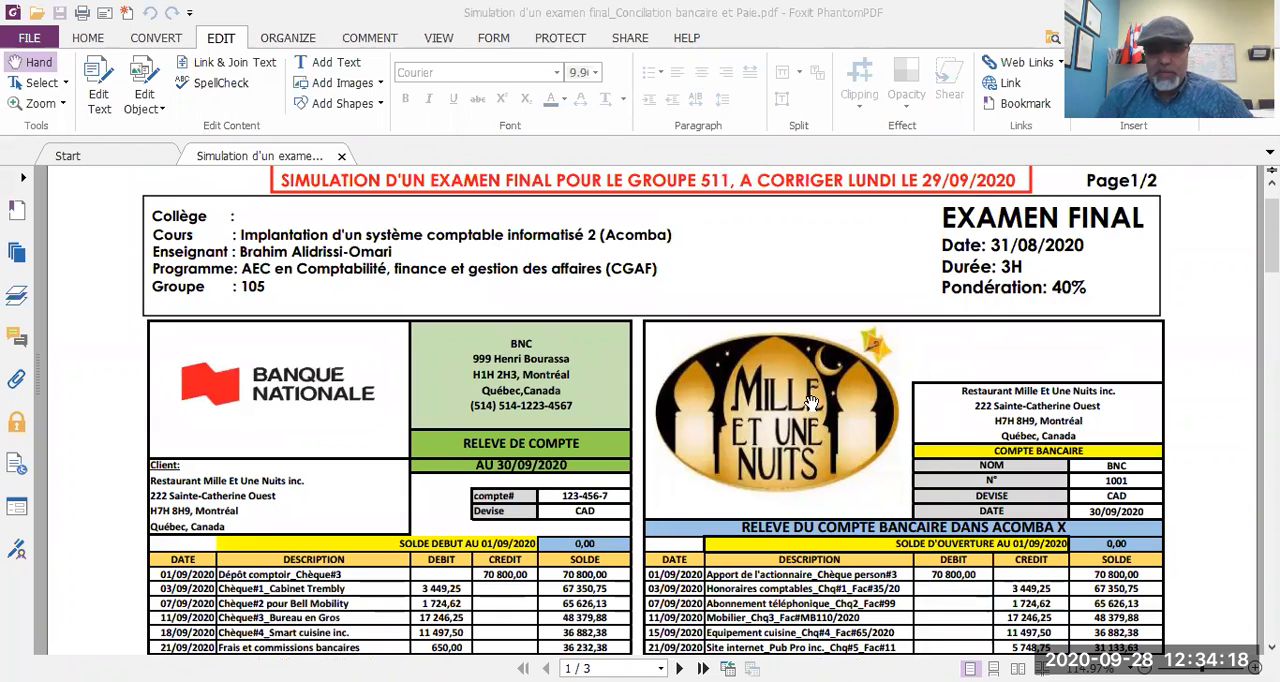
Step: Review the exam PDF: bank statement and ledger, account 1001 transactions, payroll company and employee information, and the list of tasks
scroll(594, 378, "down", 5)
scroll(597, 378, "down", 10)
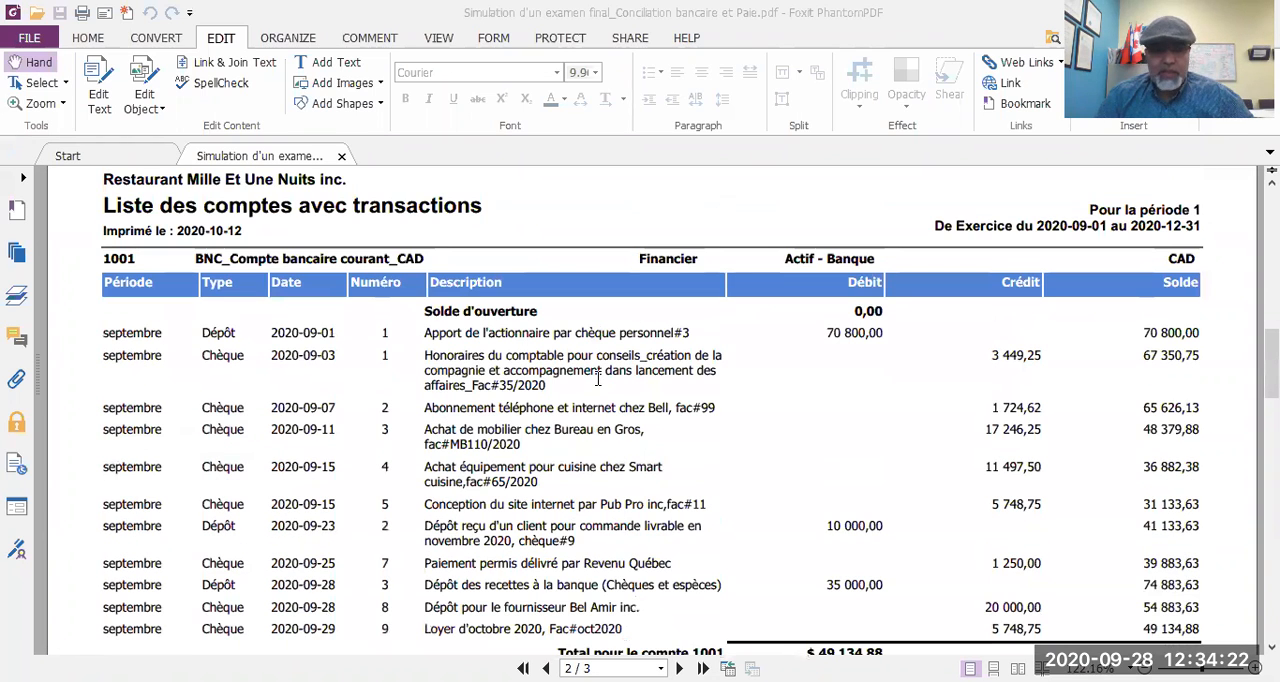
scroll(597, 378, "down", 1)
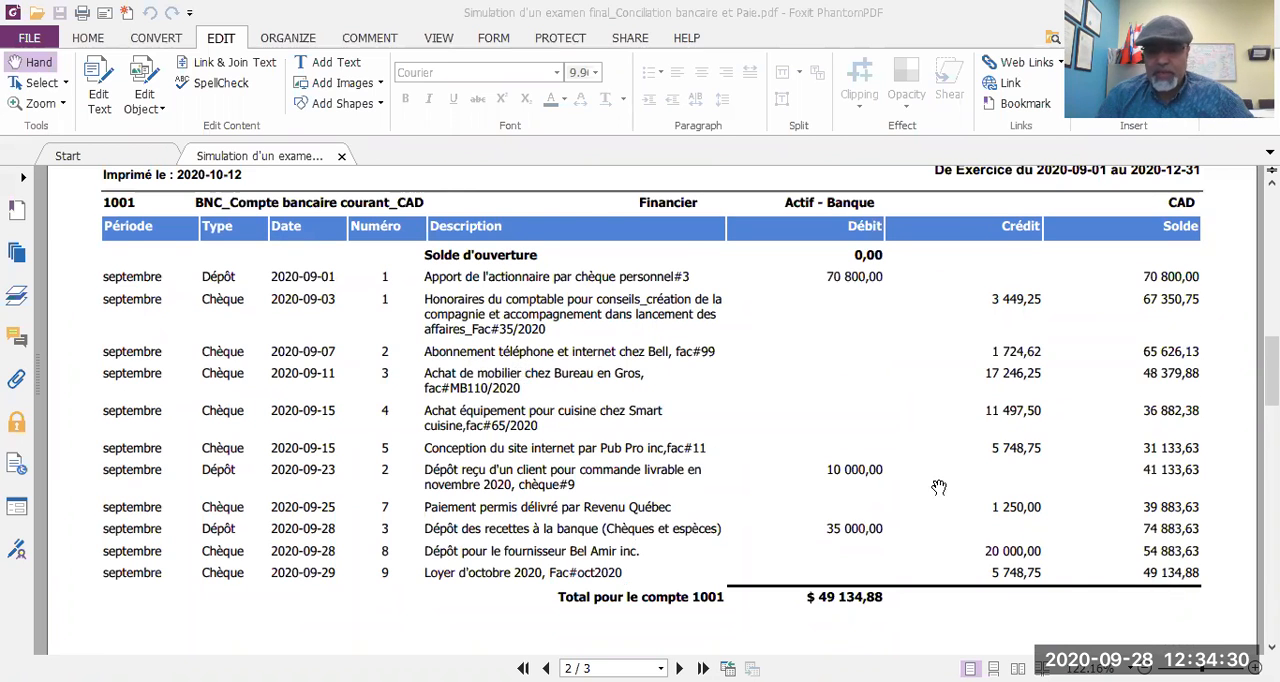
scroll(939, 487, "down", 5)
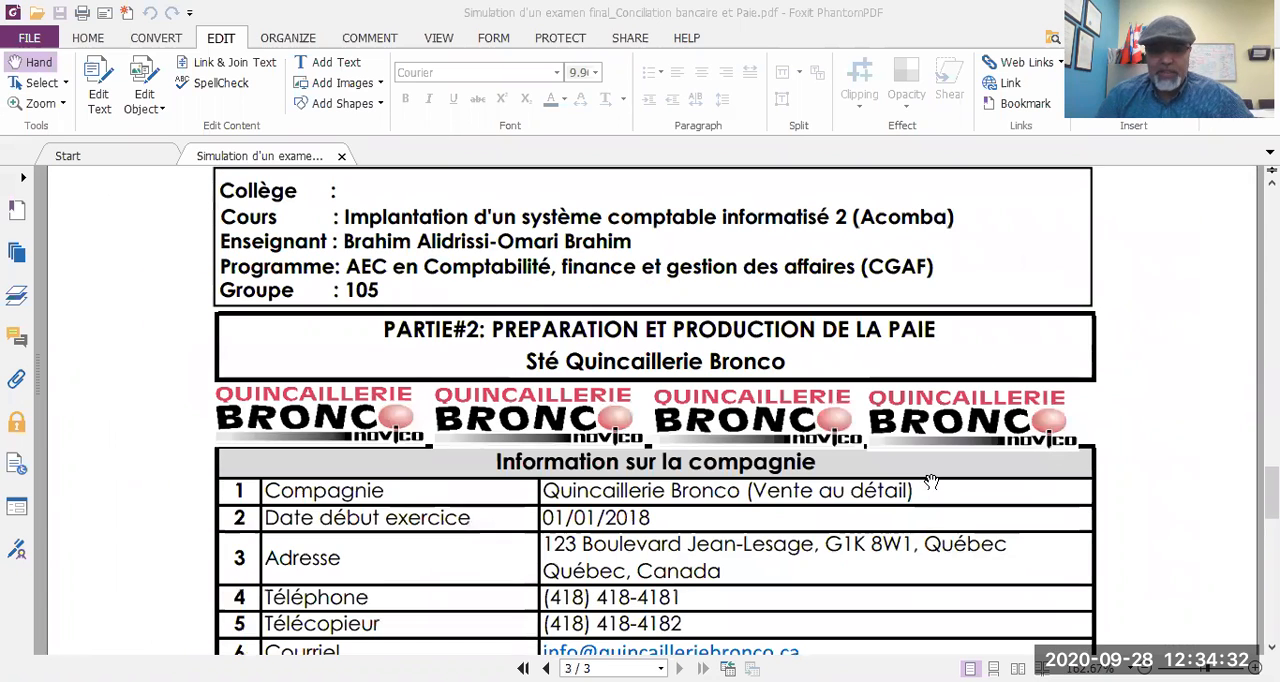
scroll(774, 462, "down", 3)
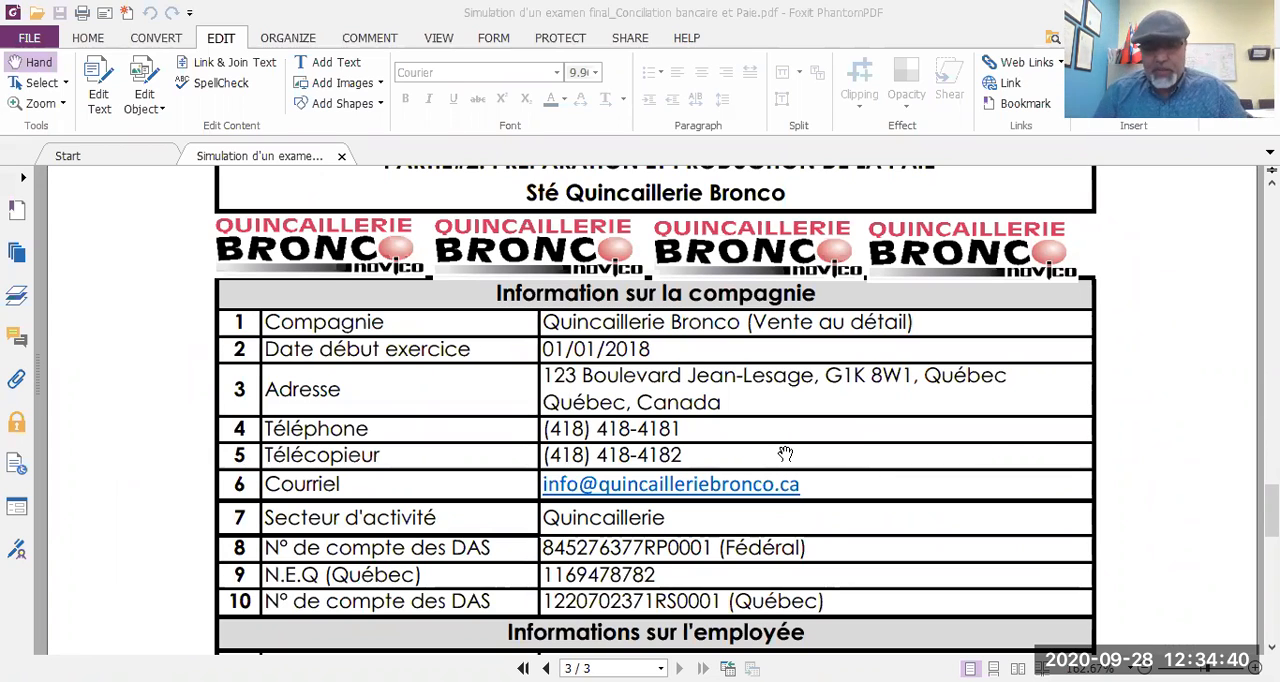
scroll(828, 494, "down", 1)
scroll(828, 494, "down", 7)
scroll(828, 494, "up", 1)
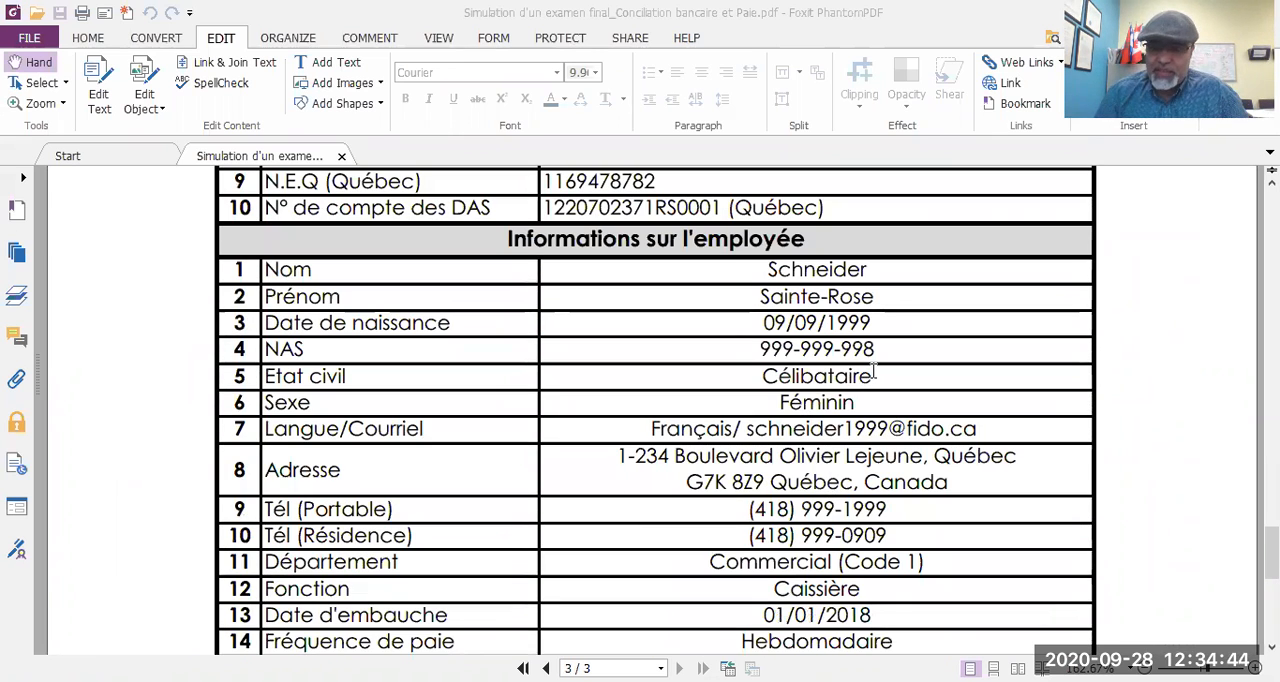
scroll(880, 411, "down", 1)
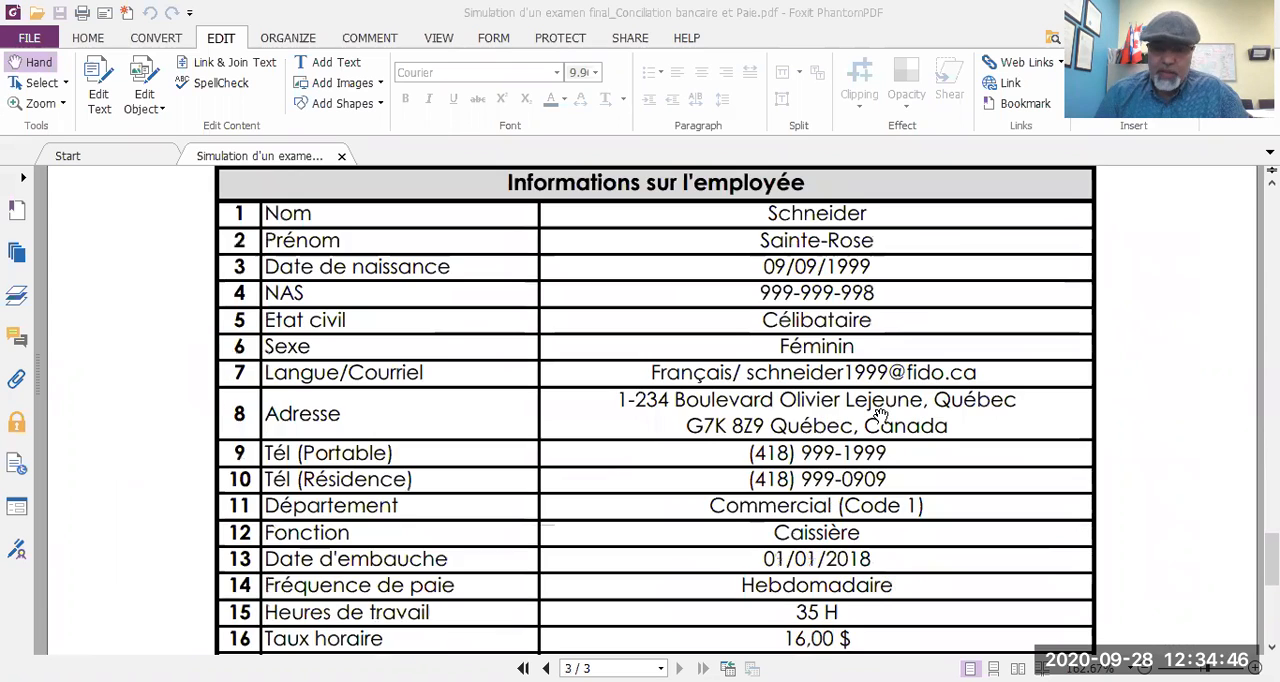
scroll(880, 411, "down", 5)
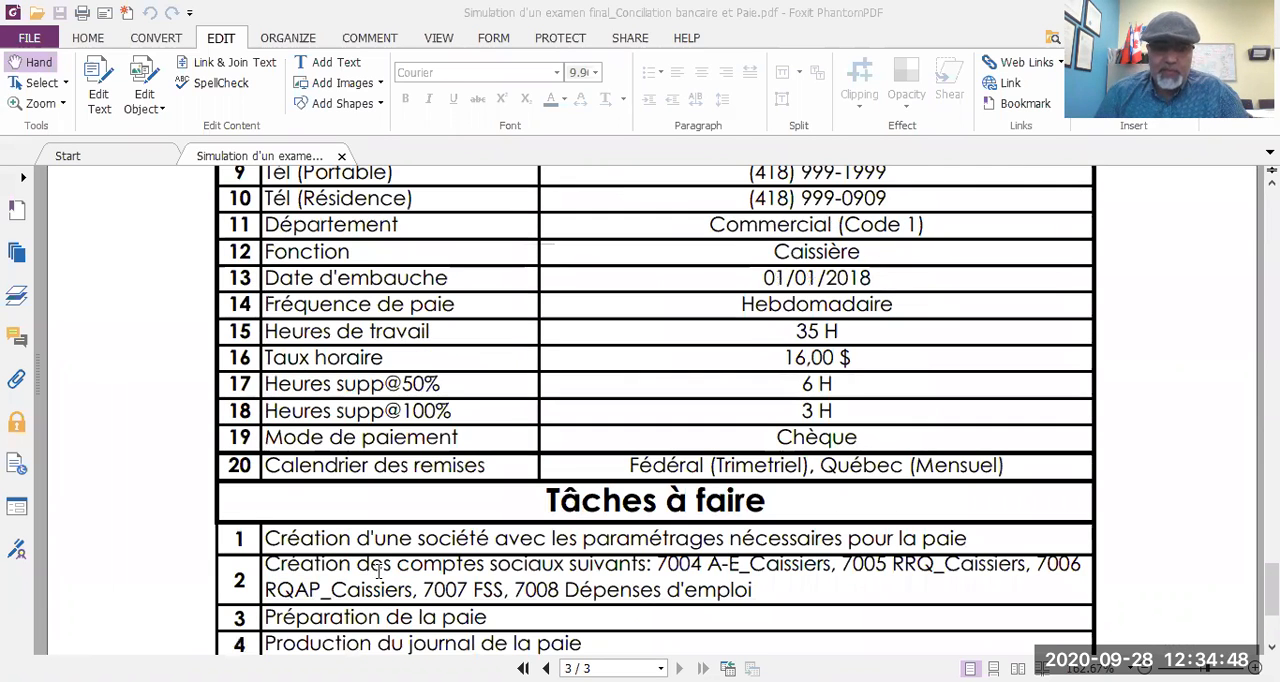
scroll(901, 415, "down", 2)
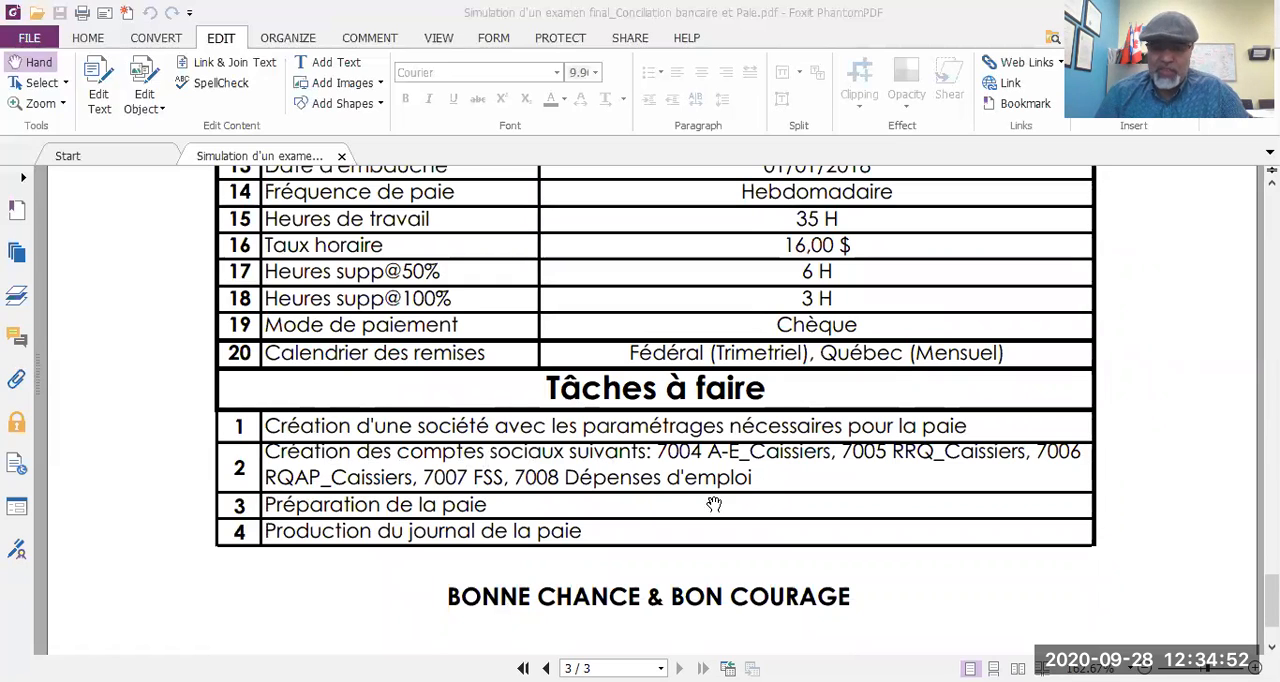
scroll(870, 455, "up", 6)
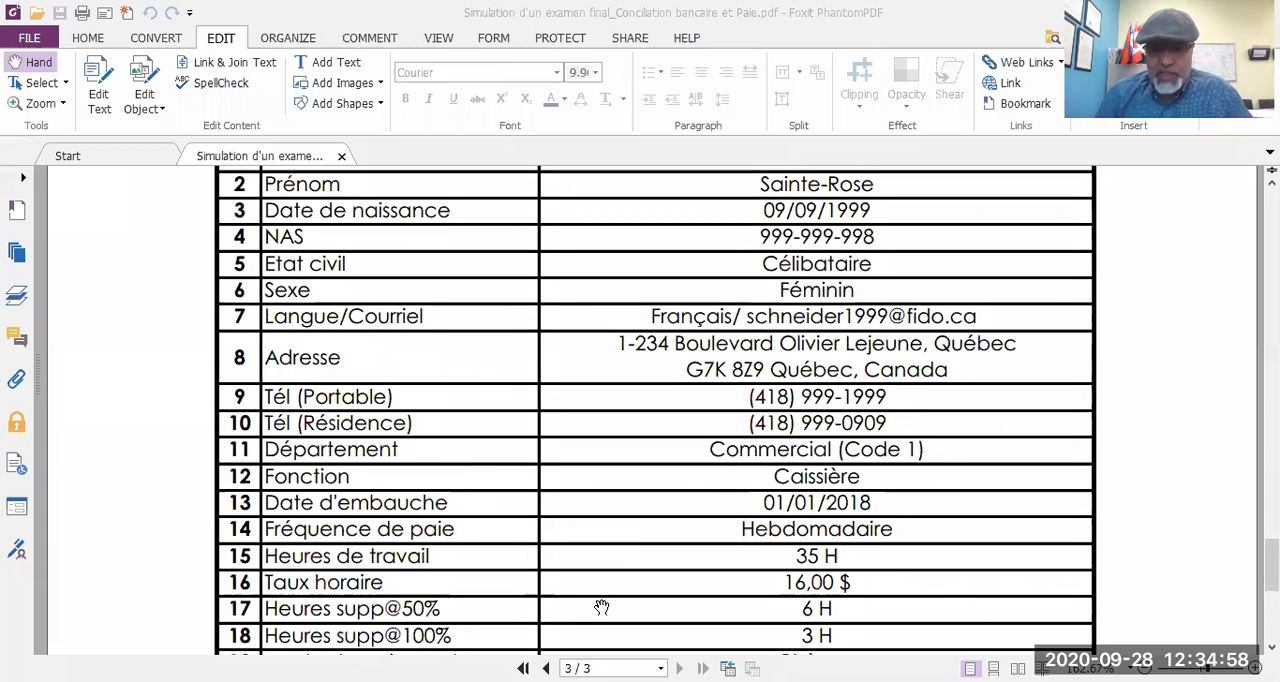
Step: Switch to the Mille Et Une Nuits_Conciliation Bancaire workbook in Excel and compare the bank statement with the Acomba ledger listing
key("alt+Tab")
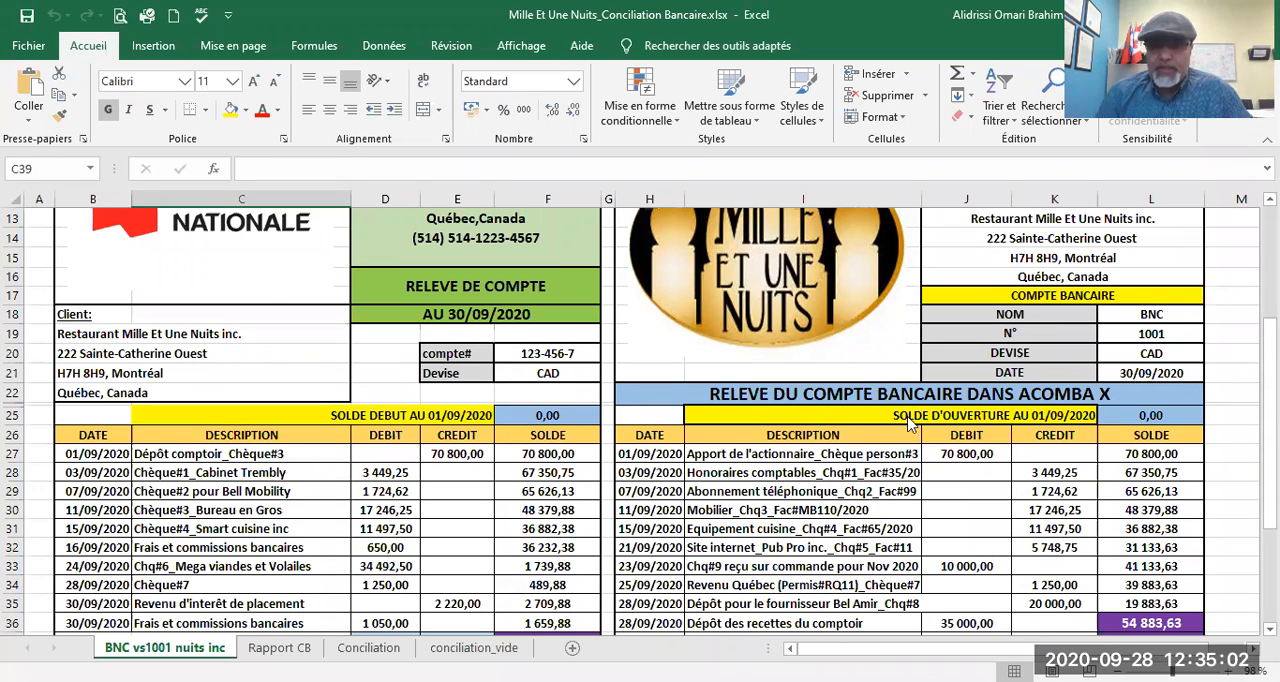
scroll(890, 410, "up", 3)
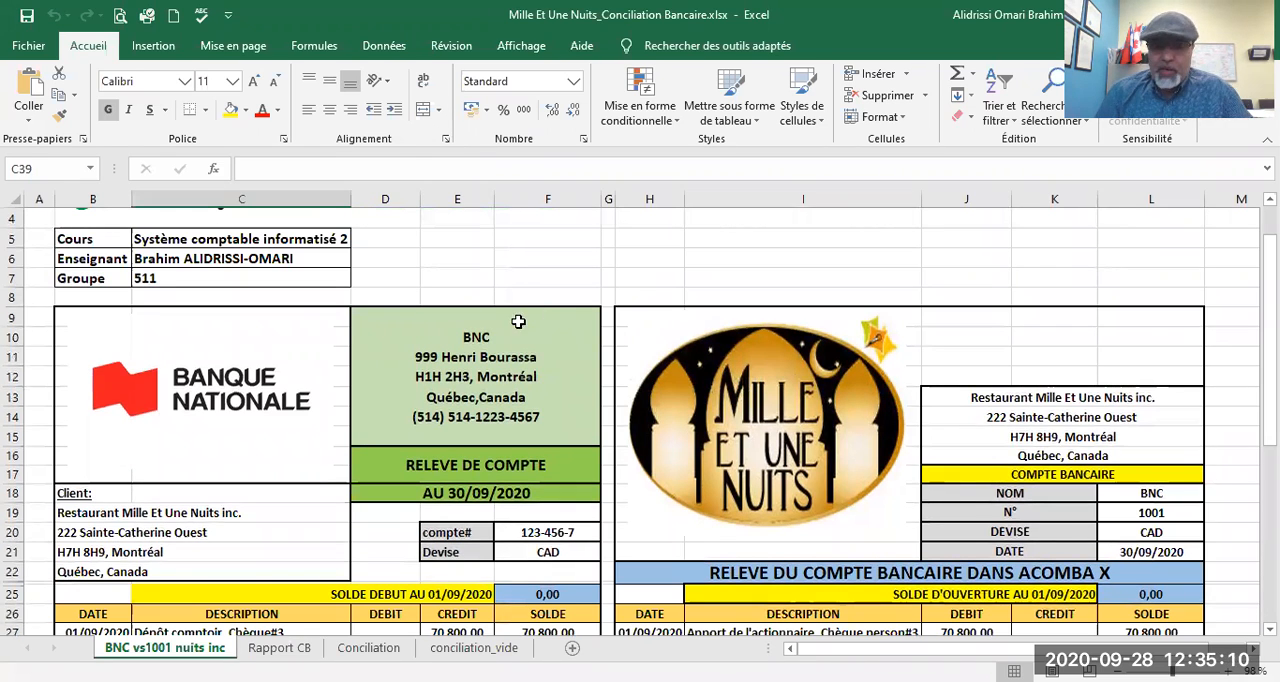
scroll(488, 342, "down", 1)
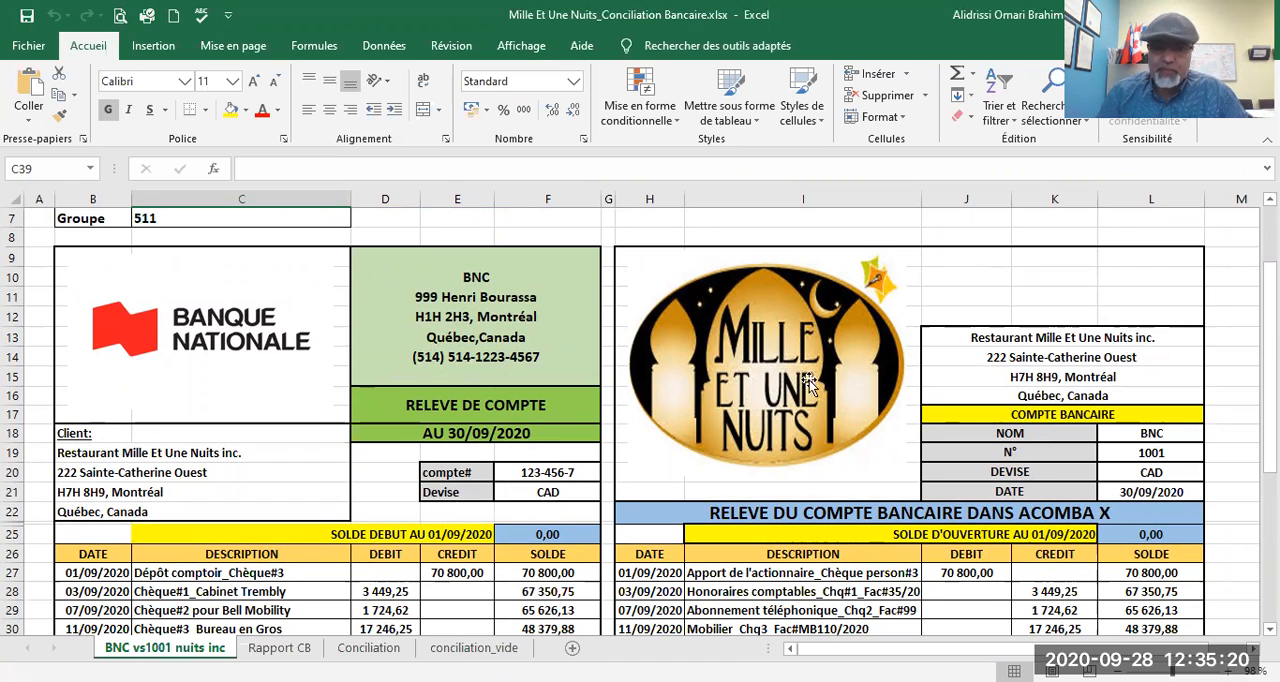
scroll(968, 376, "down", 1)
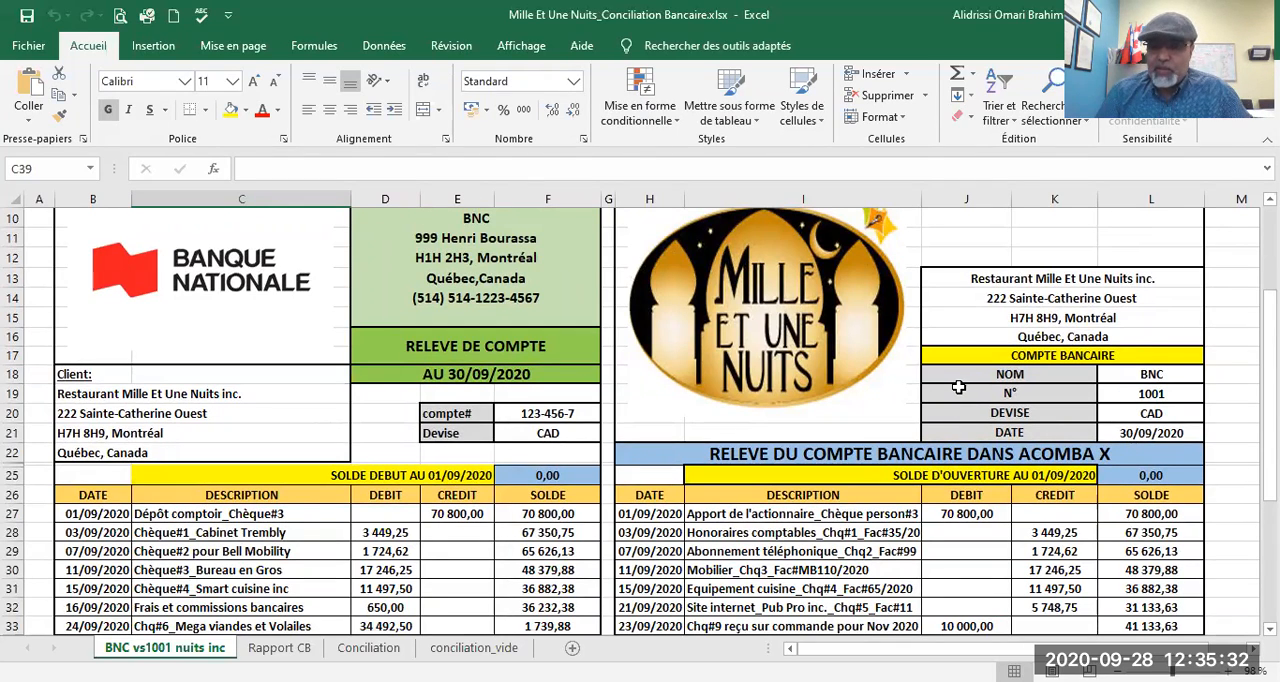
scroll(958, 385, "up", 1)
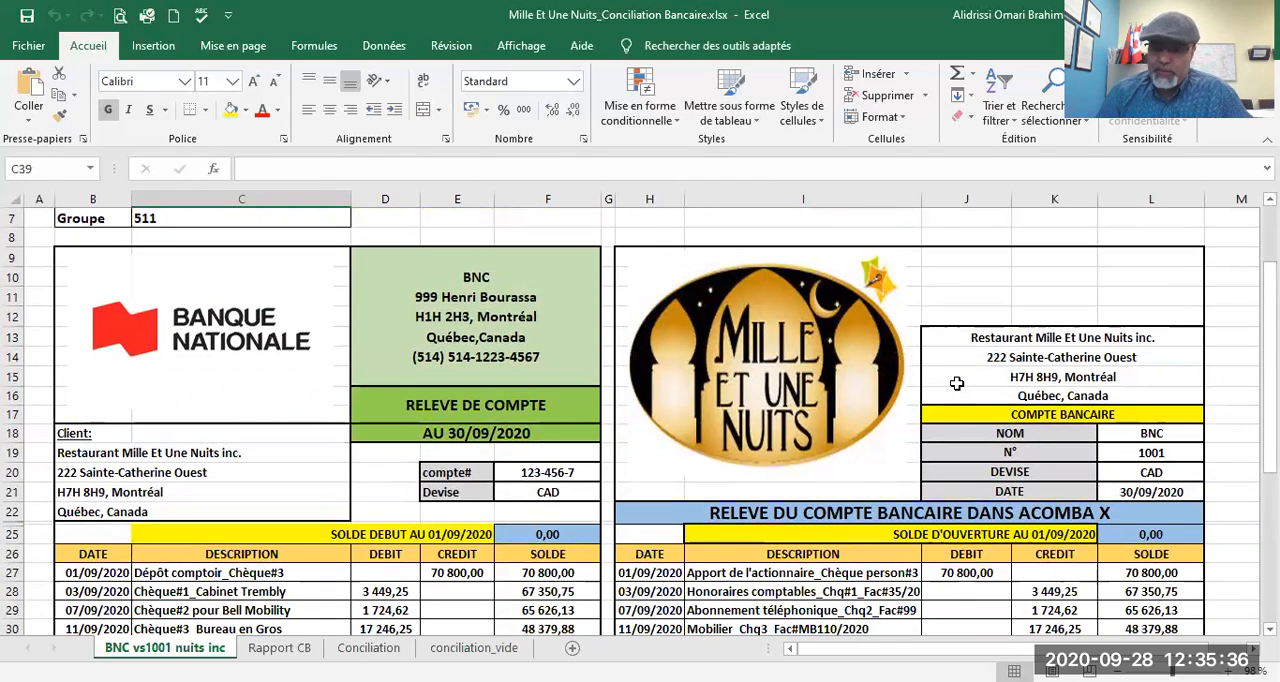
scroll(957, 383, "down", 3)
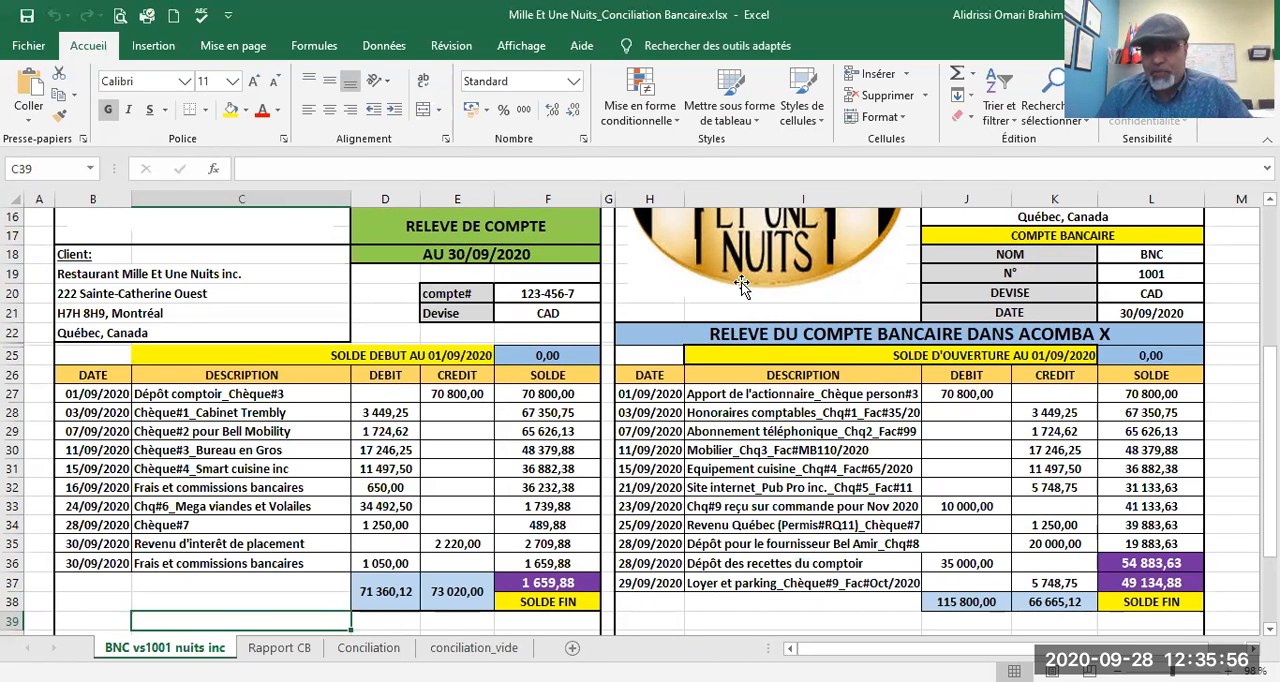
Step: Examine the Rapport CB sheet's blank reconciliation layout for the book balance and bank statement balance
left_click(279, 647)
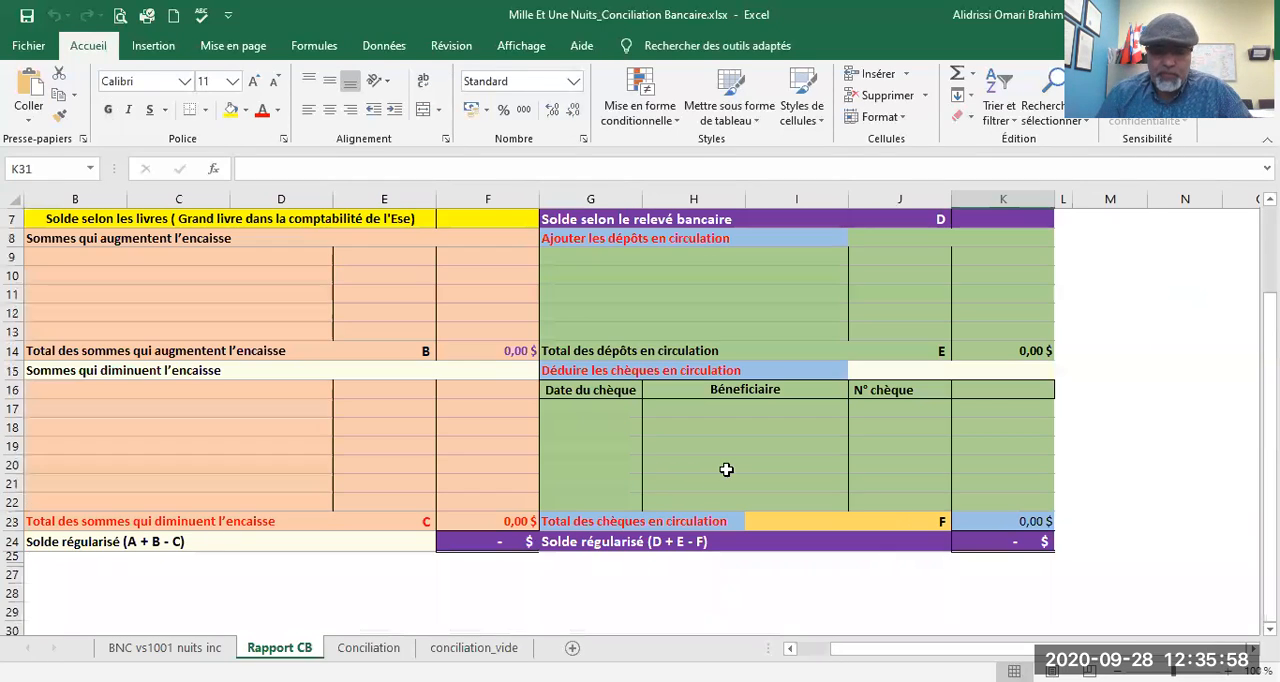
scroll(726, 469, "up", 2)
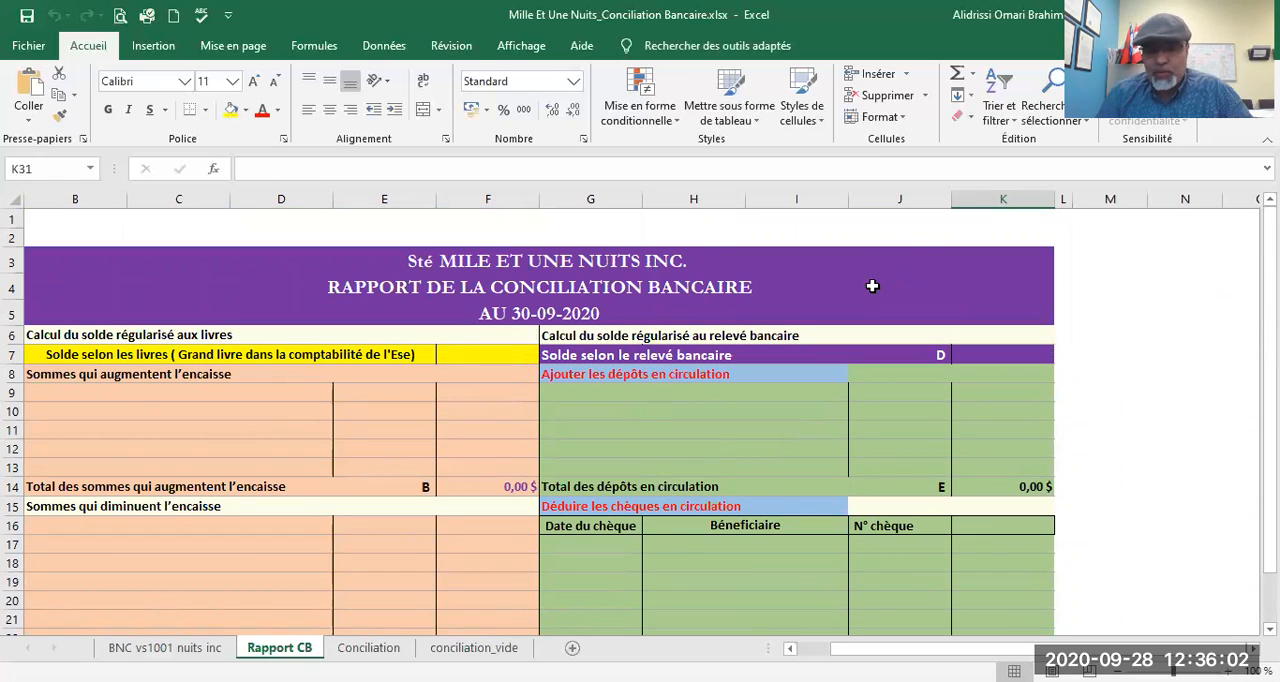
scroll(863, 286, "down", 3)
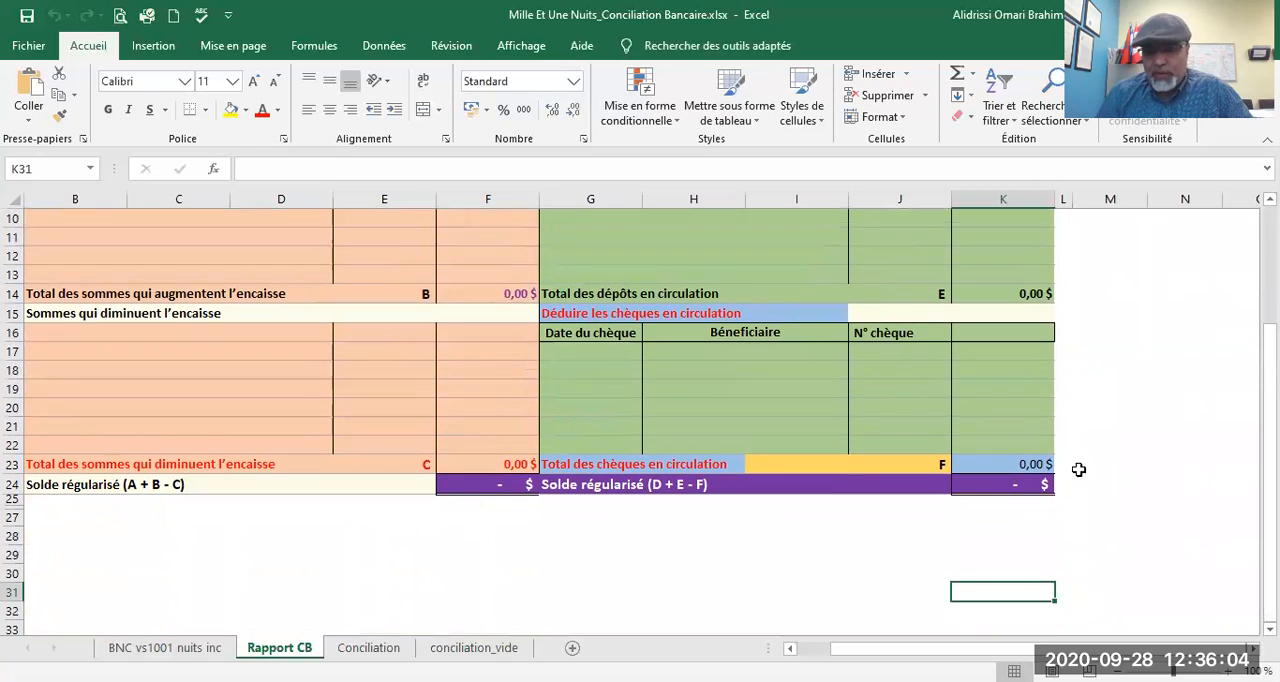
scroll(850, 420, "up", 2)
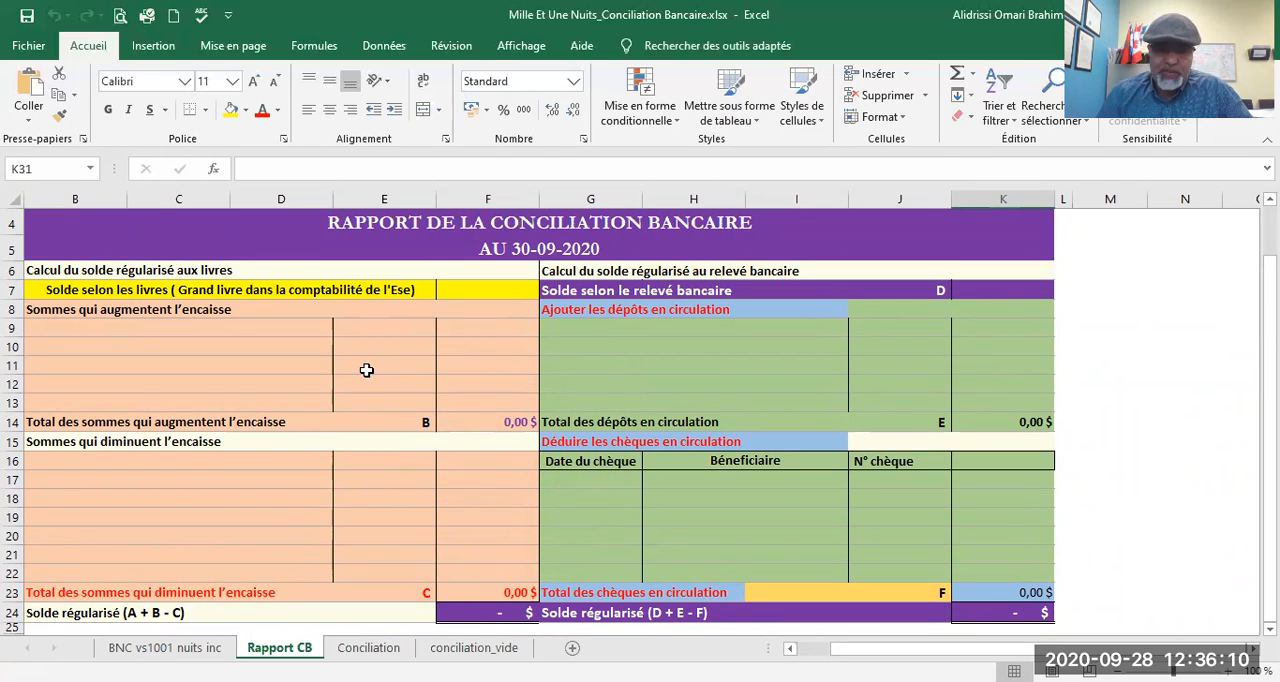
scroll(367, 370, "down", 2)
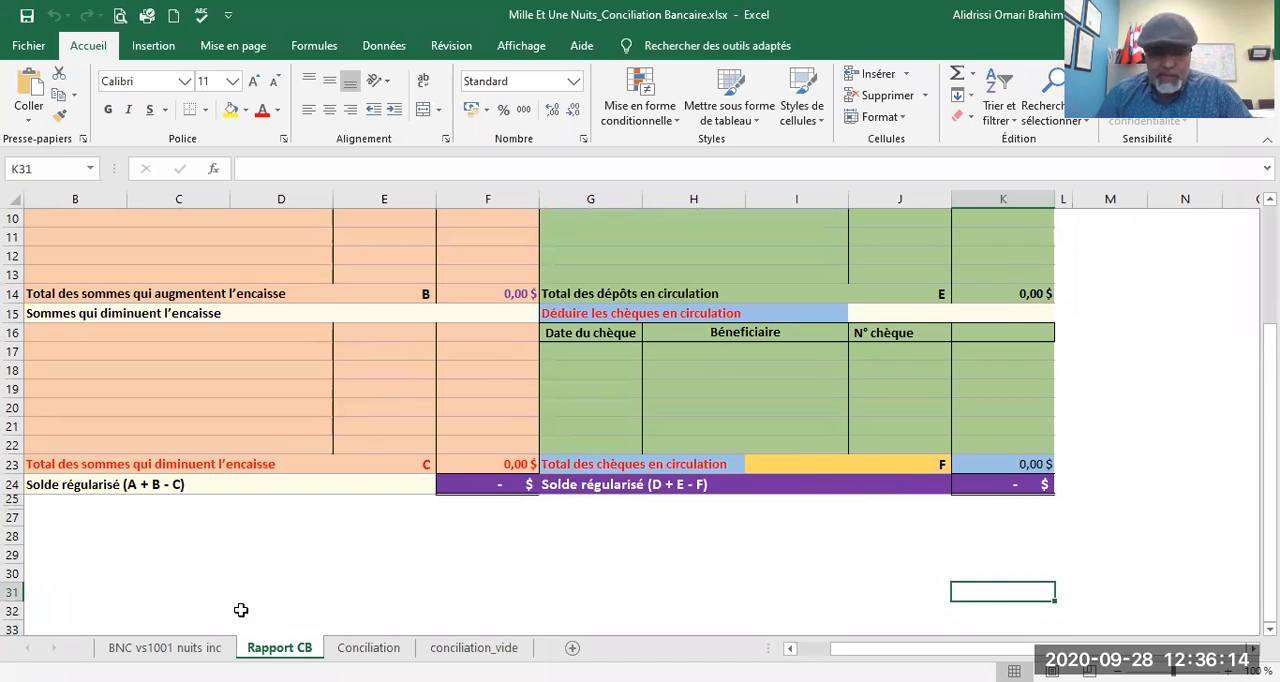
Step: On the BNC vs1001 nuits inc sheet, fill the matching 01/09/2020 deposit of 70 800,00 yellow in both the ledger and bank statement
left_click(200, 647)
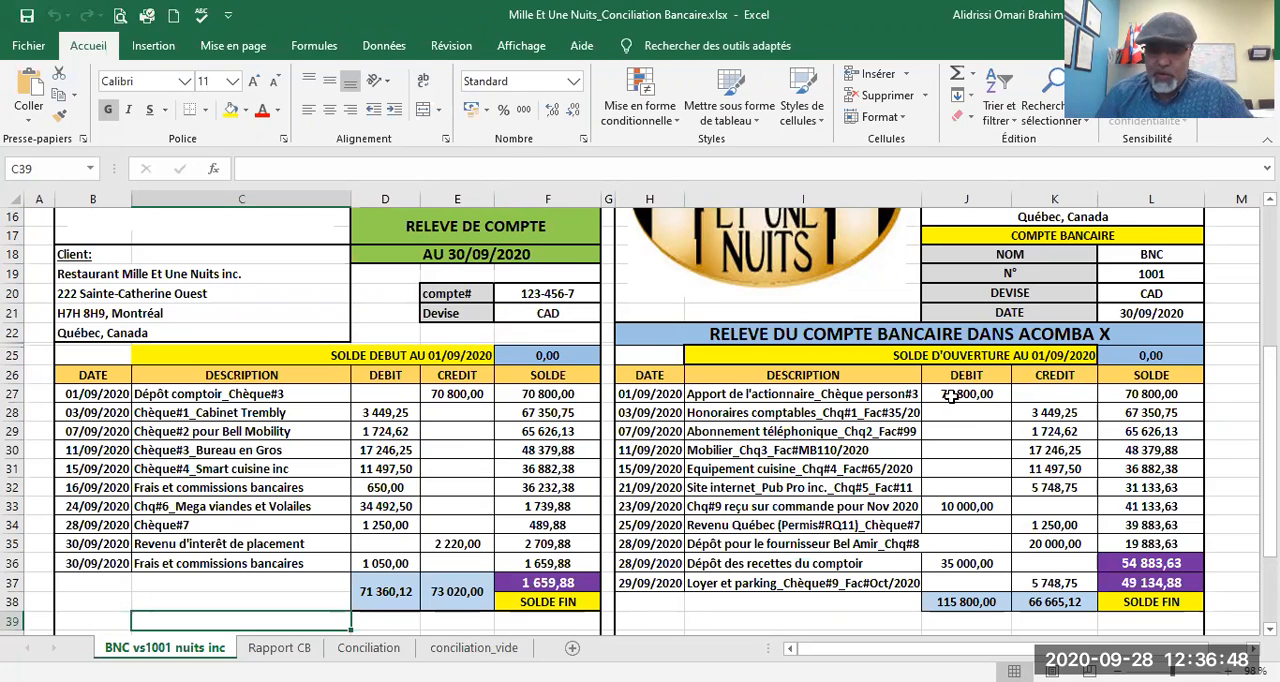
left_click_drag(1006, 393, 643, 396)
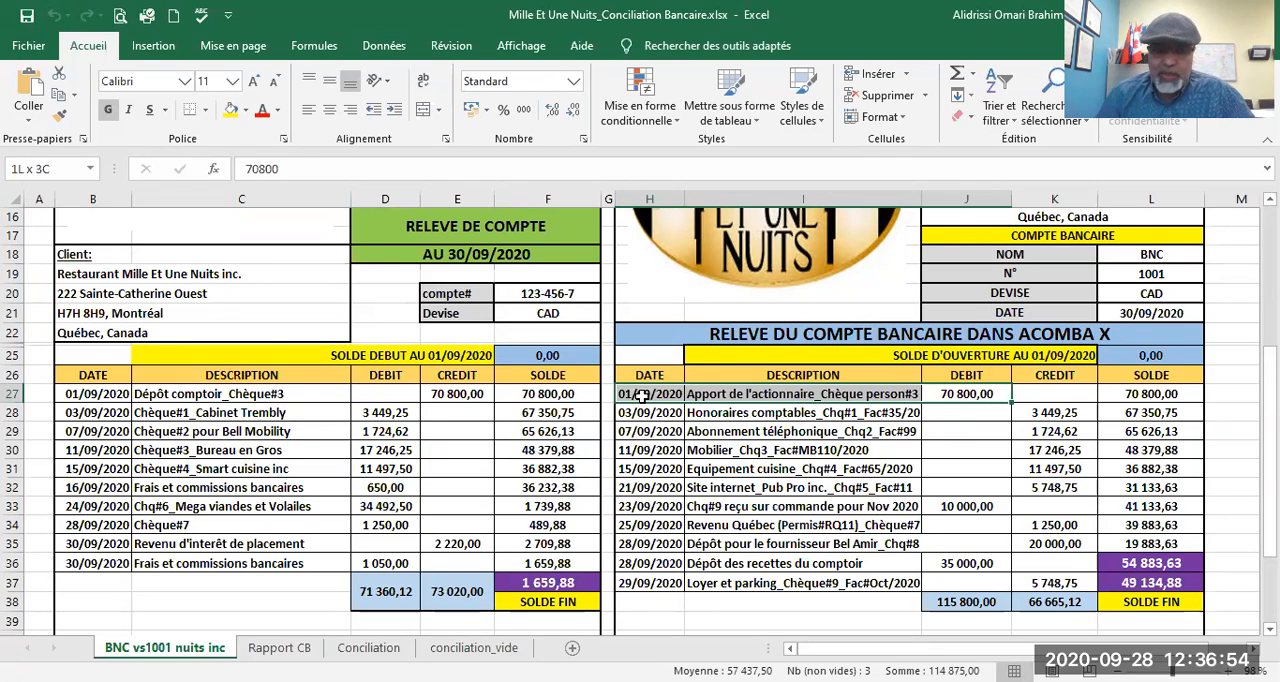
left_click_drag(643, 396, 643, 396)
left_click(231, 110)
left_click_drag(72, 394, 457, 394)
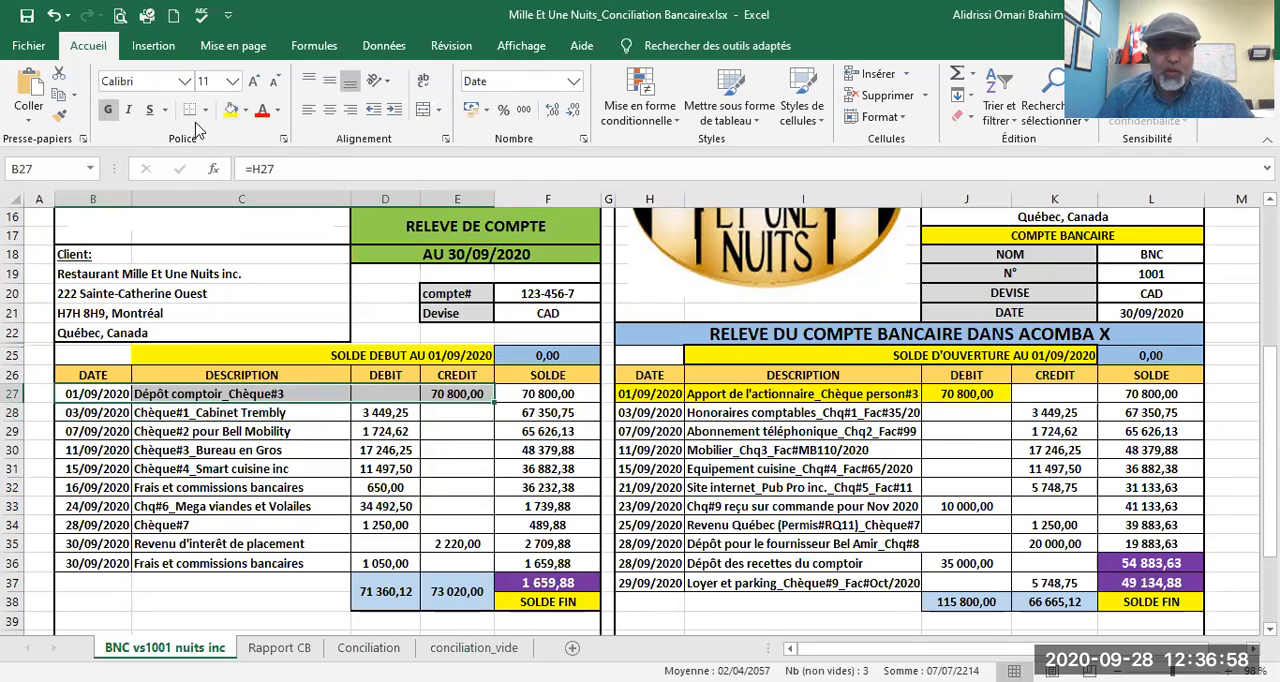
left_click(231, 110)
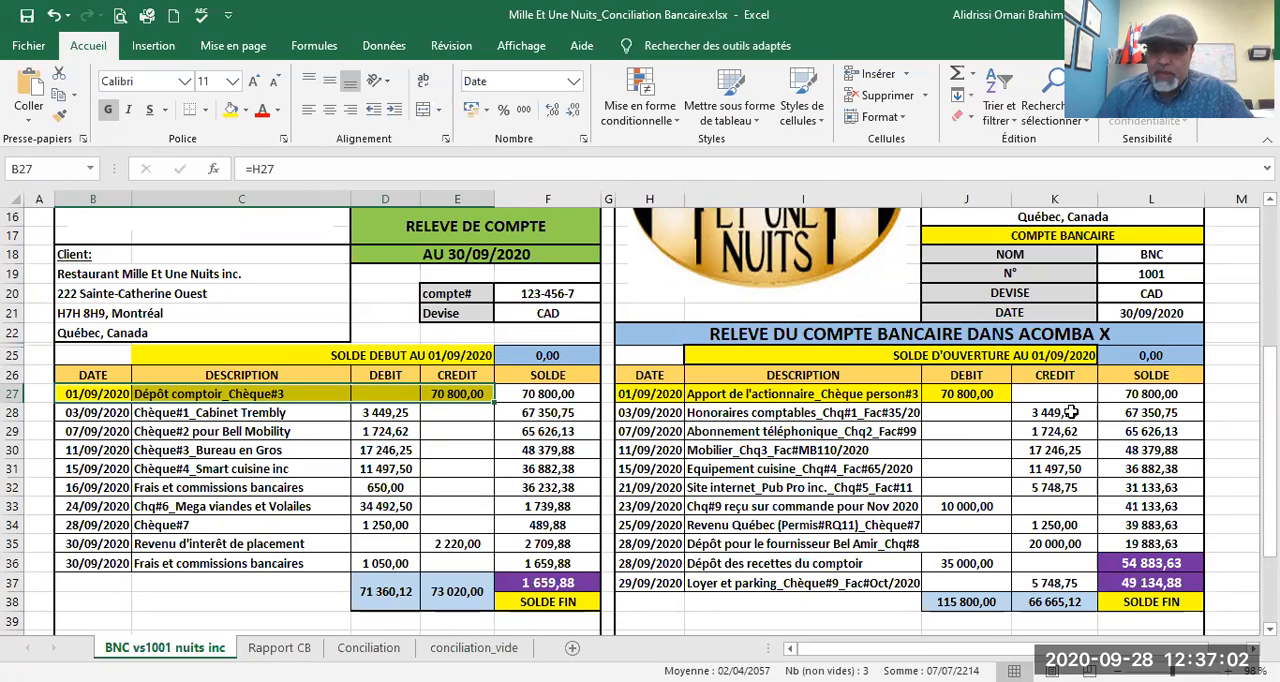
Step: Fill the matching Chèque#1 entries of 3 449,25 in row 28 yellow in both the ledger and the bank statement
left_click_drag(1072, 412, 650, 420)
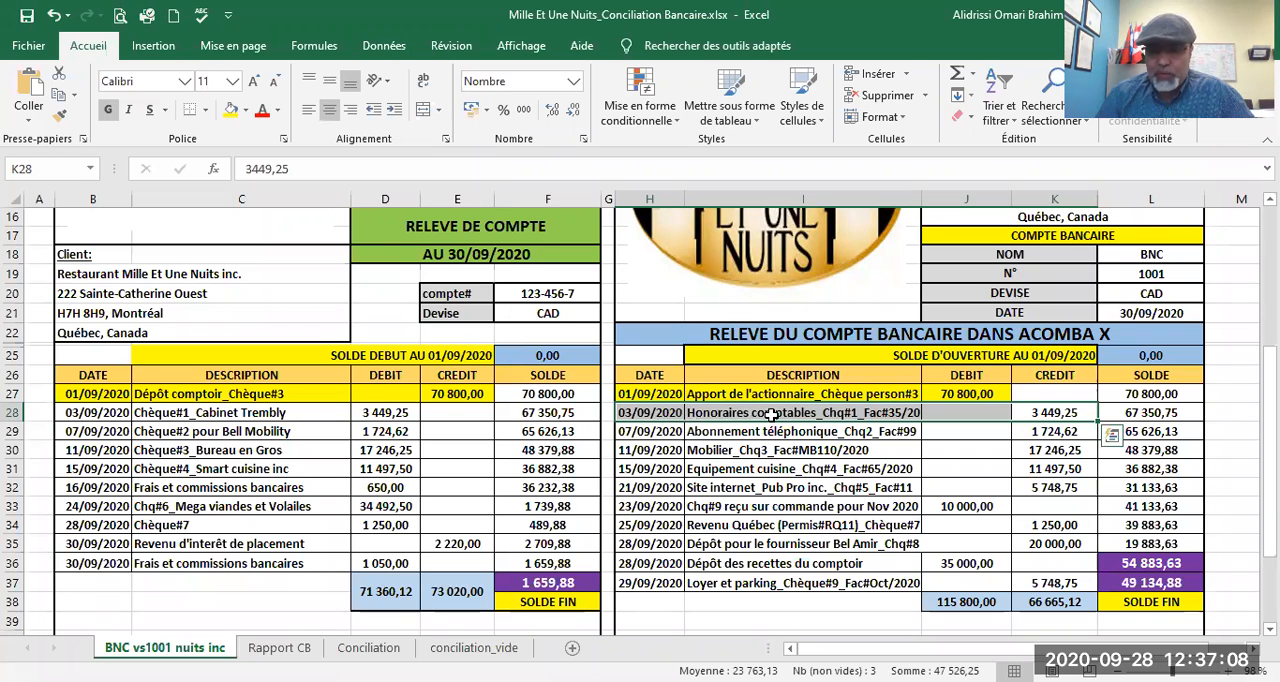
left_click(230, 109)
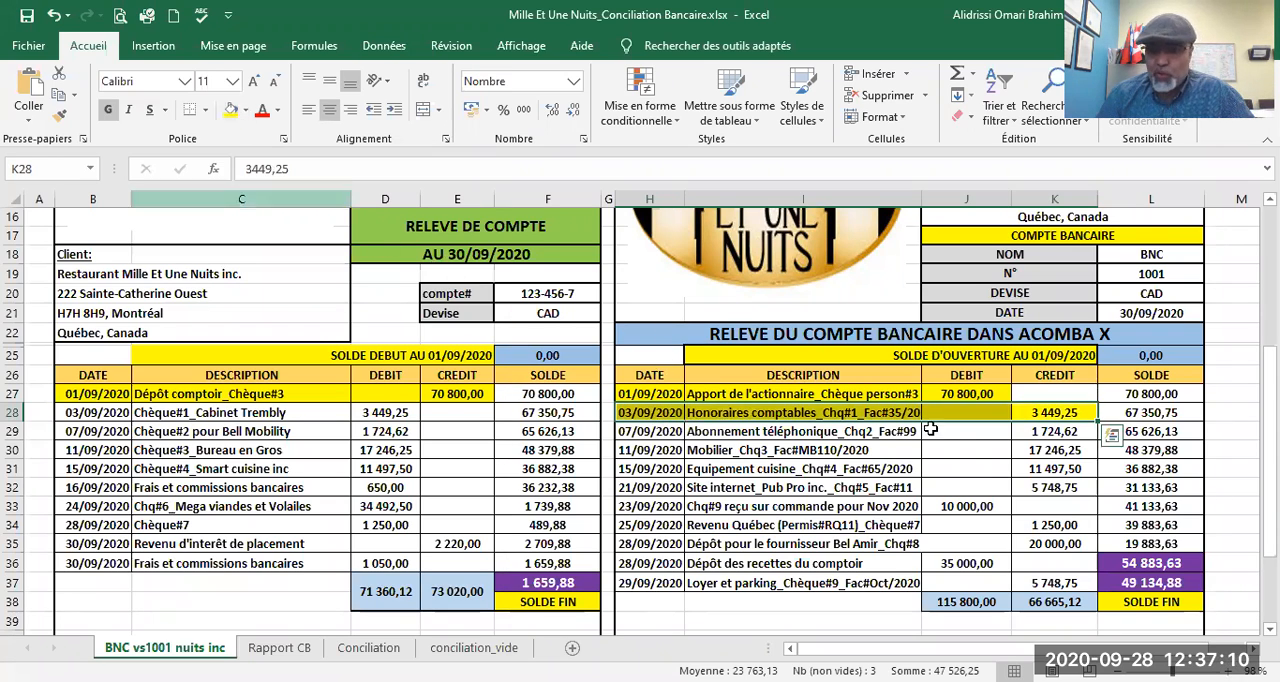
left_click_drag(395, 412, 85, 420)
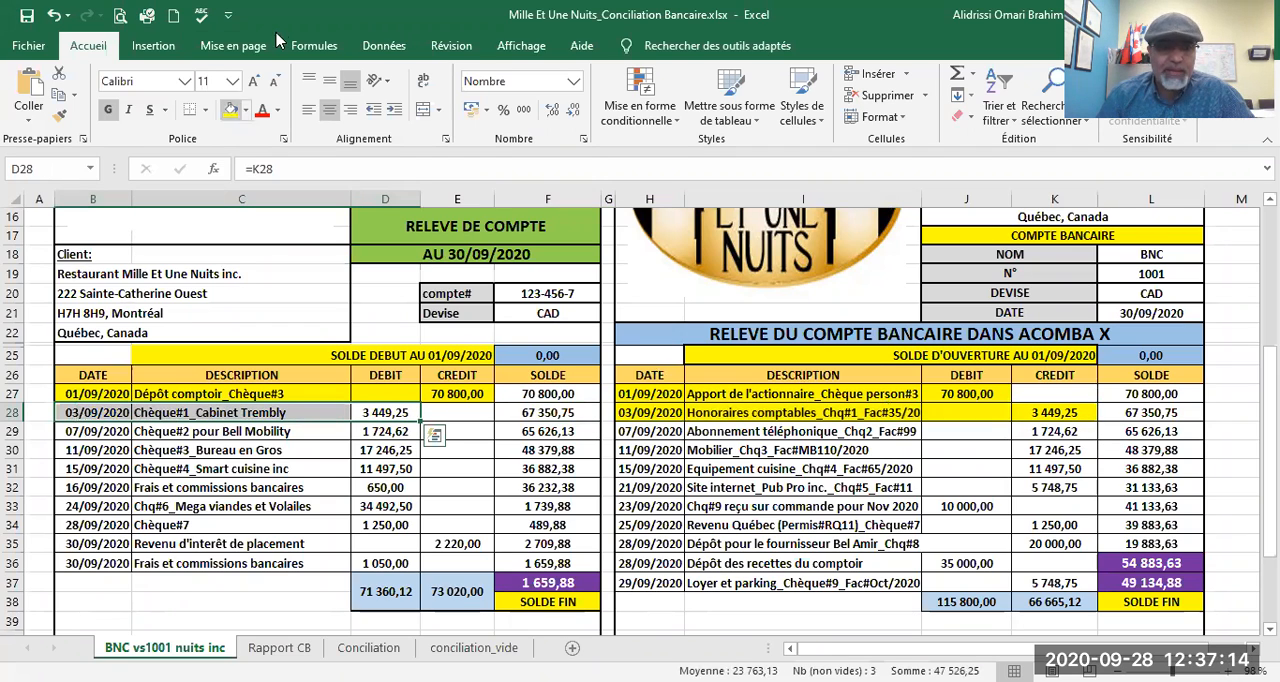
left_click(226, 110)
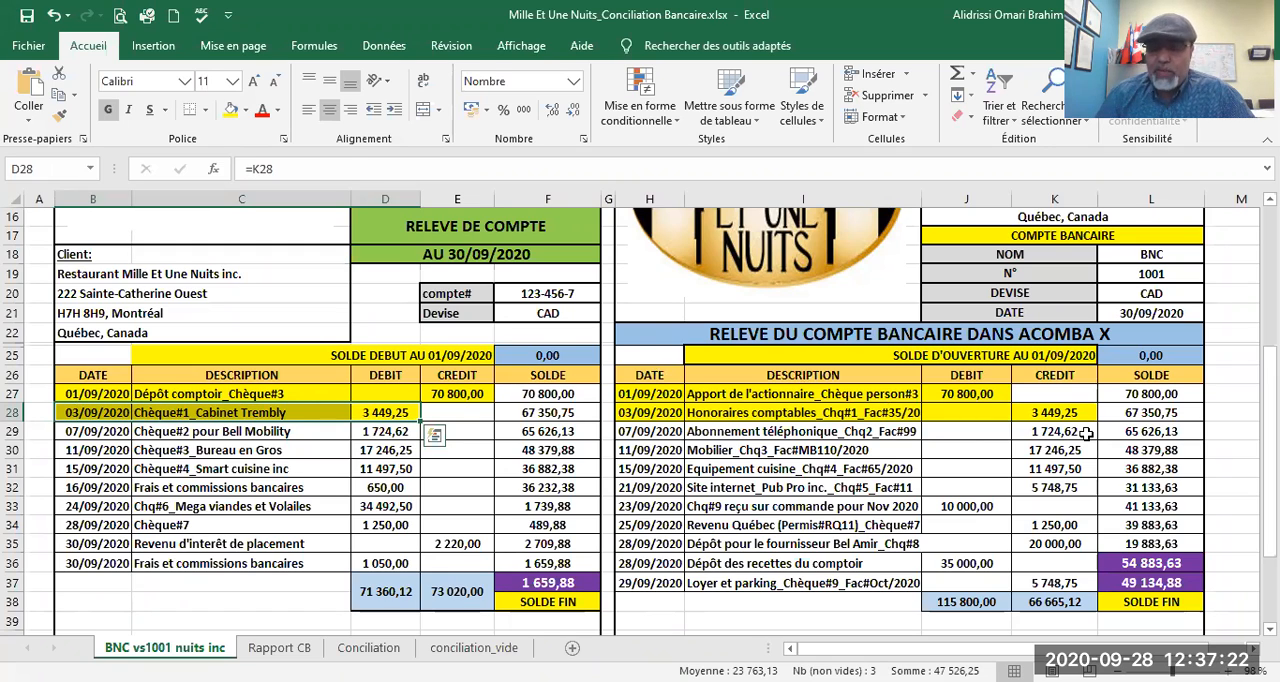
Step: Fill the matching Chèque#2 entries of 1 724,62 in row 29 yellow in both the ledger and the bank statement
left_click_drag(1086, 432, 625, 432)
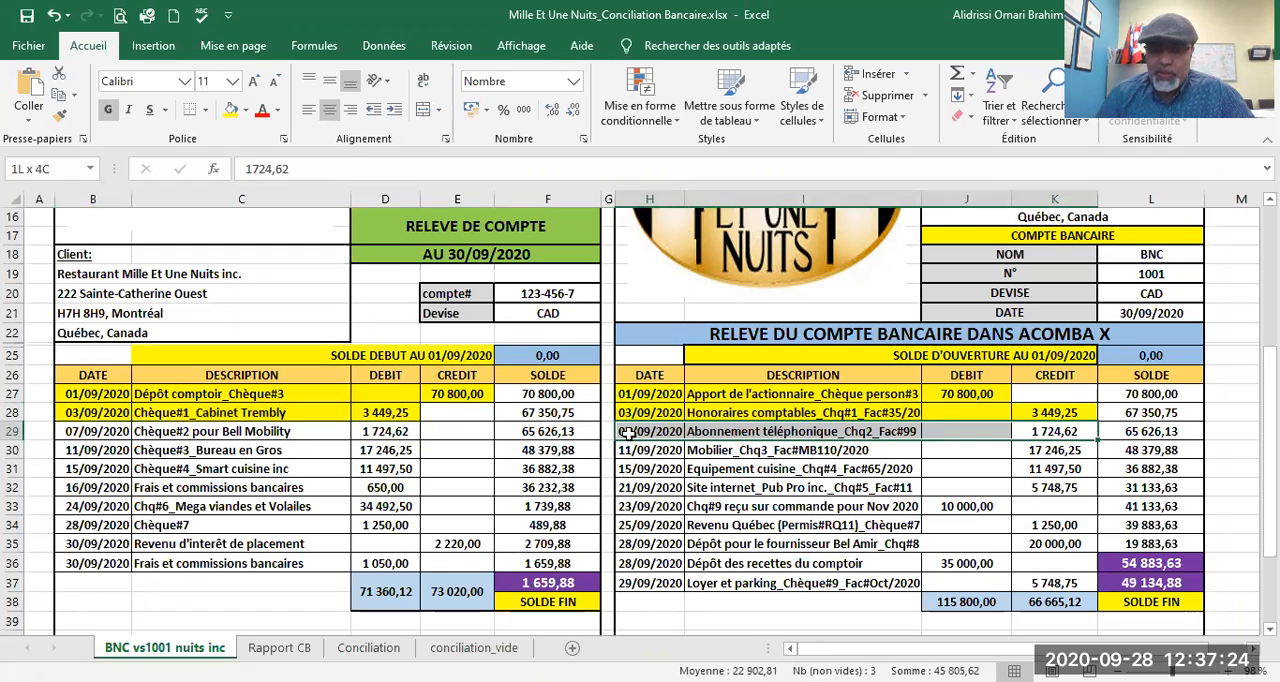
left_click(229, 110)
left_click_drag(408, 424, 80, 432)
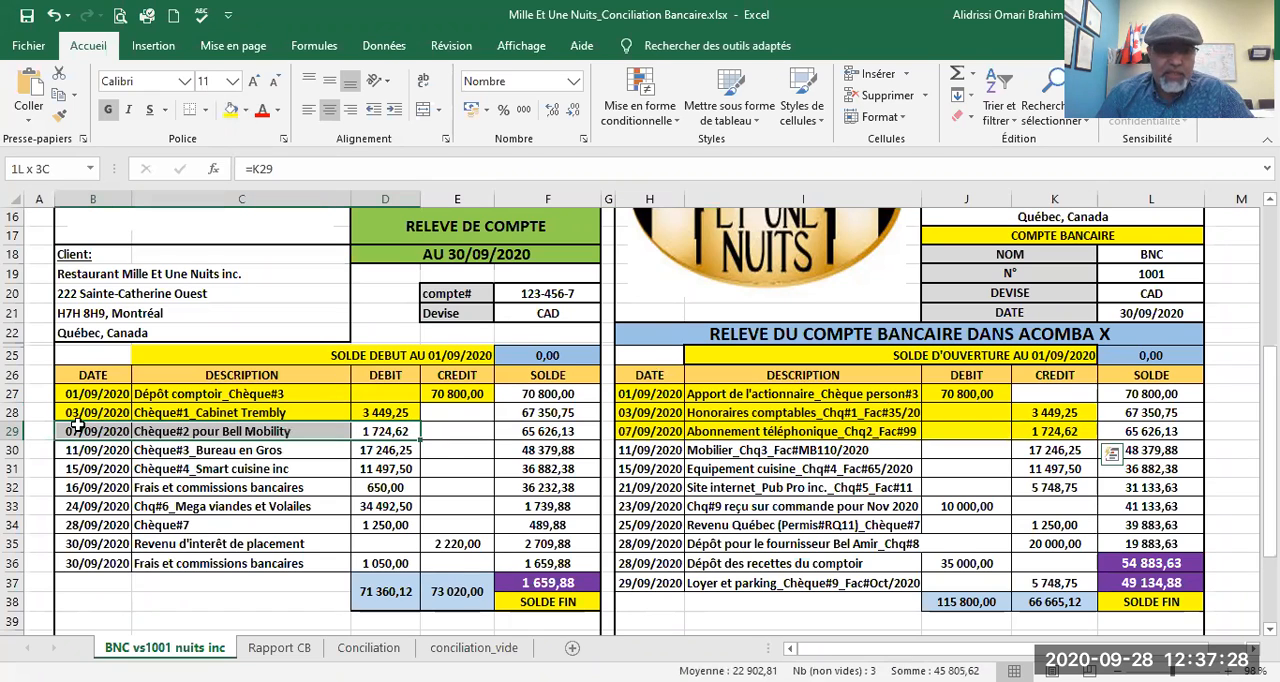
left_click(231, 110)
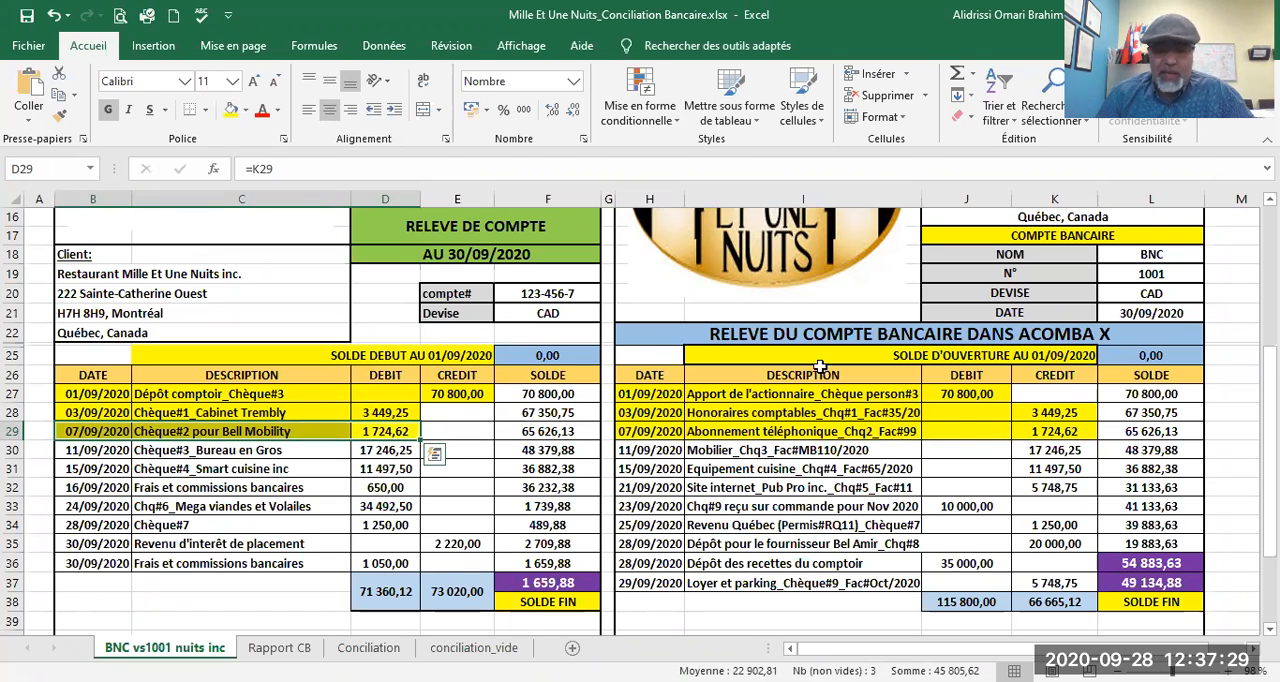
Step: Fill the matching Chèque#3 entries of 17 246,25 in row 30 yellow in both the ledger and the bank statement
left_click(1083, 452)
left_click_drag(1083, 452, 652, 450)
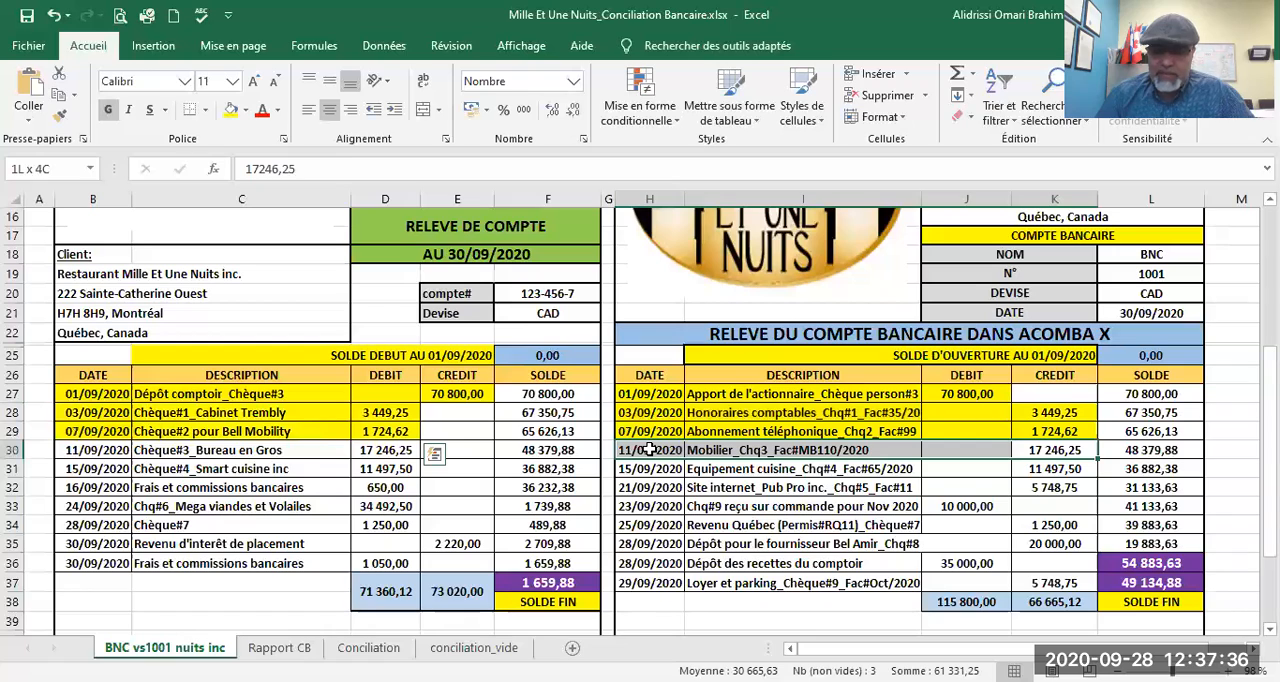
left_click_drag(649, 450, 649, 450)
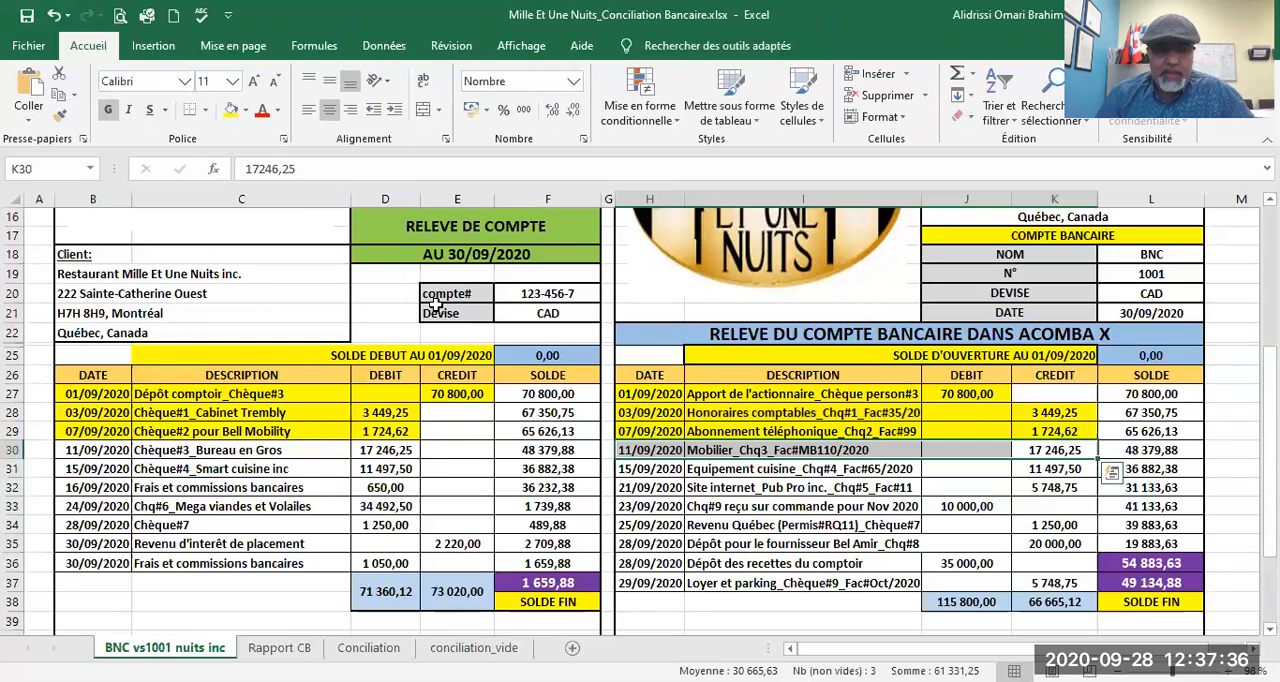
left_click(230, 108)
left_click_drag(400, 450, 65, 452)
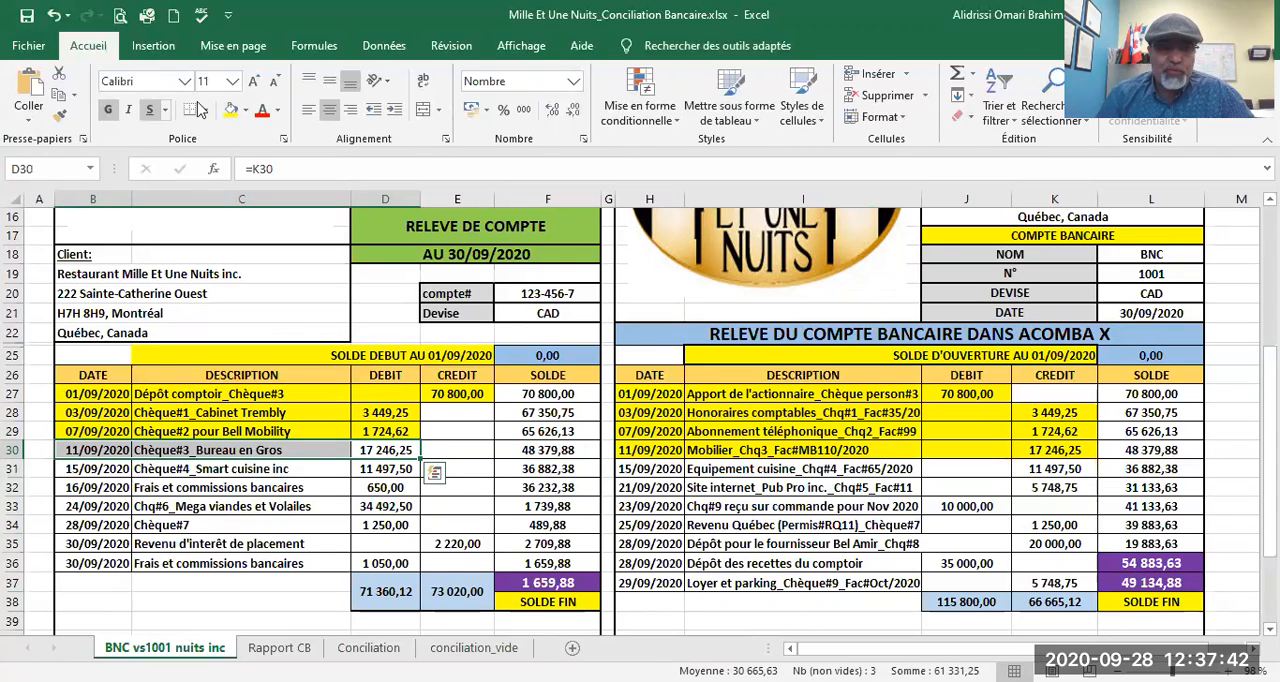
left_click(230, 110)
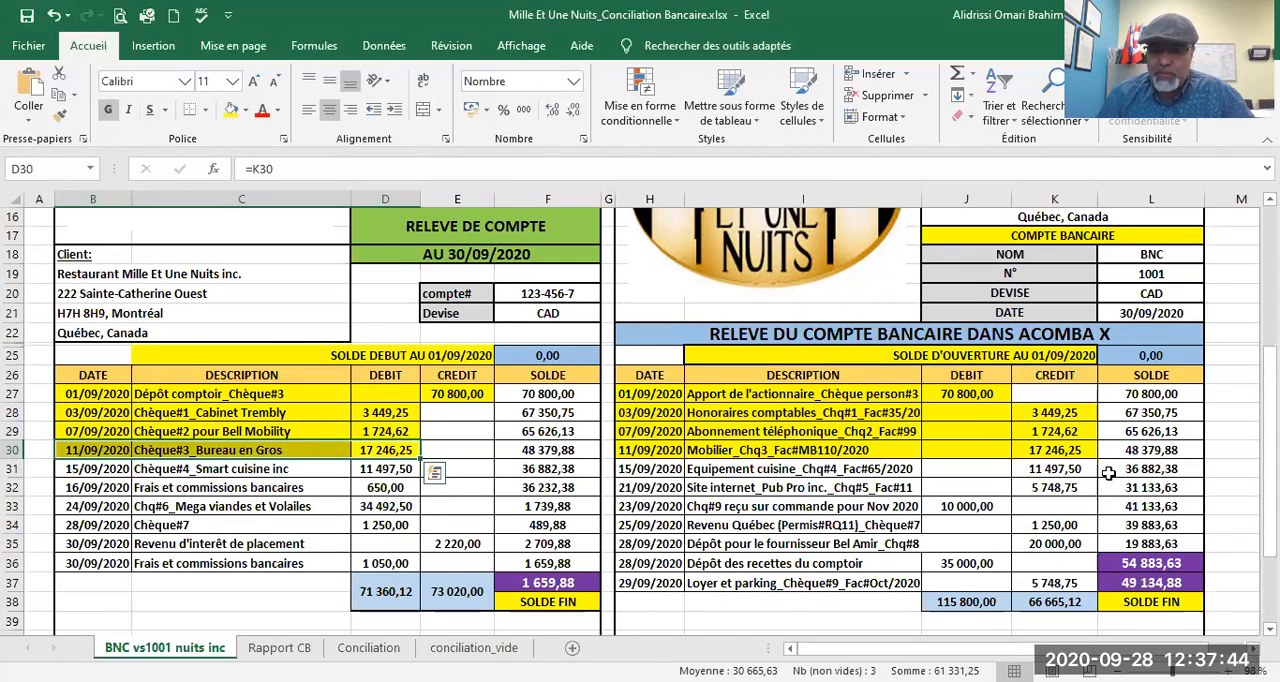
Step: Fill the matching Chèque#4 entries of 11 497,50 in row 31 yellow in both the ledger and the bank statement
left_click_drag(1078, 476, 636, 470)
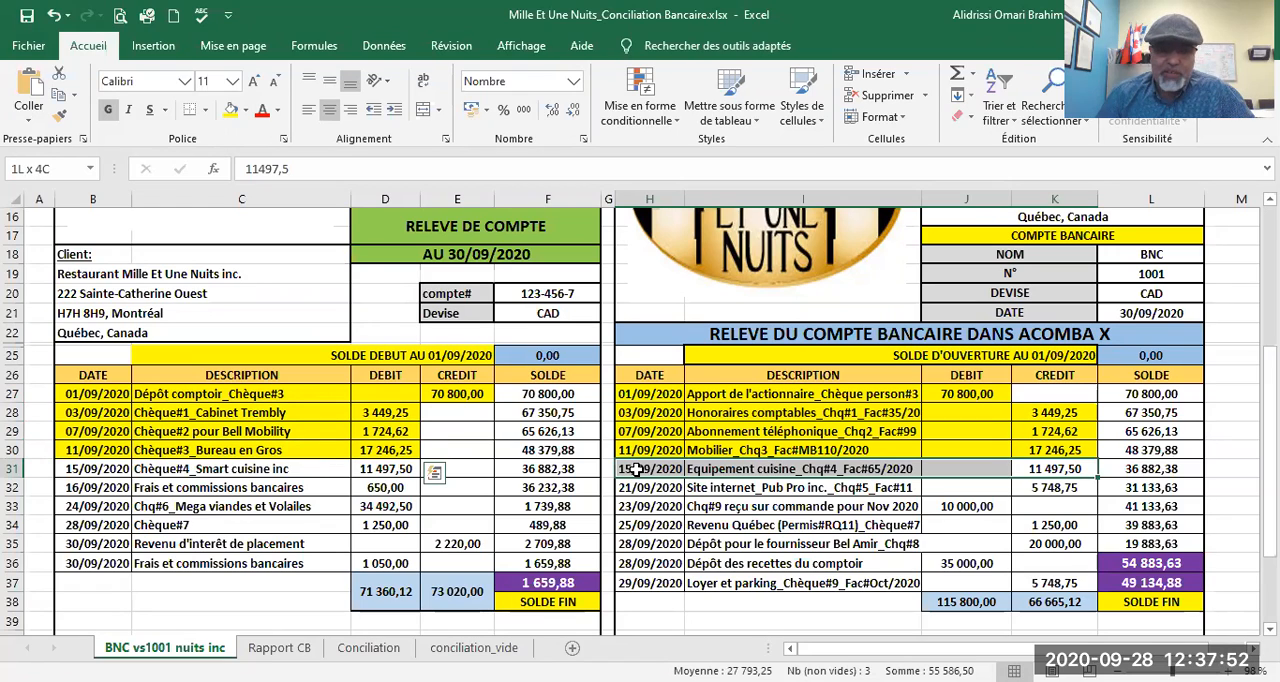
left_click(230, 110)
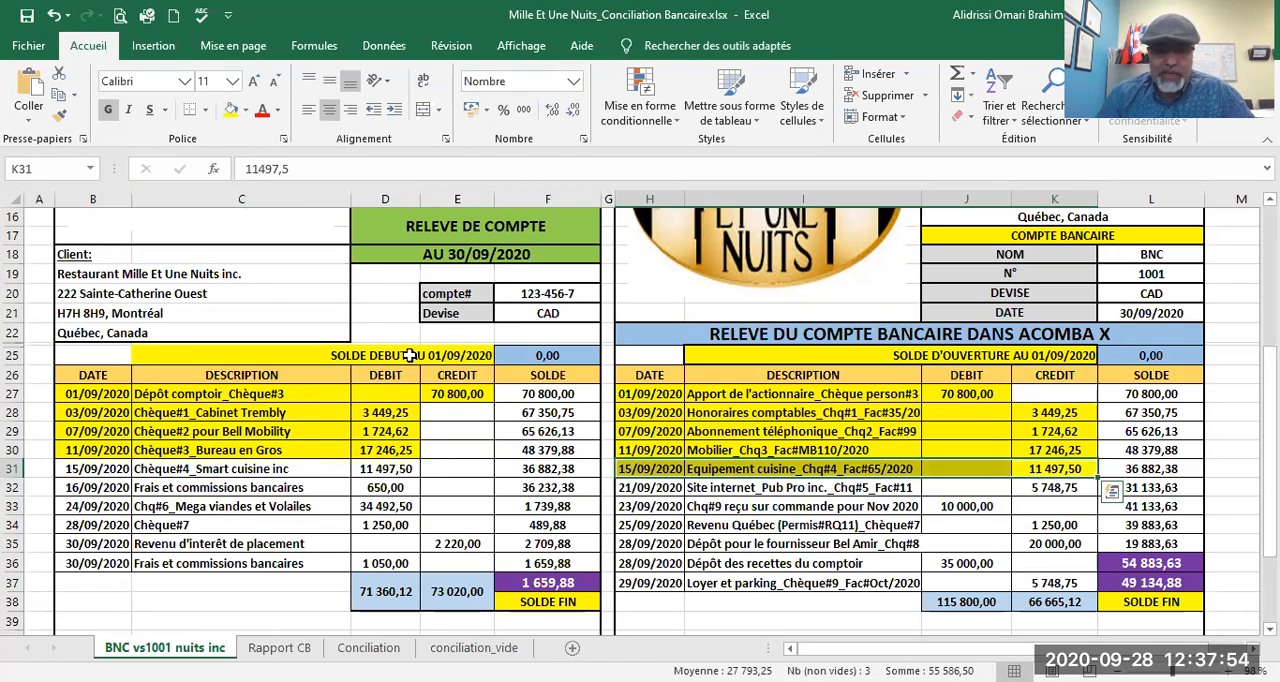
left_click_drag(406, 468, 90, 468)
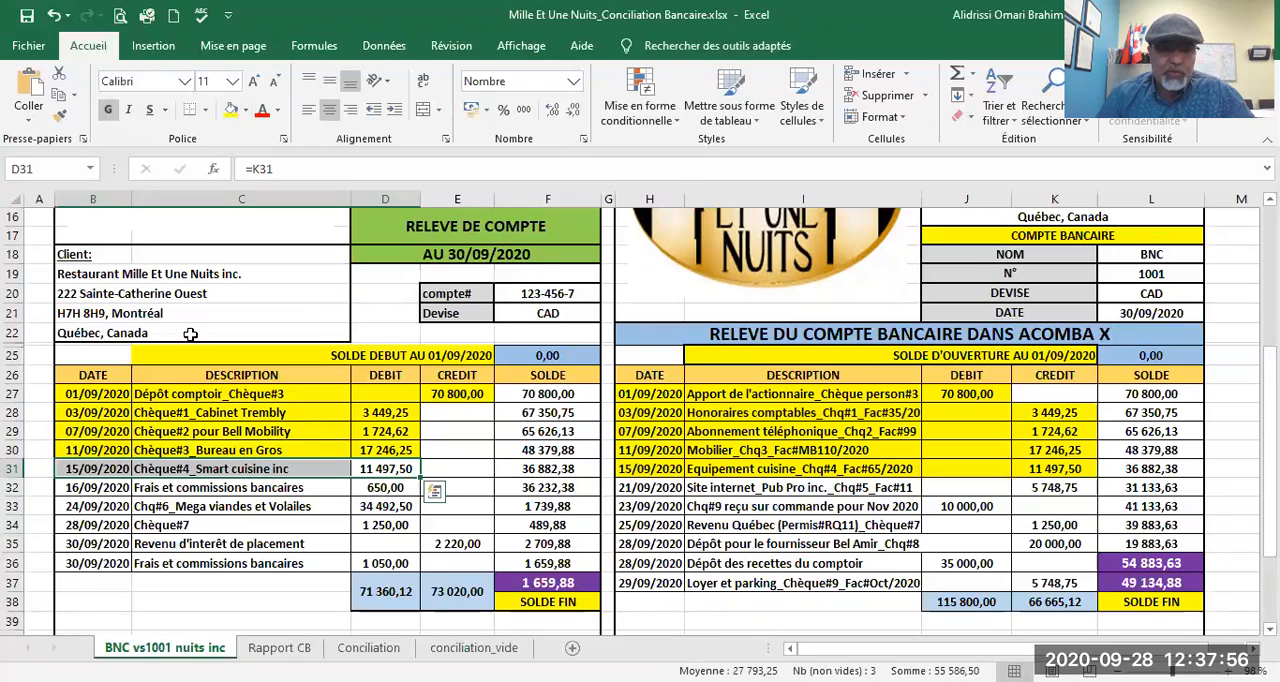
left_click(230, 110)
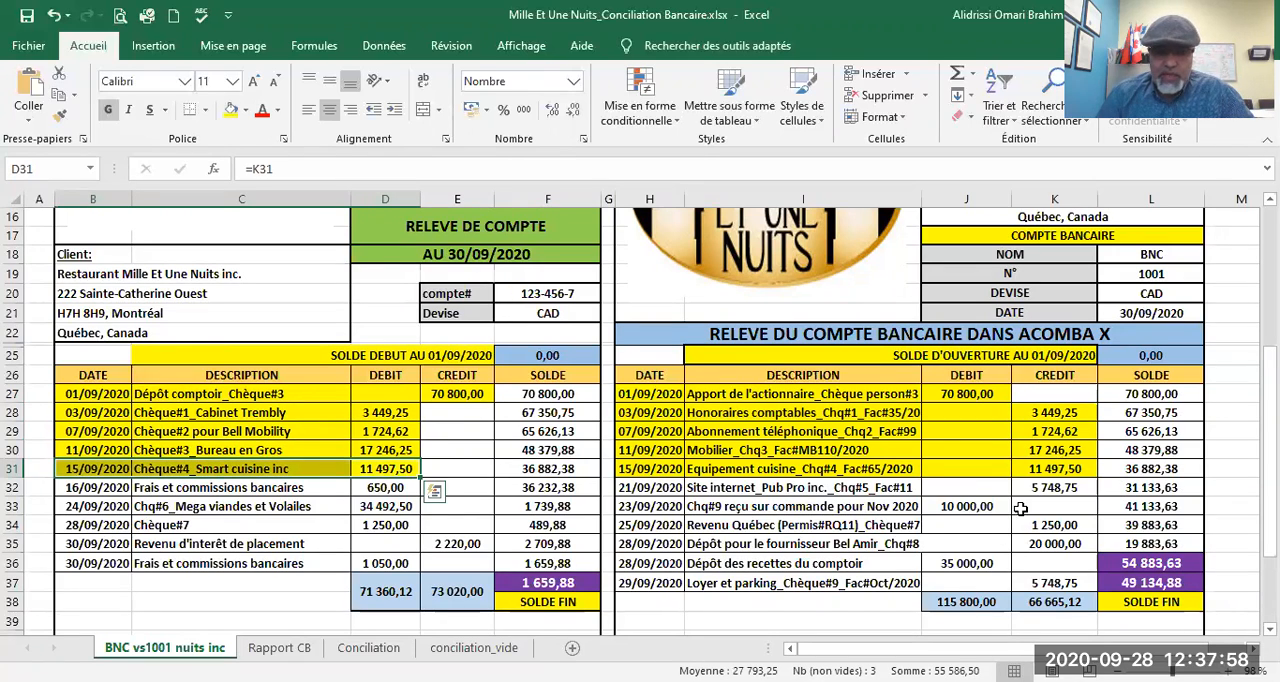
Step: Fill the matching Chèque#7 entries of 1 250,00 in row 34 yellow in both the ledger and the bank statement
scroll(1020, 508, "down", 1)
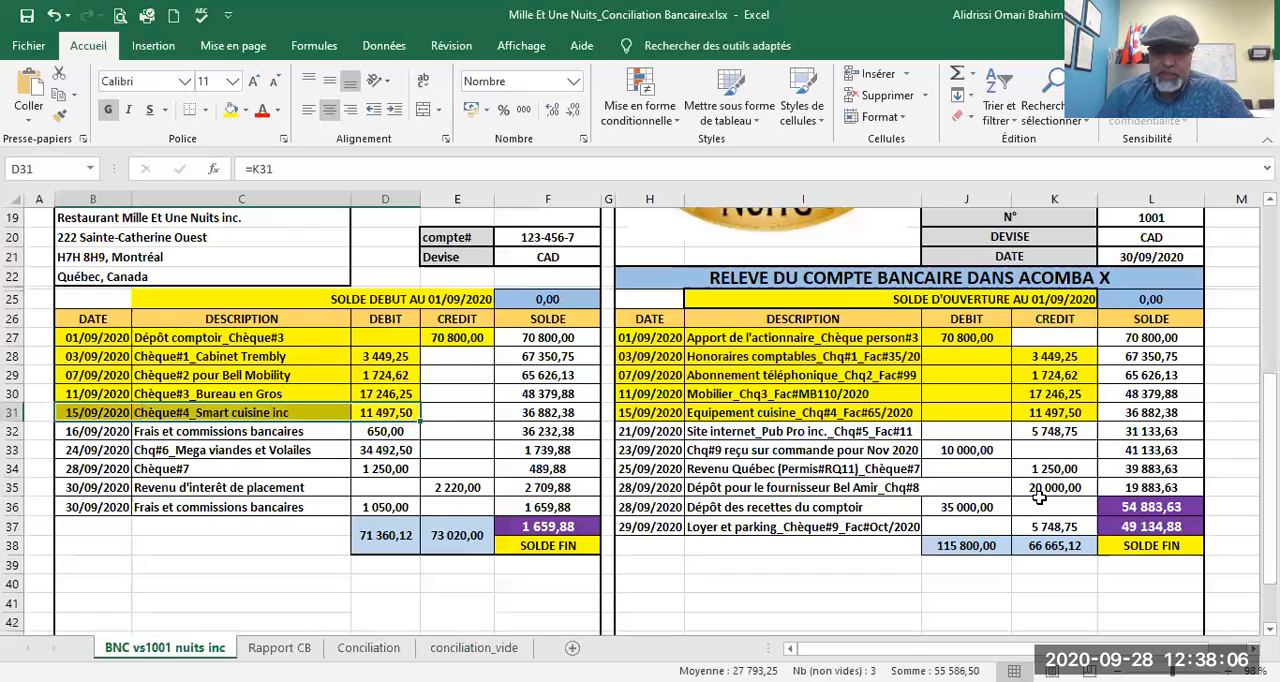
left_click_drag(1072, 469, 621, 470)
left_click(232, 110)
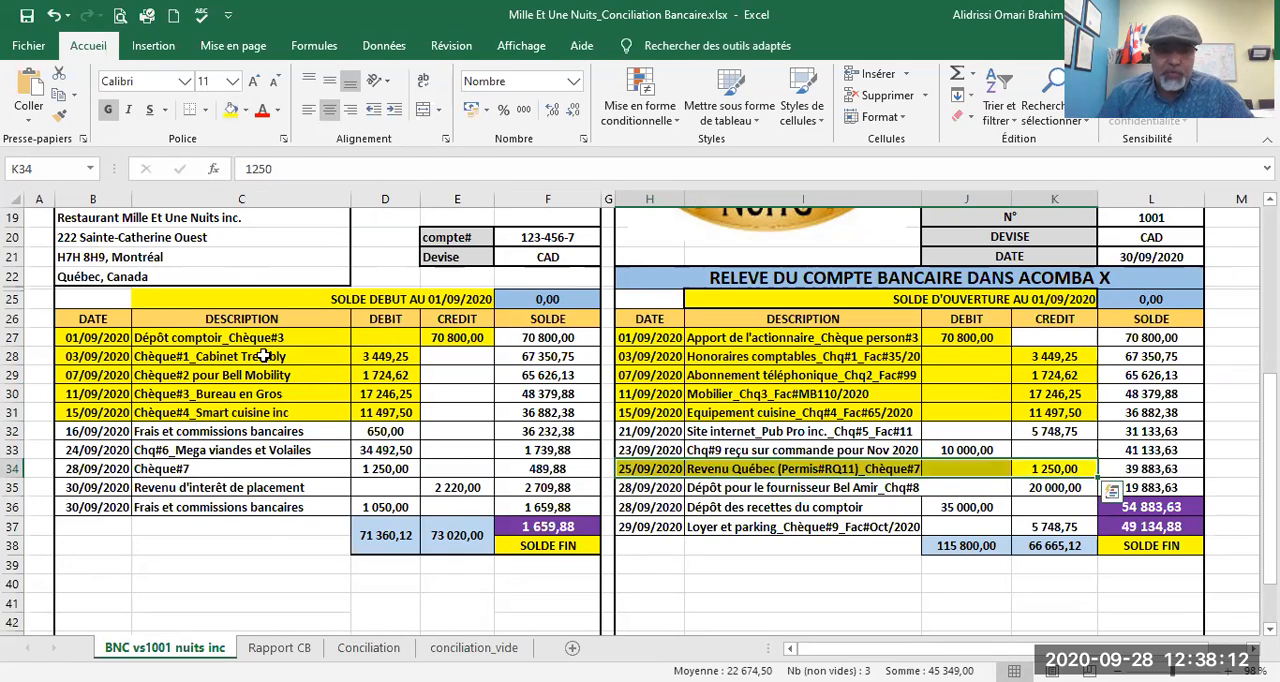
left_click_drag(388, 467, 88, 461)
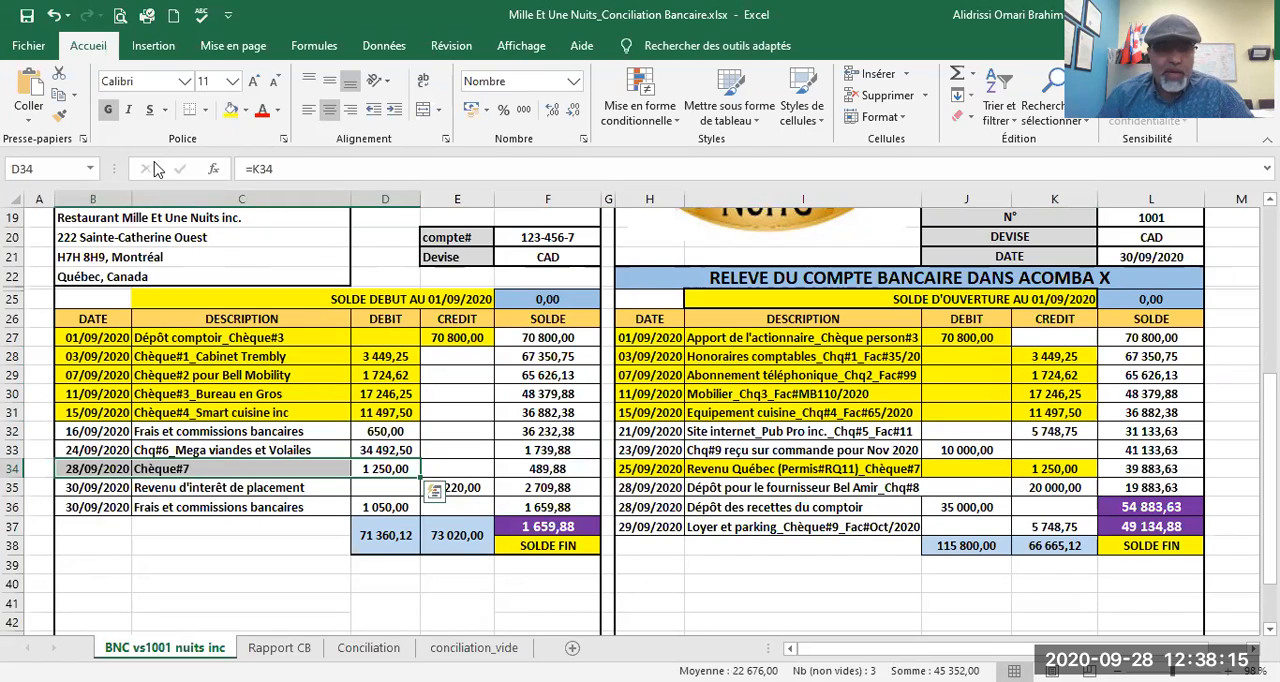
left_click(232, 110)
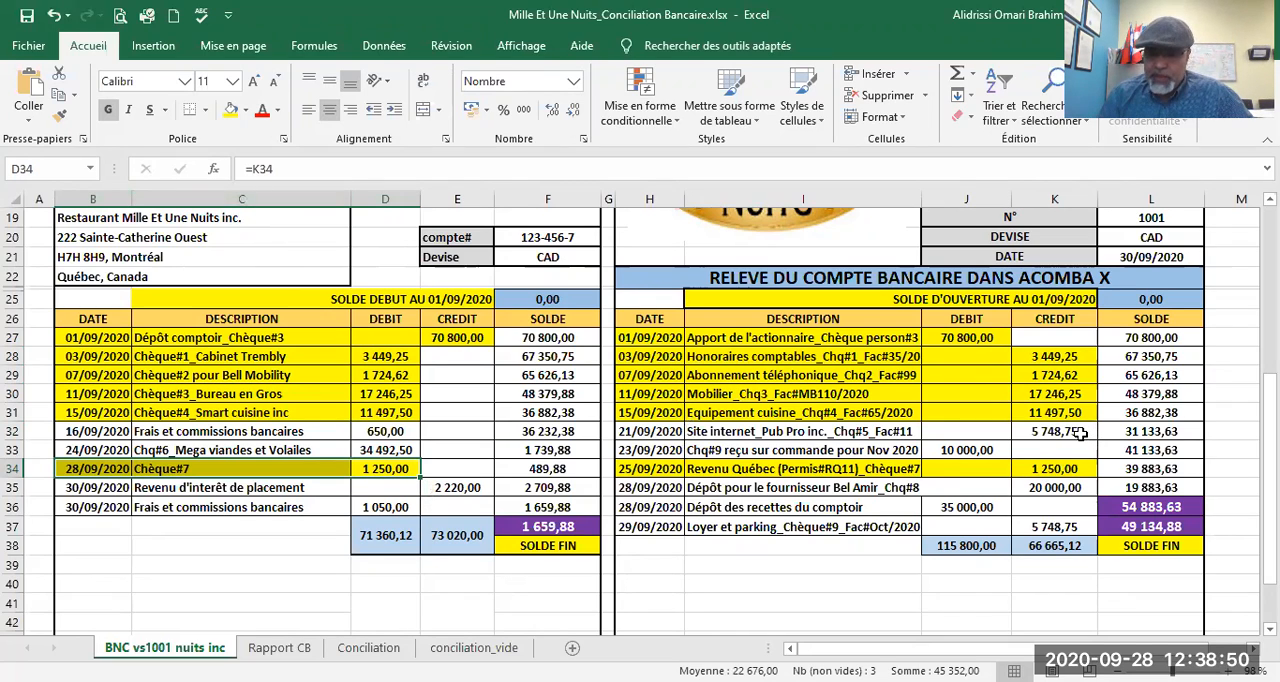
Step: Set the font colour to red for the unmatched ledger entries of 5 748,75 in row 32 and 10 000,00 in row 33
left_click_drag(1080, 432, 646, 430)
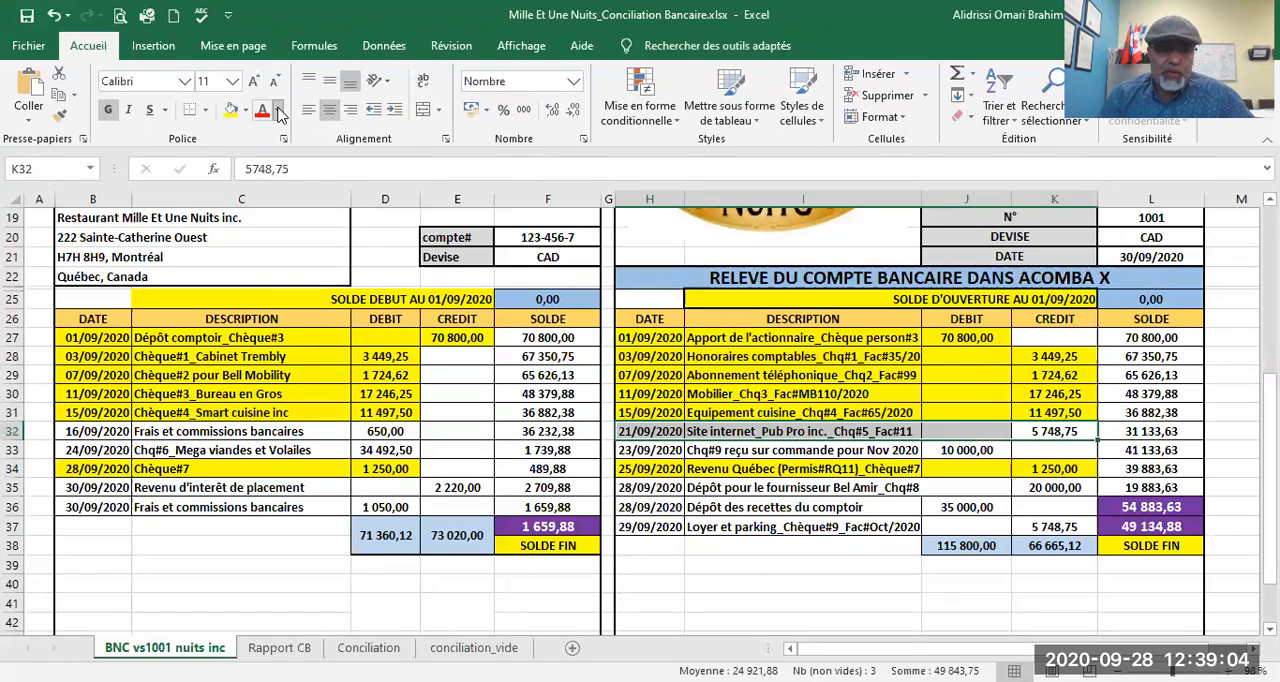
left_click(279, 112)
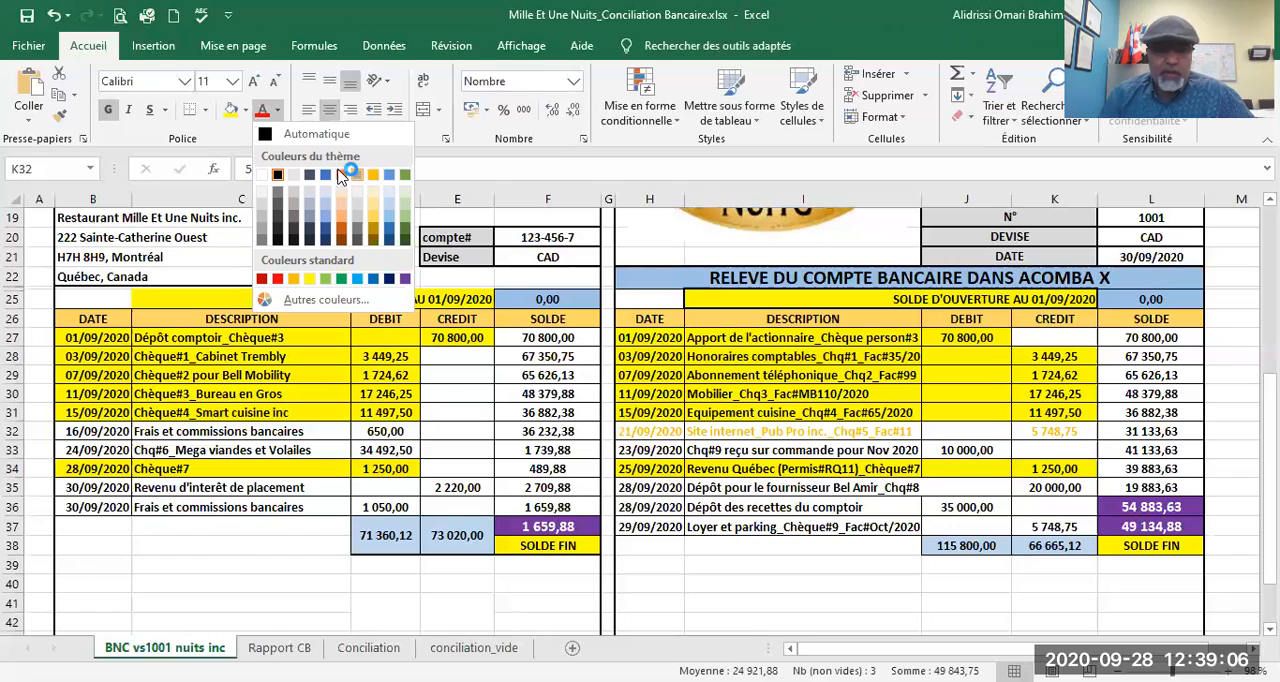
left_click(277, 279)
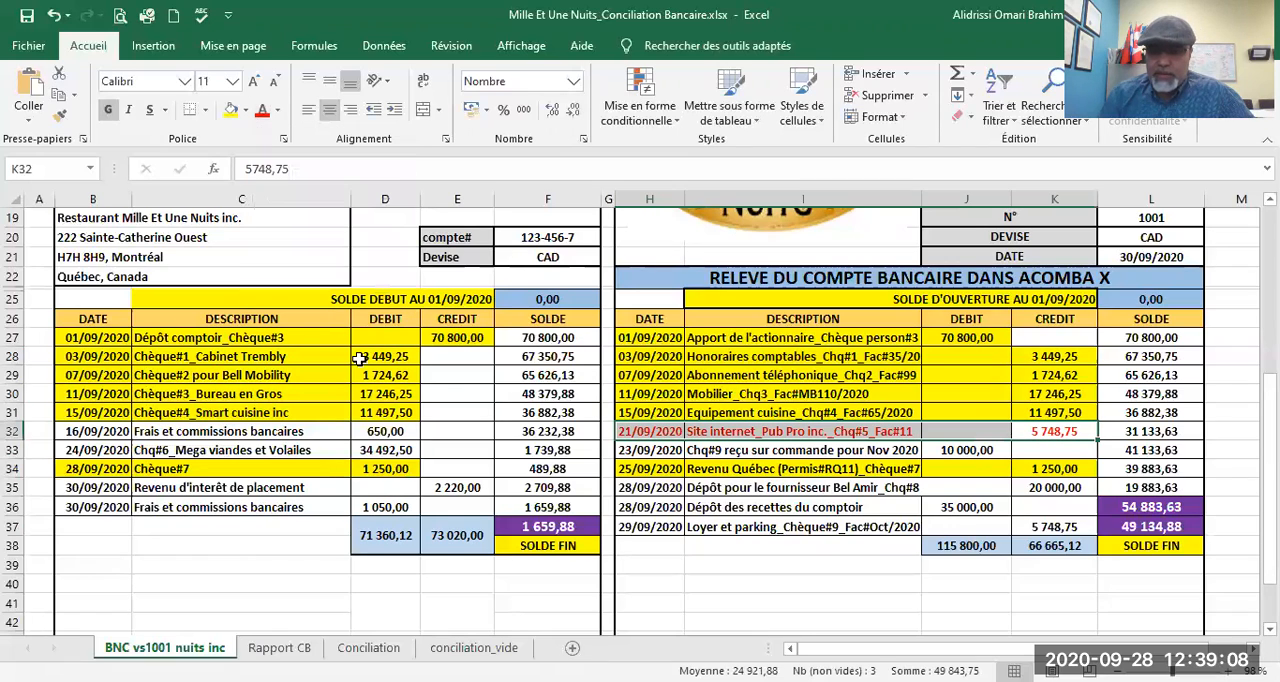
left_click(991, 451)
left_click_drag(991, 451, 637, 451)
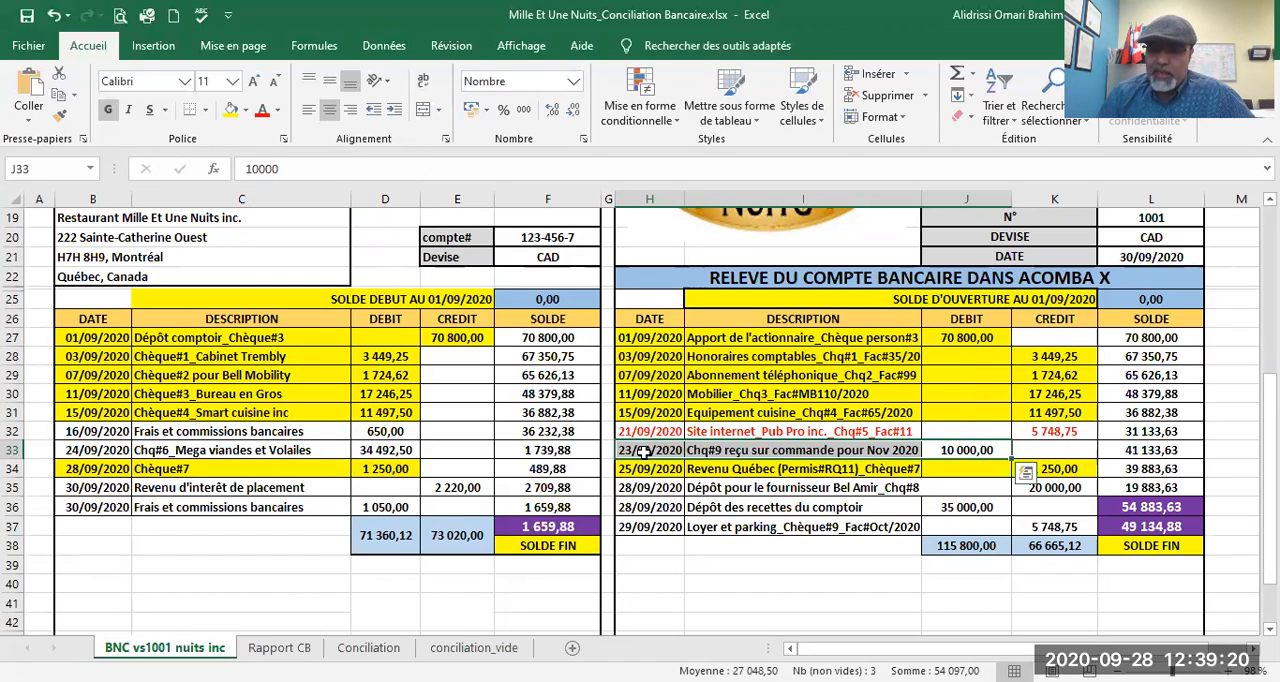
left_click(263, 113)
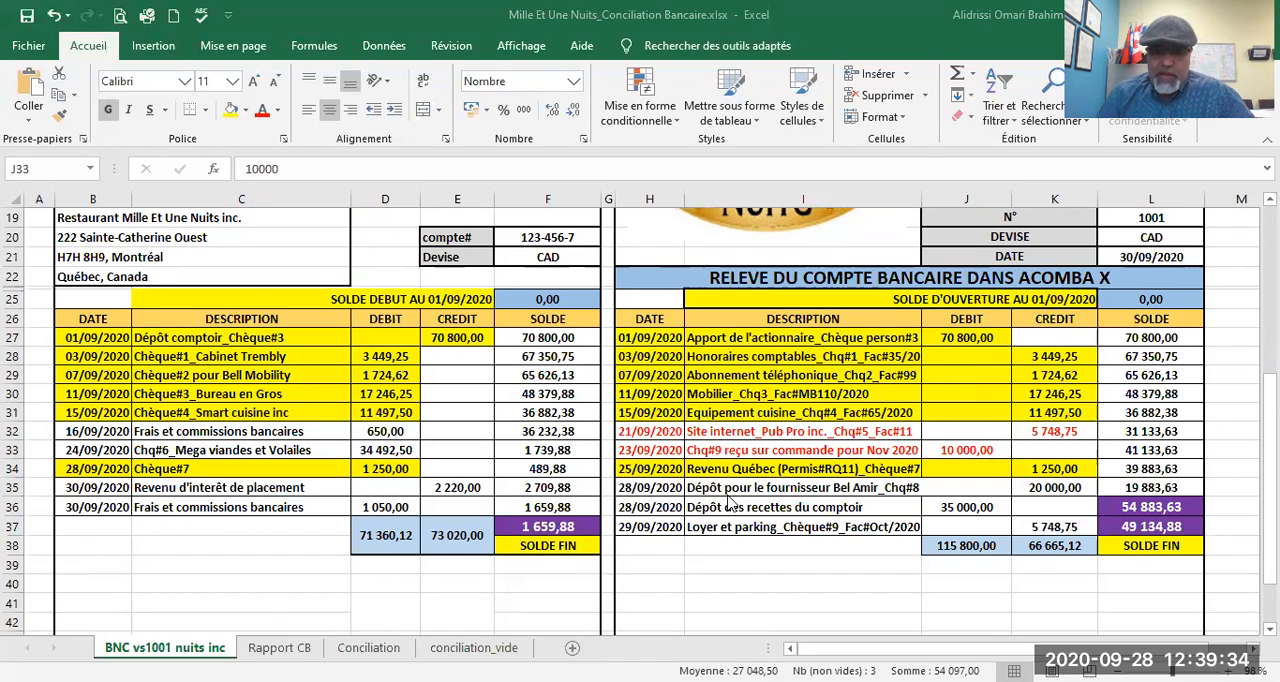
Step: Set the font colour to red for the unmatched 20 000,00 supplier deposit in ledger row 35
scroll(718, 503, "down", 1)
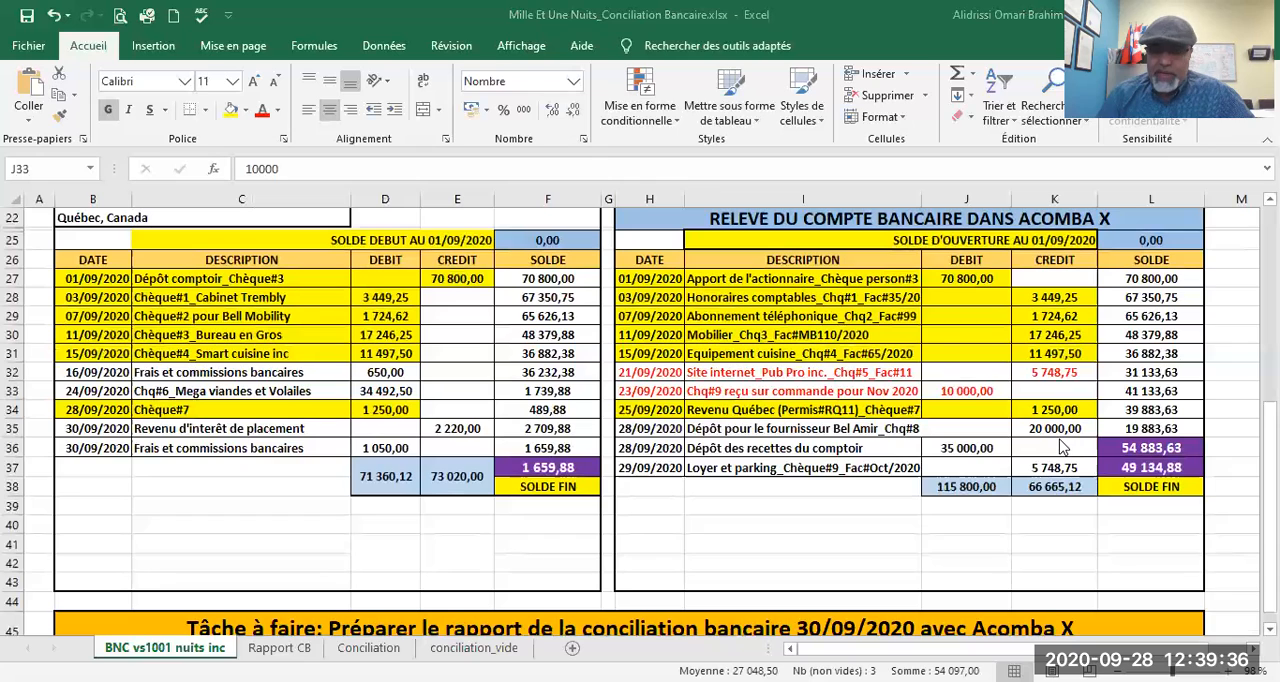
left_click(1086, 430)
left_click(1086, 429)
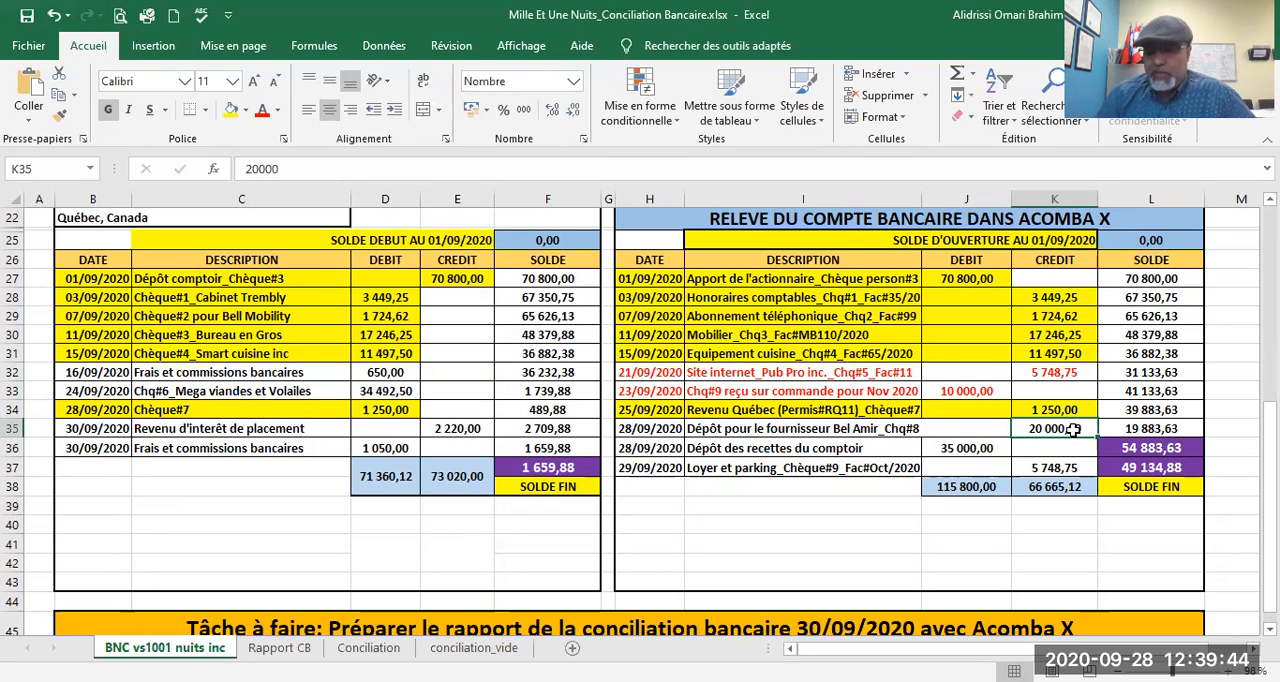
left_click_drag(1073, 429, 640, 428)
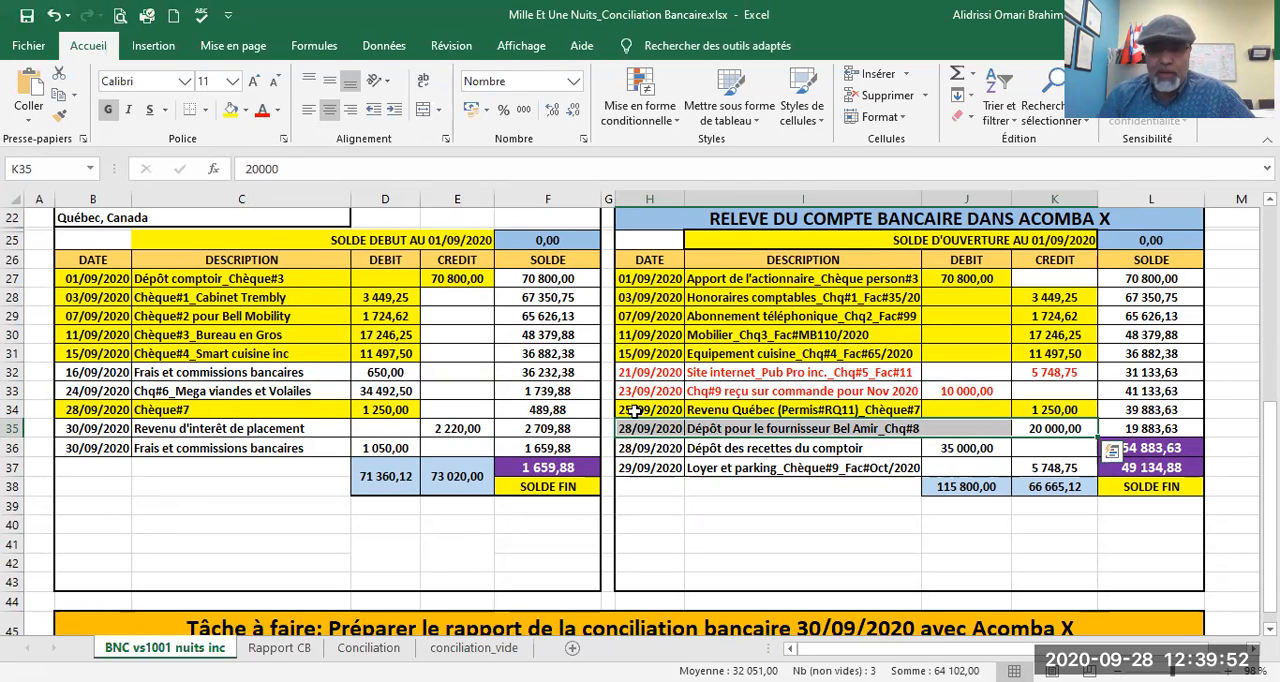
left_click(263, 112)
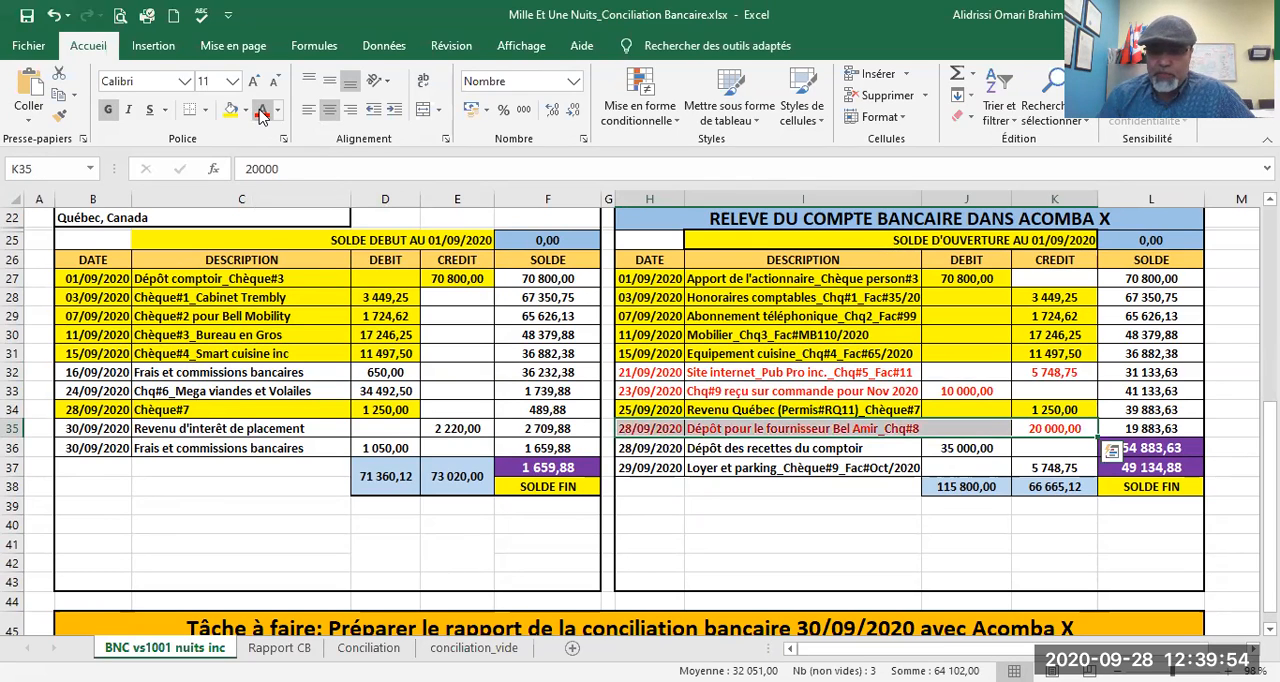
Step: Set the font colour to red for the unmatched ledger entries of 35 000,00 in row 36 and 5 748,75 in row 37
left_click_drag(986, 451, 655, 450)
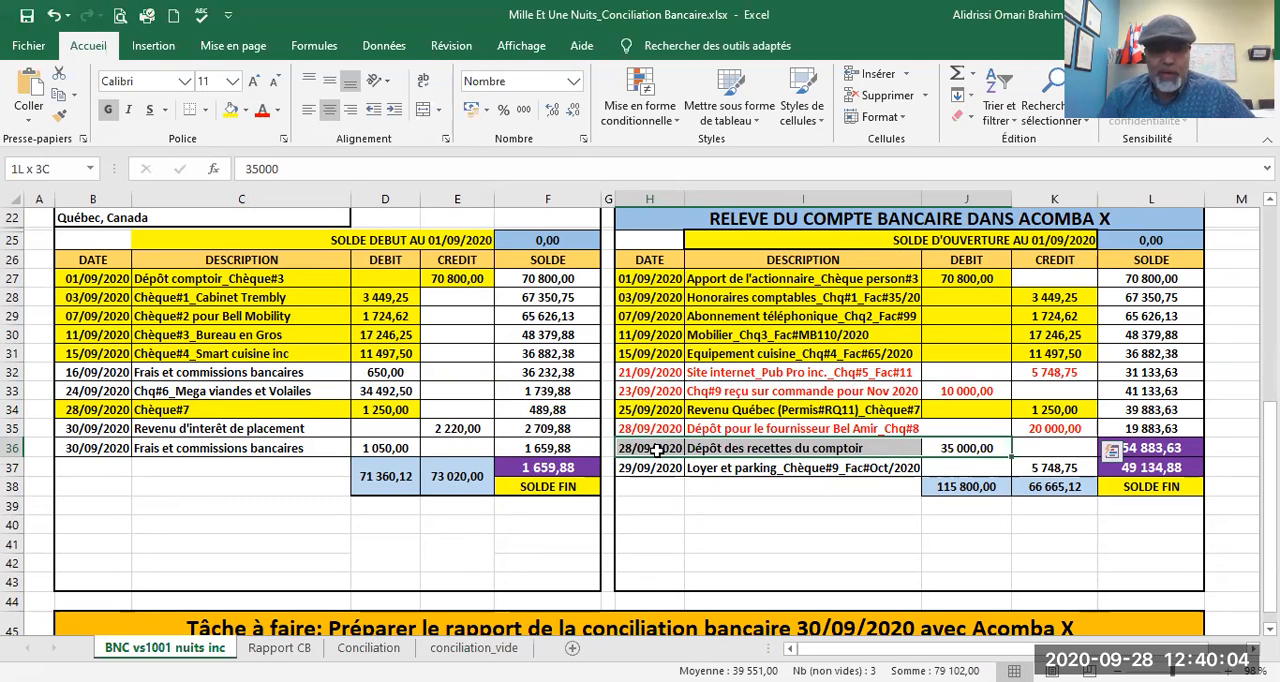
left_click_drag(655, 450, 655, 450)
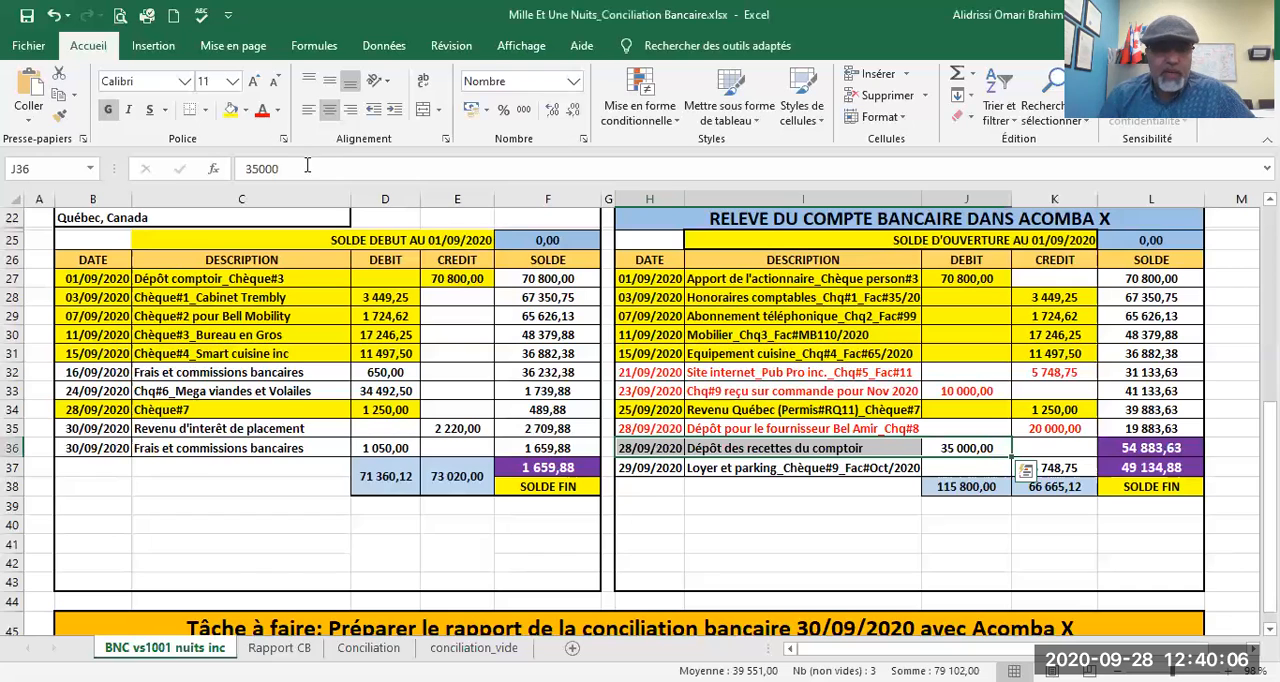
left_click(261, 112)
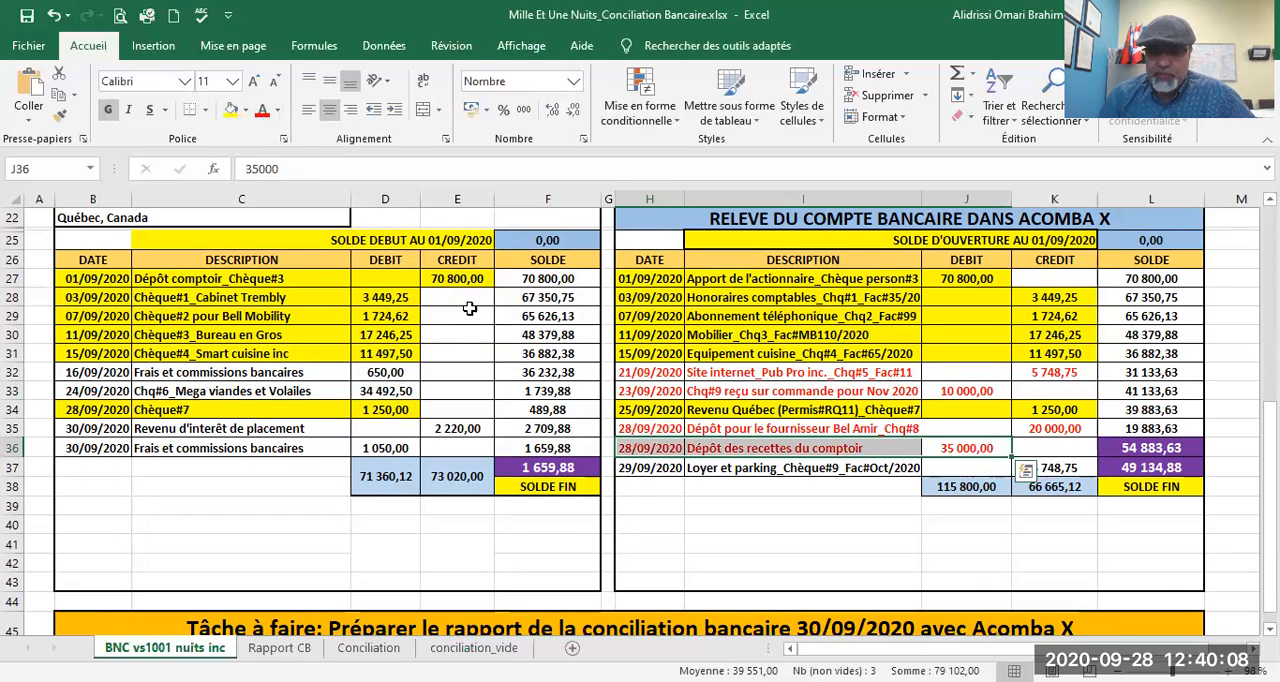
left_click(1083, 467)
left_click_drag(1083, 467, 650, 467)
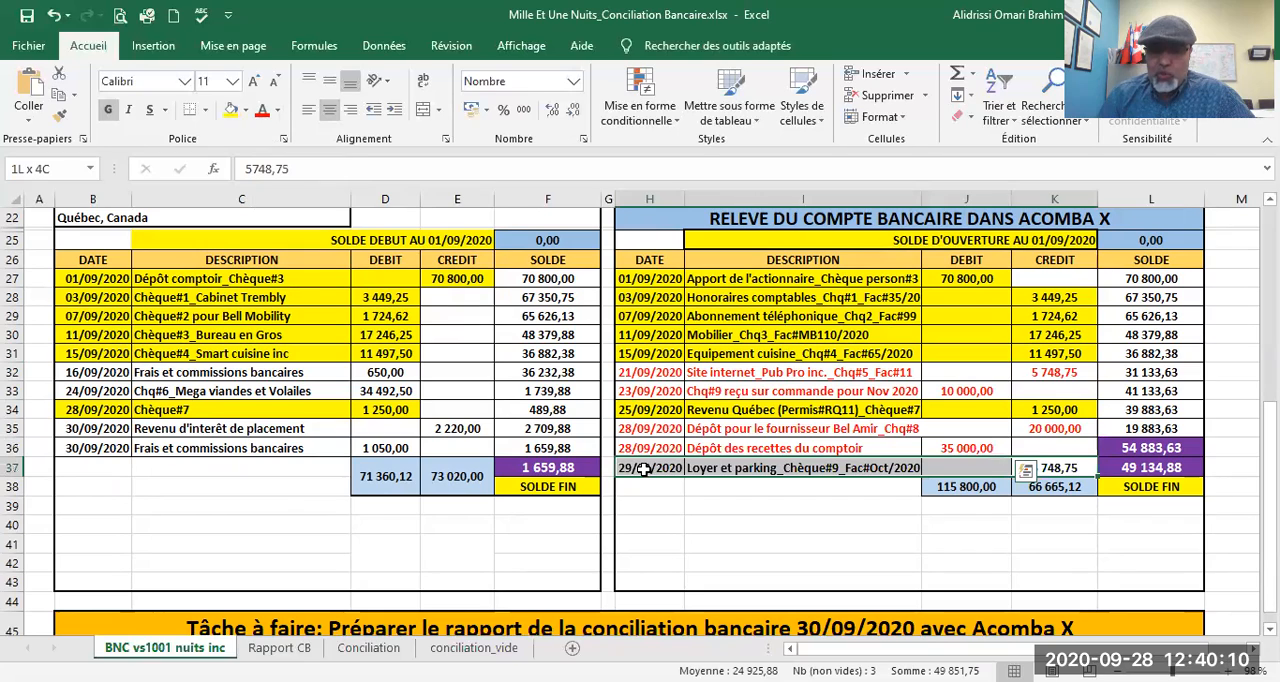
left_click(260, 112)
Step: Create colour legend swatches below the ledger by filling cell H40 yellow and cell H41 red
left_click(812, 525)
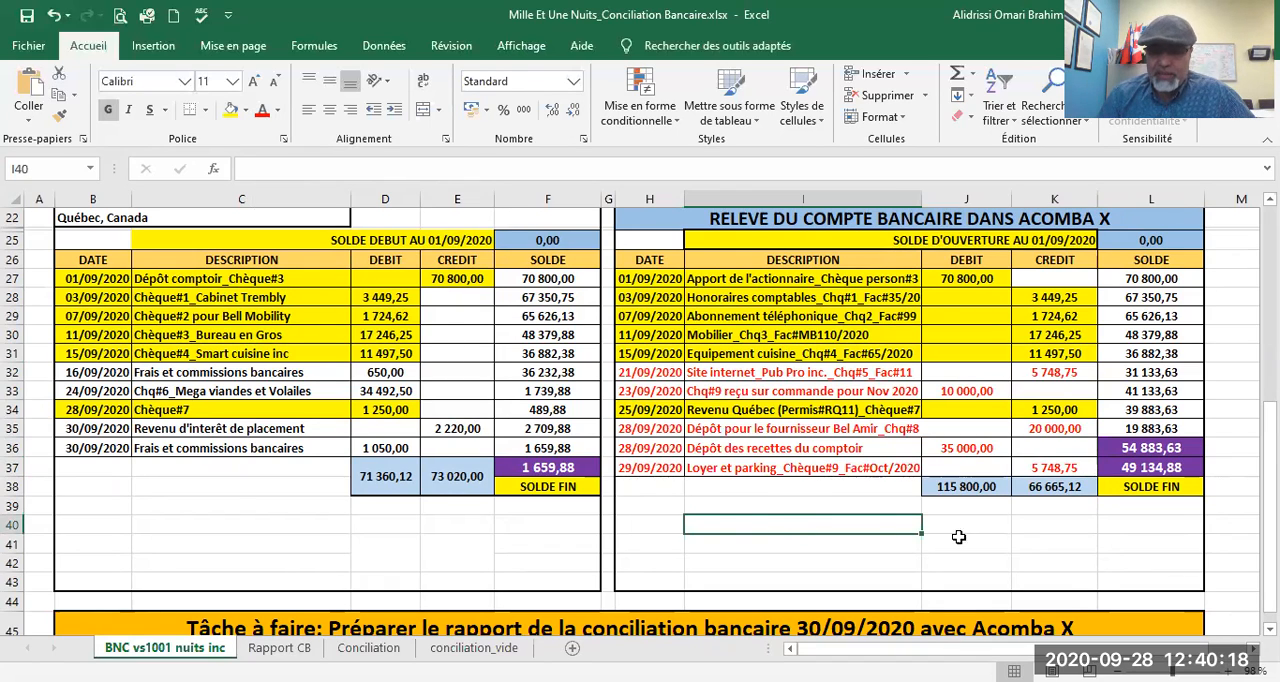
left_click(642, 522)
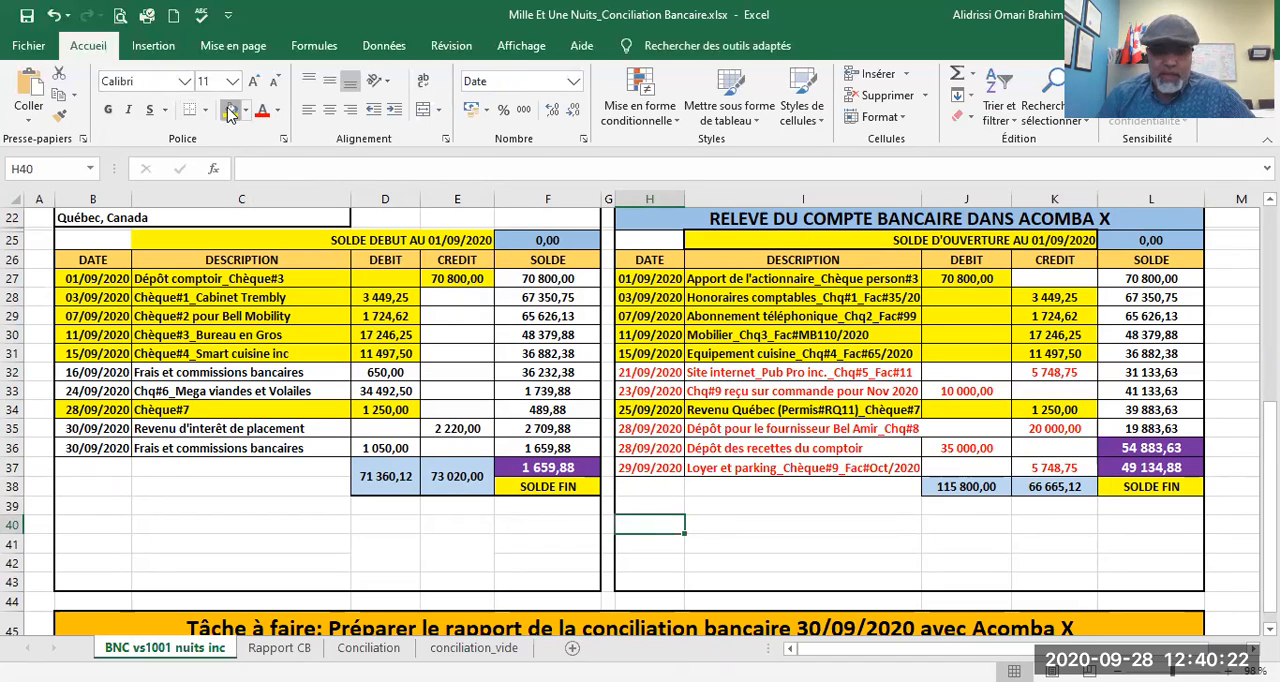
left_click(231, 110)
key("Return")
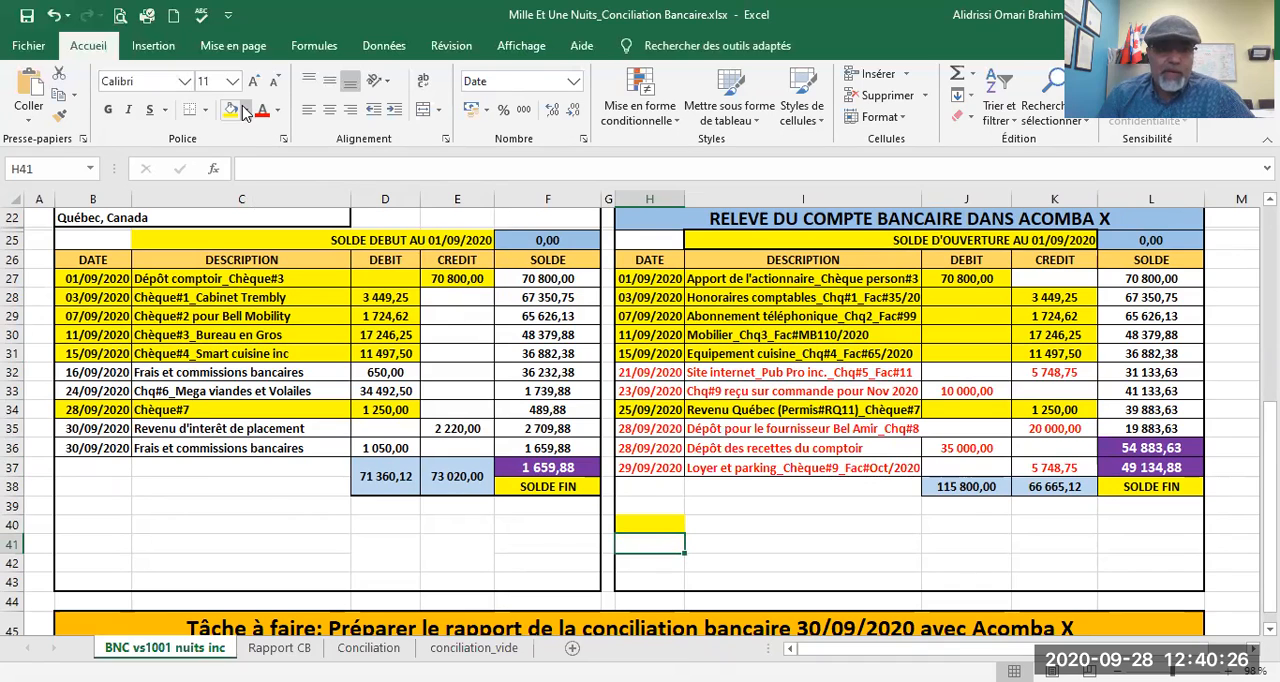
left_click(248, 260)
Step: Label the yellow legend swatch in cell I40 "Les montants figurant dans la Compté et dans le relevé bancaire"
left_click(815, 526)
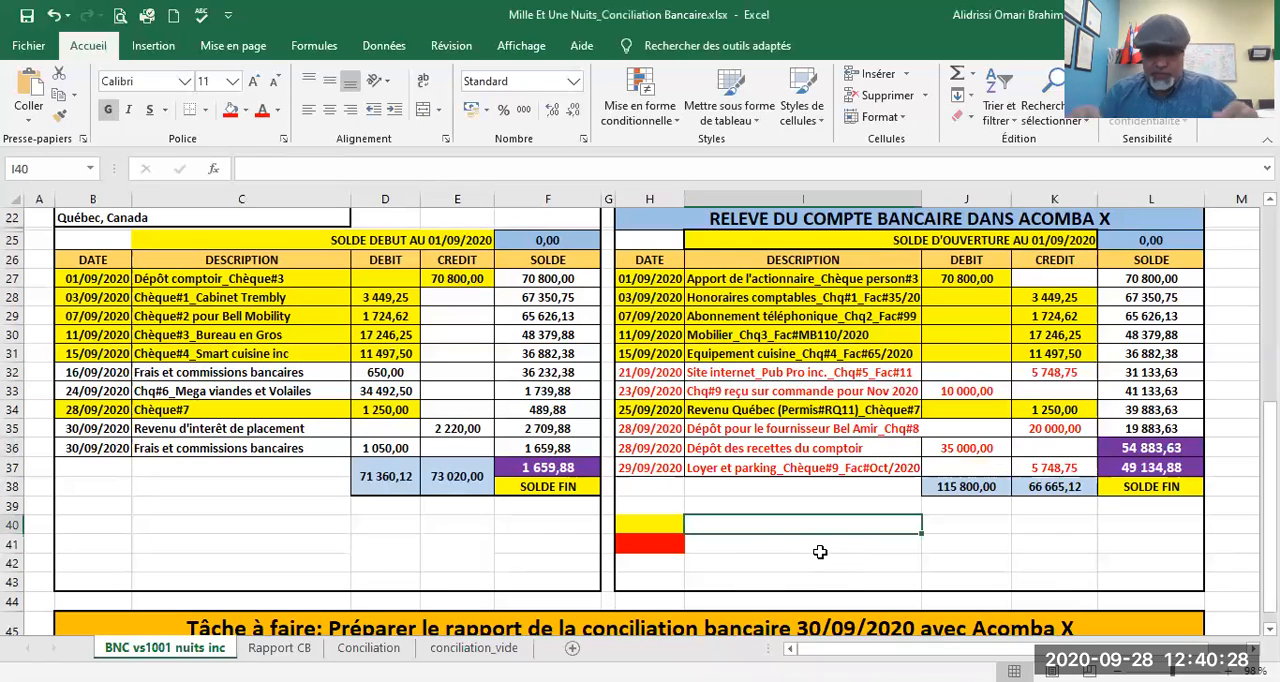
type("Les ")
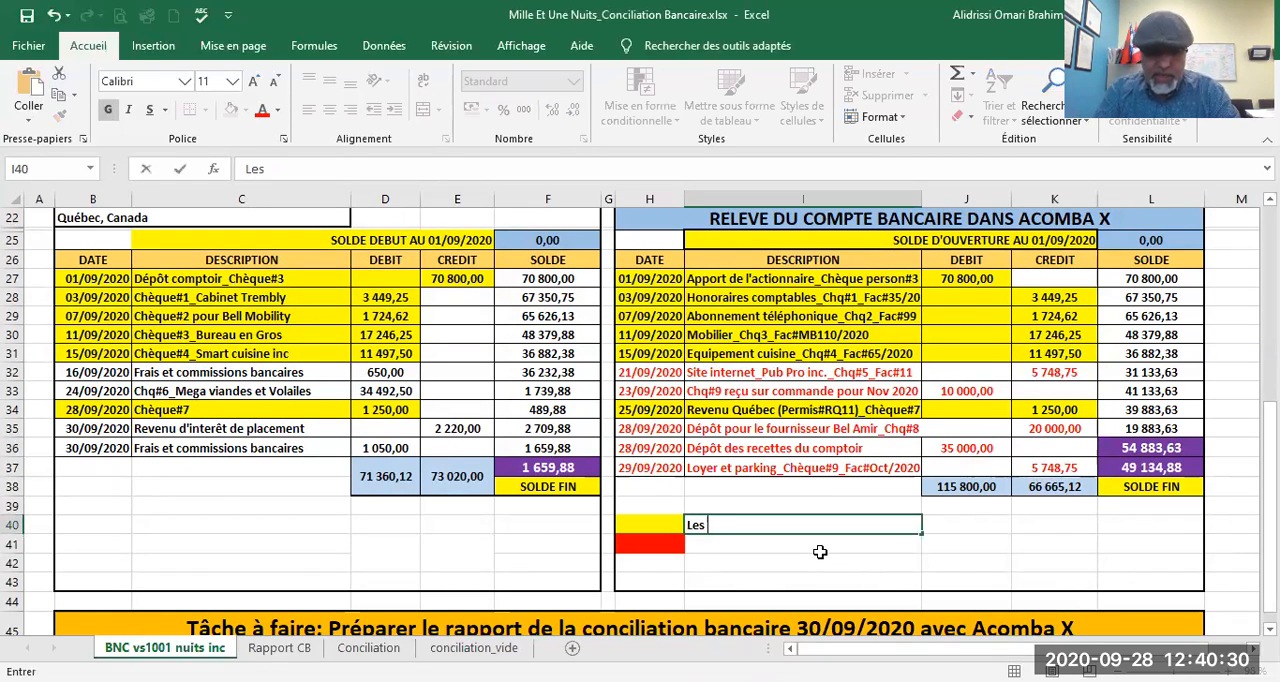
type("montants")
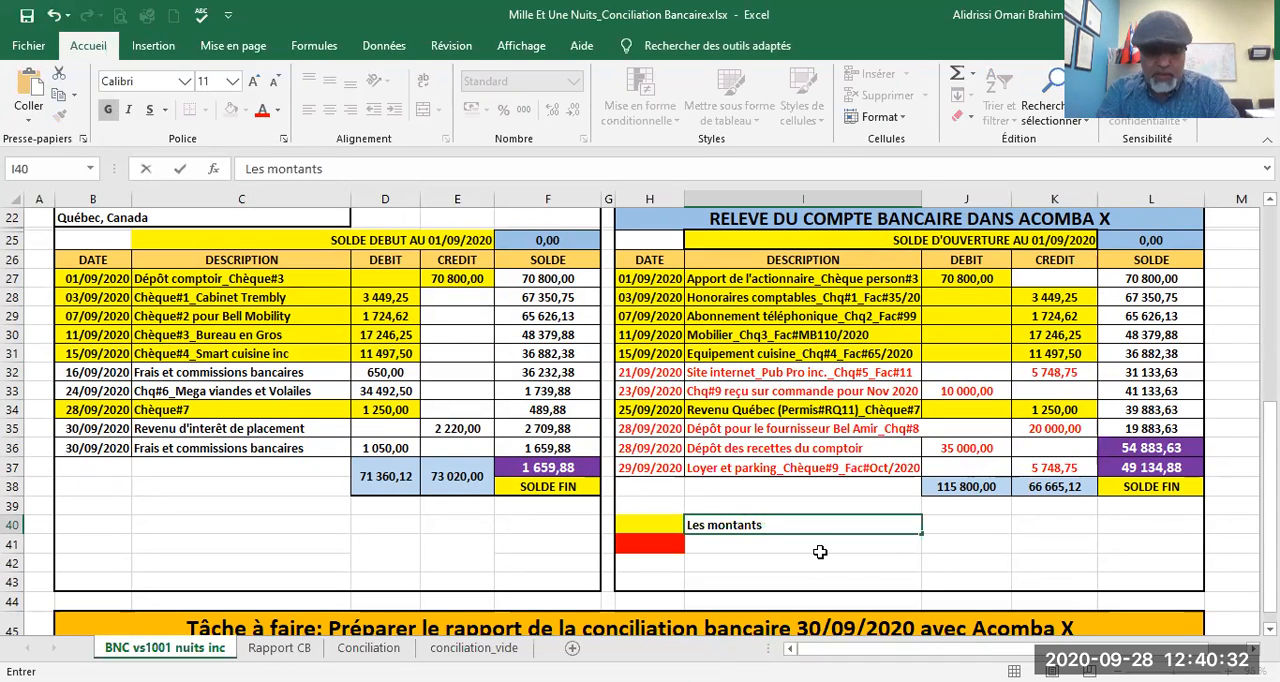
type(" se trouvant")
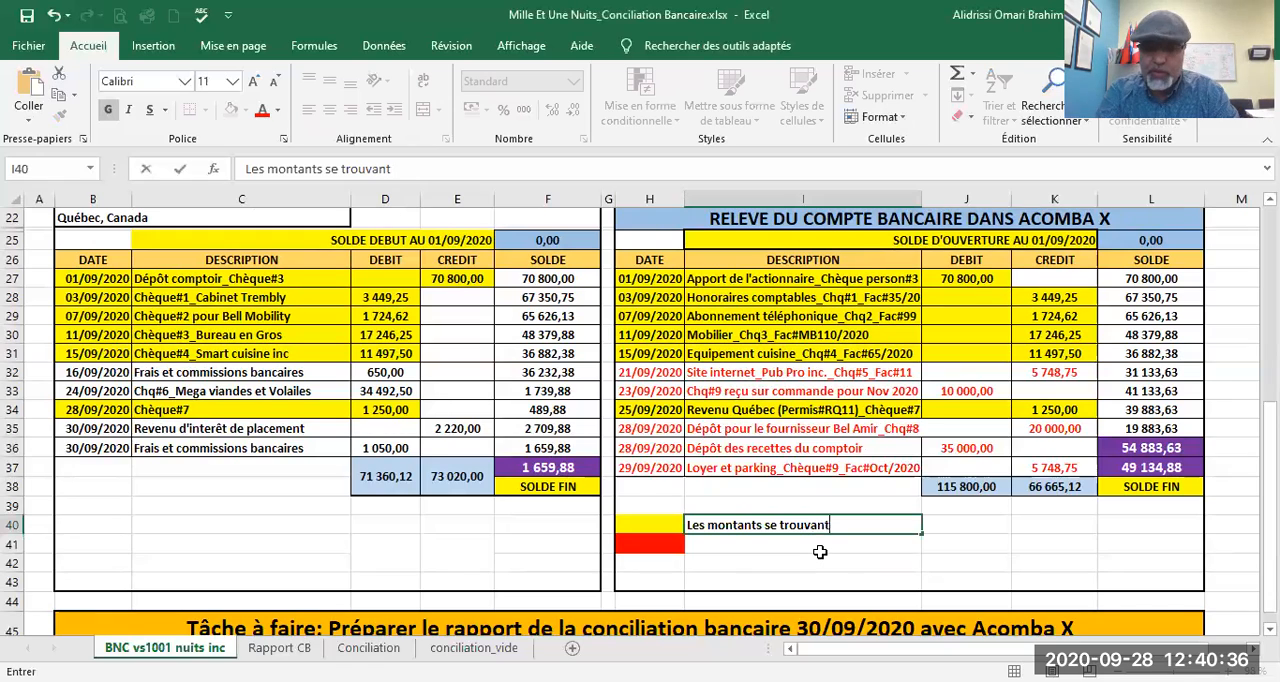
key("BackSpace")
key("BackSpace")
key("BackSpace")
key("BackSpace")
key("BackSpace")
key("BackSpace")
key("BackSpace")
key("BackSpace")
key("BackSpace")
key("BackSpace")
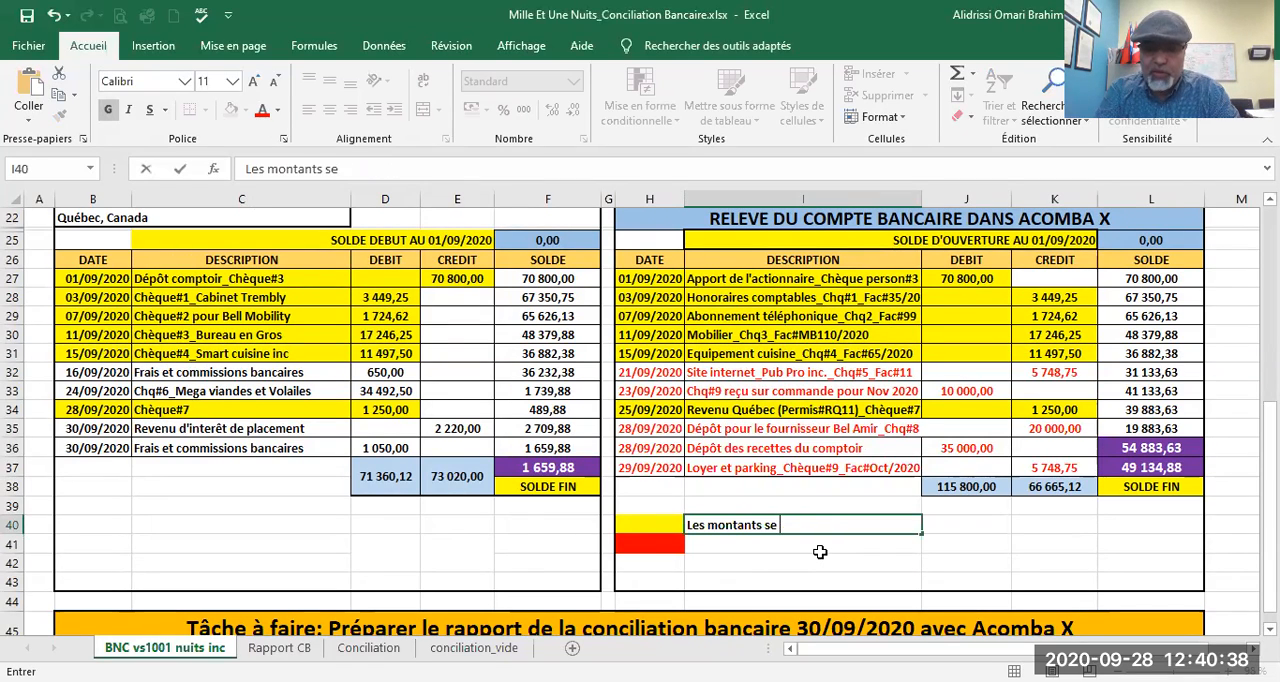
type("figura")
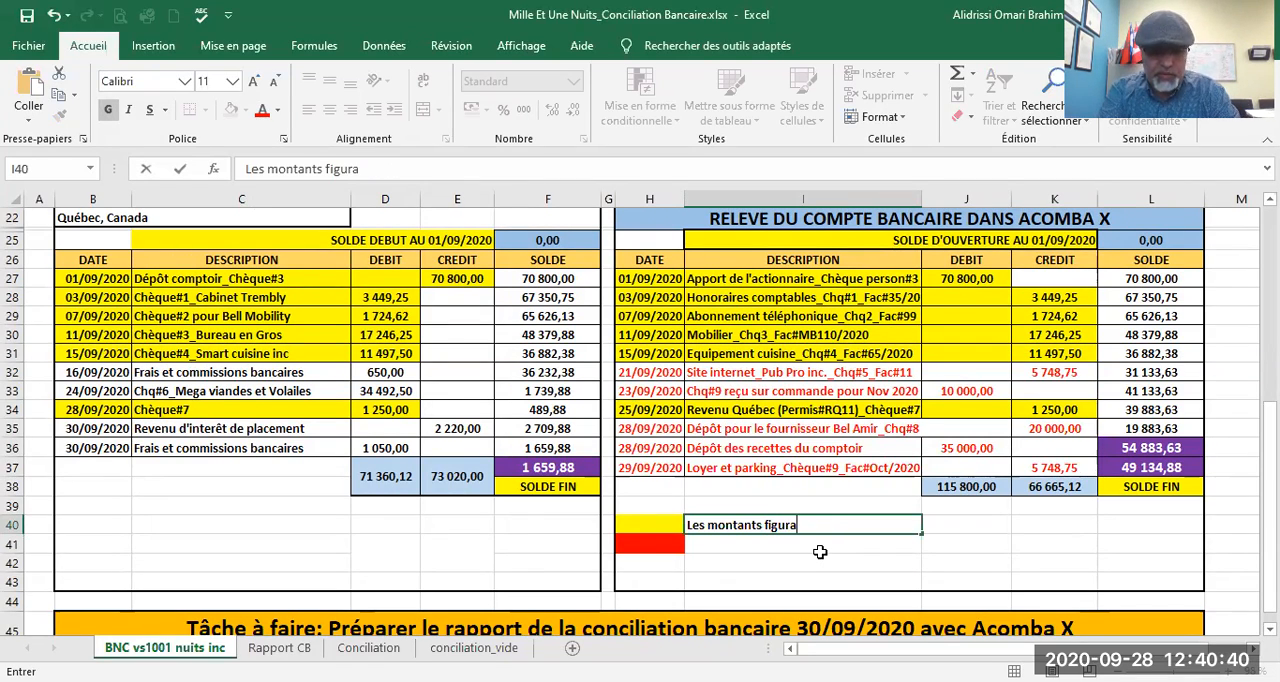
type("nt dans l")
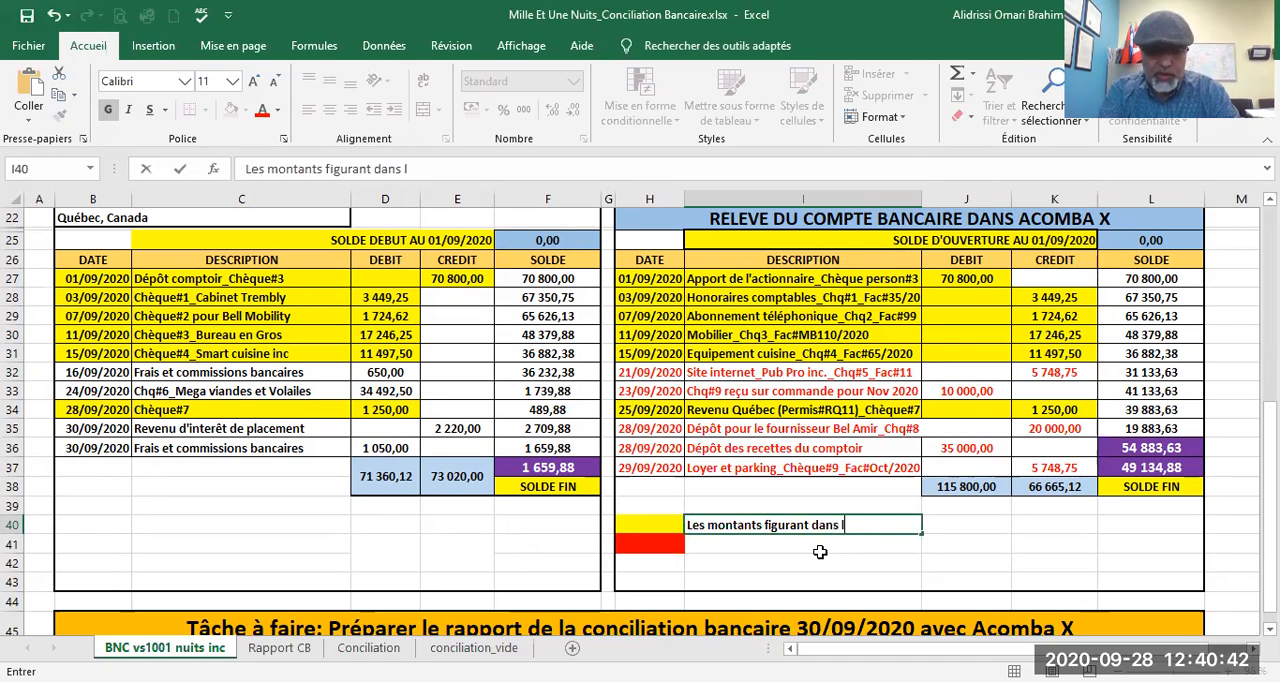
type("a Comp")
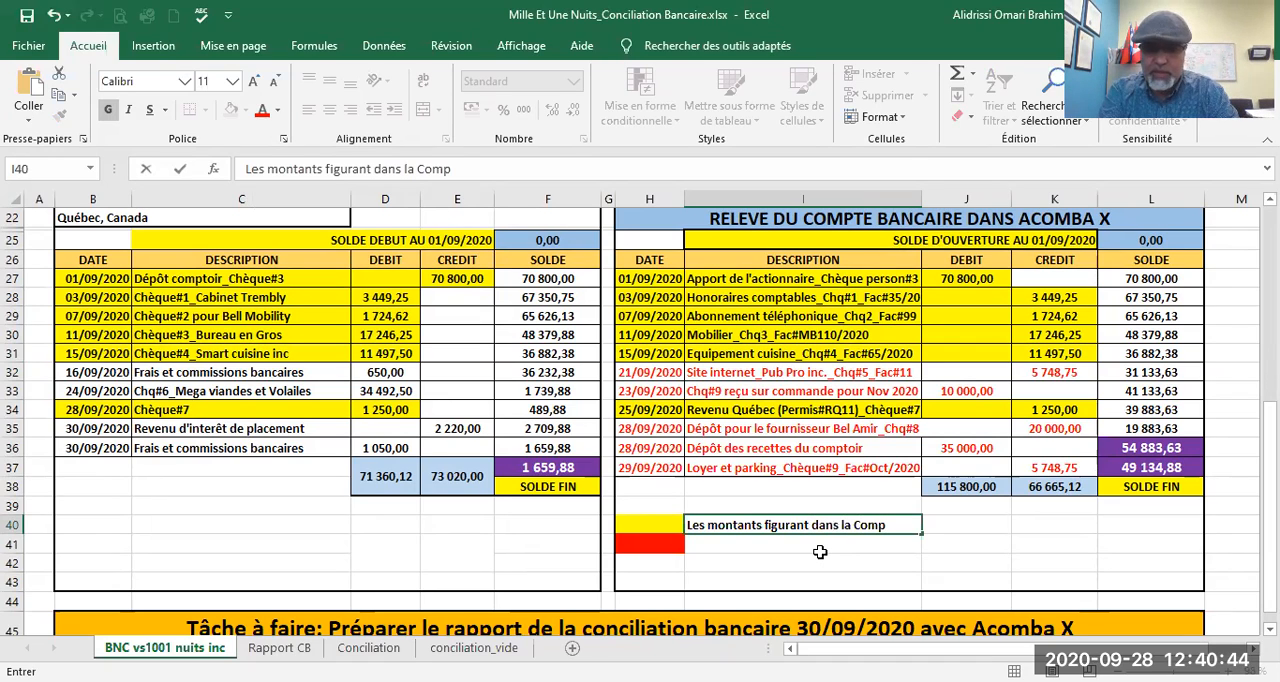
type("té et")
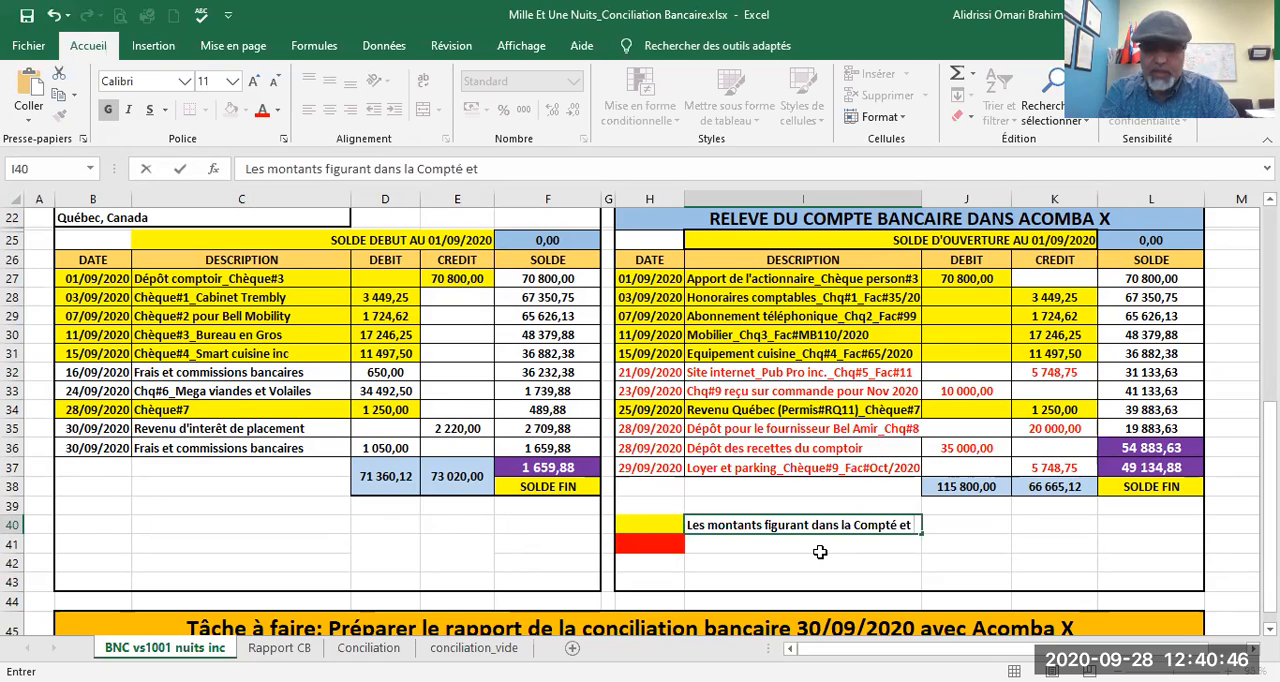
type(" dans ")
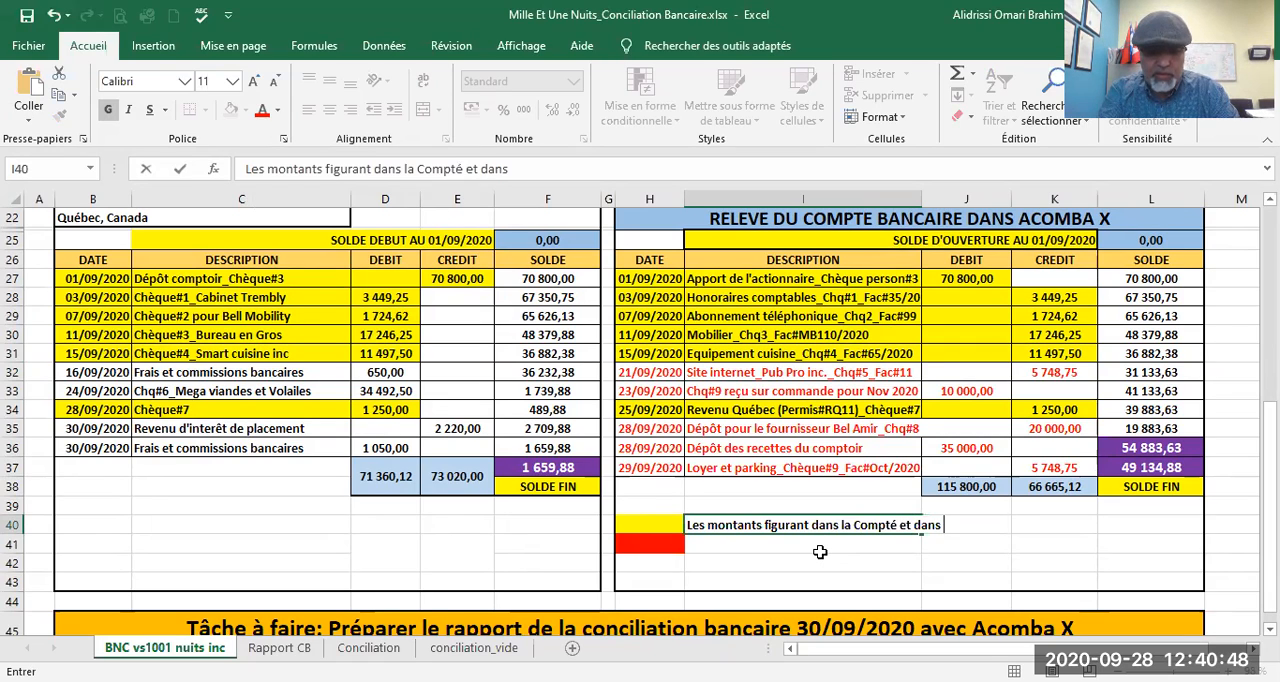
type("le relevé bancaire")
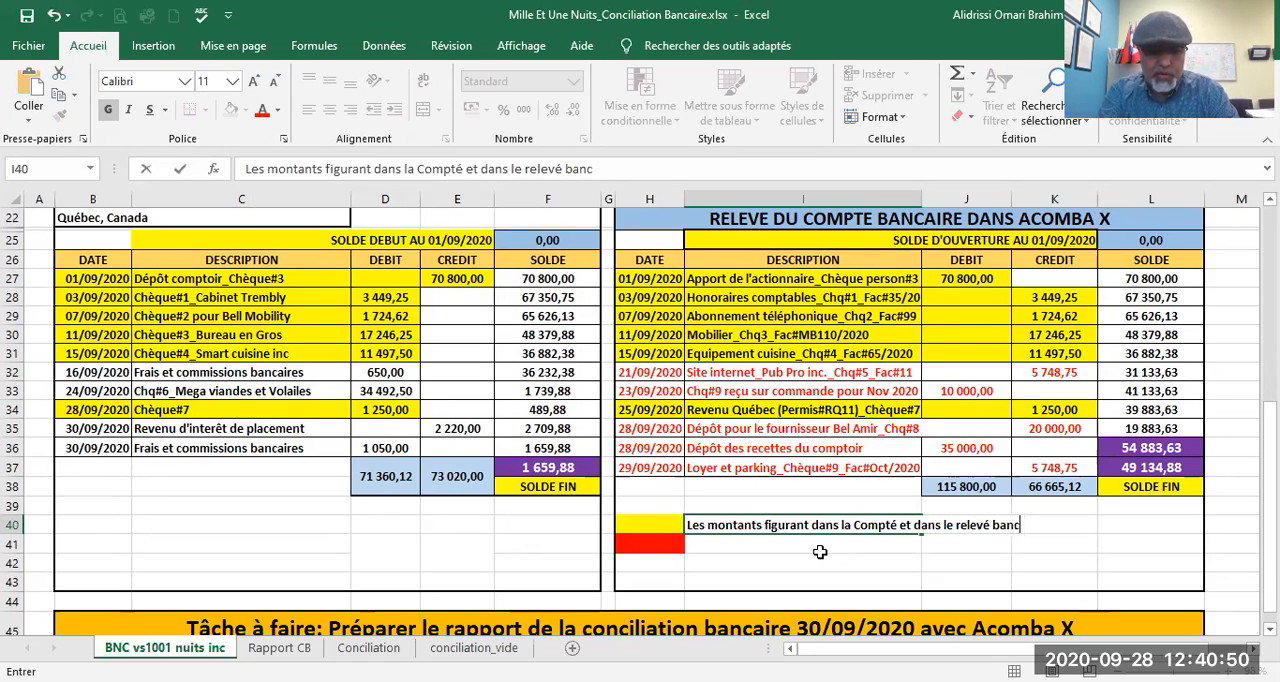
Step: Label the red legend swatch in cell I41 "Les montants comptabilisés mais qui nne figurent pas sur le relevé bancaire"
left_click(714, 547)
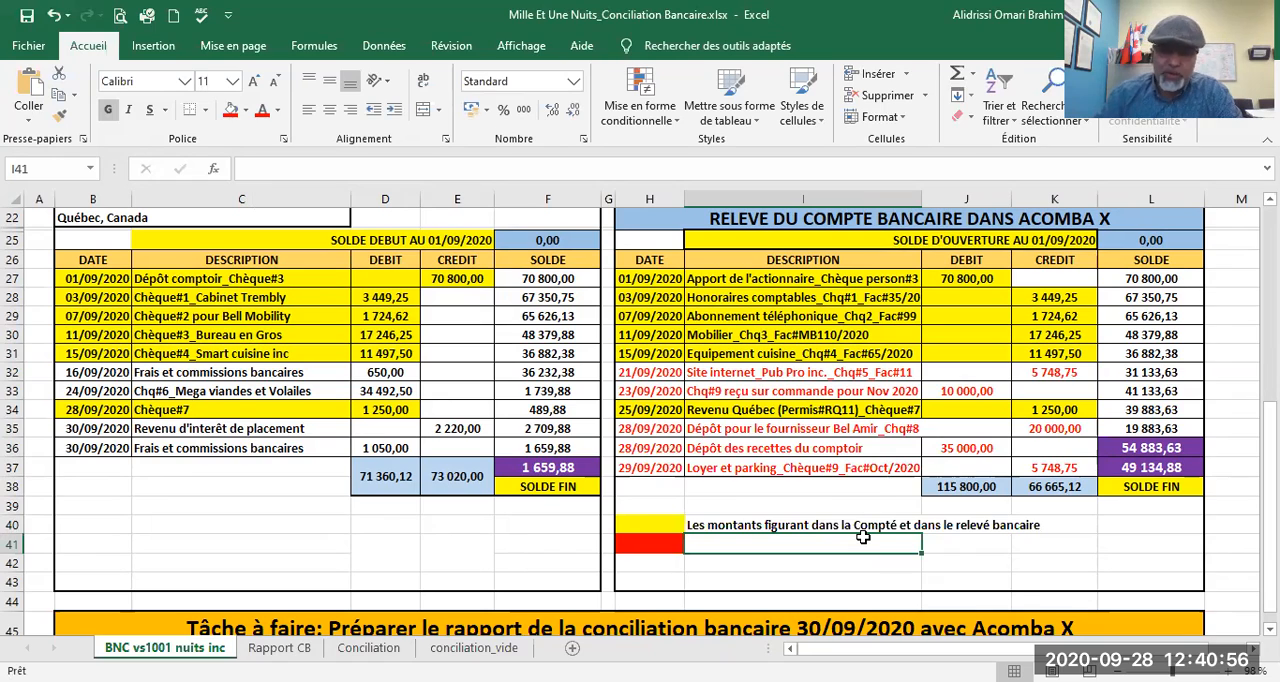
type("Les montants c")
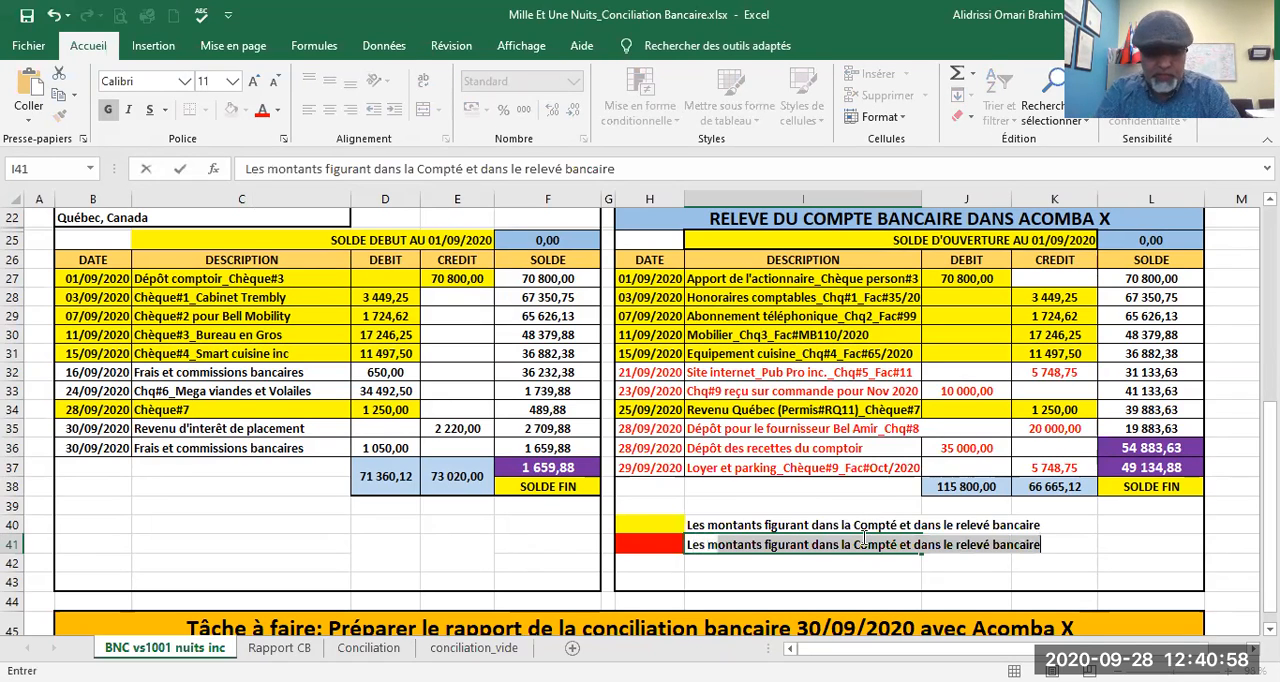
type("ompt")
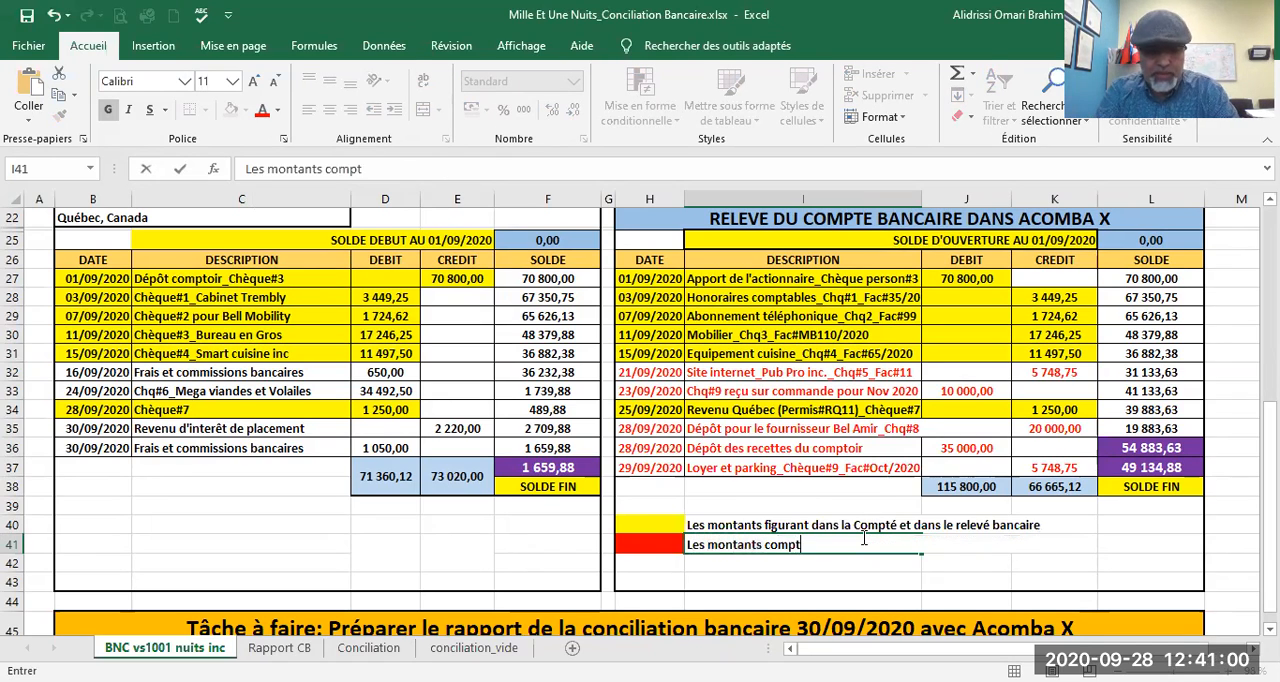
type("abilisés ")
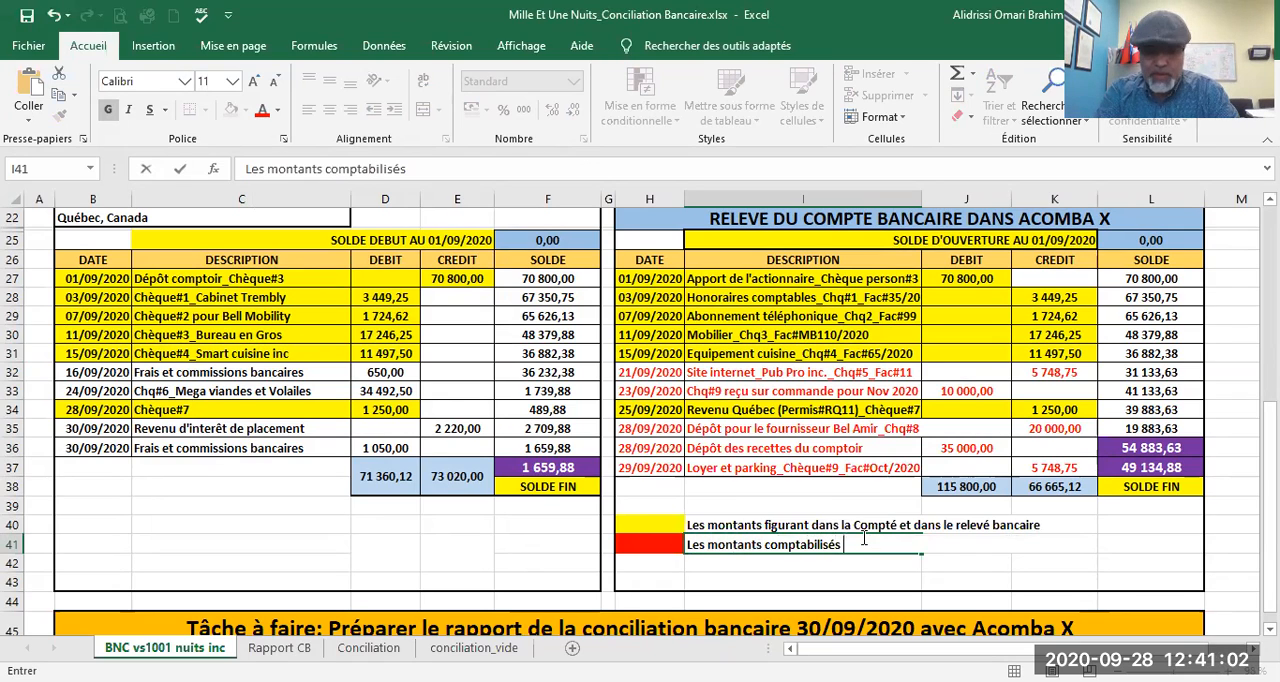
type("mais qui ")
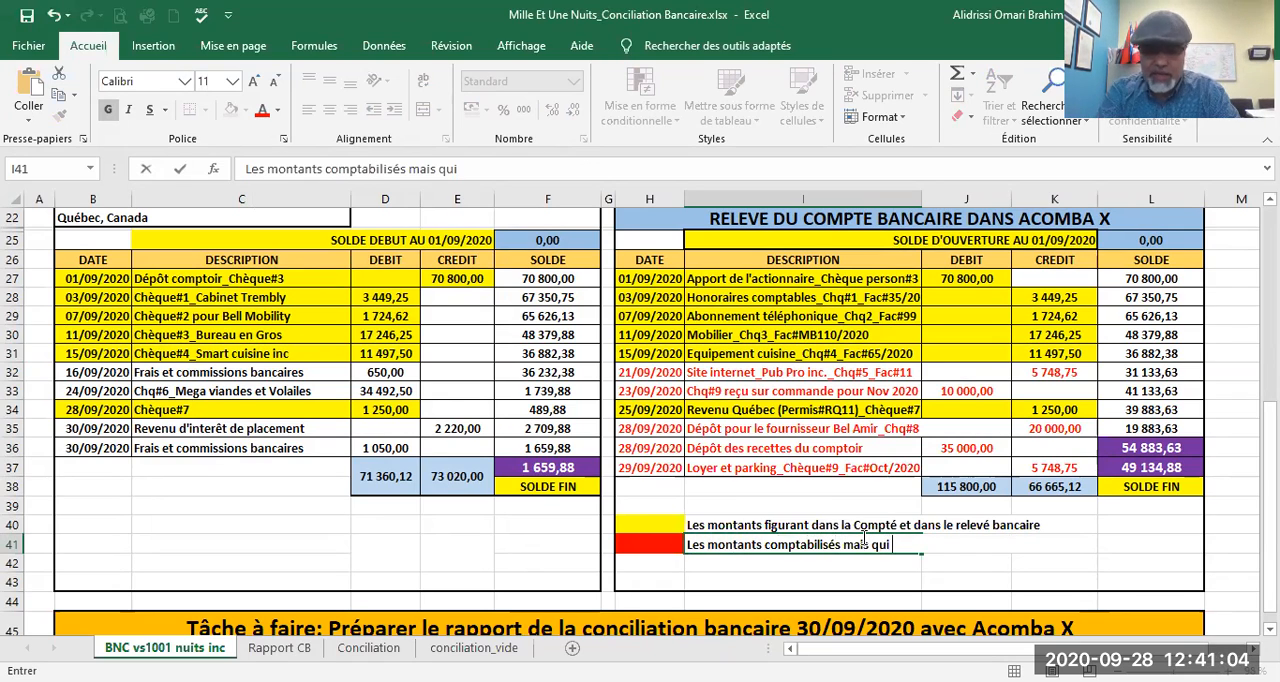
type("nne figurent p")
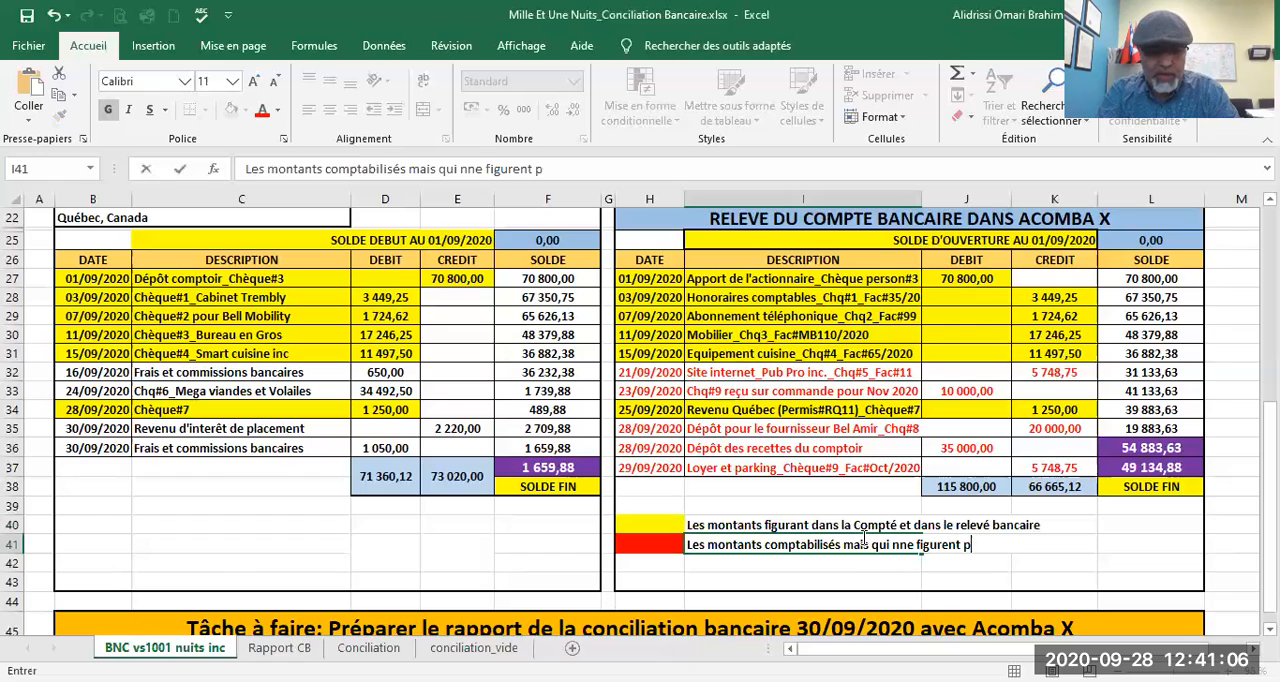
type("as sur le rele")
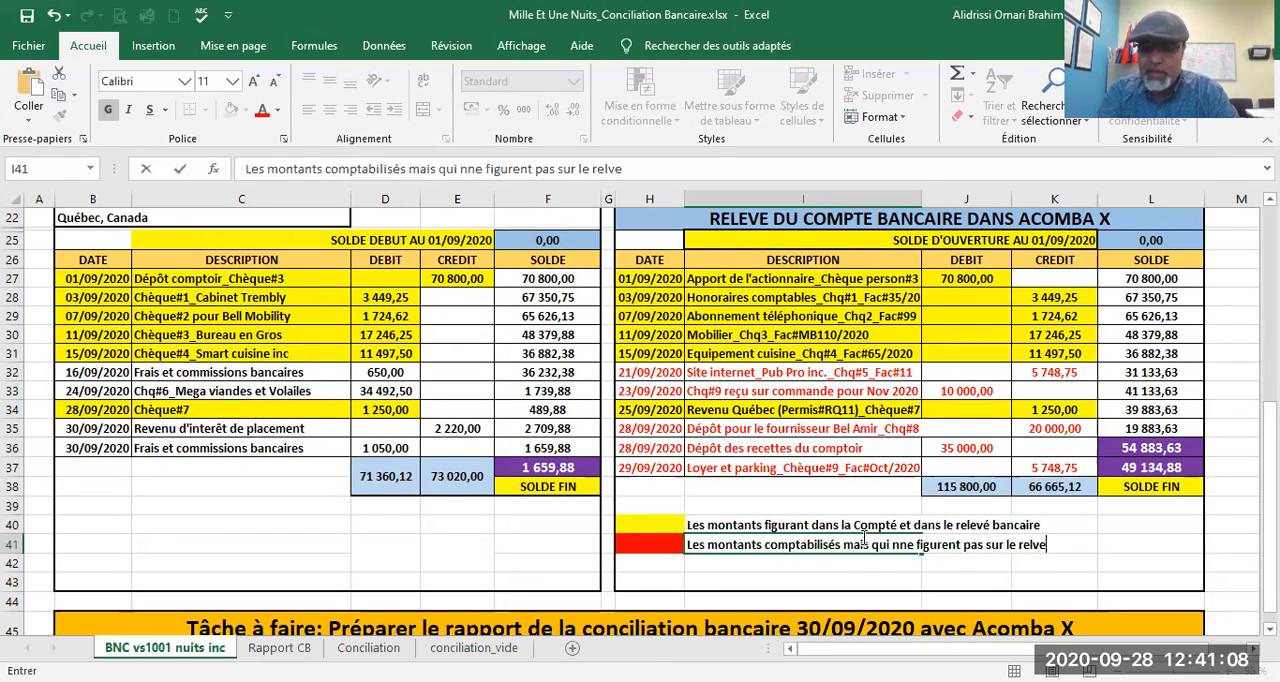
type("vé bancaire")
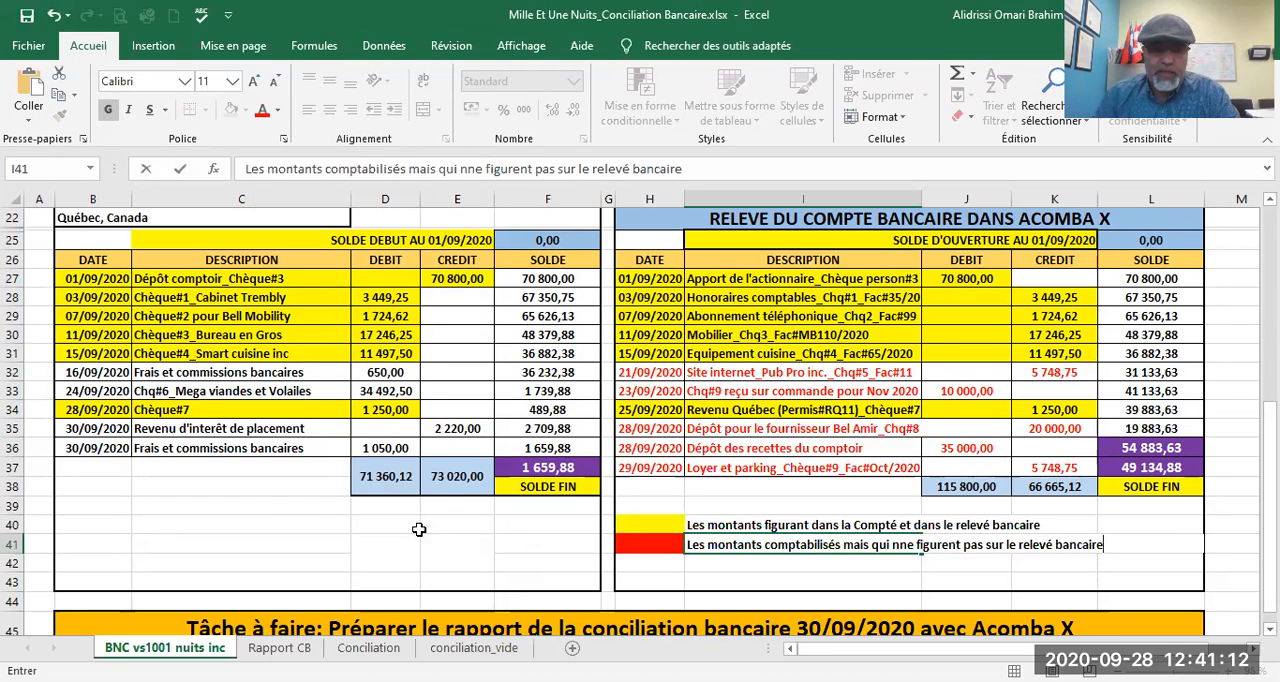
left_click(272, 520)
Step: Fill the unmatched bank statement entries in B32:D33 and B35:E36, plus legend swatch cell H42, with green
left_click_drag(62, 374, 384, 390)
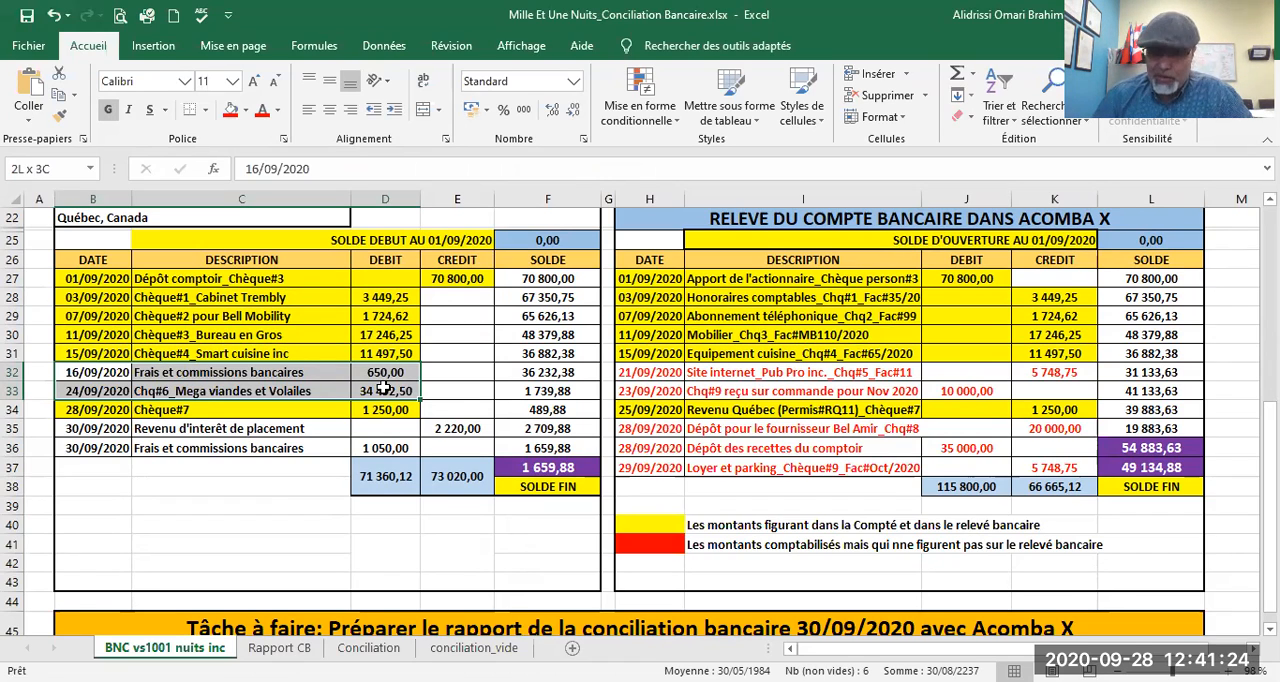
left_click_drag(385, 390, 385, 390)
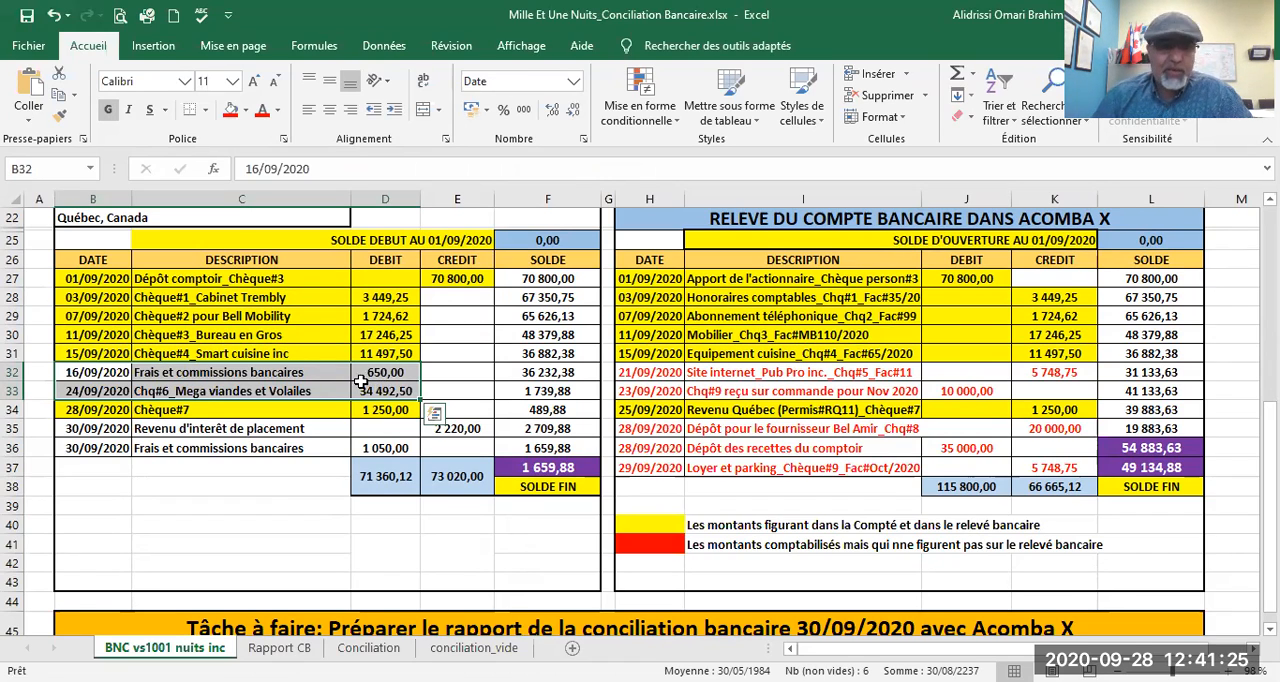
left_click(247, 111)
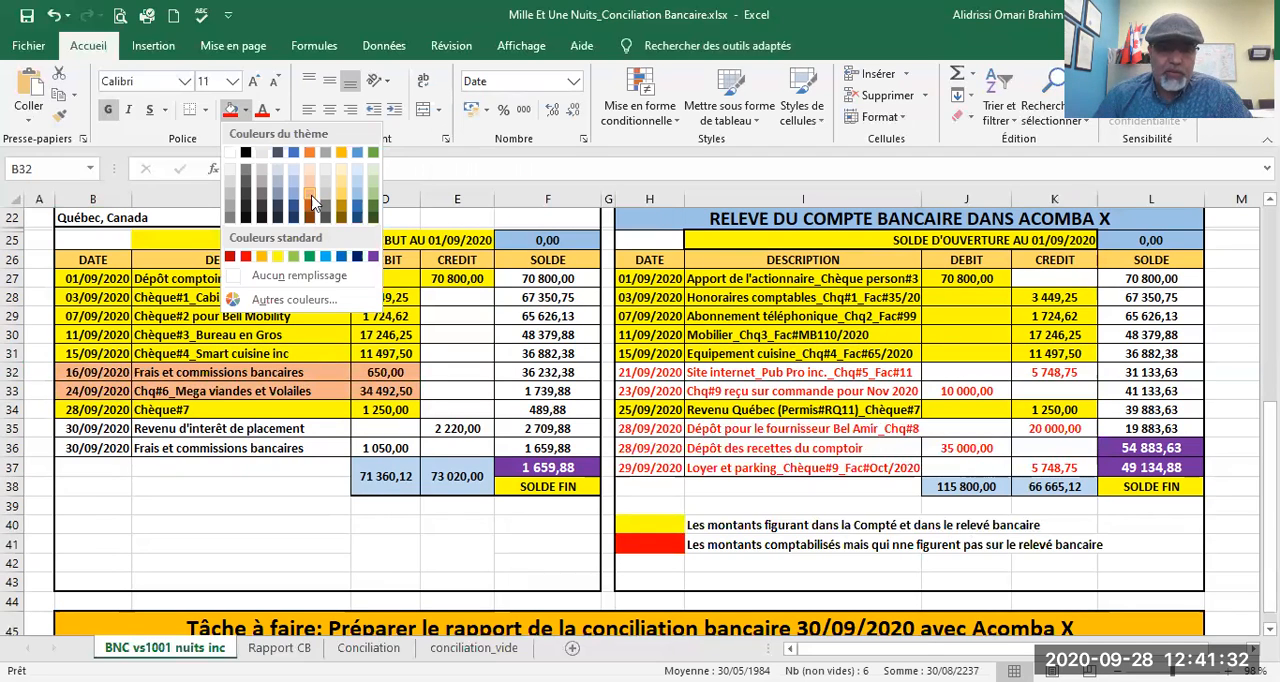
left_click(374, 152)
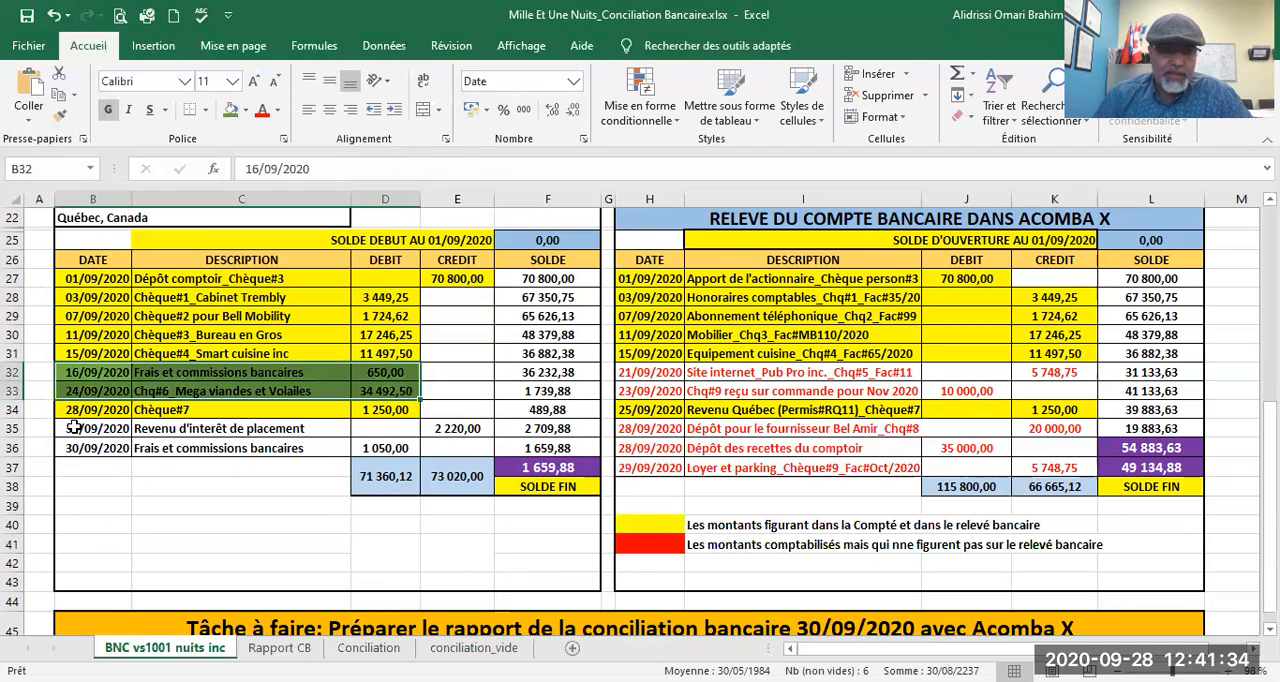
left_click_drag(70, 427, 455, 437)
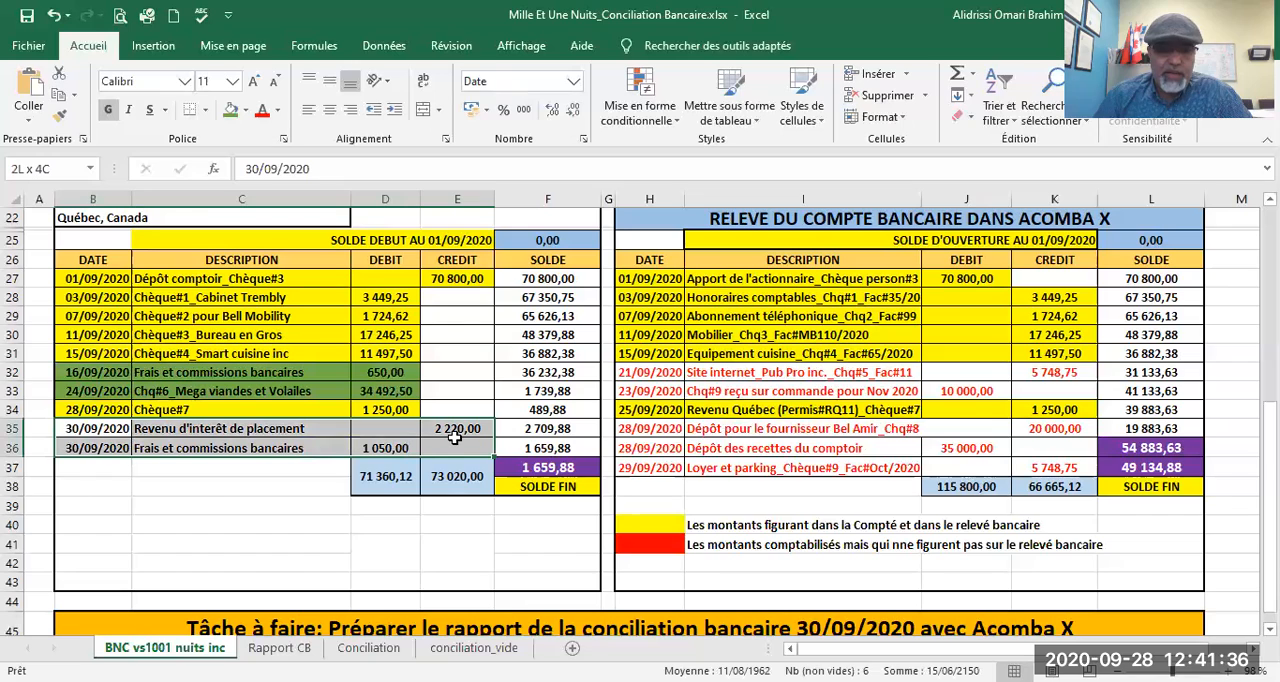
left_click(231, 110)
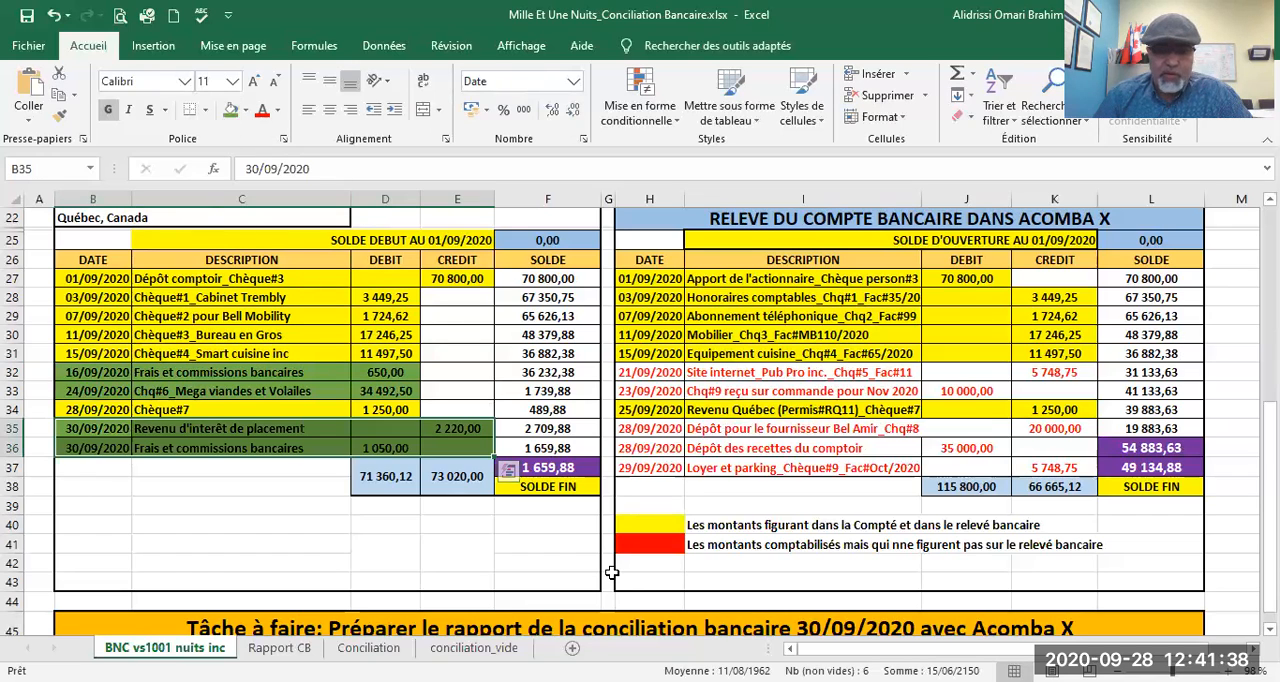
left_click(620, 564)
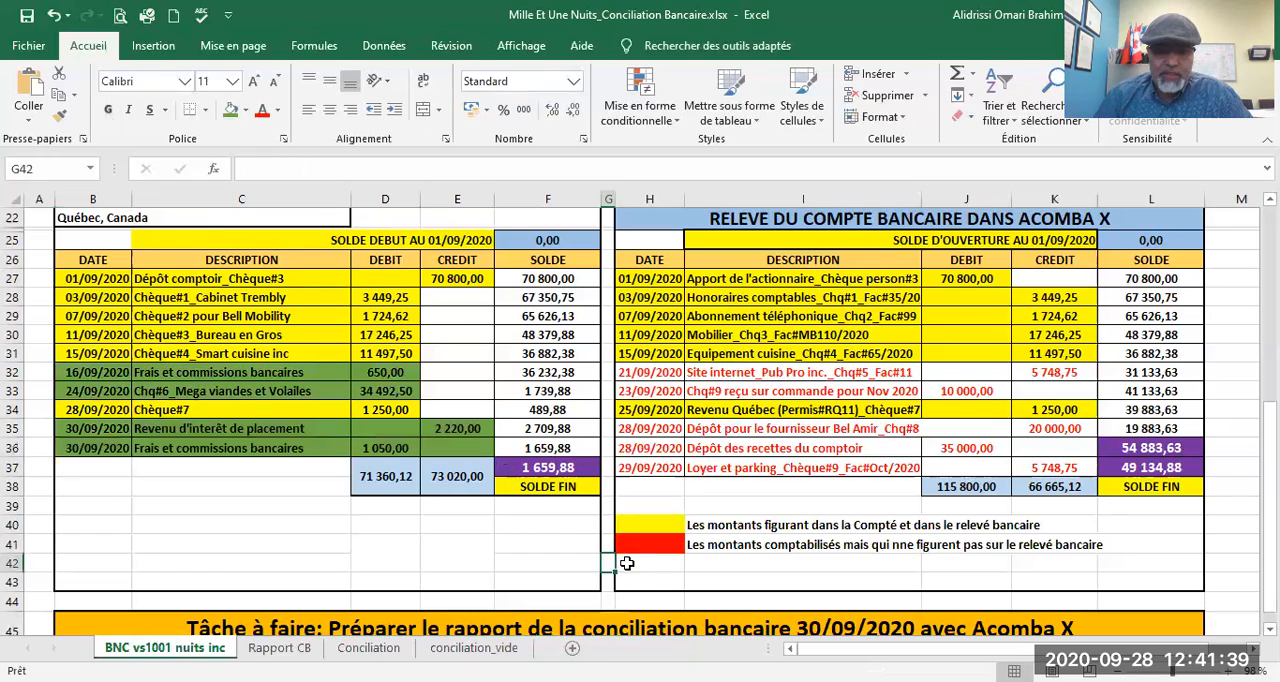
left_click(231, 110)
Step: Label the green legend swatch in cell I42 in bold "Les montant qui figurent sur le relevé bancaires mais non dans la comptabilité: A comptabiliser"
left_click(717, 563)
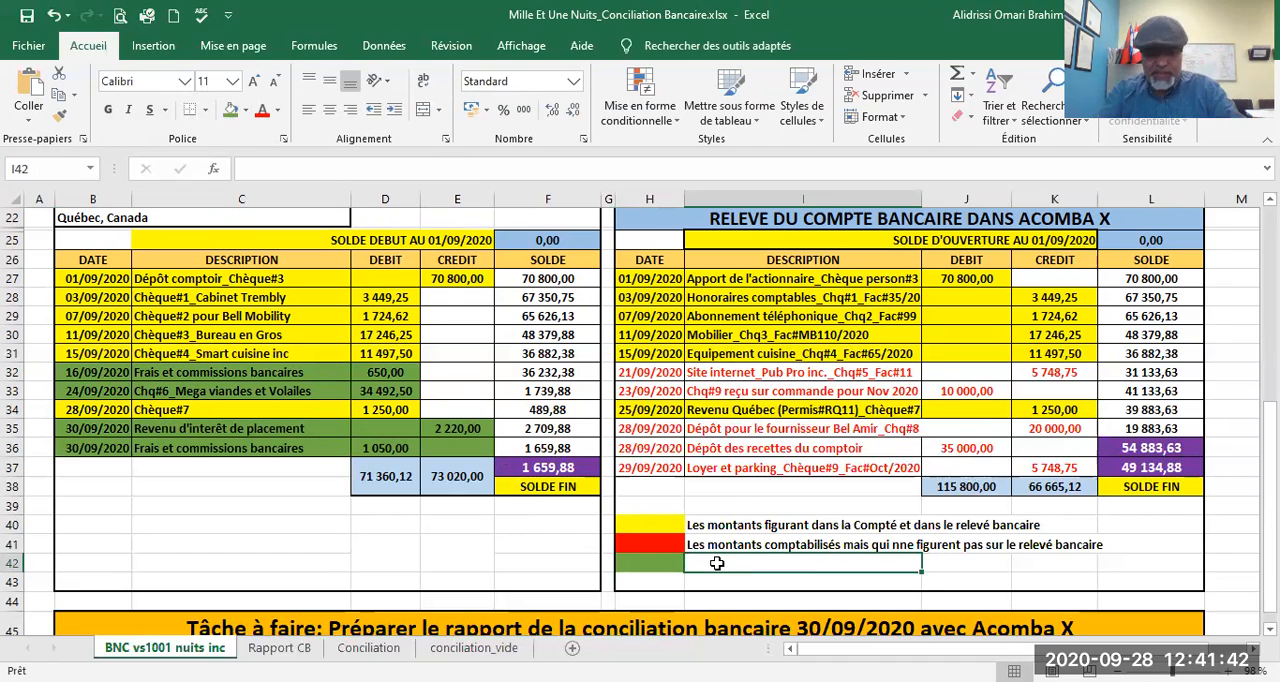
type("Les montant")
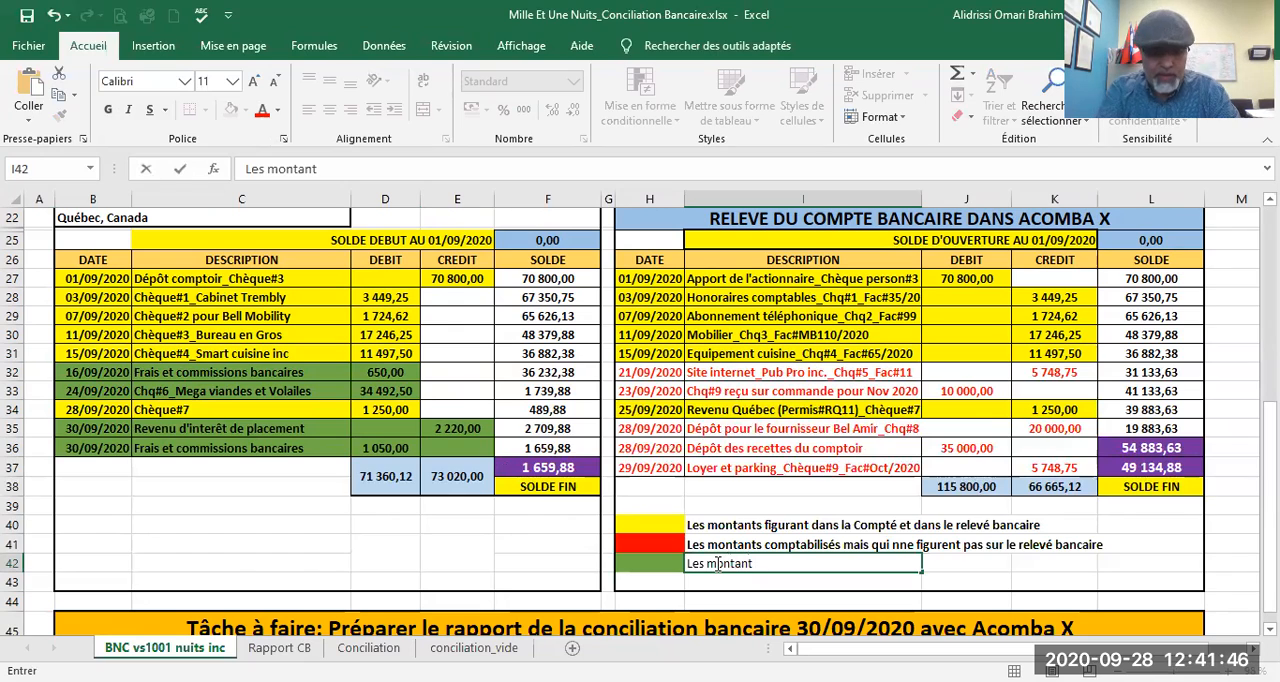
type(" qui figurent ")
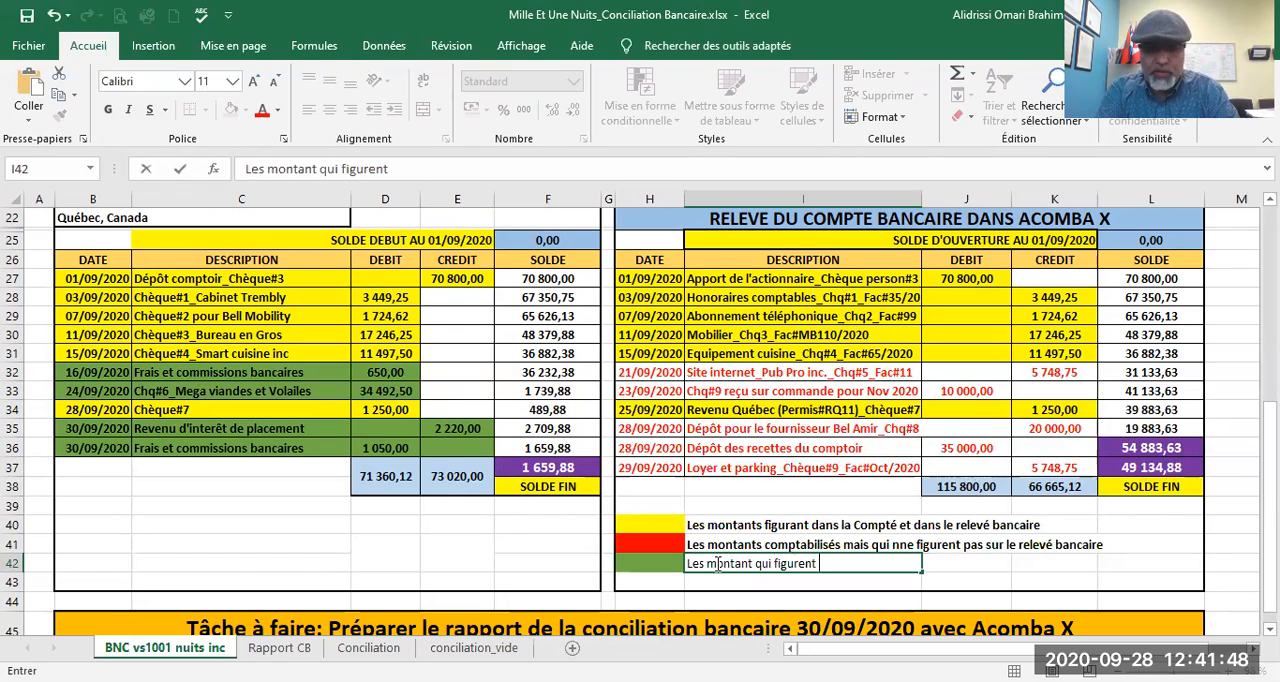
type("sur le rele")
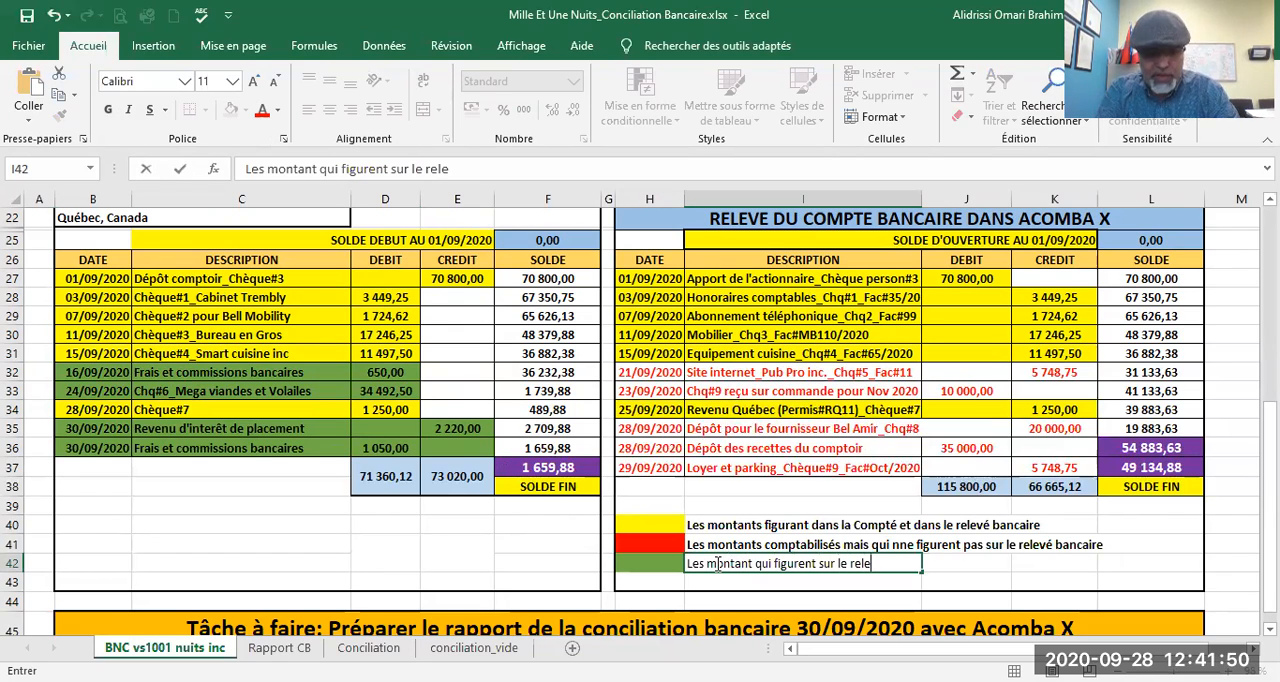
type("vé bancaires")
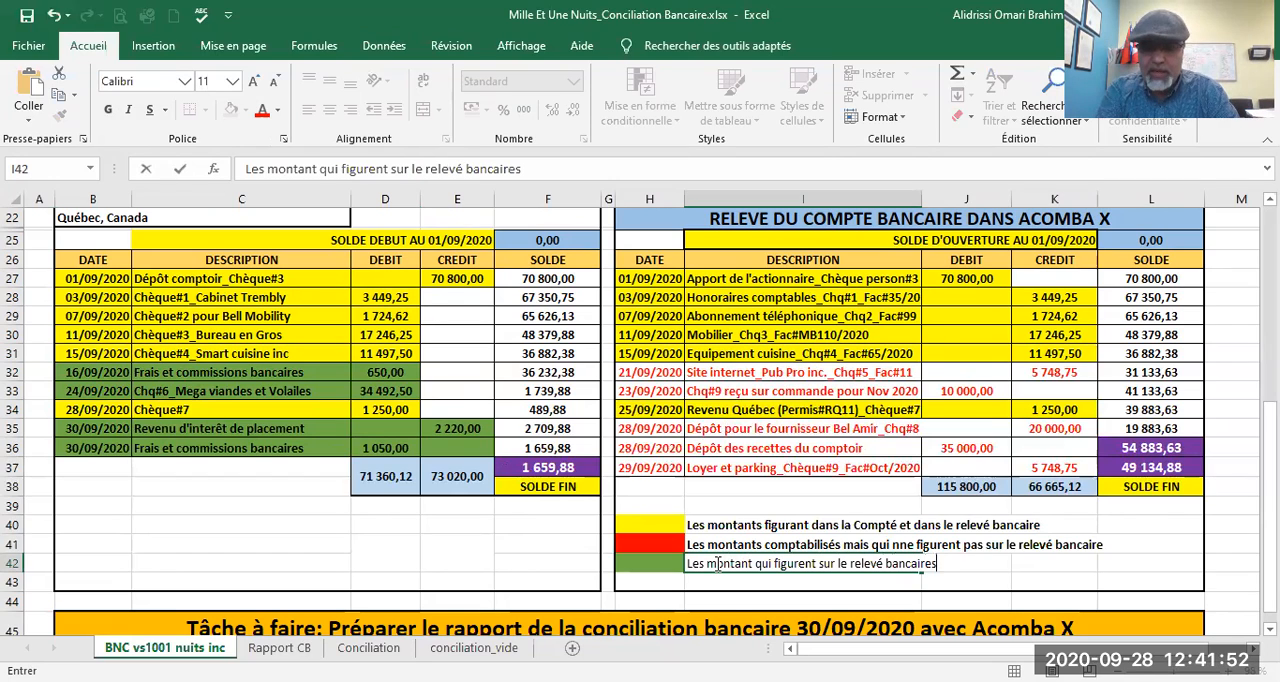
type(" mais non dans la c")
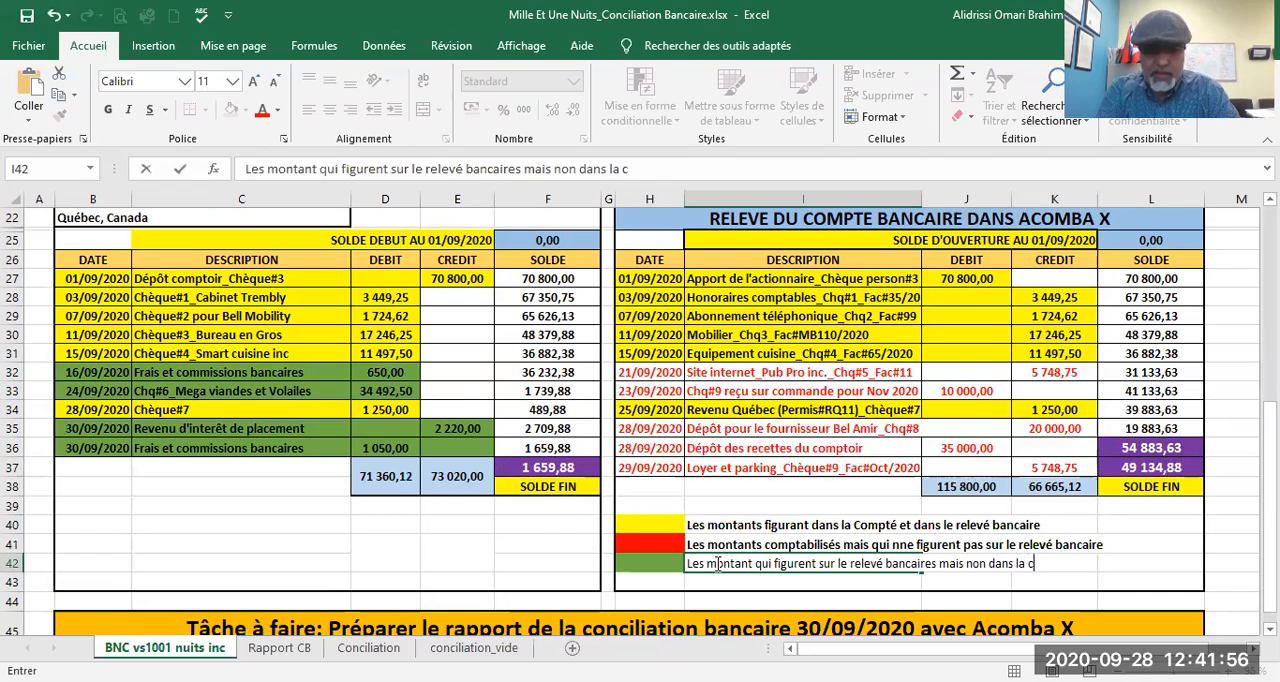
type("omptabi")
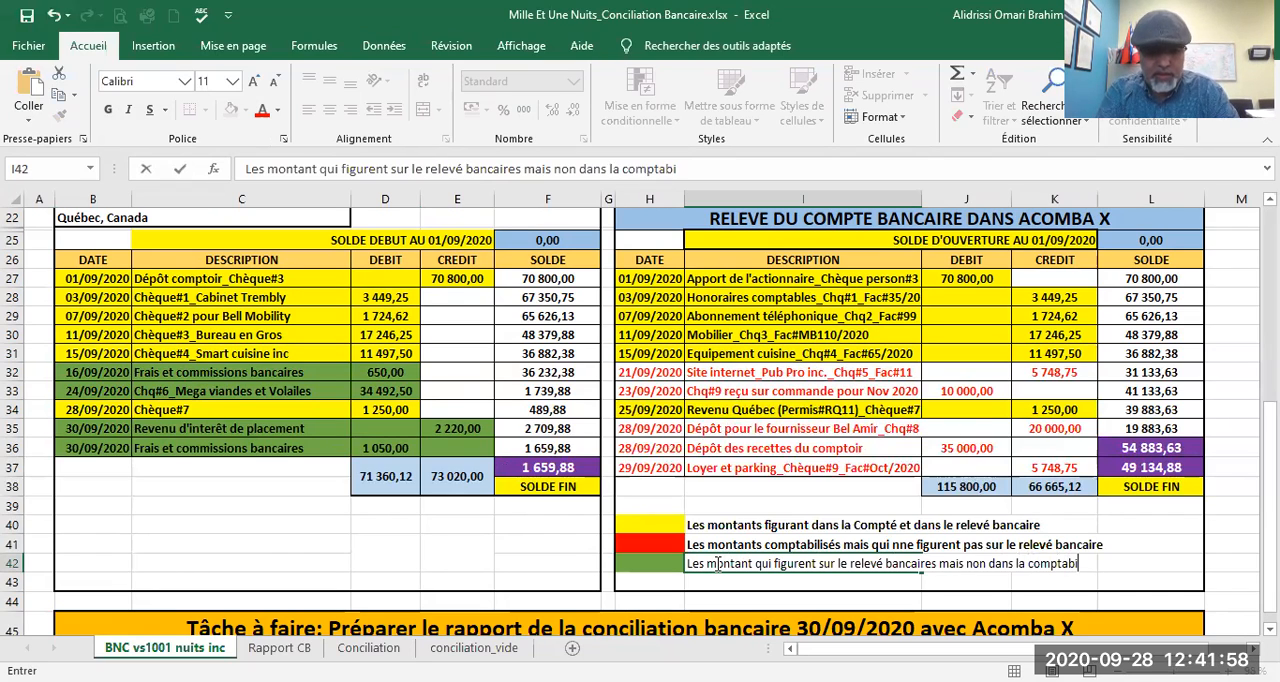
type("lité: ")
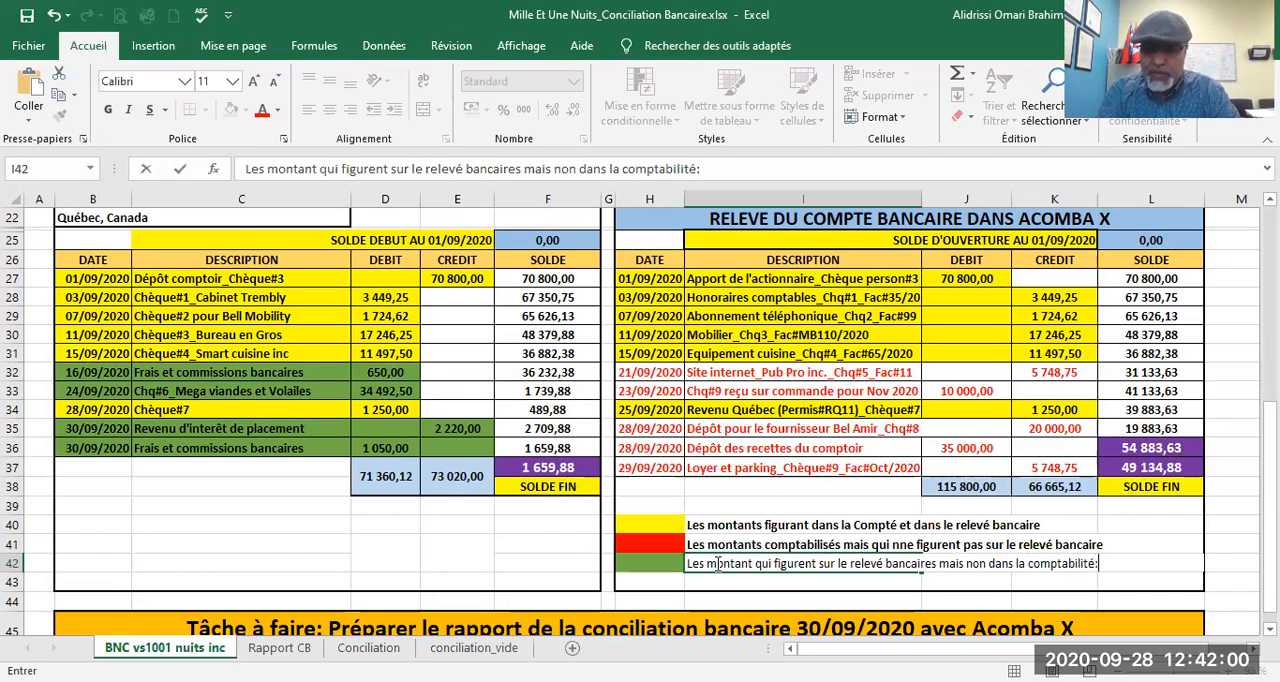
type("A compt")
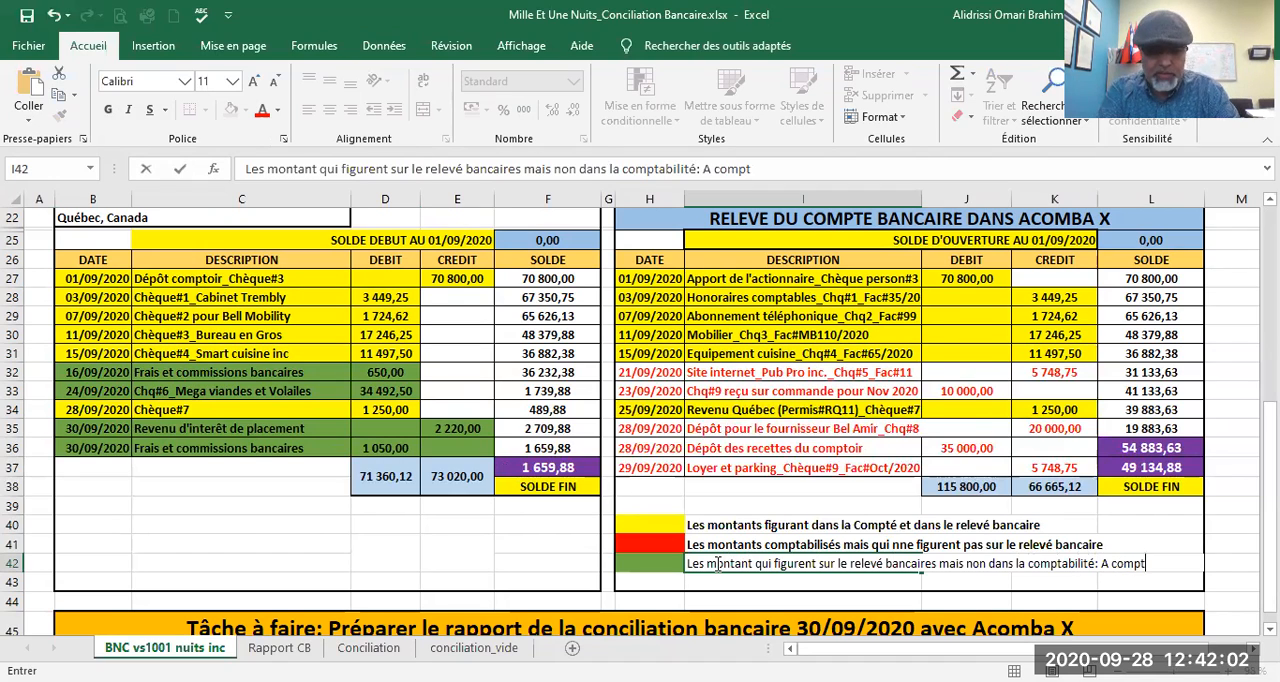
type("abiliser")
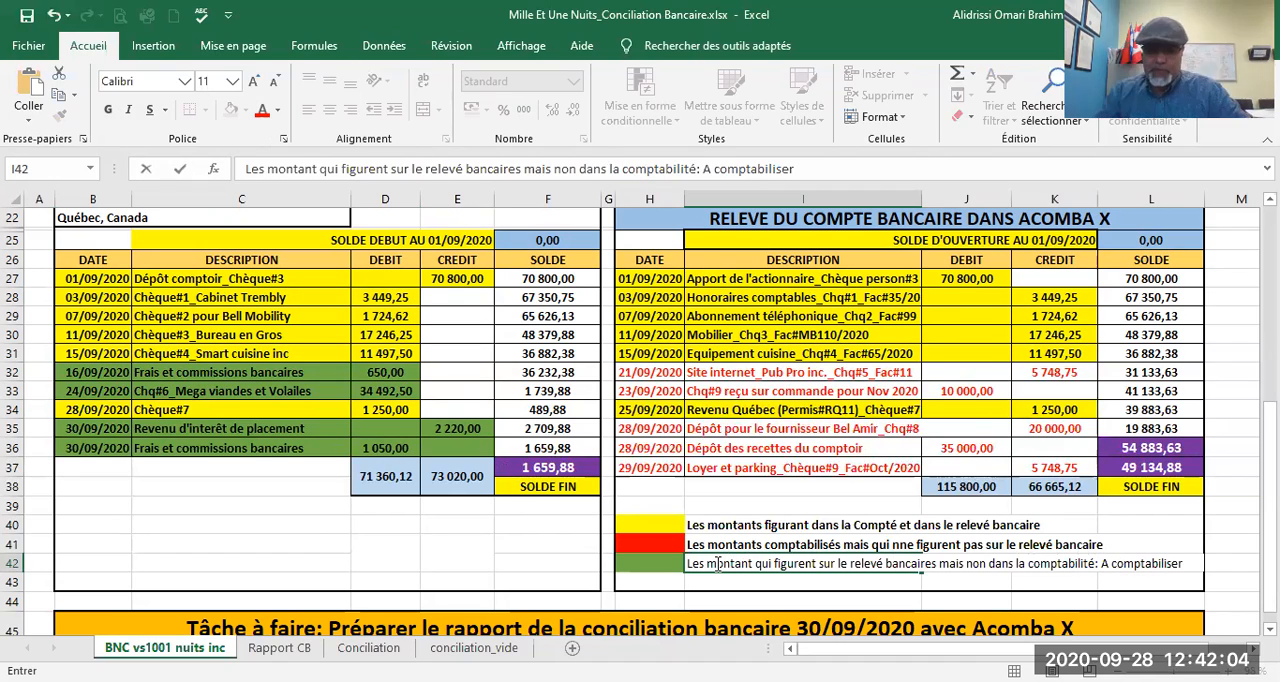
key("Return")
left_click(703, 566)
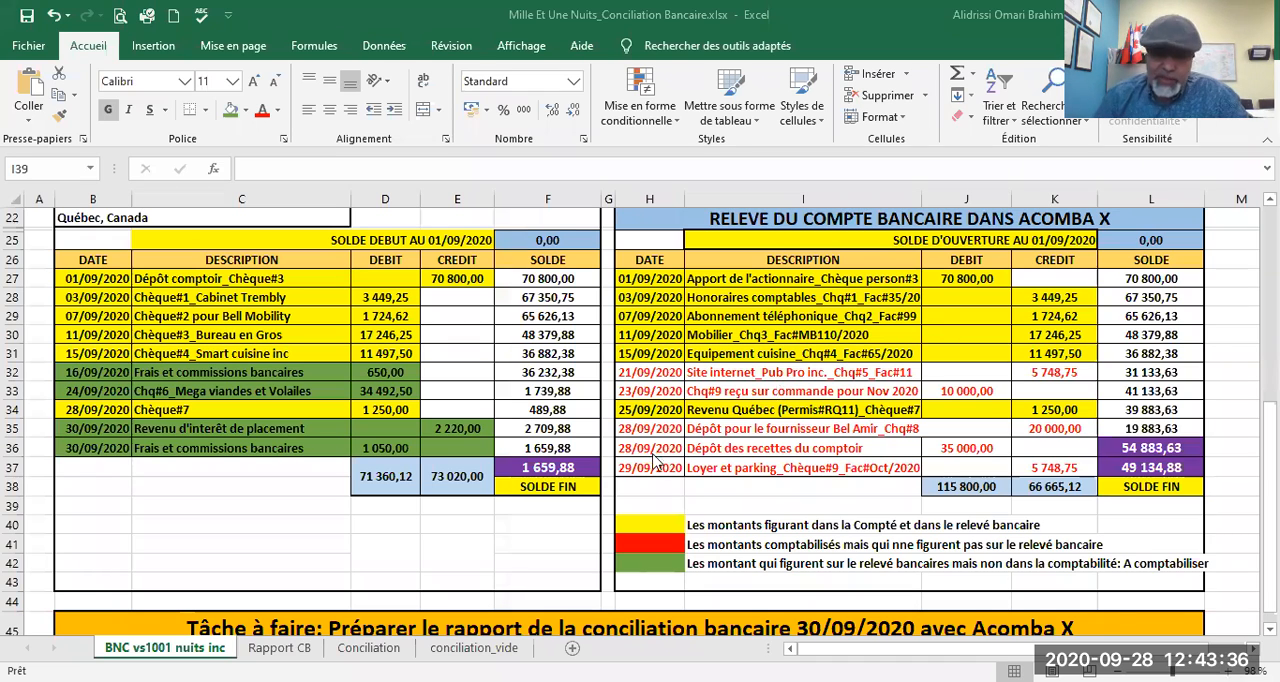
Step: Examine the sections of the Rapport CB reconciliation report and compare them with the coloured entries on the BNC vs1001 nuits inc sheet
left_click(268, 648)
scroll(471, 354, "up", 4)
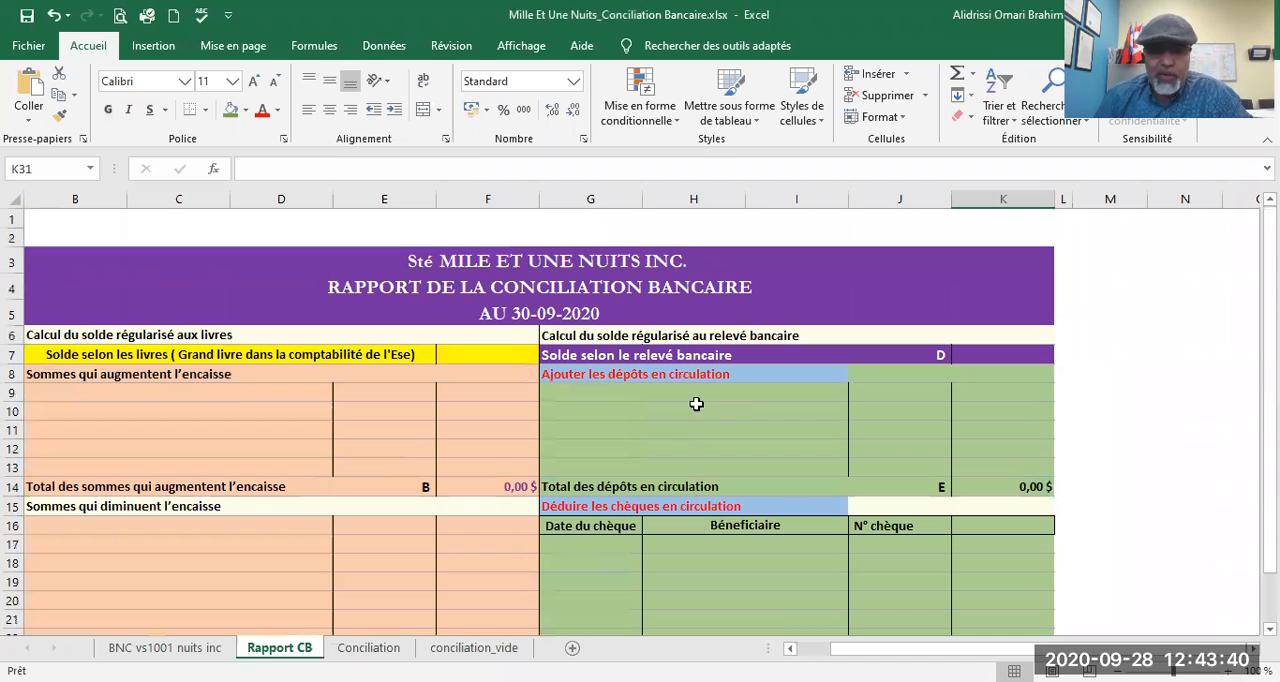
scroll(380, 386, "down", 1)
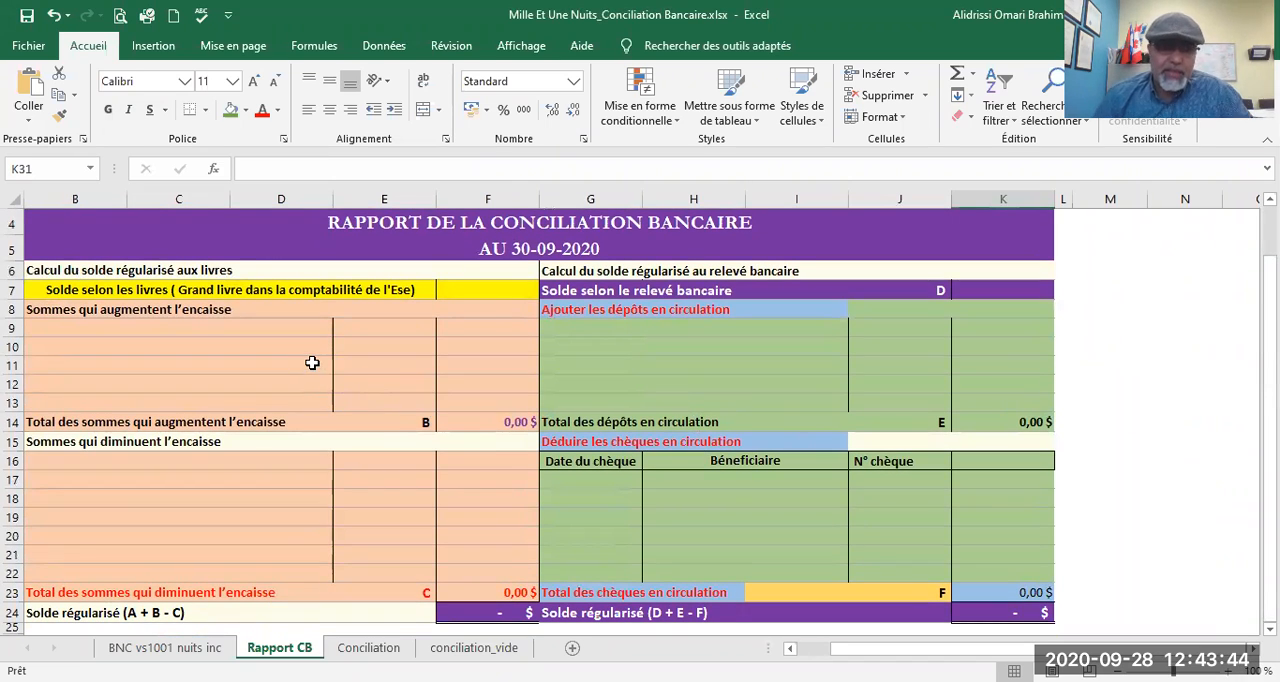
left_click(207, 329)
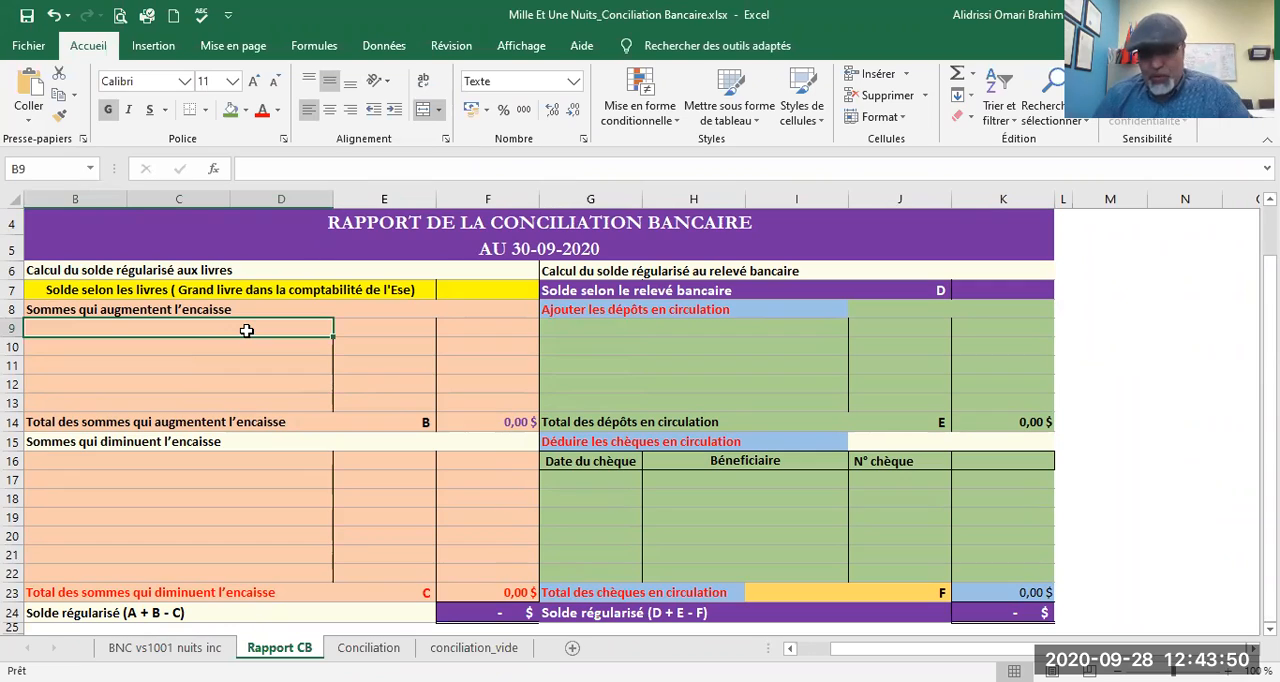
left_click(162, 647)
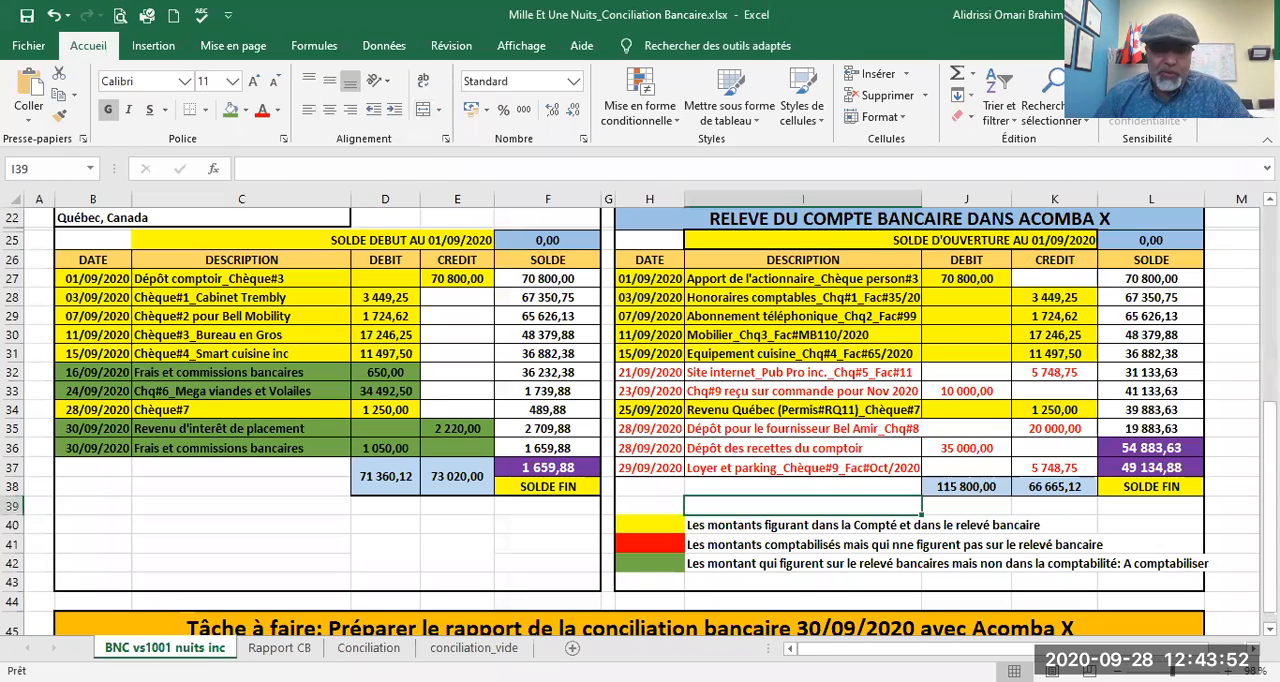
scroll(457, 400, "up", 2)
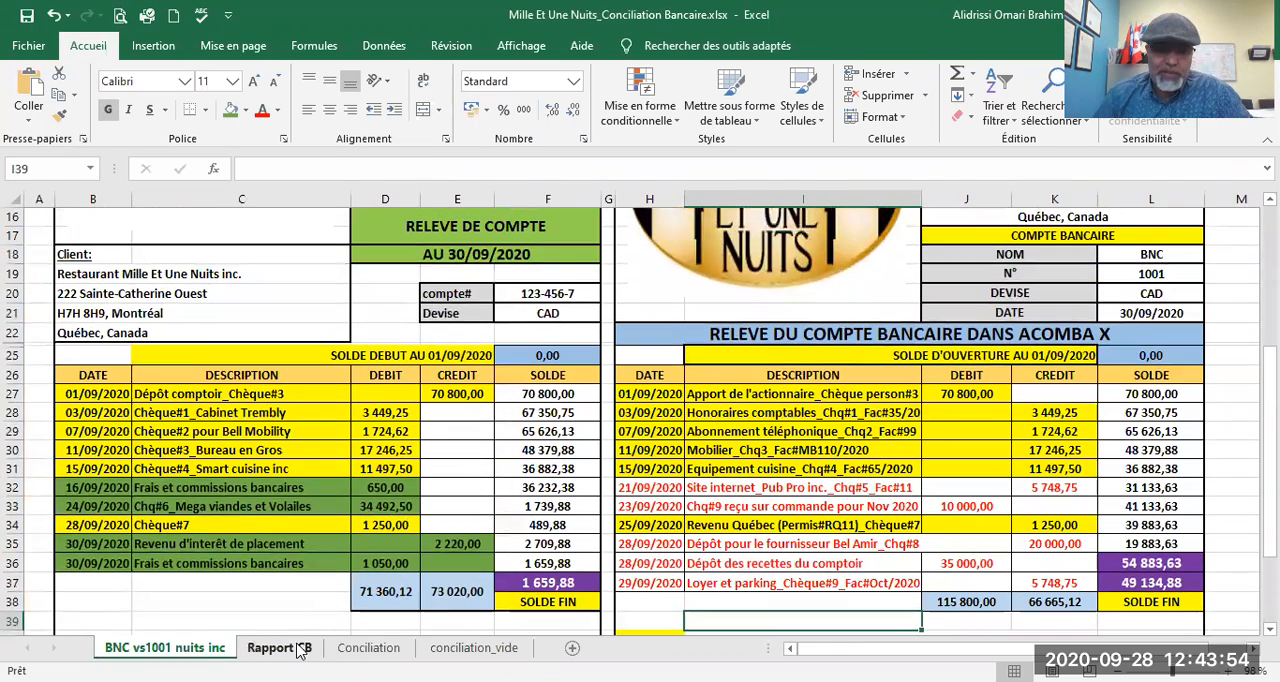
left_click(279, 647)
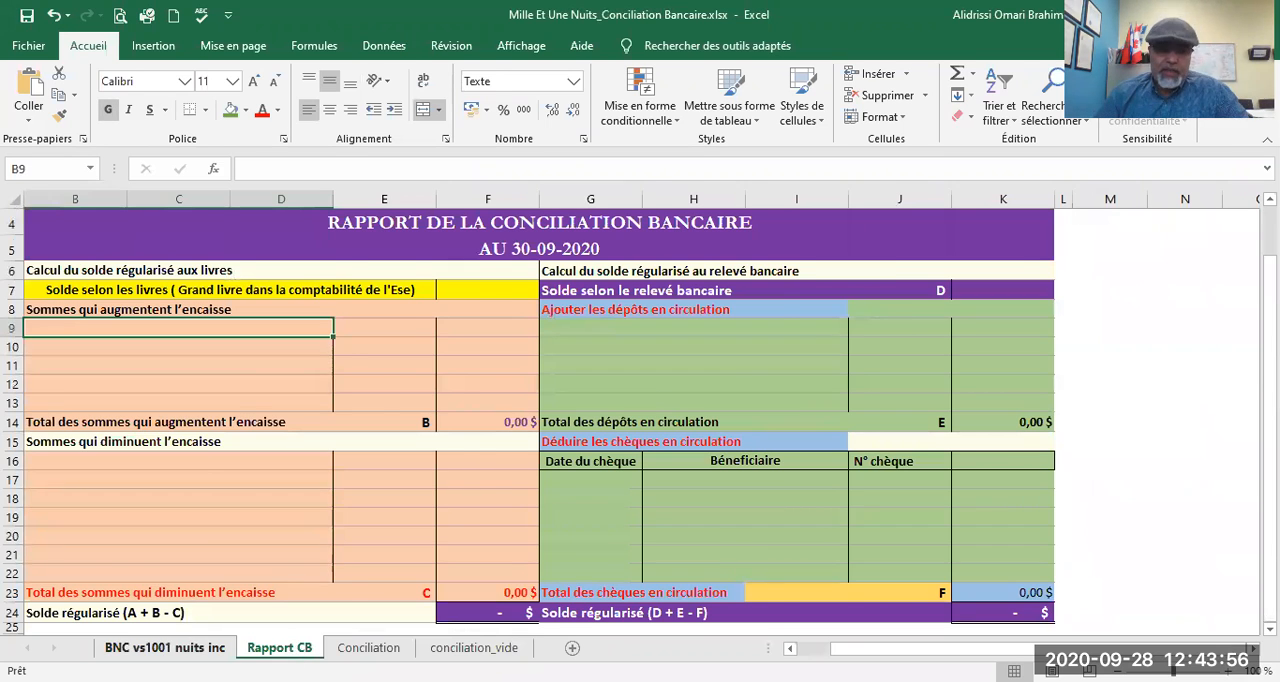
left_click(165, 647)
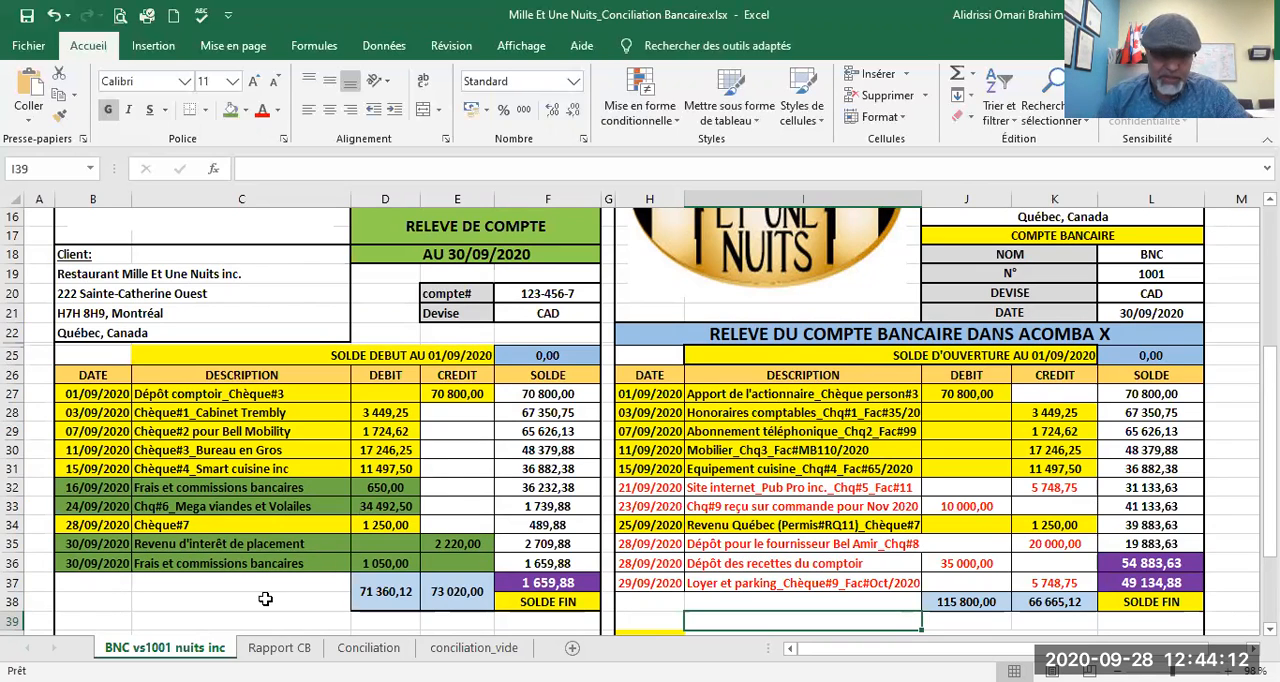
left_click(279, 647)
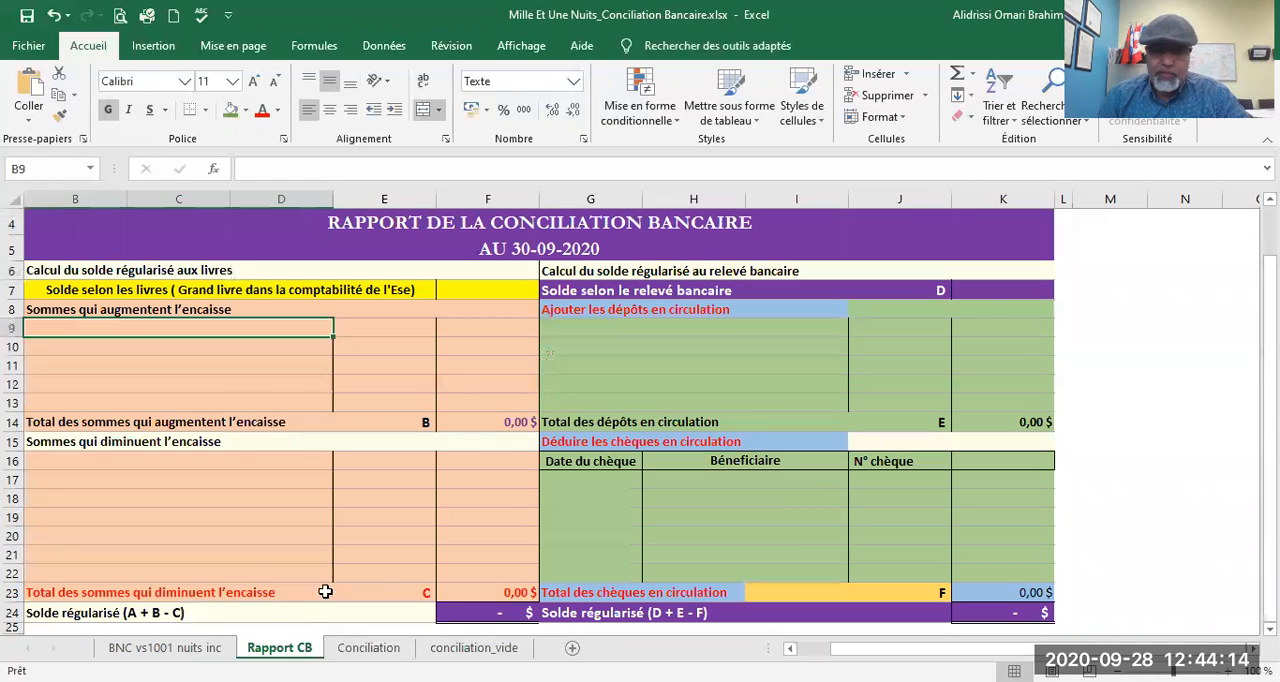
scroll(306, 499, "down", 1)
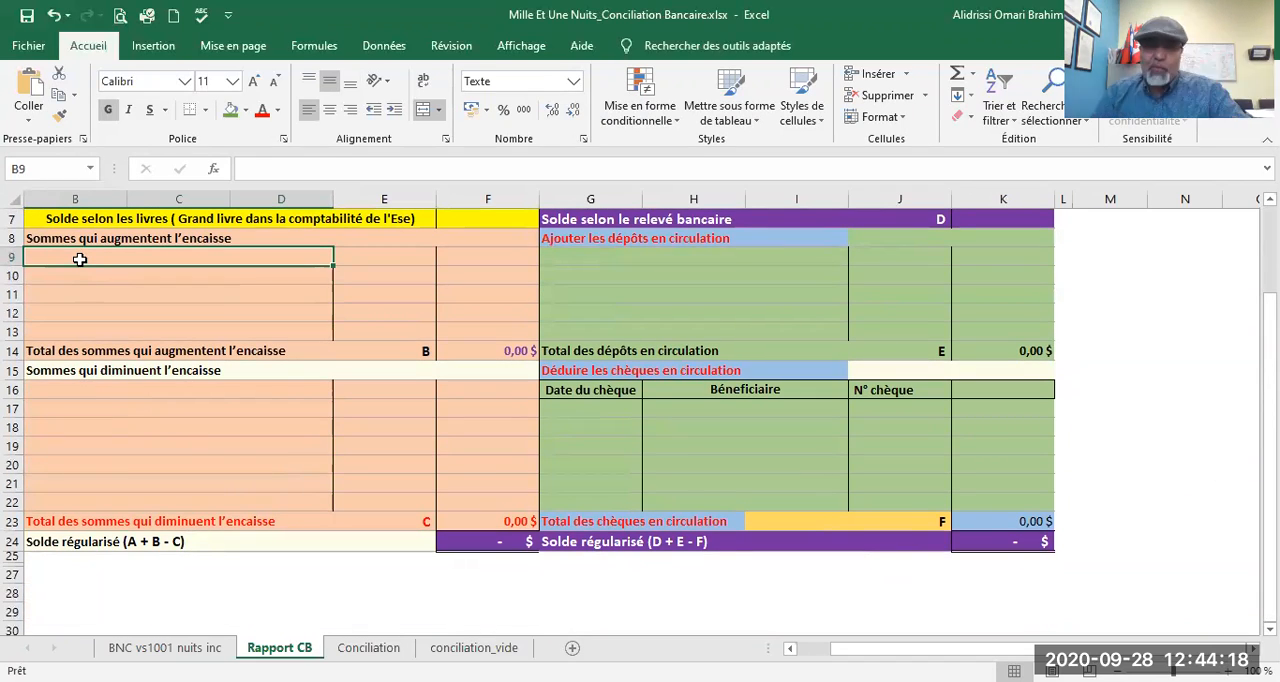
Step: Record the bank statement's investment interest in row 9 of Rapport CB as "Revenu financier", dated 30/09/2020, with amount 2220
left_click(122, 647)
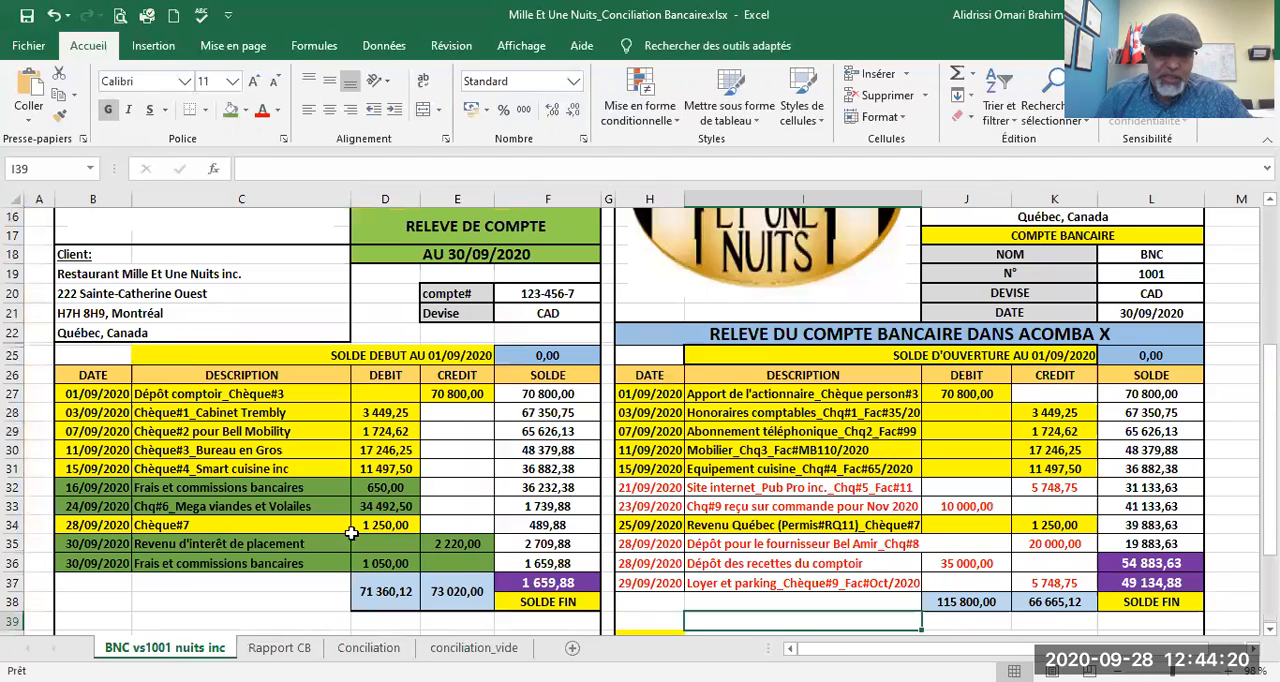
left_click(468, 544)
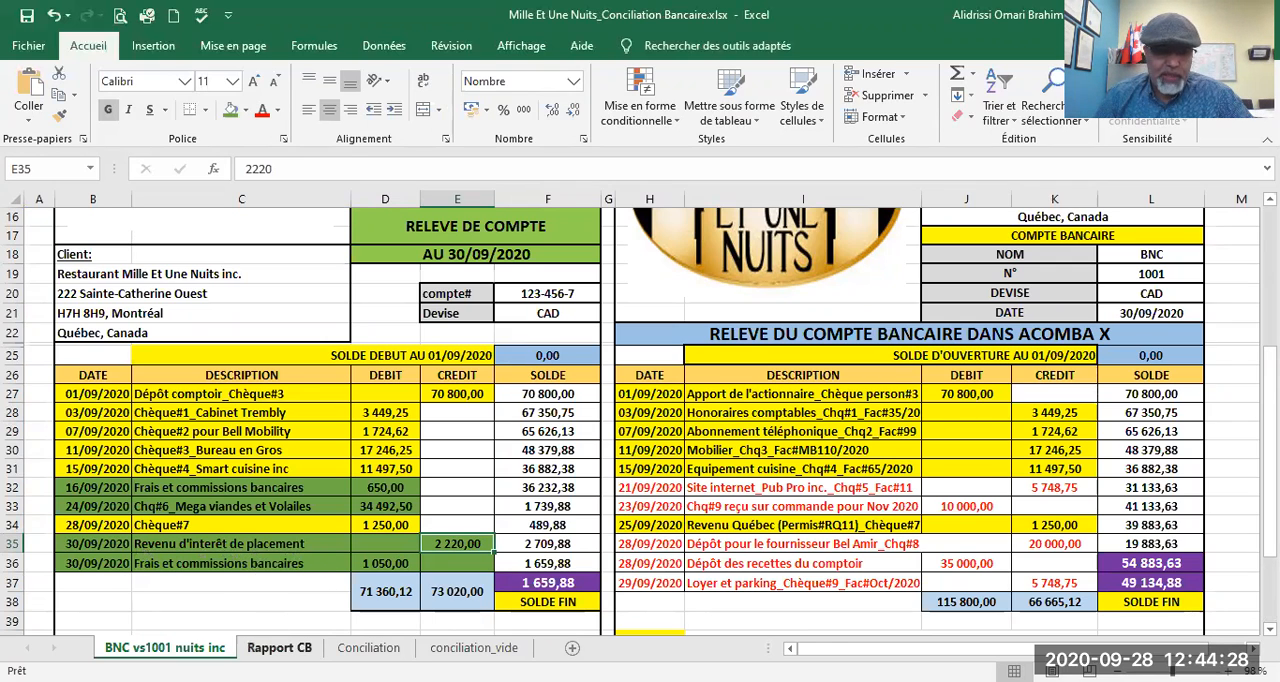
left_click(279, 648)
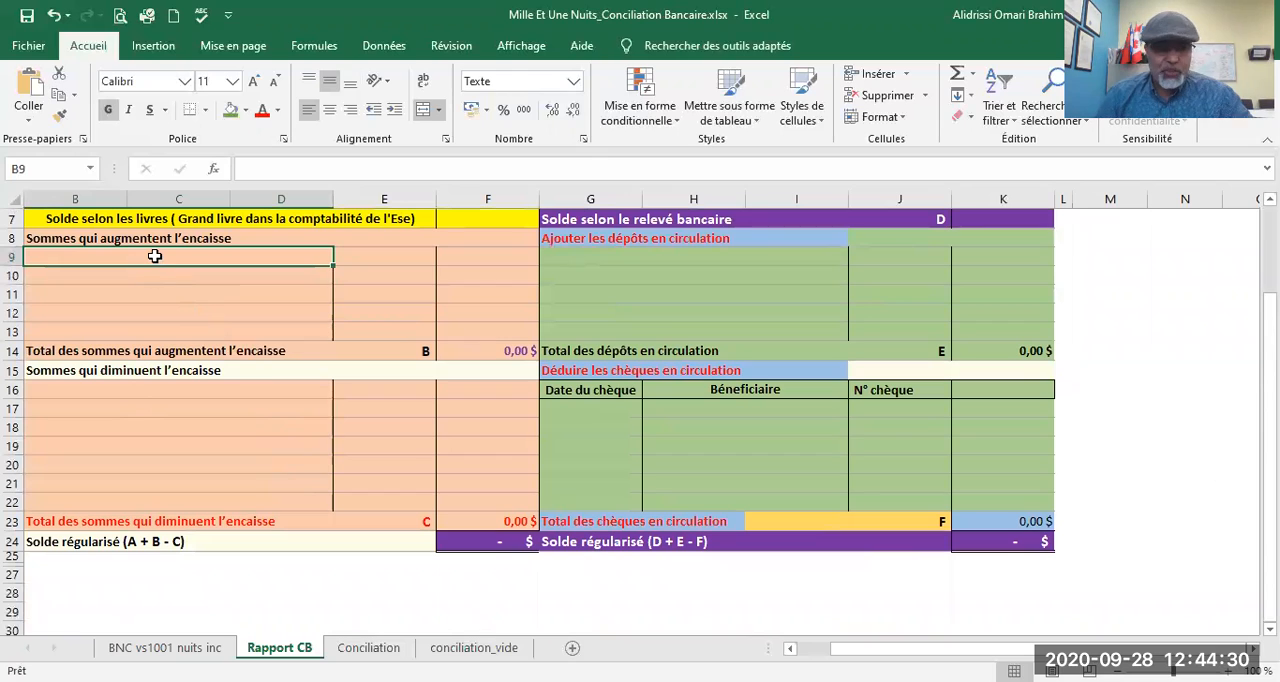
type("Rev")
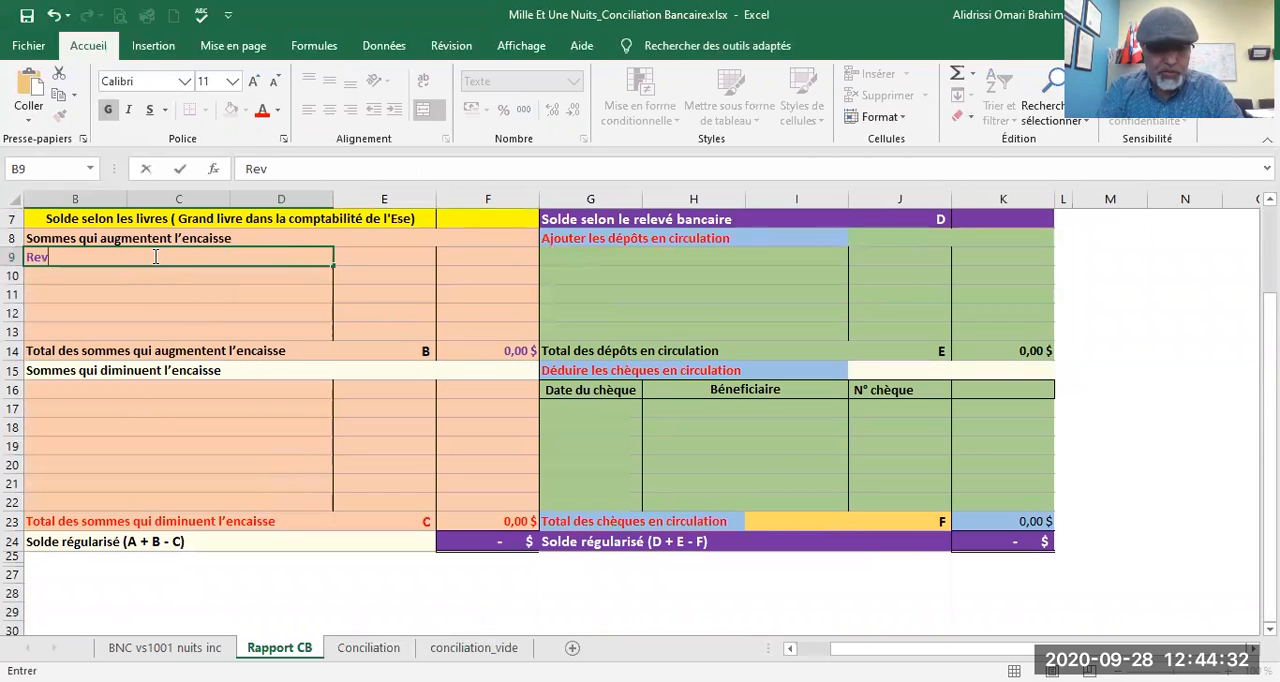
type("enu financier")
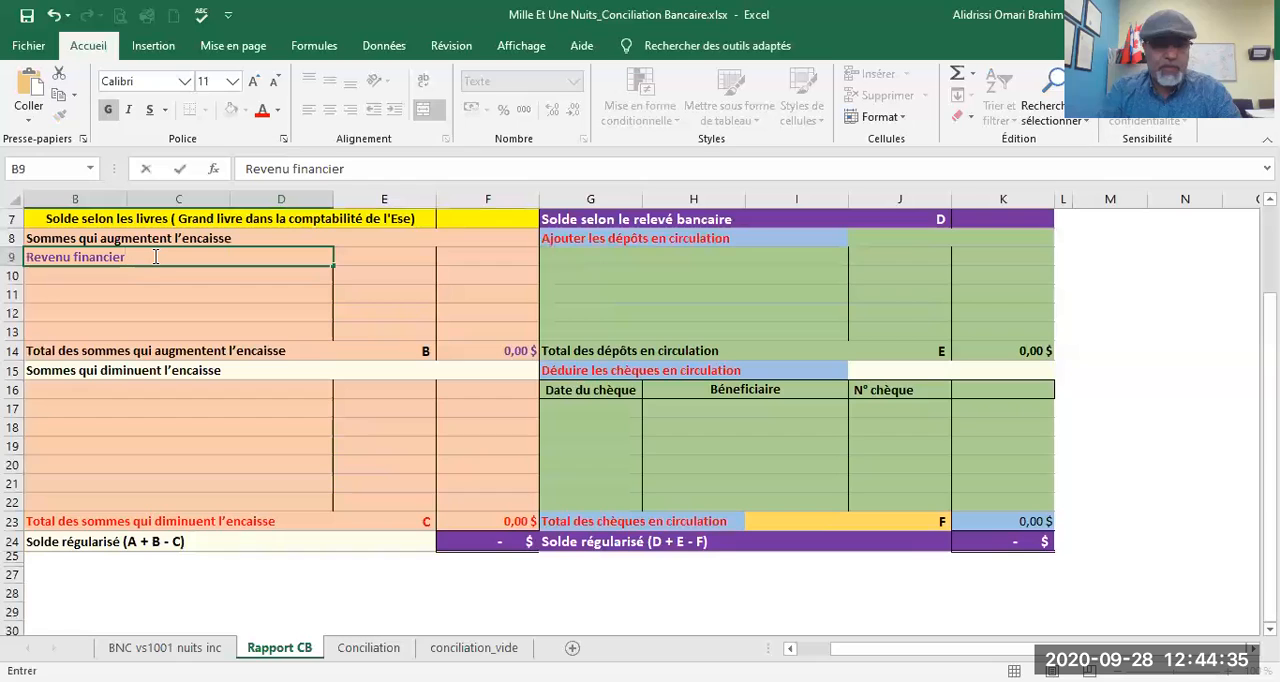
key("Tab")
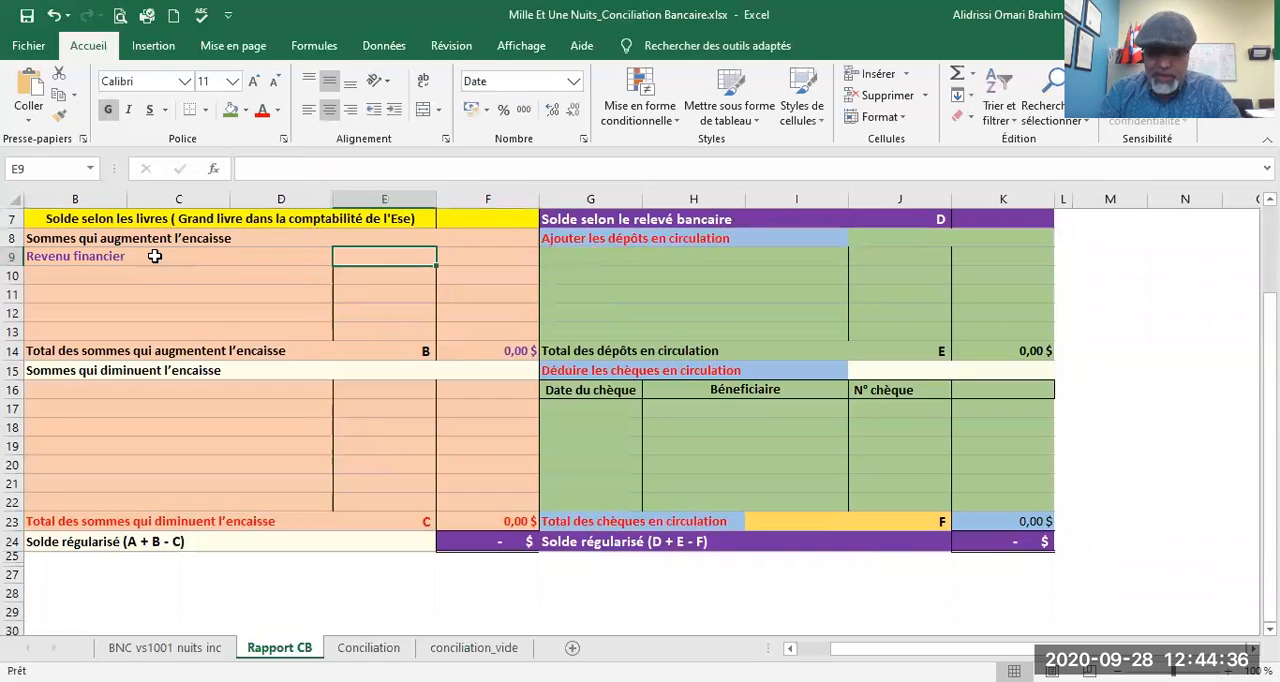
type("30/09/2020")
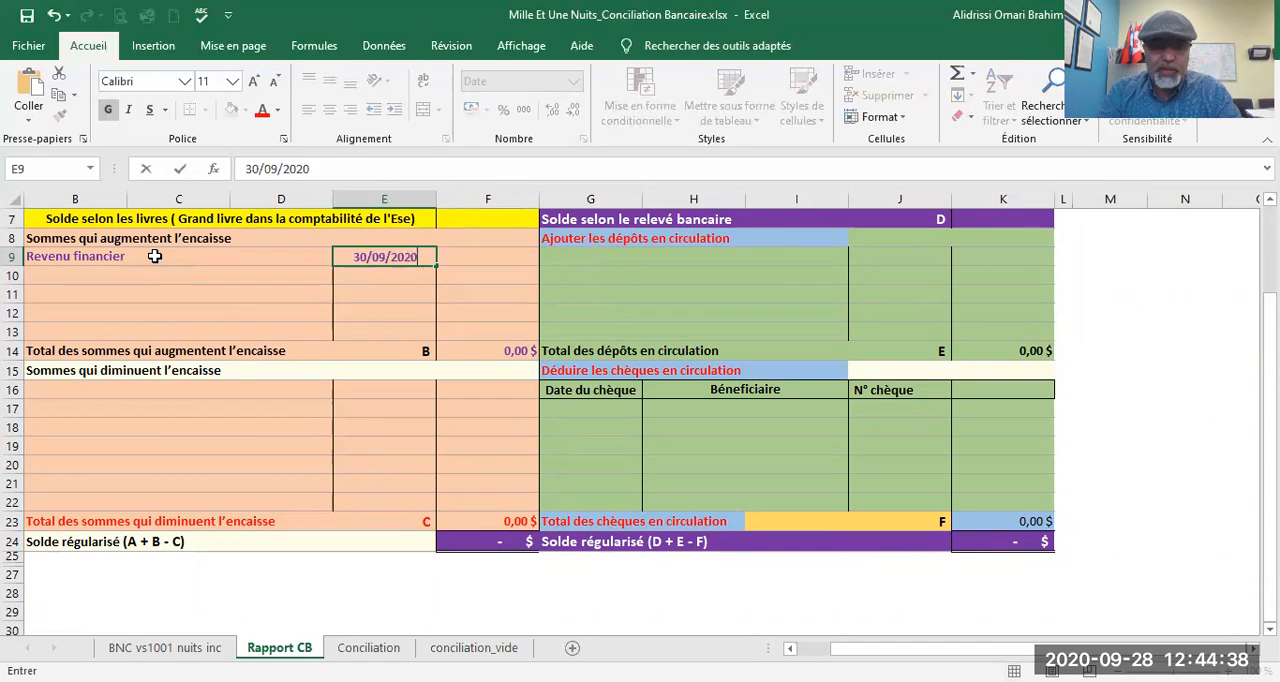
key("Tab")
type("222")
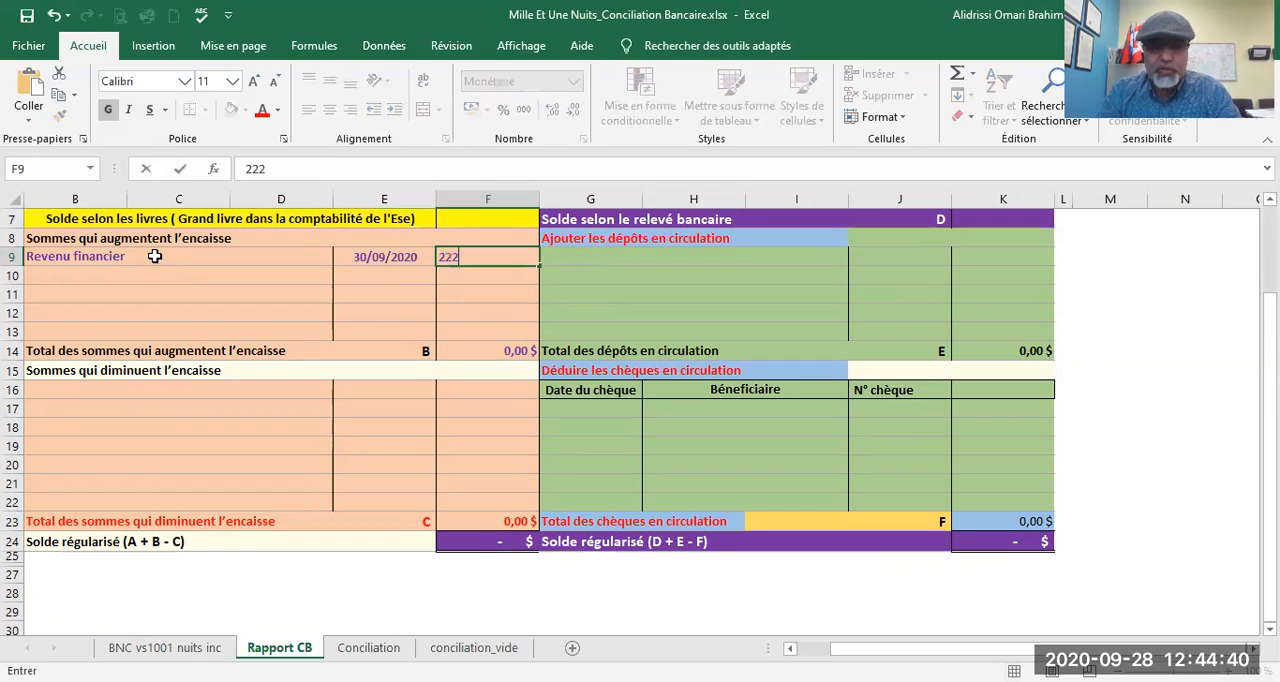
key("Return")
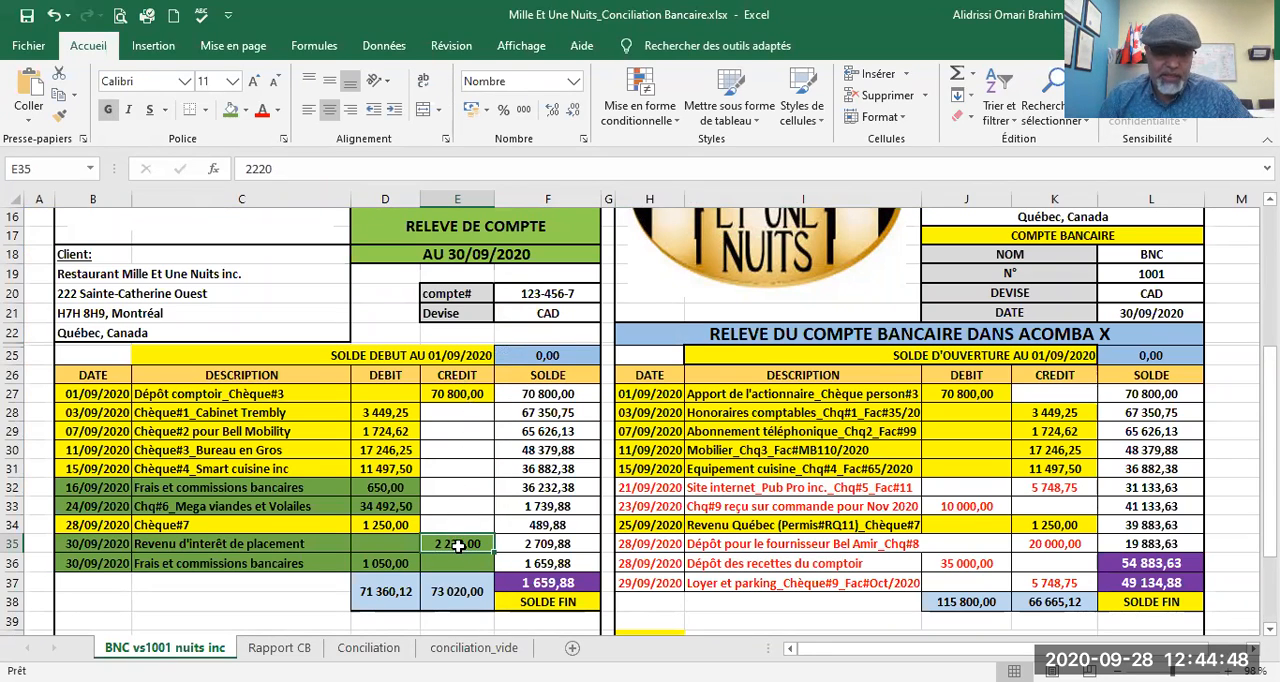
Step: Review the green bank-only debits in D32, D33 and D36 of the bank statement, including the cheque description in C33
left_click(371, 488)
left_click(370, 506)
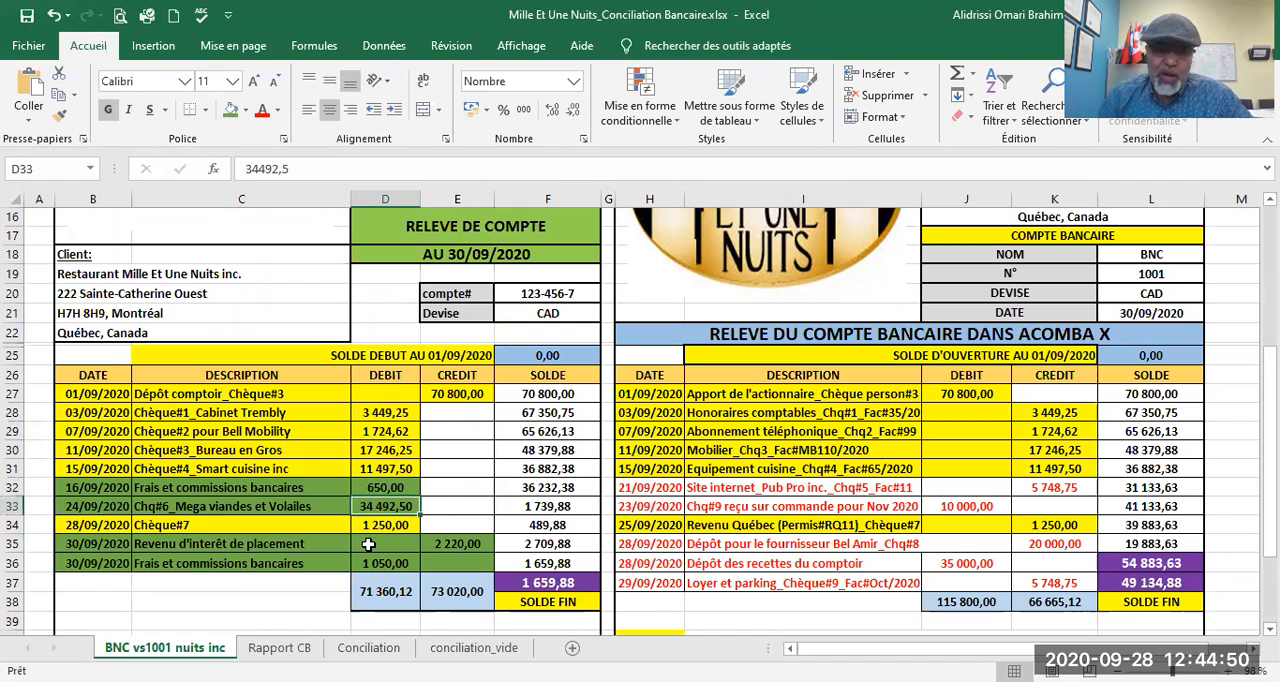
left_click(365, 563)
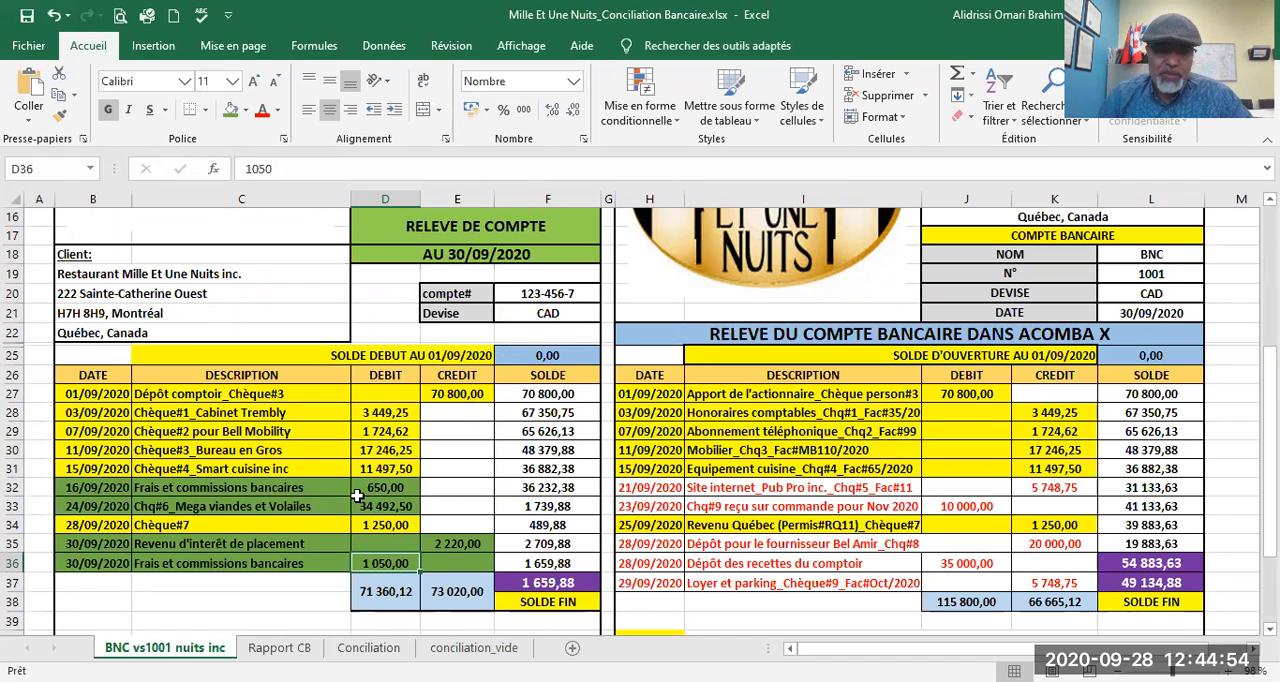
left_click(166, 510)
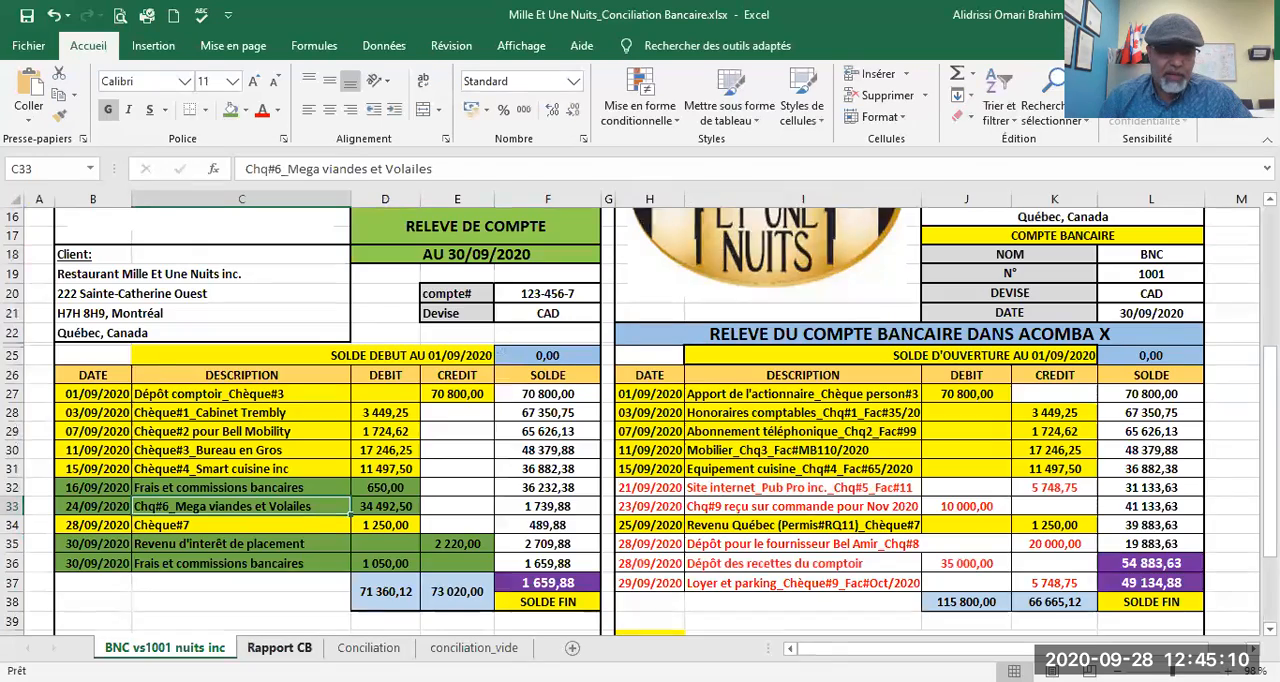
Step: Replace the typed "Revenu financier" amount in F9 of Rapport CB with a link to the investment interest credit in E35 of the bank statement
left_click(279, 647)
left_click(136, 276)
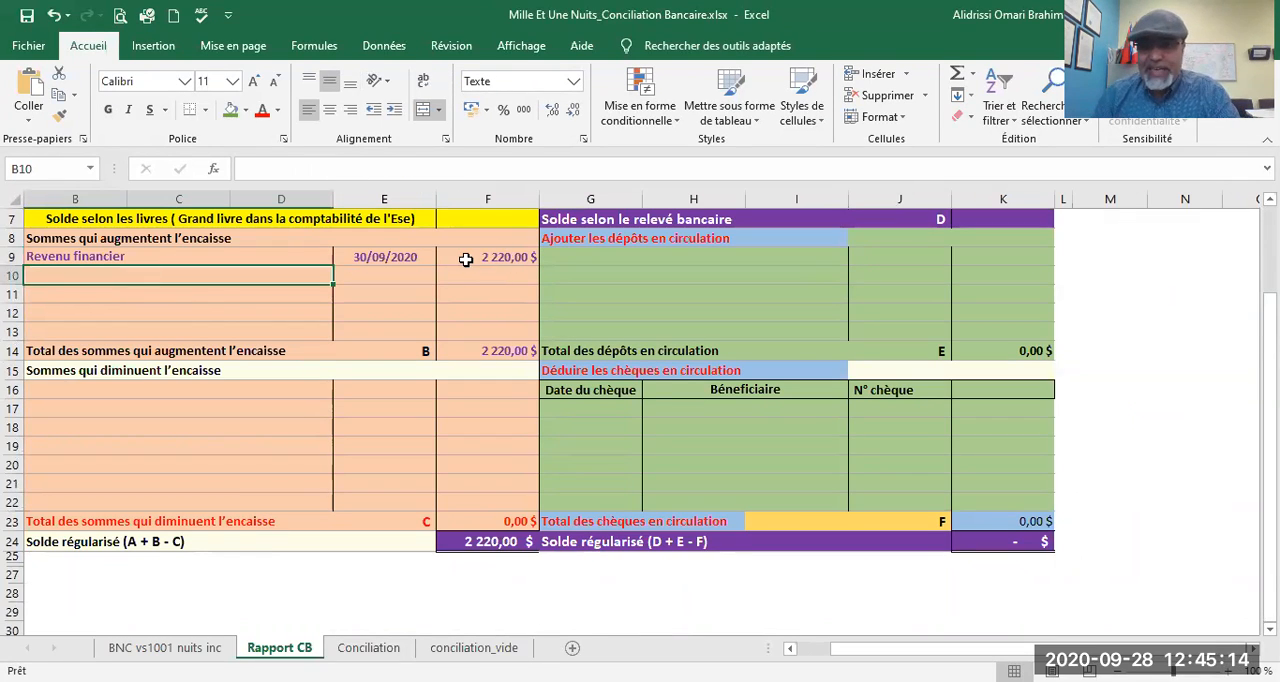
left_click(462, 256)
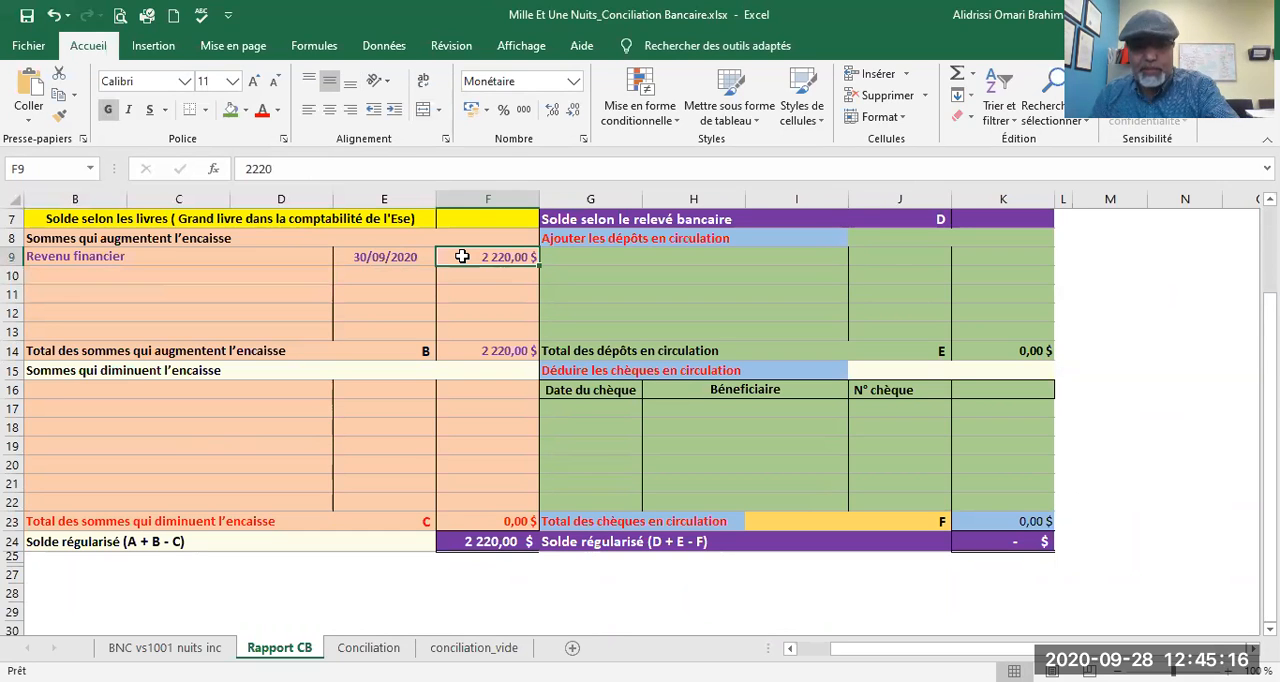
type("=")
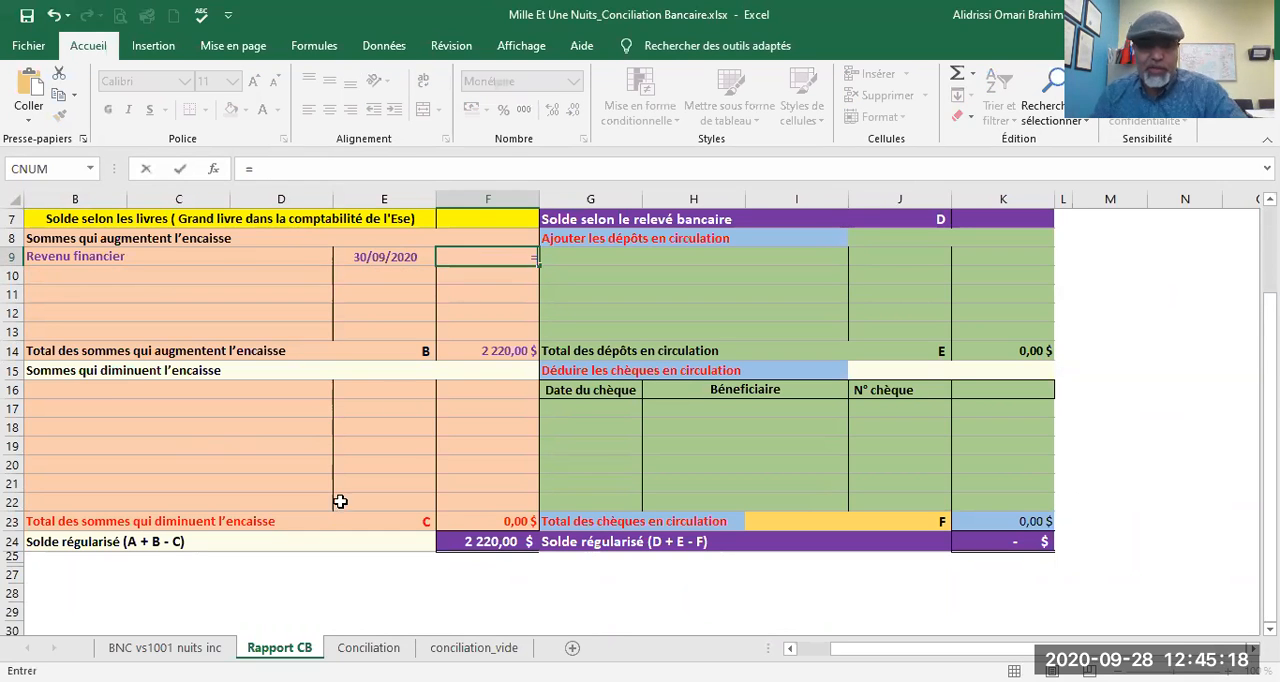
left_click(165, 647)
left_click(447, 541)
key("Return")
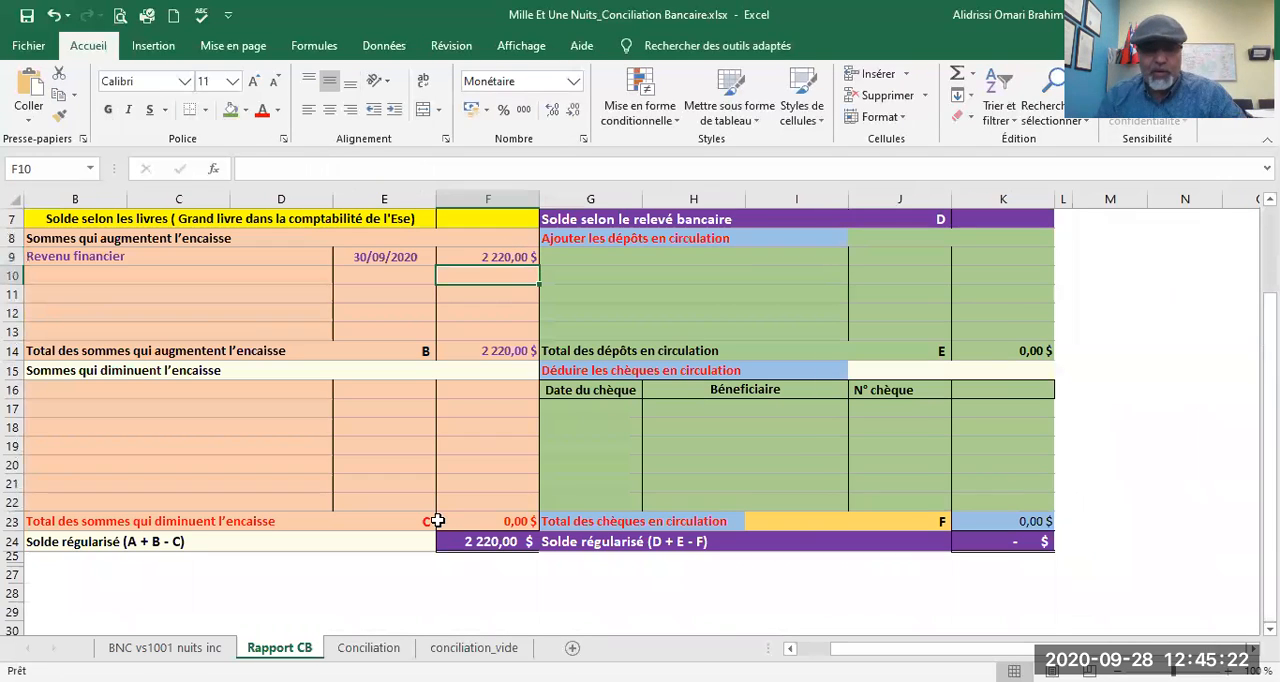
Step: Enter "Frs Mega Viande et Vollailes_Chèque#6" in B16 under "Sommes qui diminuent l'encaisse", checking the supplier name against the bank statement
left_click(54, 393)
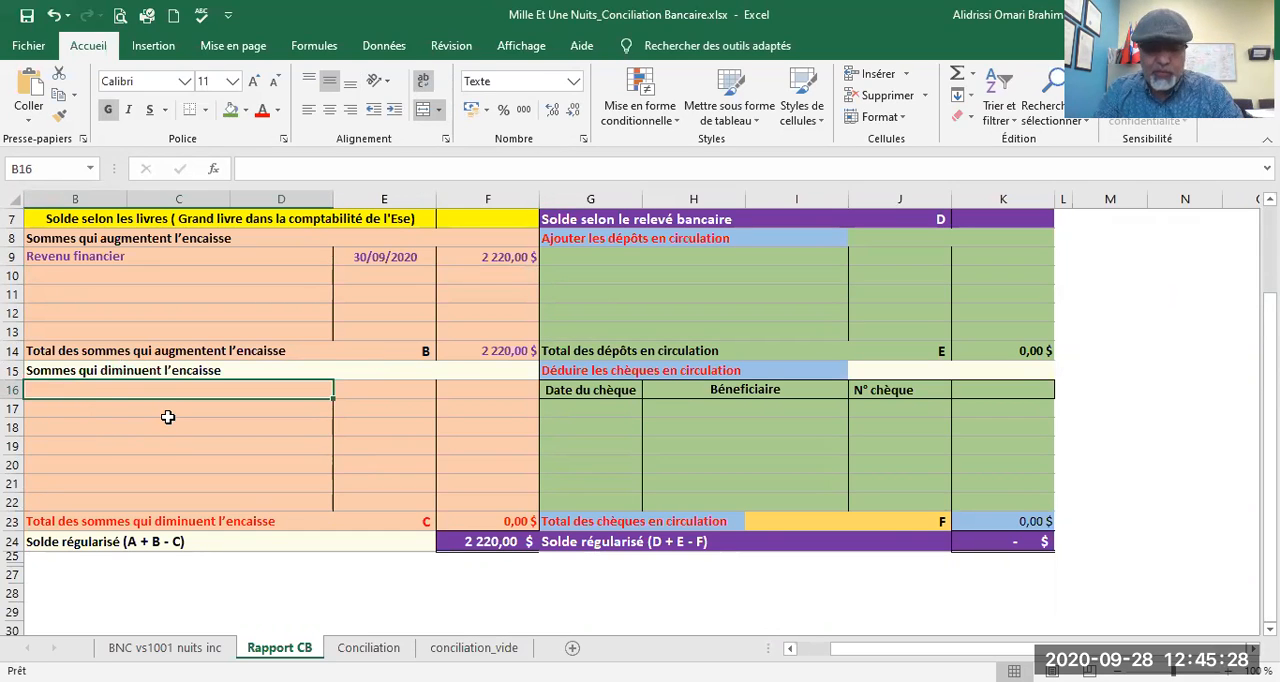
type("Frs Viande et Vollailes")
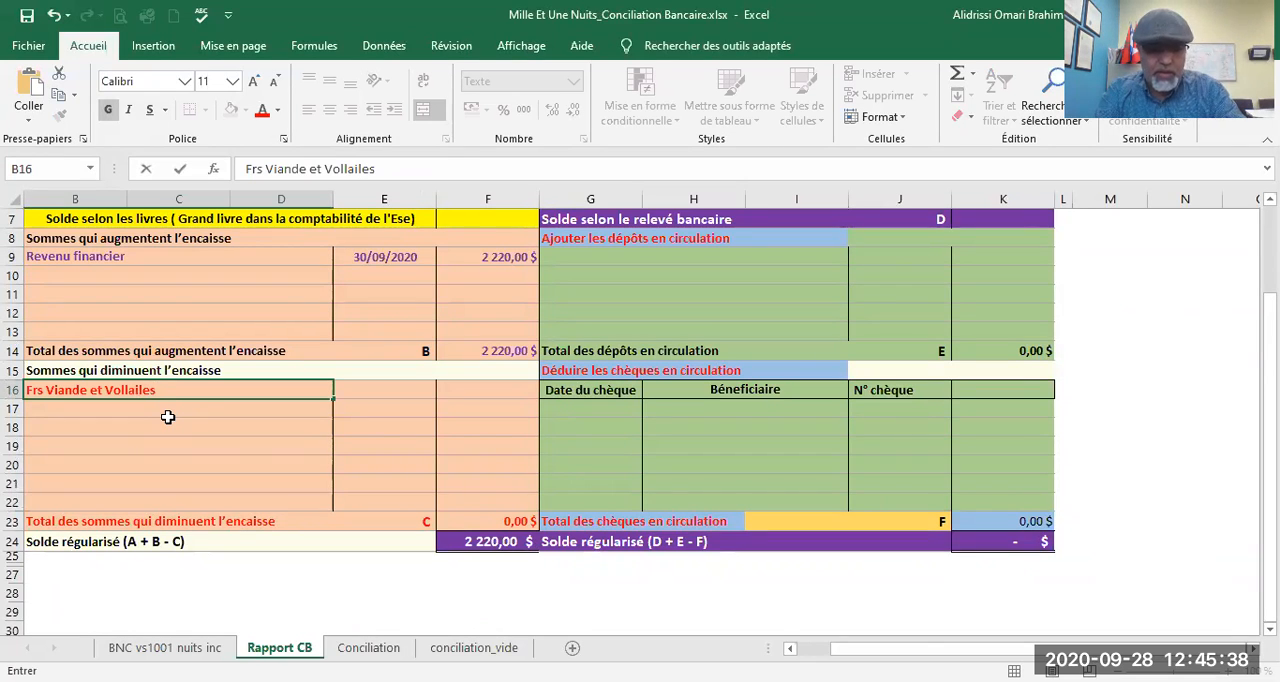
type("_Chèq")
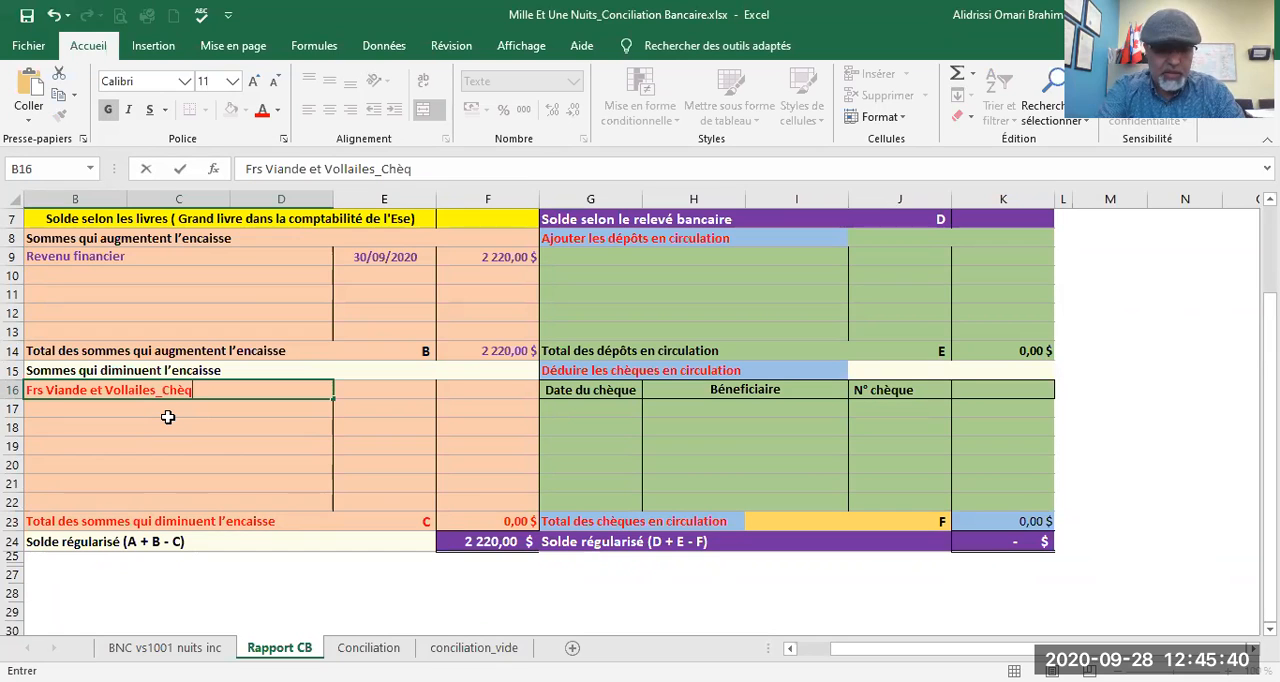
type("ue#6")
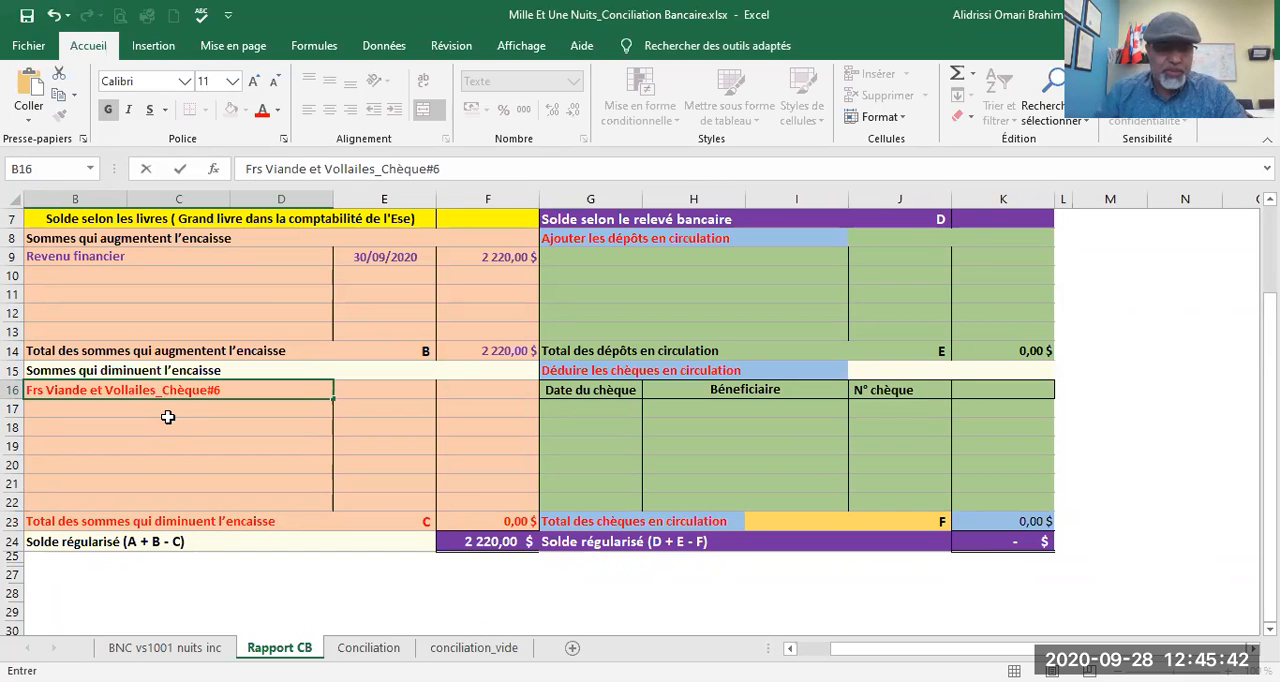
left_click(166, 648)
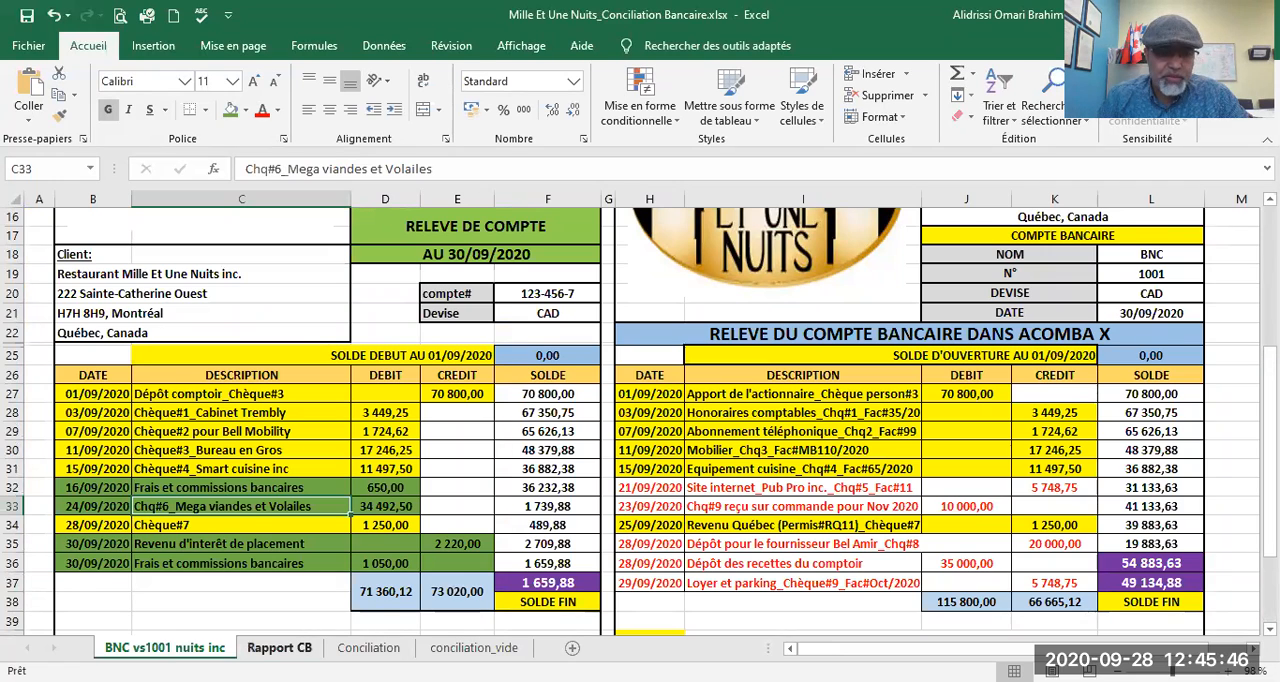
left_click(279, 648)
double_click(49, 392)
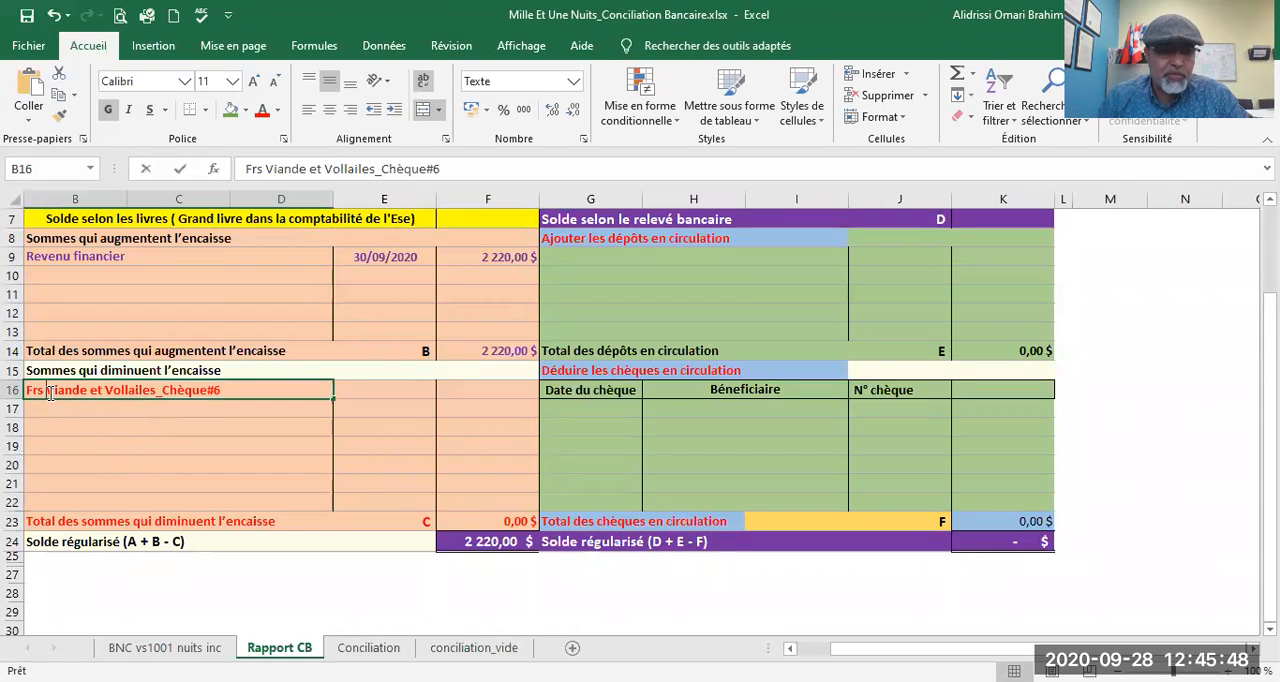
type("Mega")
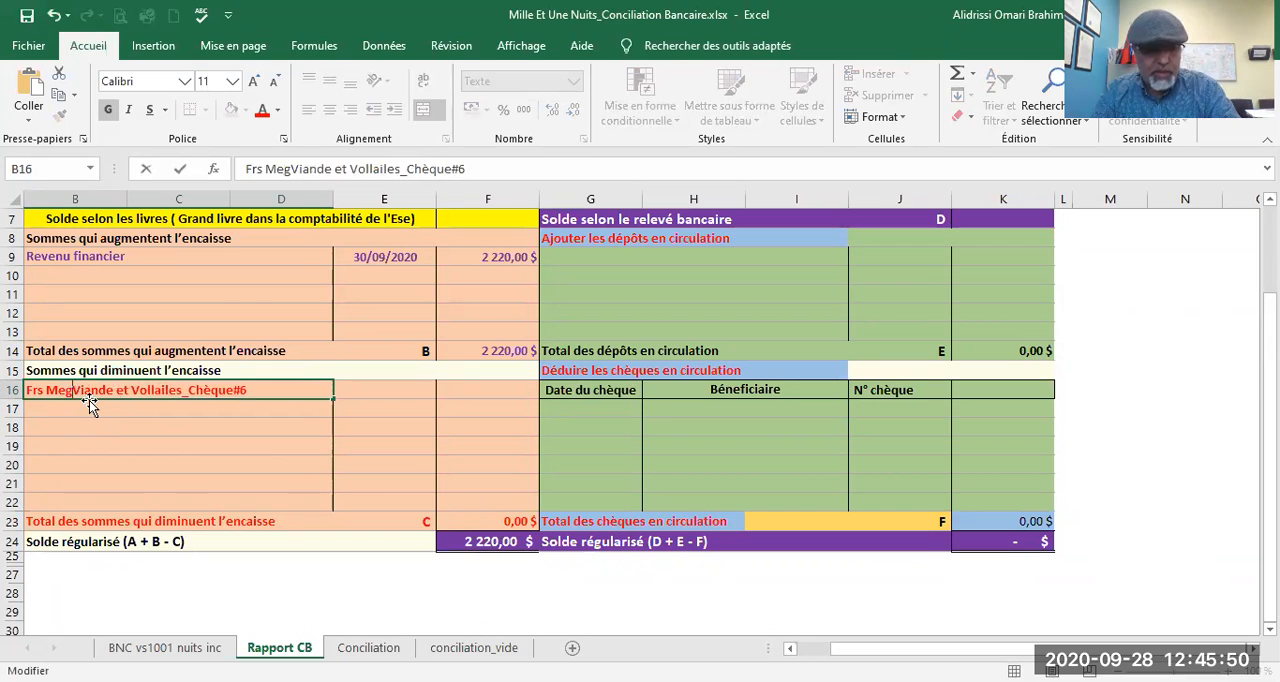
Step: Date the cheque #6 entry 24/09/2020 in E16, checking the date on the bank statement
left_click(378, 395)
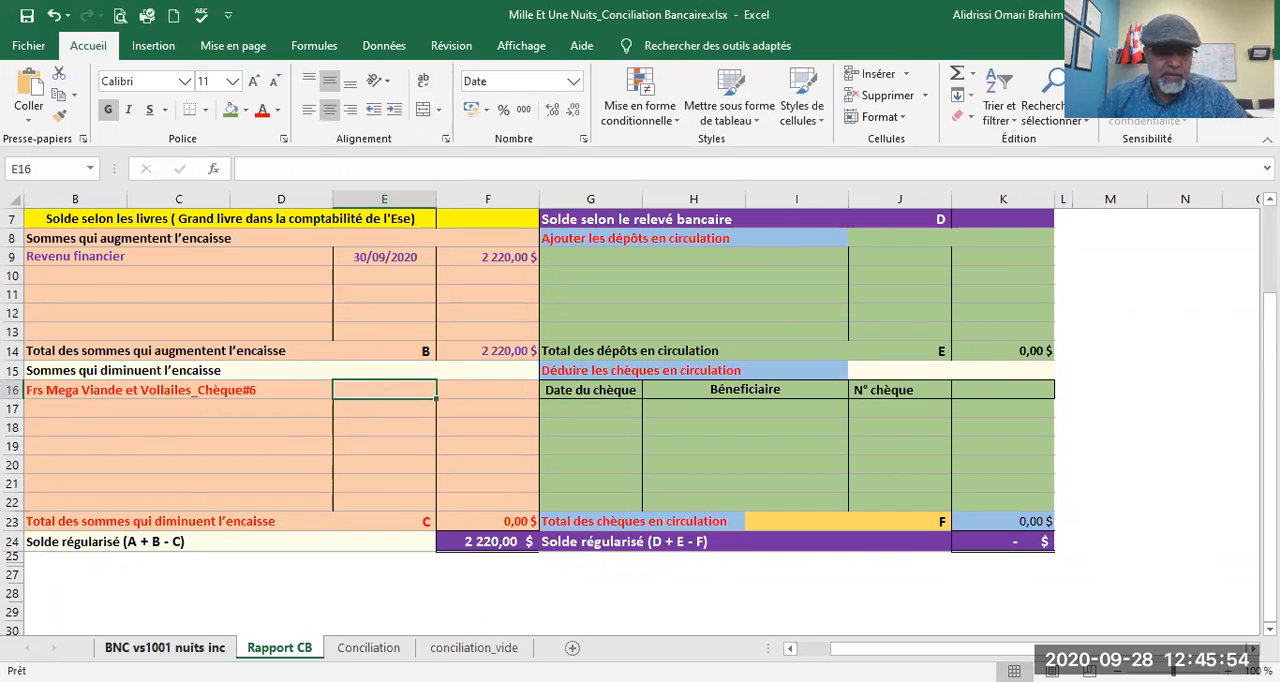
left_click(197, 652)
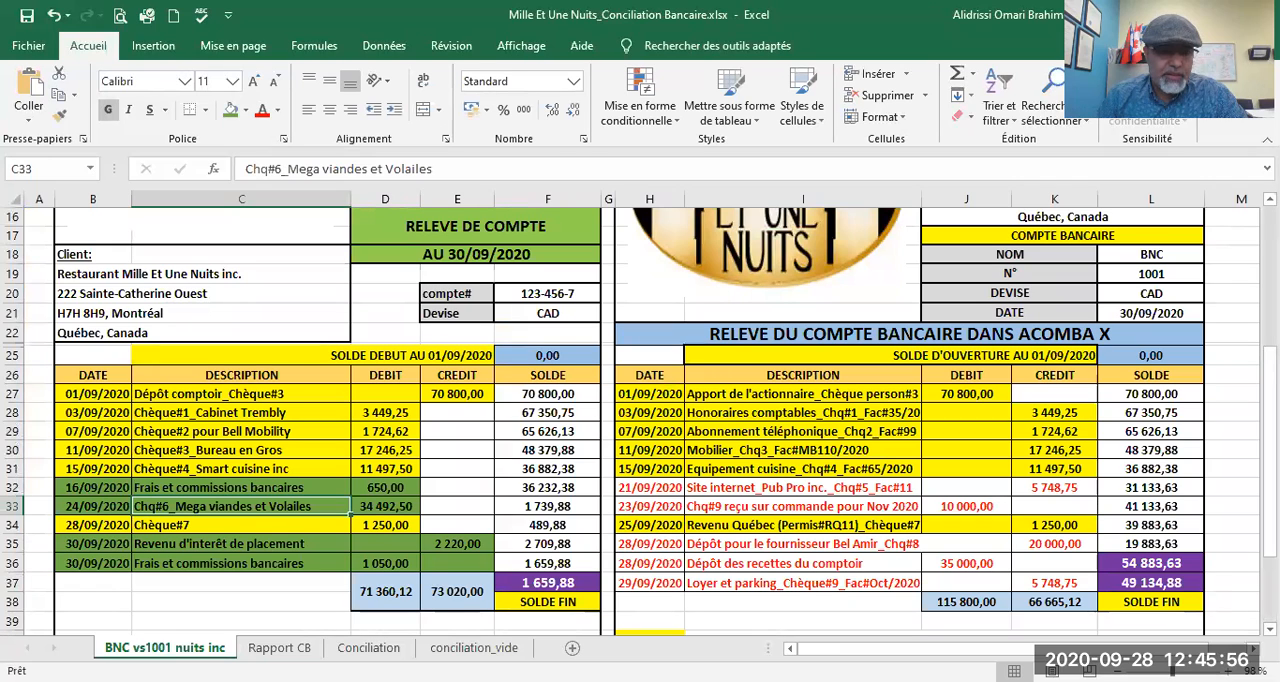
left_click(279, 648)
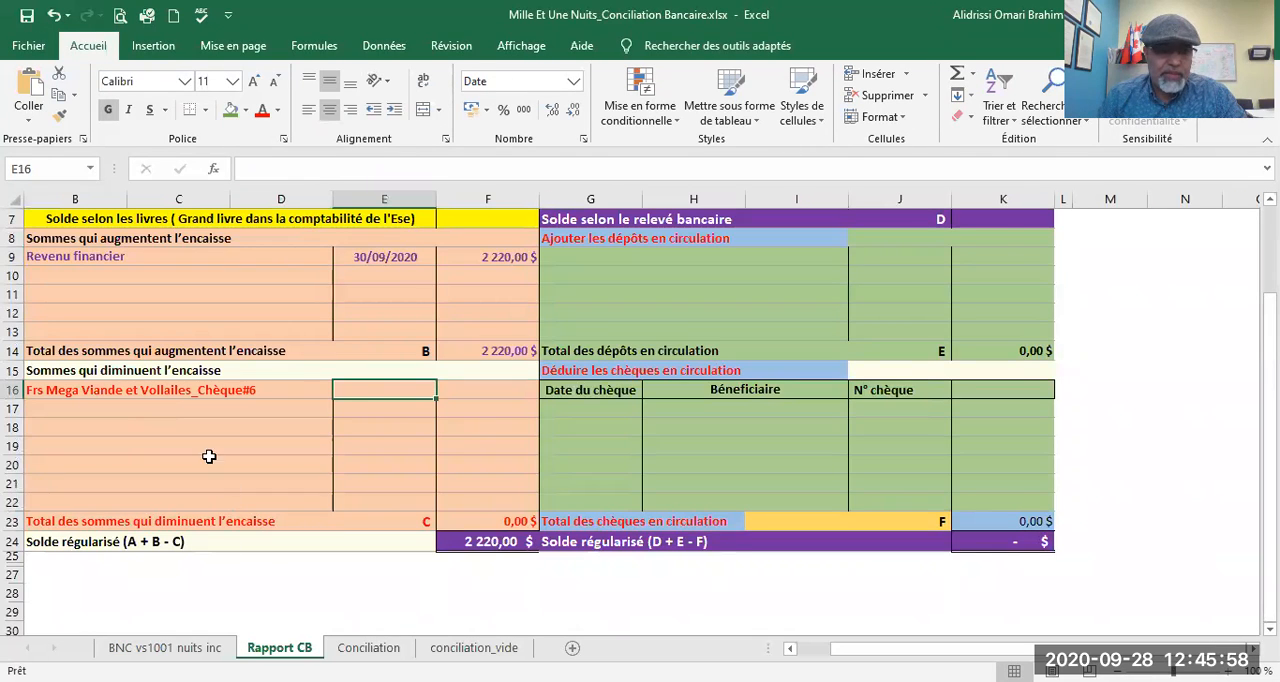
type("24/0")
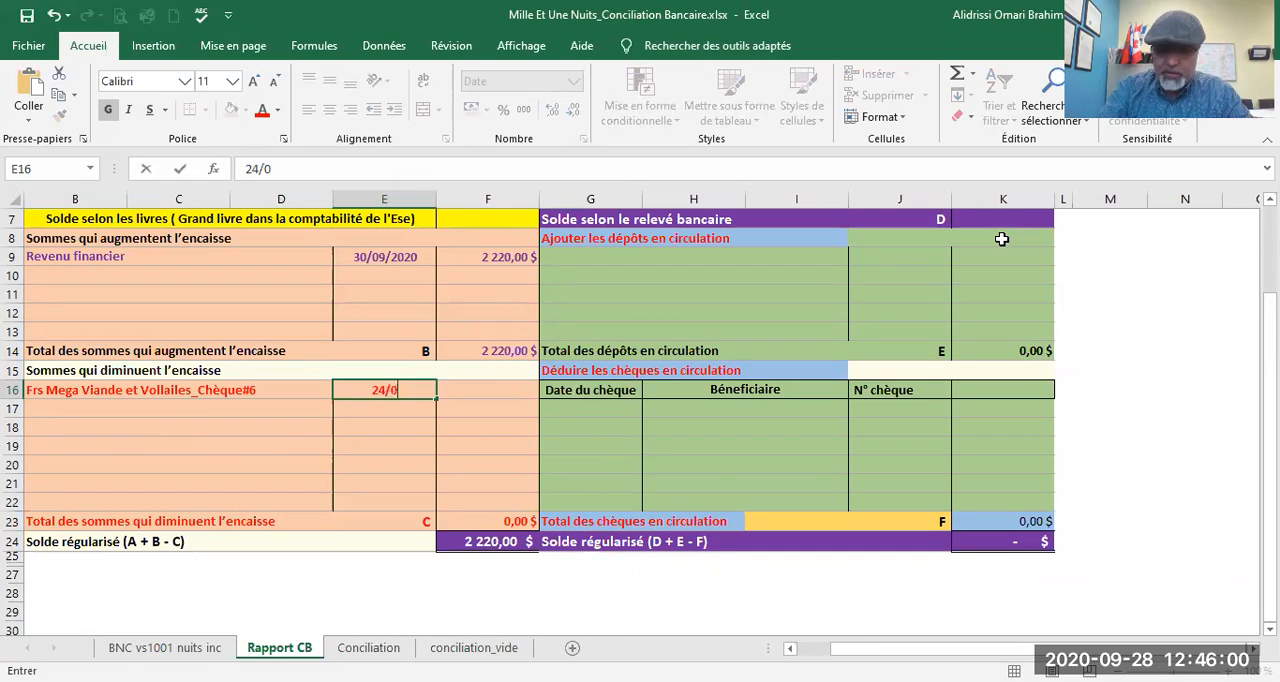
type("9/2020")
key("Tab")
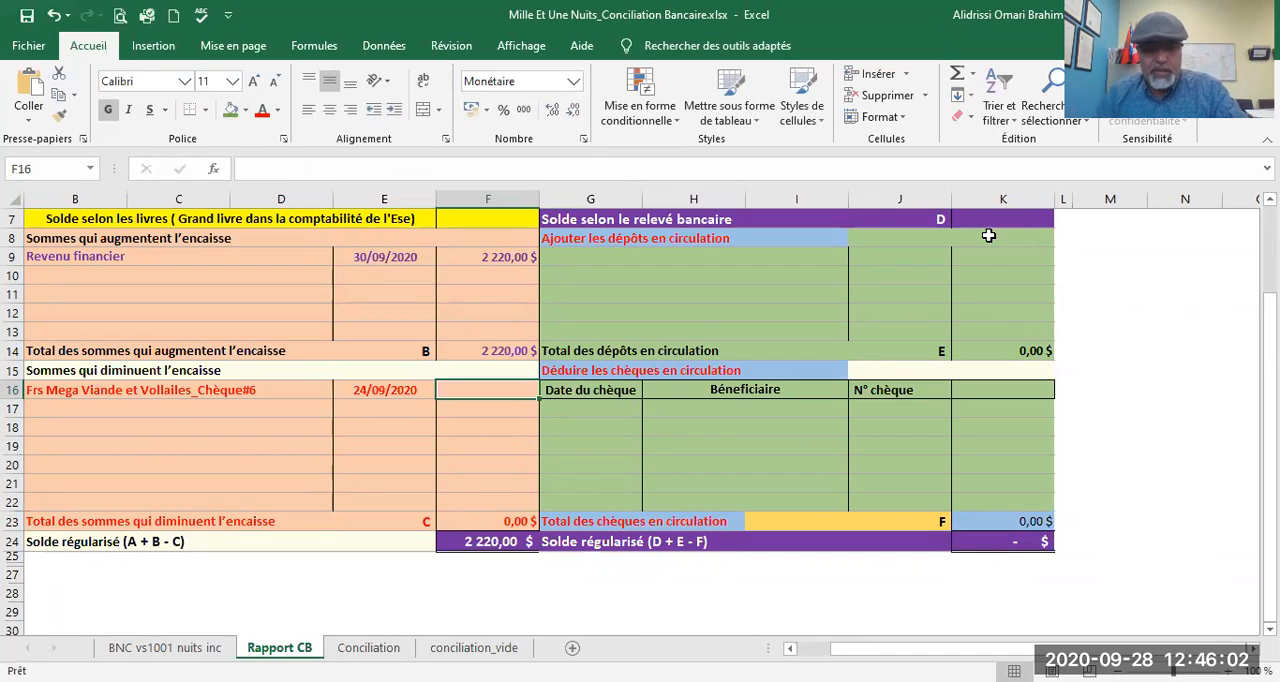
type("=")
left_click(164, 648)
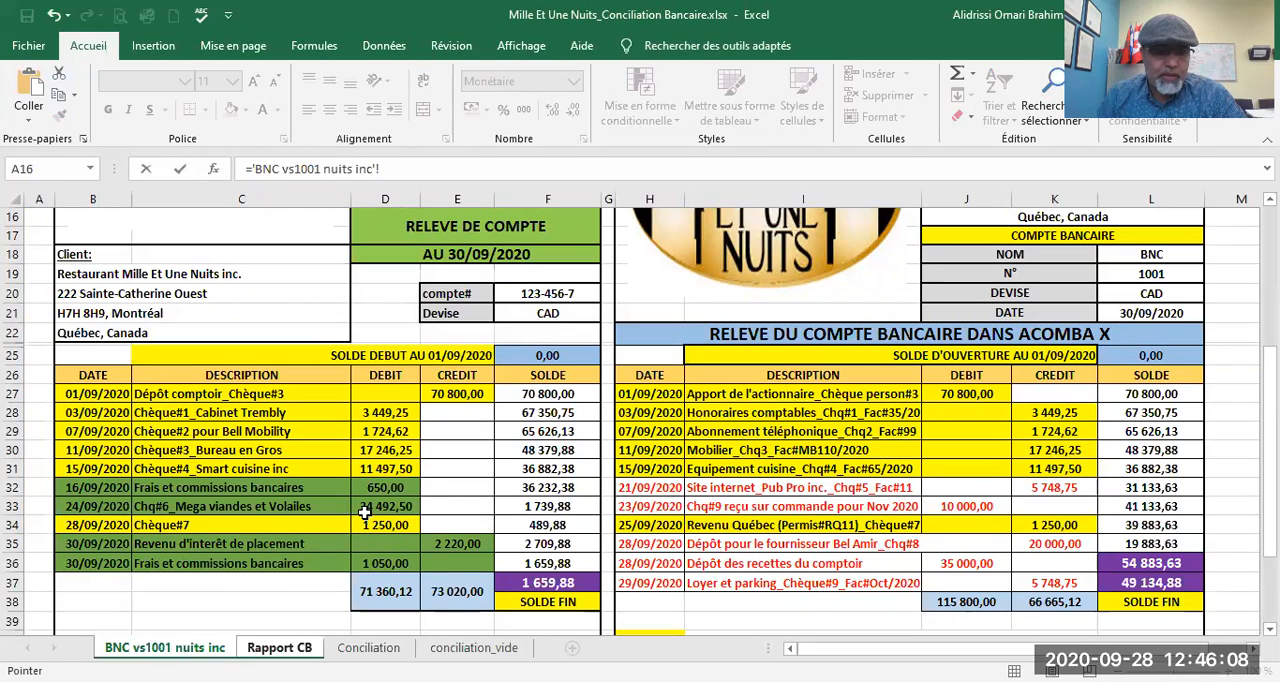
left_click(268, 647)
left_click(44, 392)
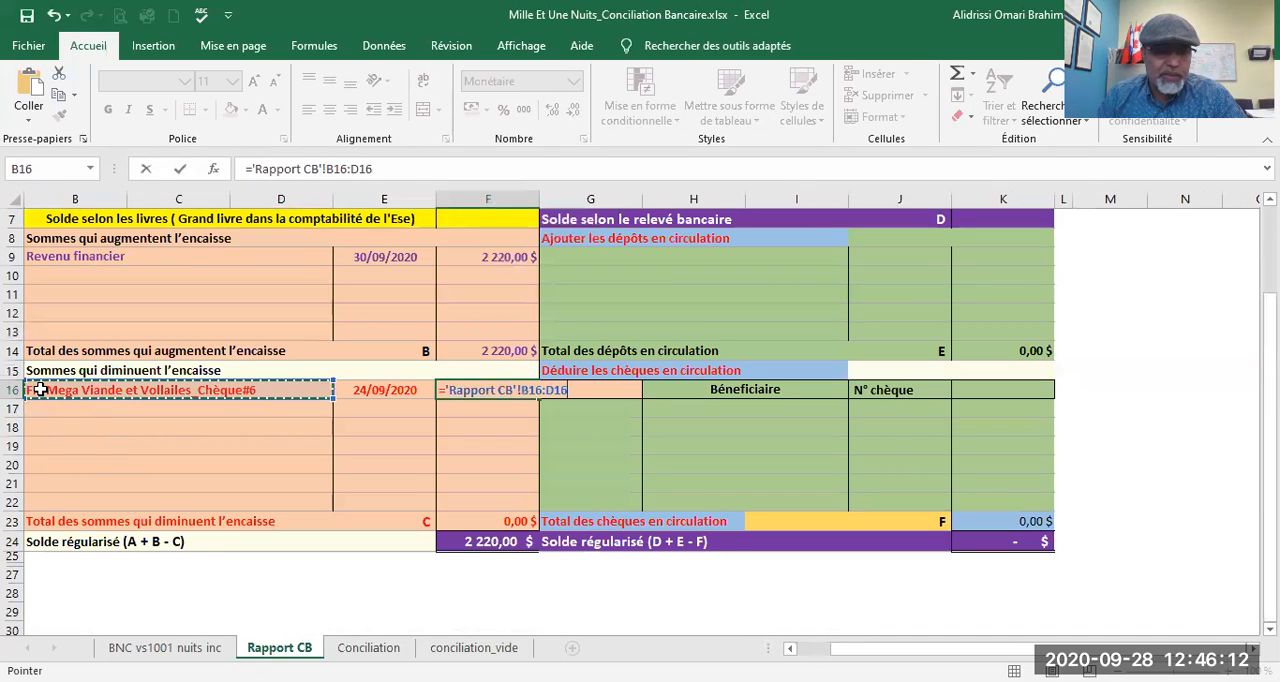
key("Escape")
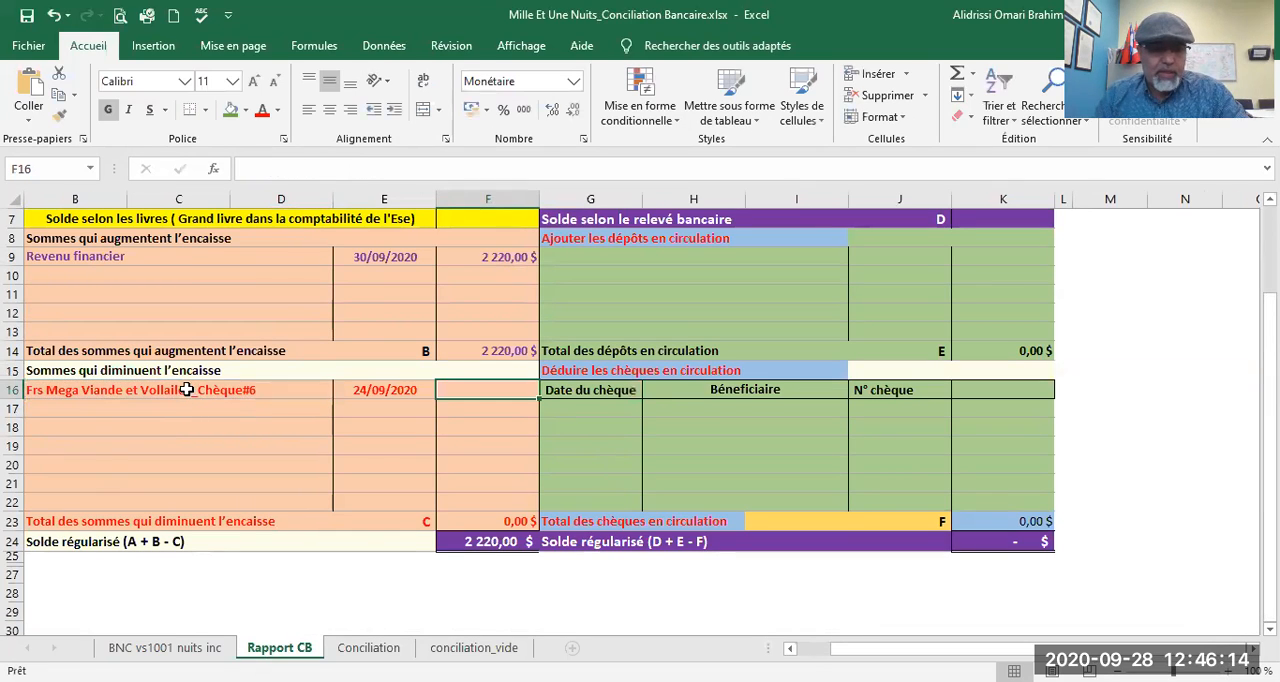
Step: Replace the description in B16 with "Frais et commssion bancaires"
left_click(190, 391)
type("Frai")
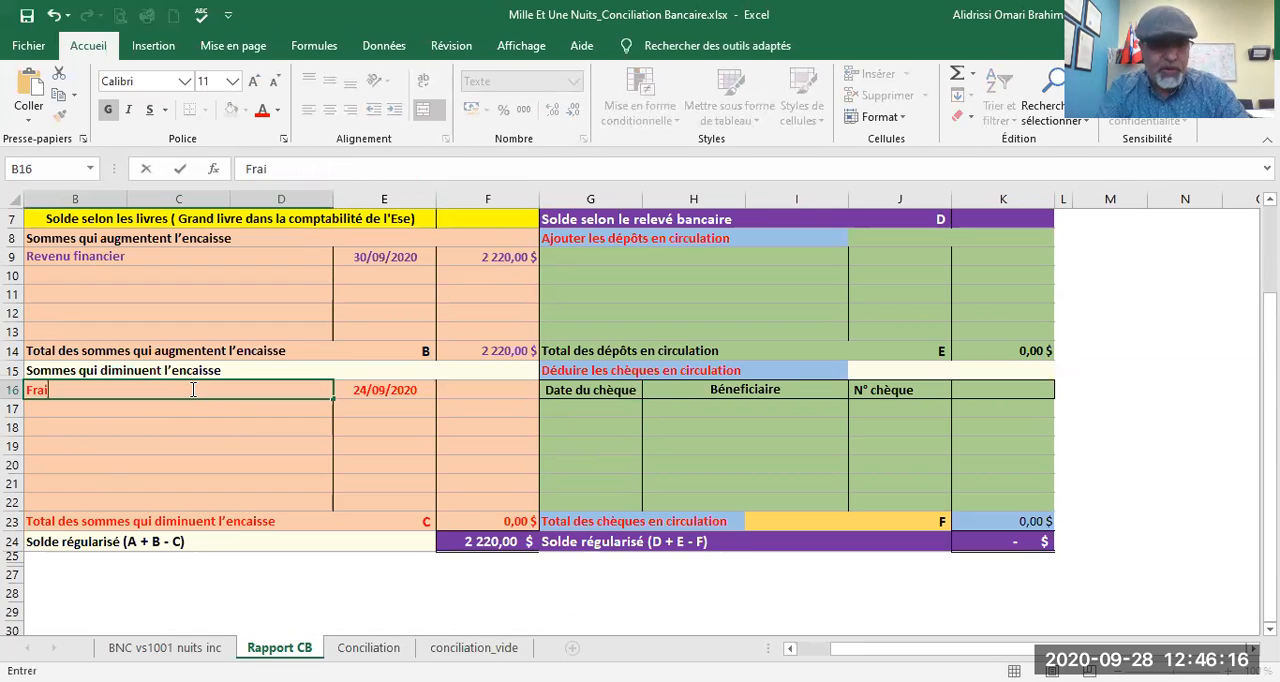
type("s et commssion")
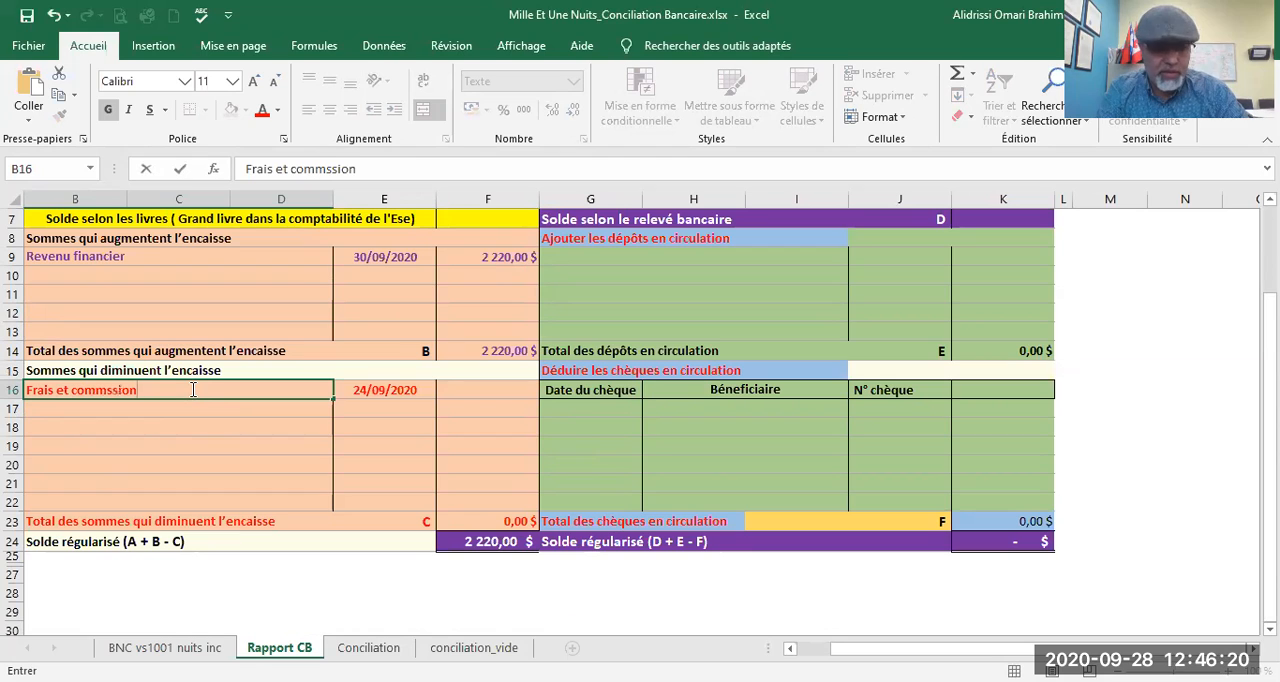
type(" bancaires")
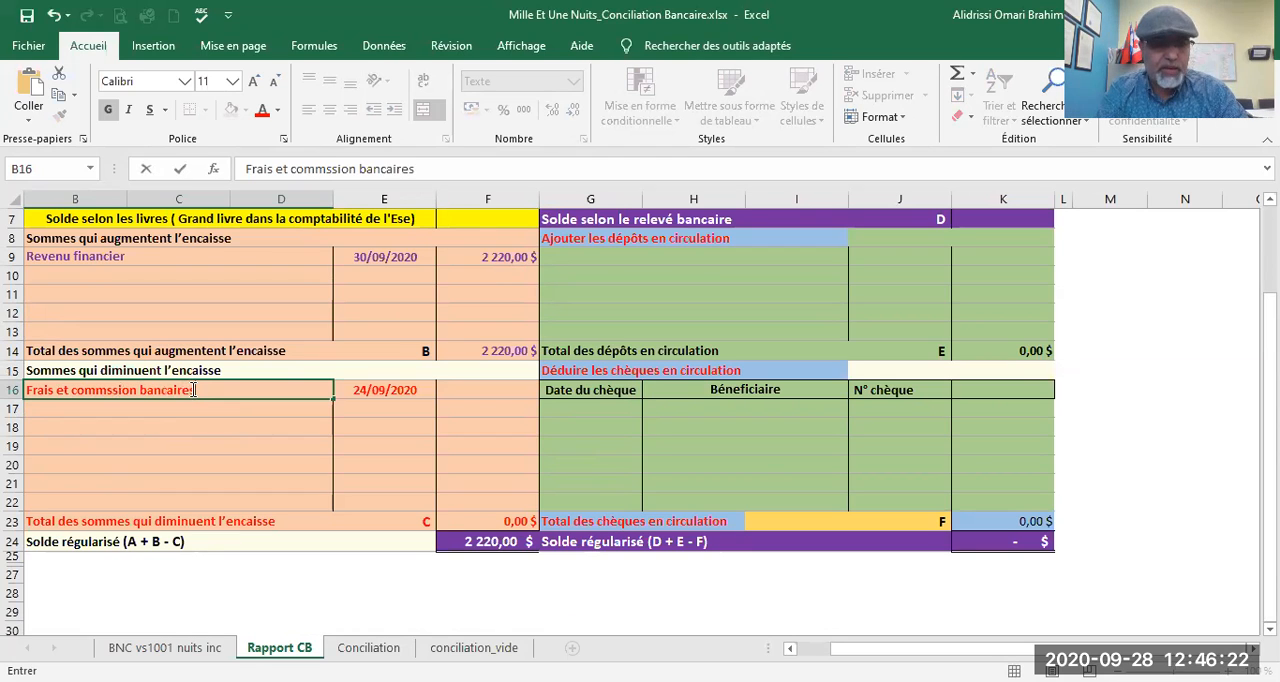
key("Tab")
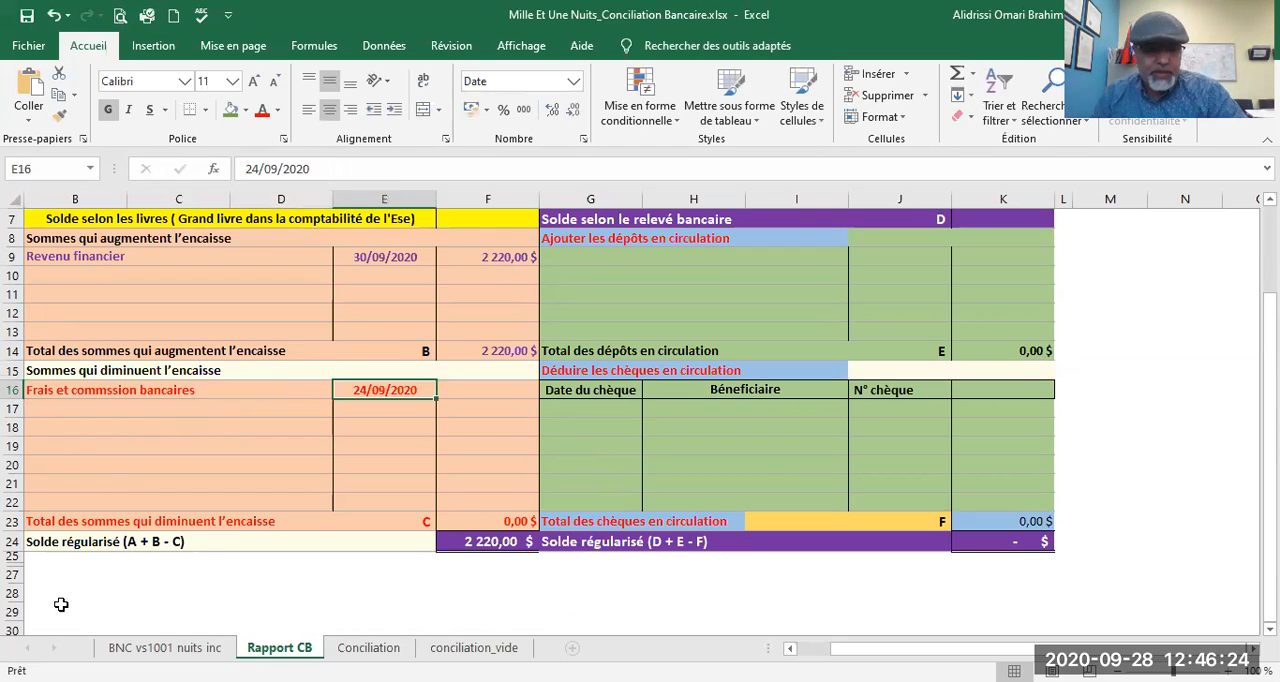
Step: Check the date of the first bank fees on the bank statement and set E16 to 16/09/2020
left_click(112, 650)
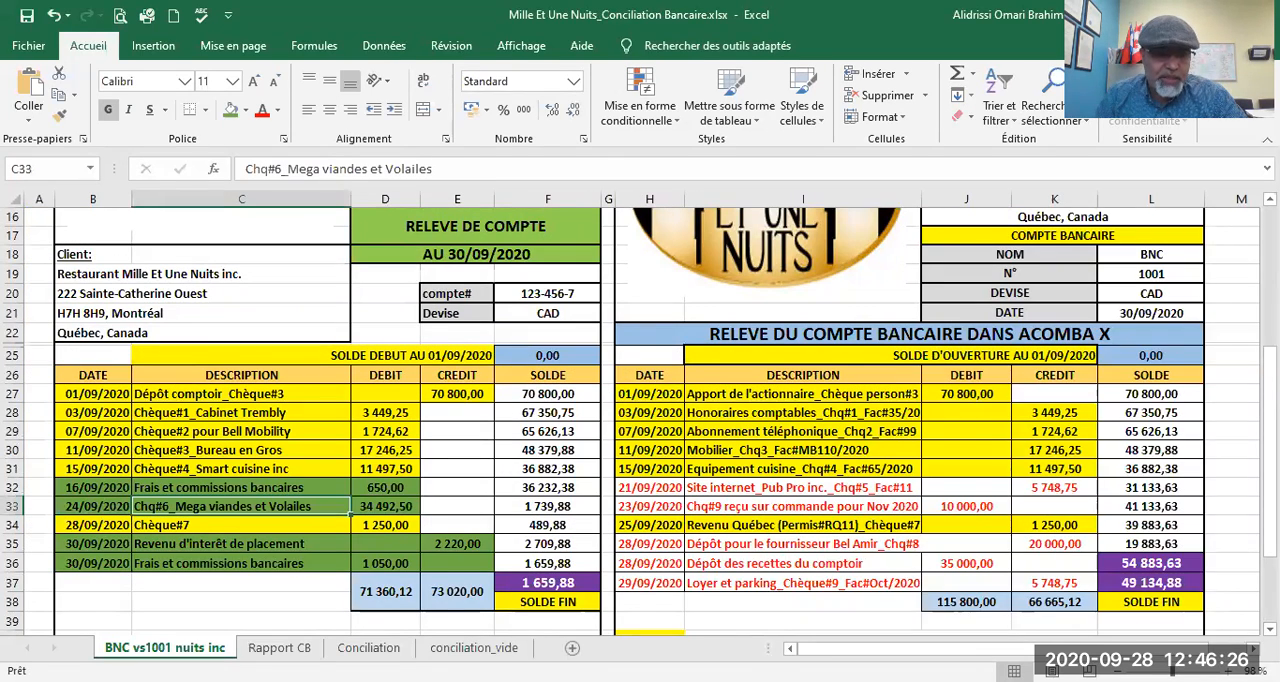
left_click(279, 648)
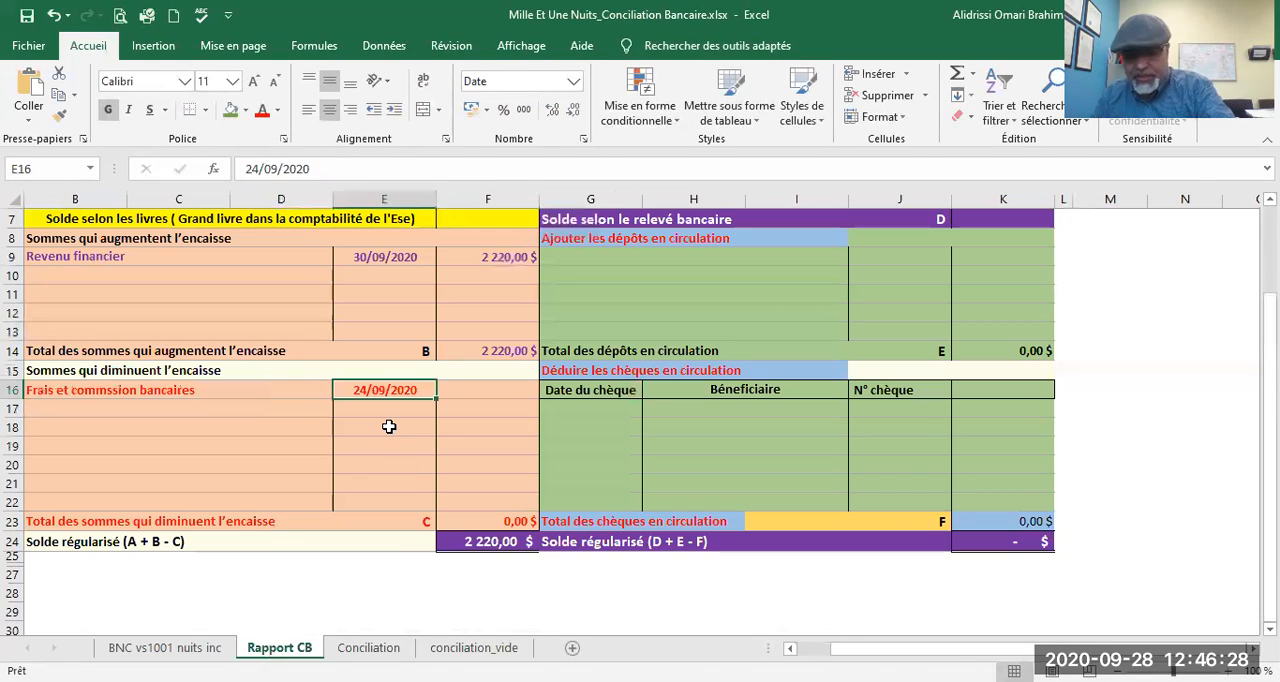
type("16/")
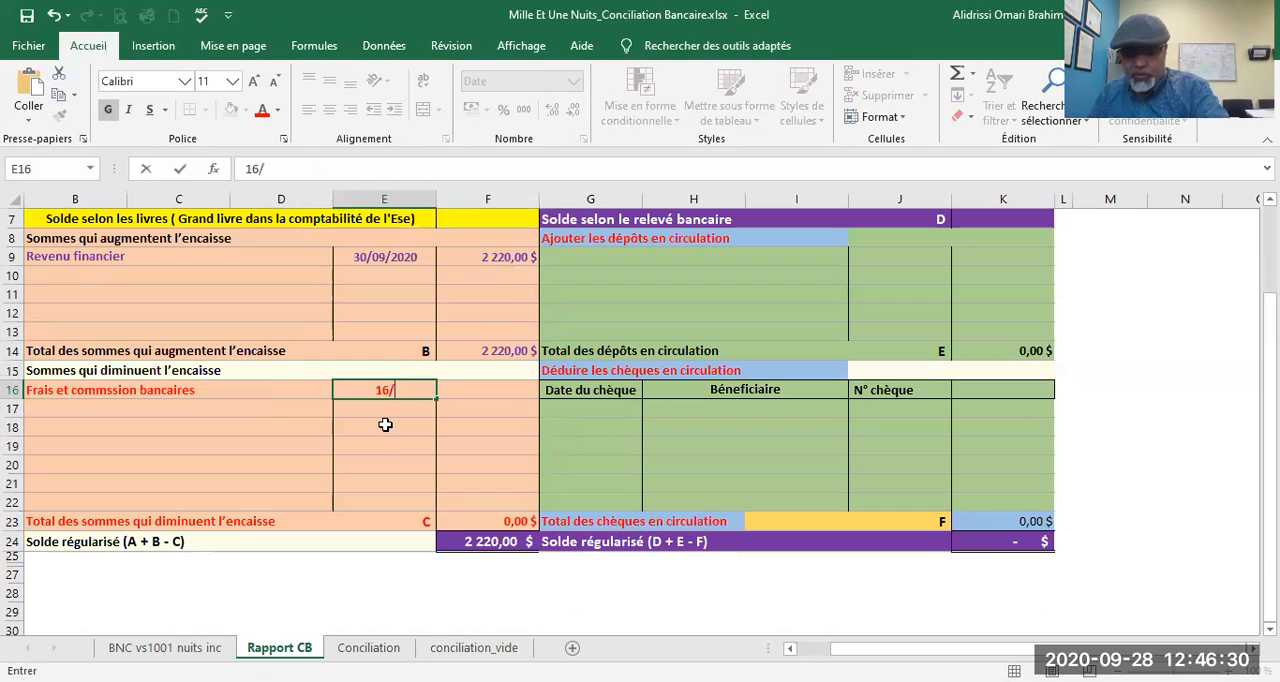
type("09/2020")
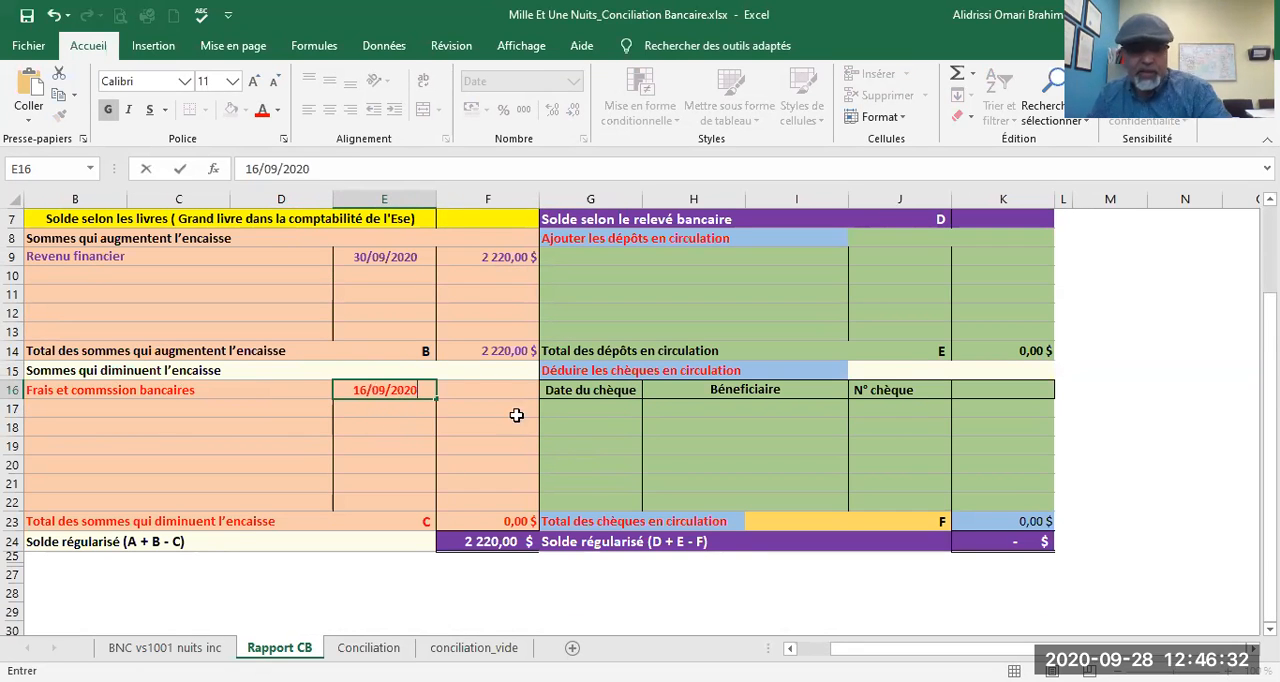
Step: Link the bank fees amount in F16 to the debit in D32 of the BNC vs1001 nuits inc sheet
left_click(500, 393)
type("='BNC vs1001 nuits inc'!")
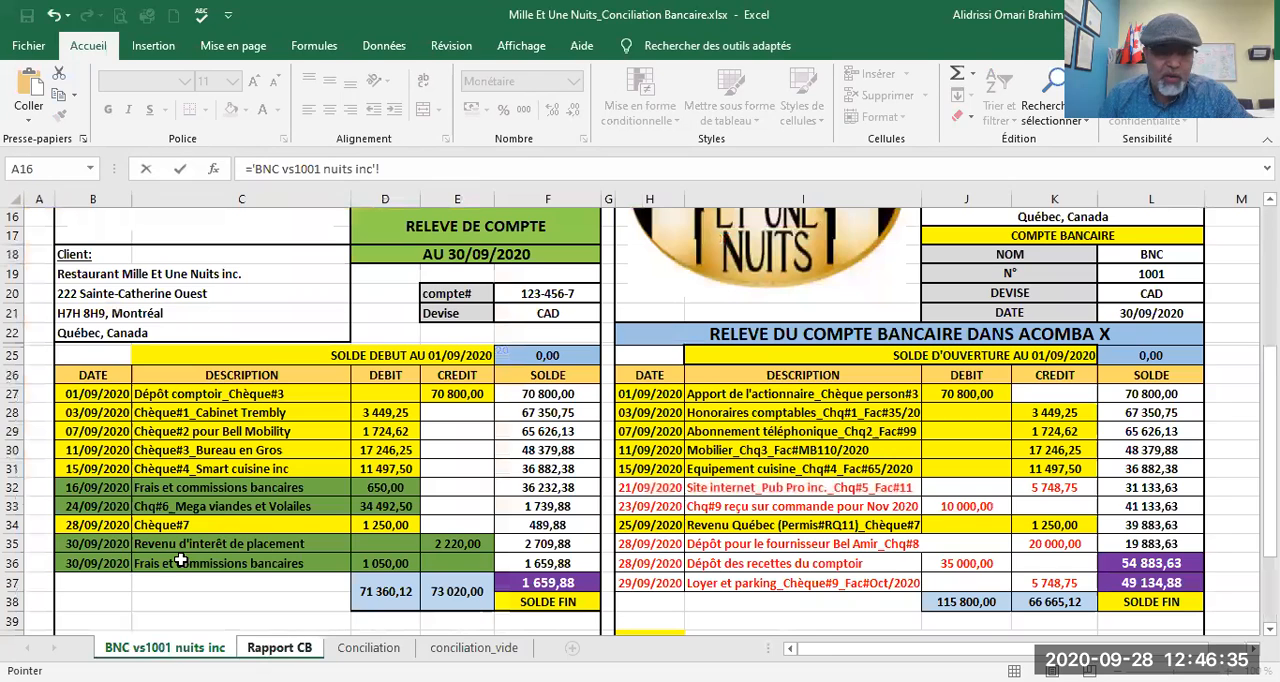
left_click(165, 647)
left_click(373, 487)
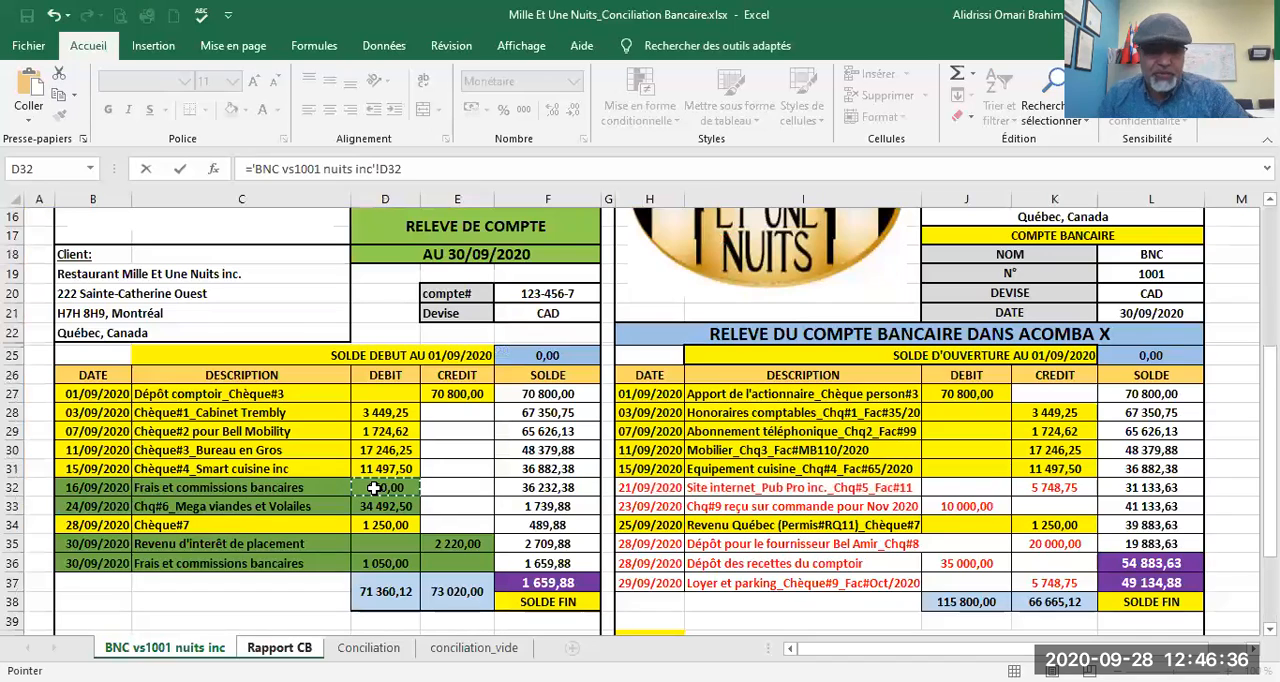
key("Return")
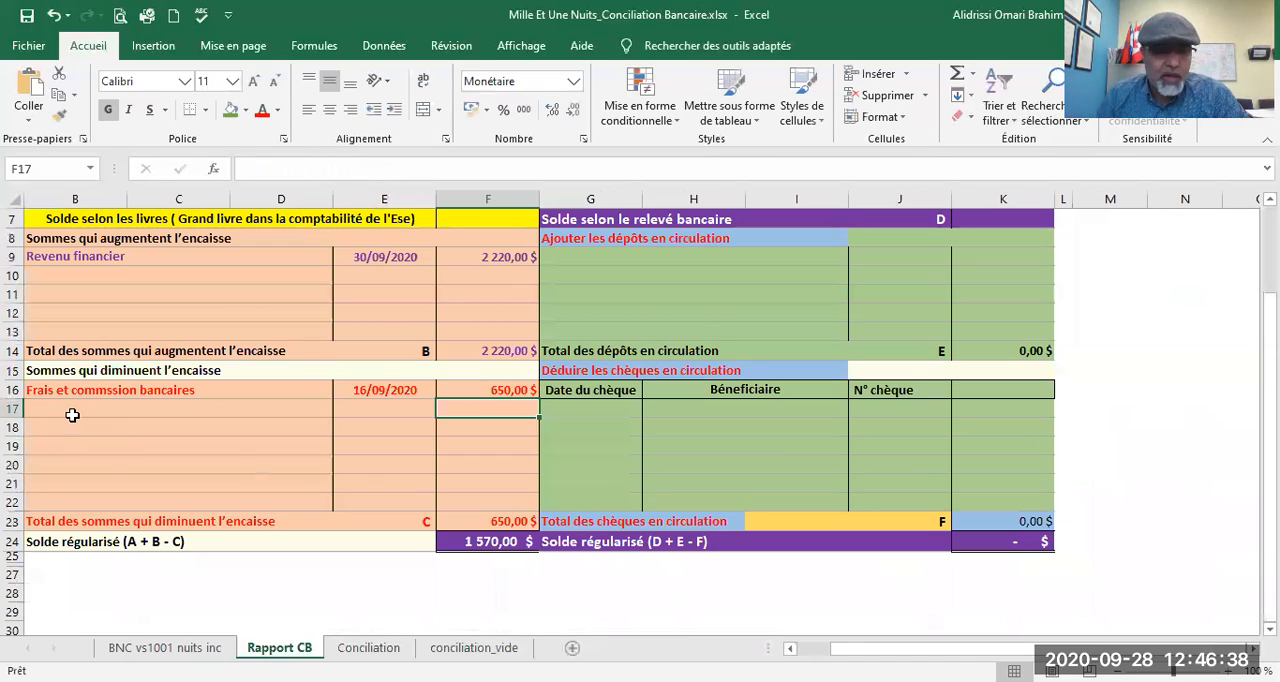
Step: Enter "Mega Viande et Volaile inc_Cgèque#6" as the description in B17 under the amounts that decrease cash
left_click(74, 406)
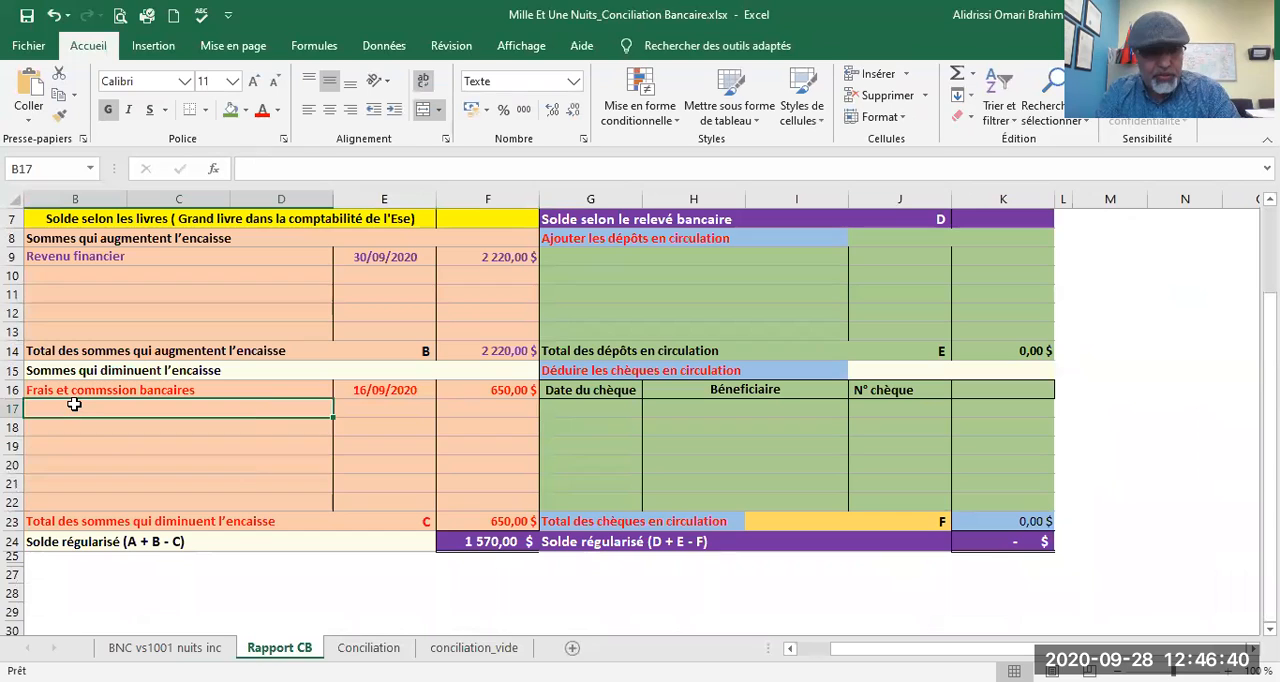
type("Mega Viande et Vola")
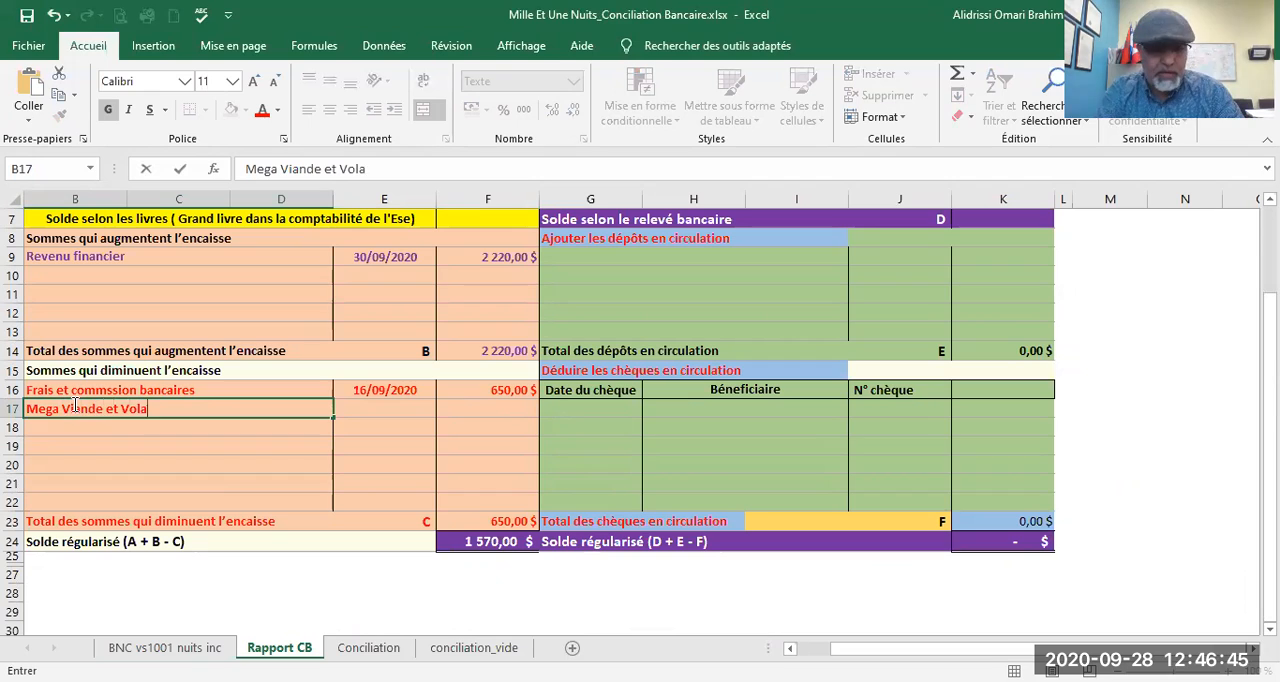
key("BackSpace")
type("aile inc")
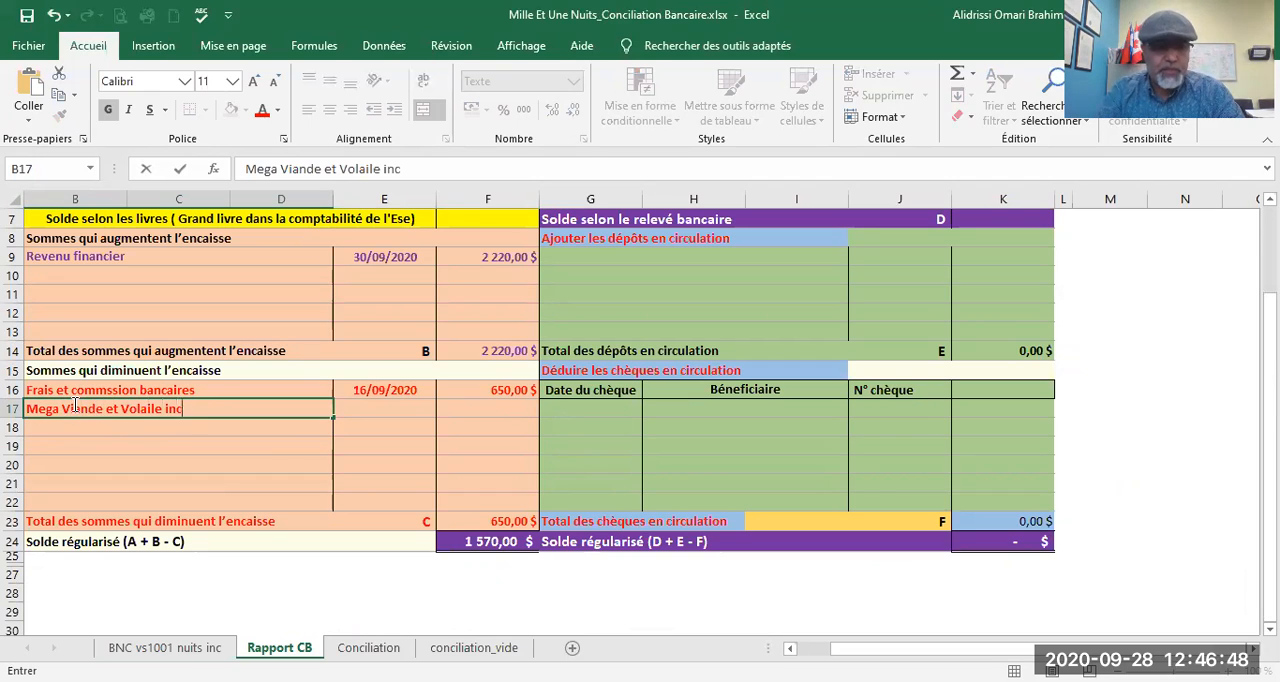
type("_Cgèque#6")
key("Tab")
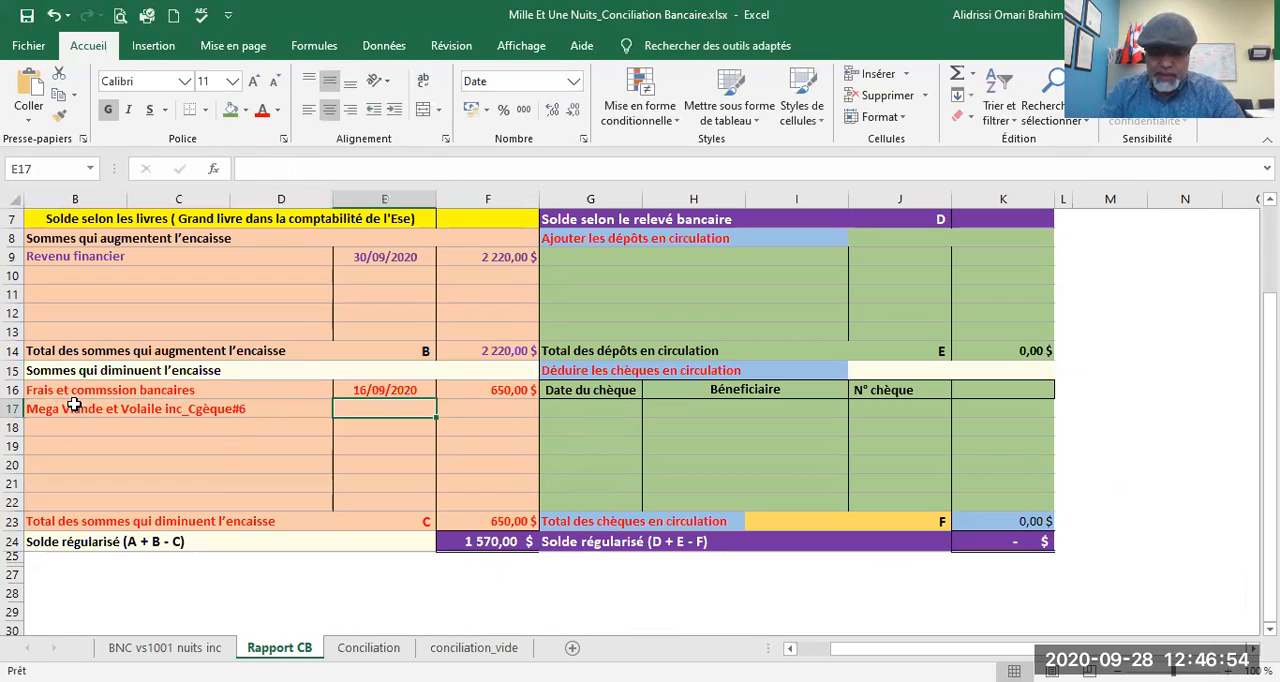
Step: Date the cheque #6 entry 24/09/2020 in E17 and link its amount in F17 to D33 of the BNC vs1001 nuits inc sheet
type("24/09/20")
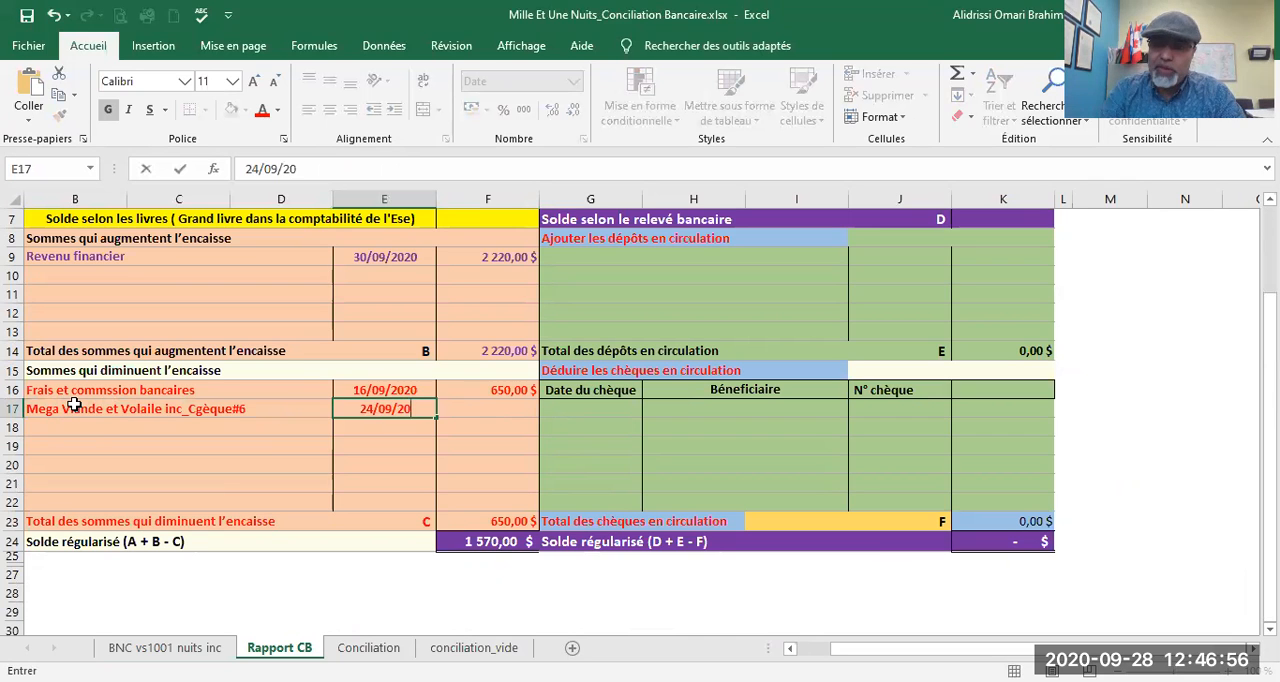
key("Tab")
type("=")
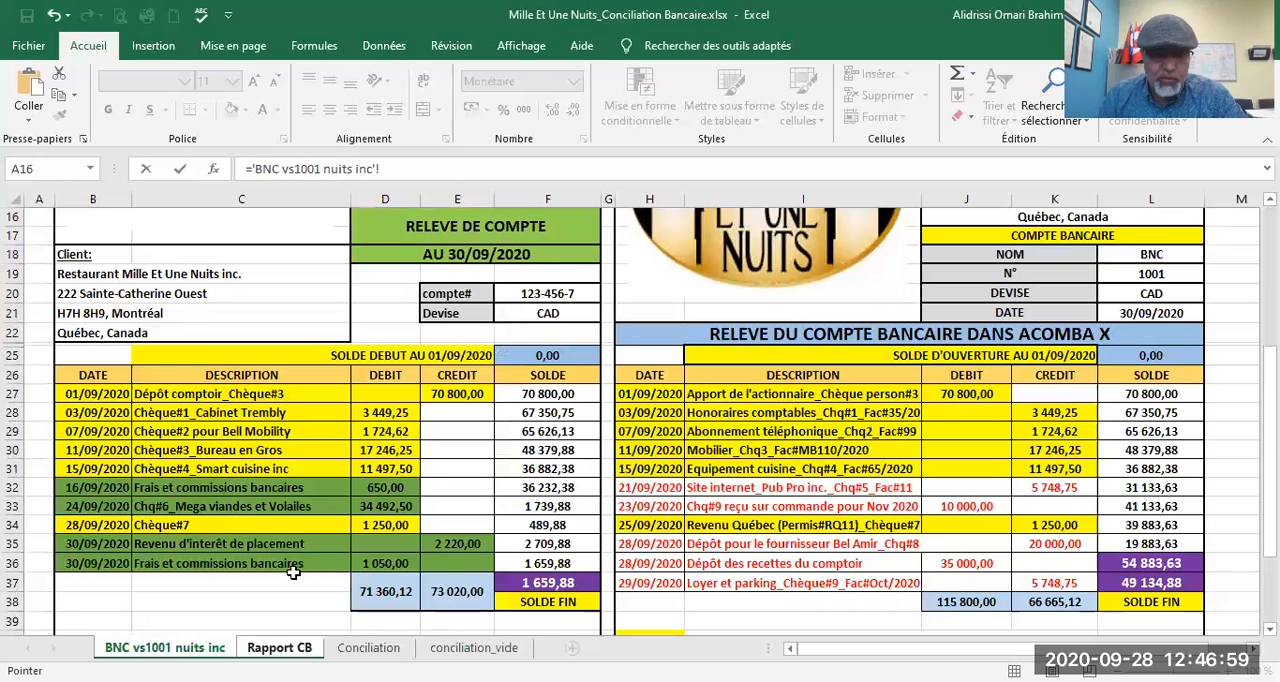
left_click(164, 647)
left_click(361, 508)
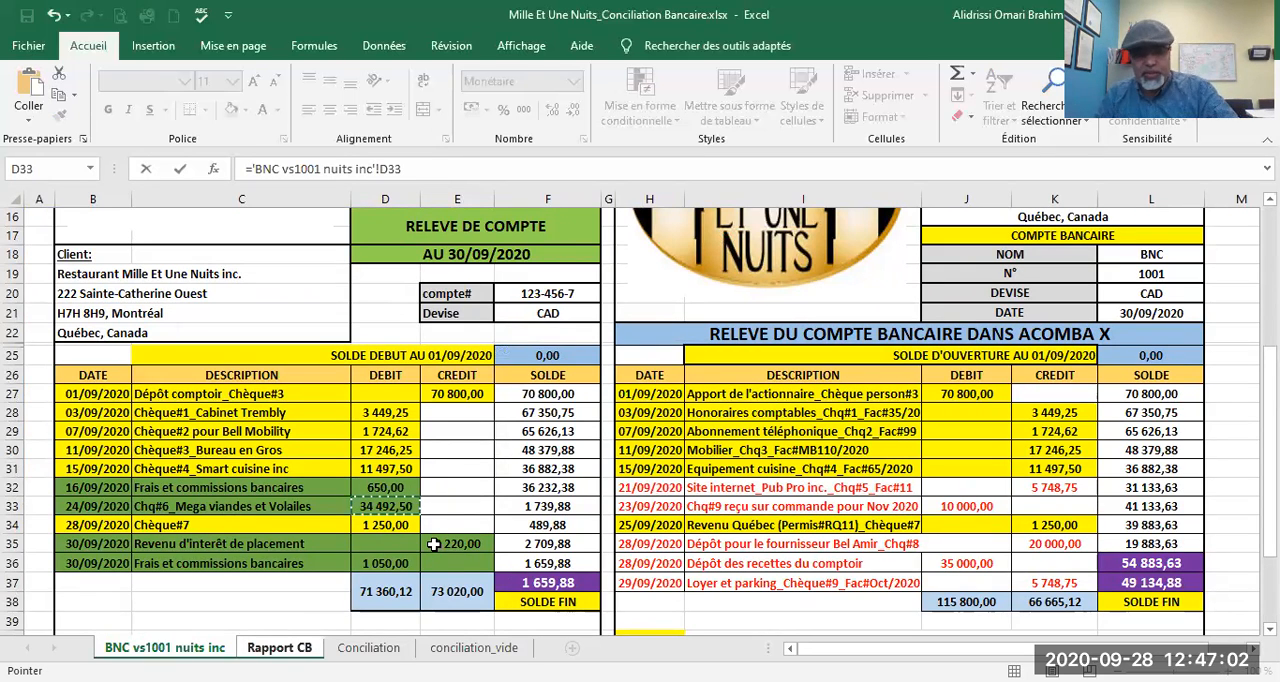
key("Return")
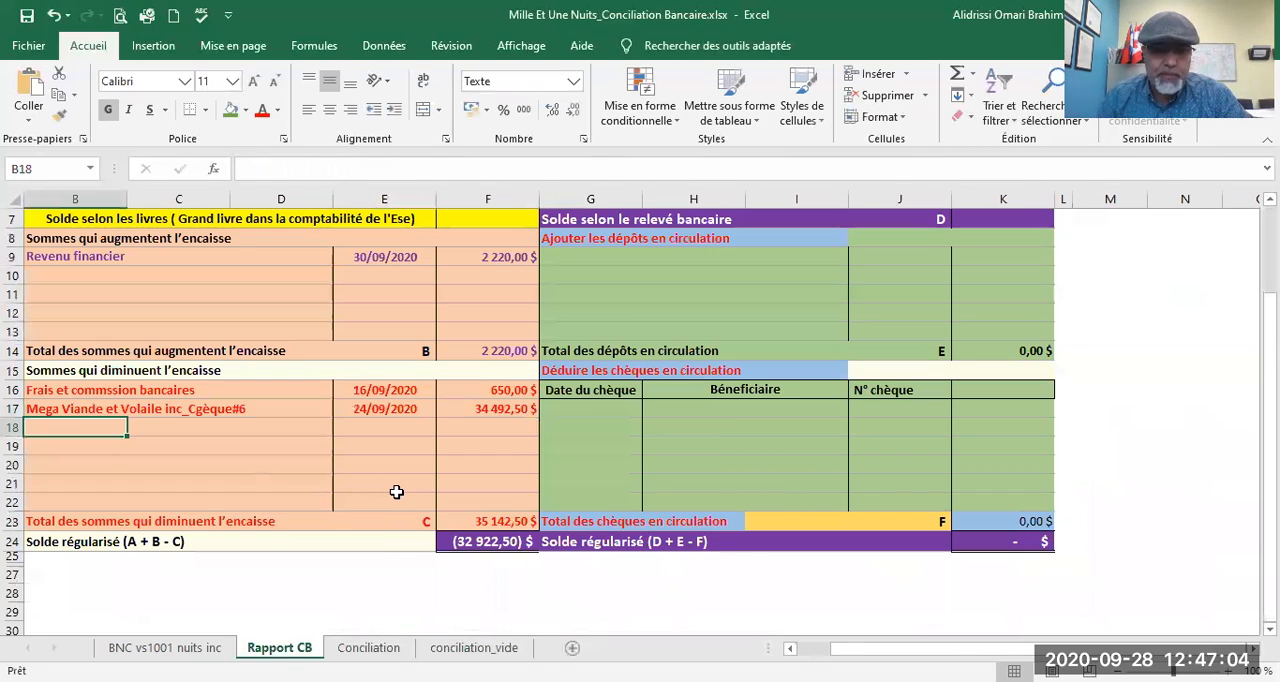
Step: Add the second bank fees entry "Frais et commssion bancaires" in B18, dated 30/09/2020 in E18, after checking the bank statement
scroll(396, 492, "up", 2)
scroll(398, 492, "down", 2)
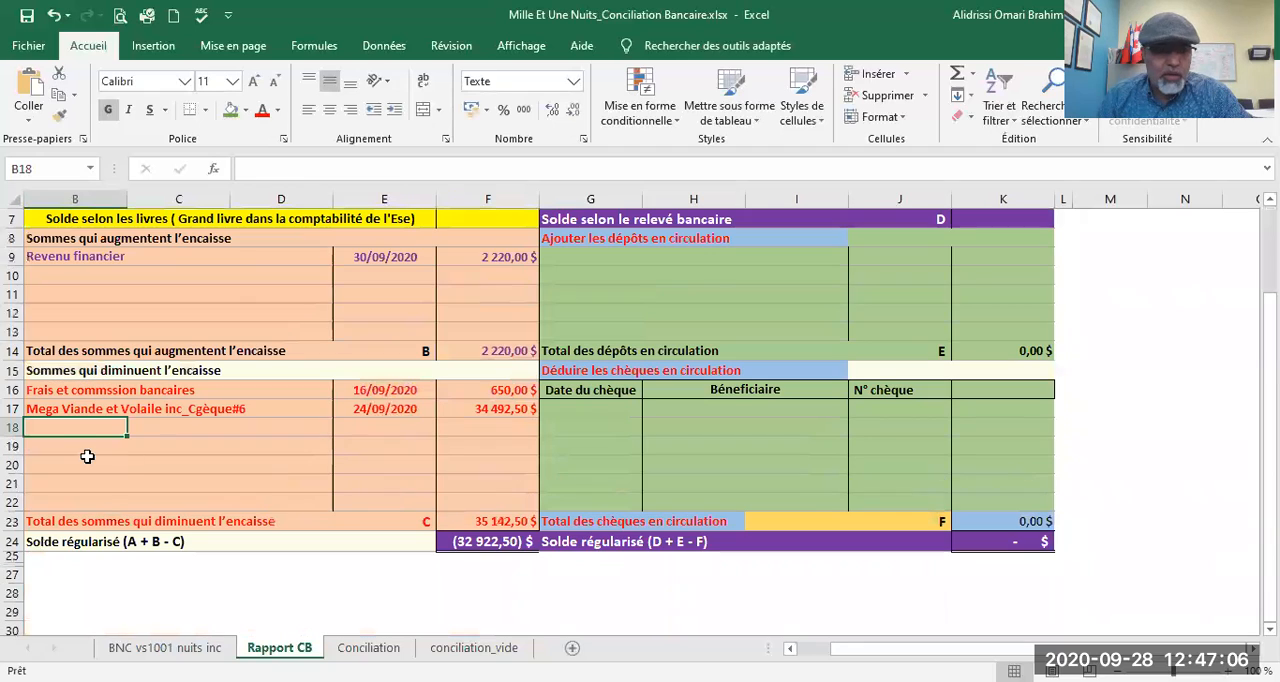
left_click(165, 648)
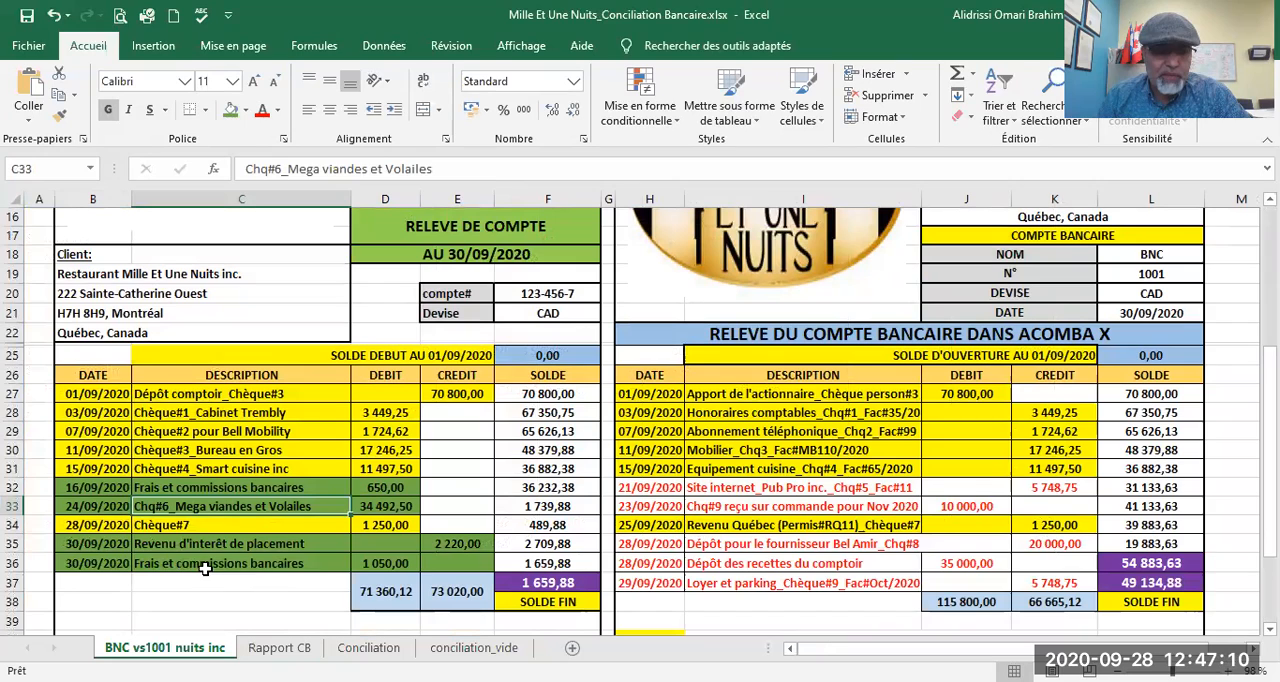
left_click(279, 648)
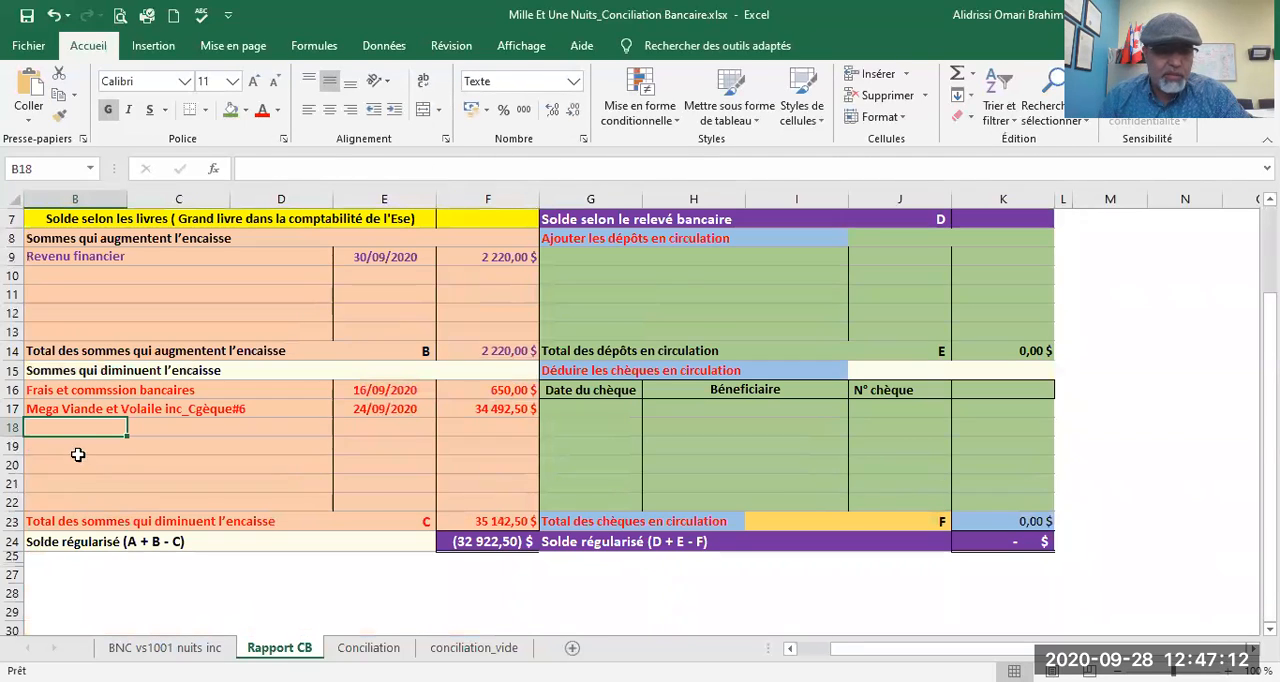
type("Frais et commssion bancaires")
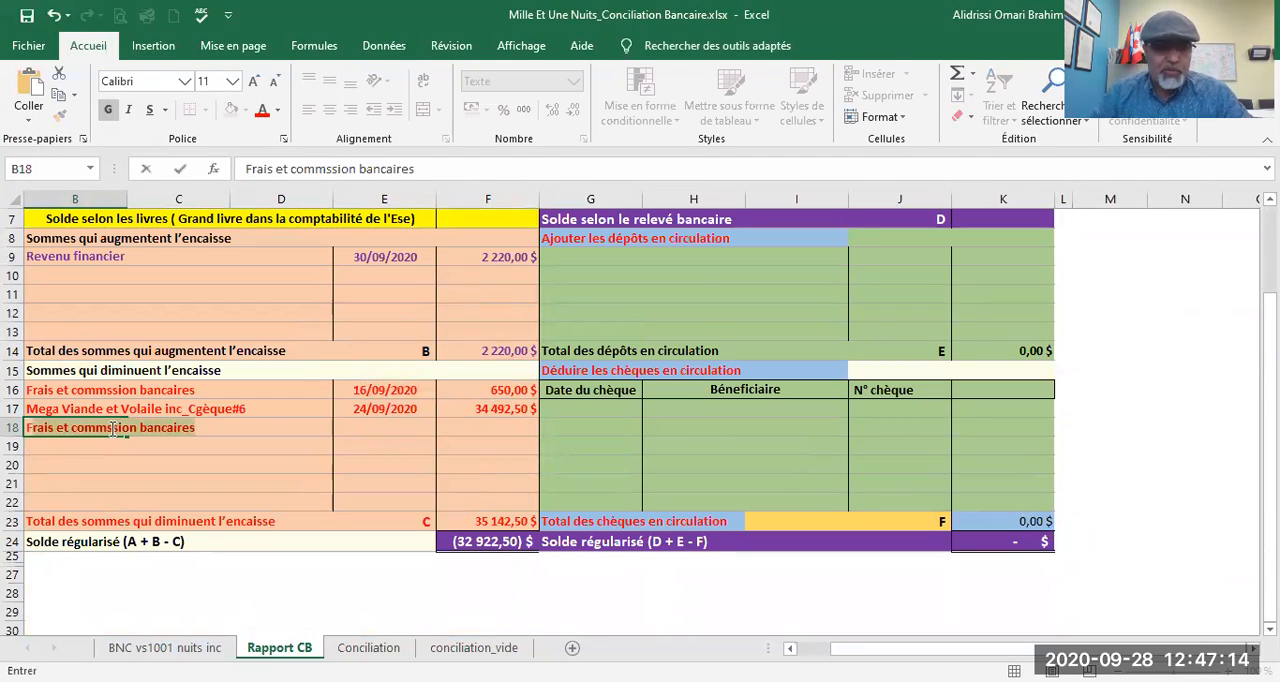
left_click(368, 424)
type("30/09/2020")
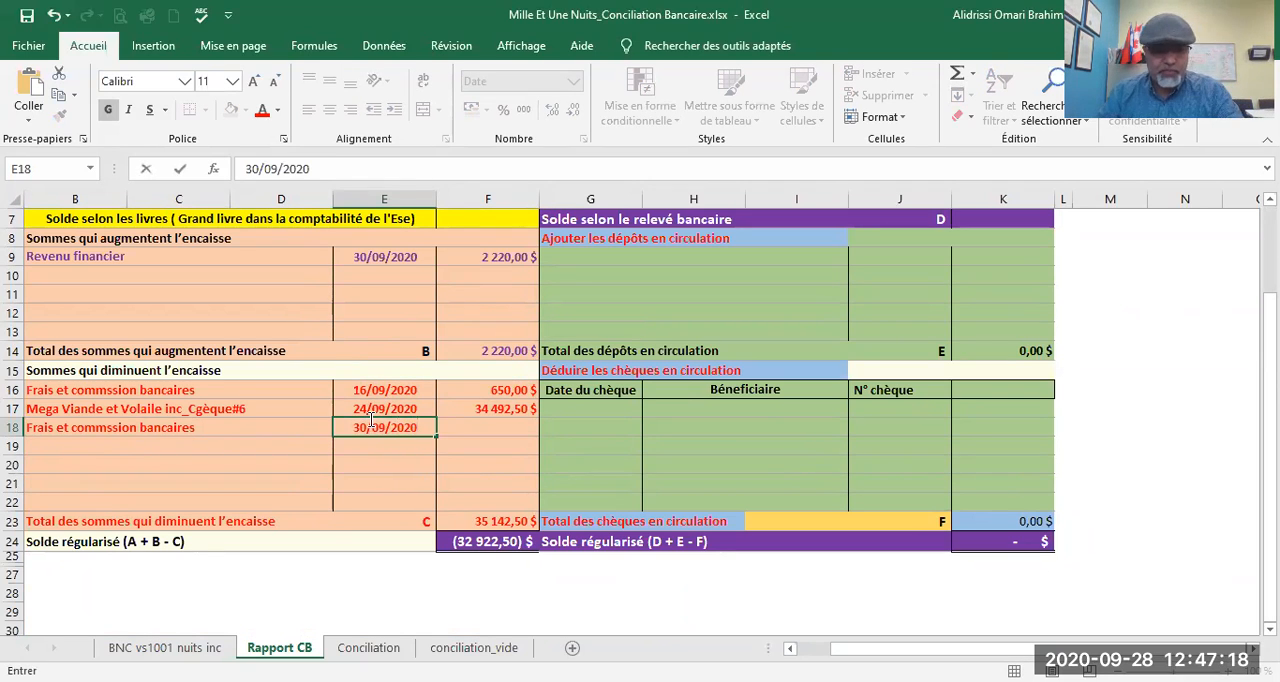
Step: Link the second bank fees amount in F18 to the debit in D36 of the BNC vs1001 nuits inc sheet
key("Tab")
type("=")
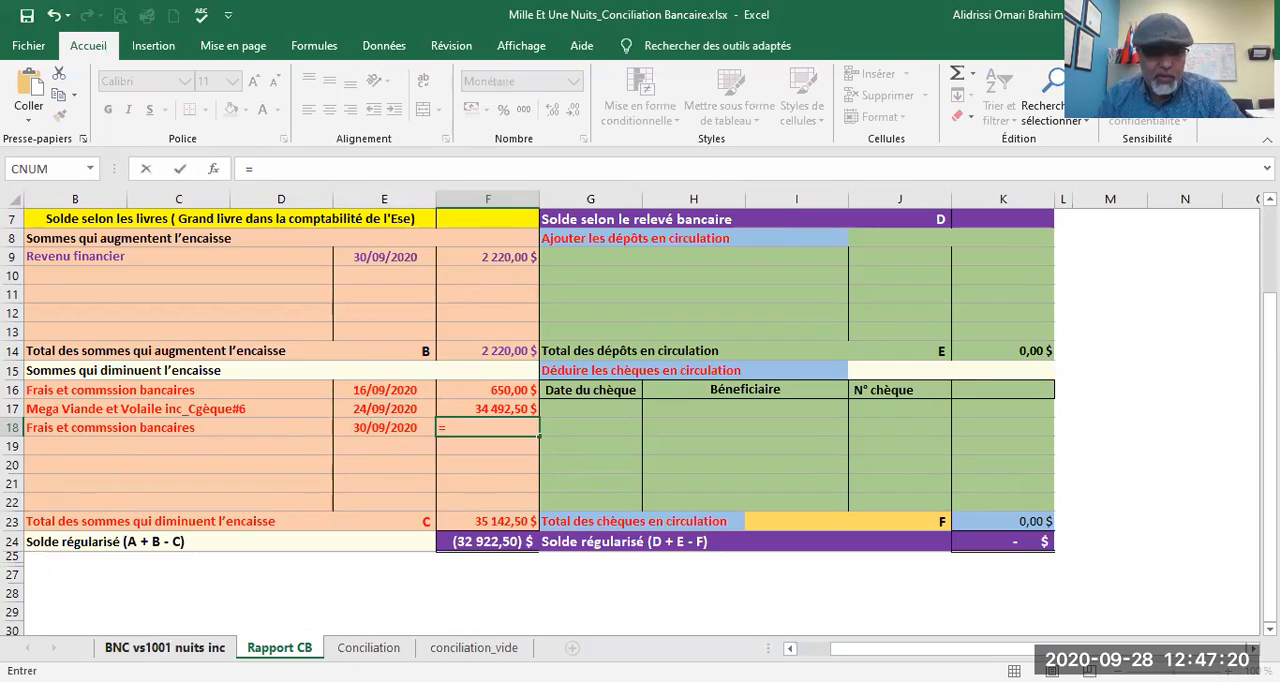
left_click(210, 648)
left_click(375, 563)
key("Return")
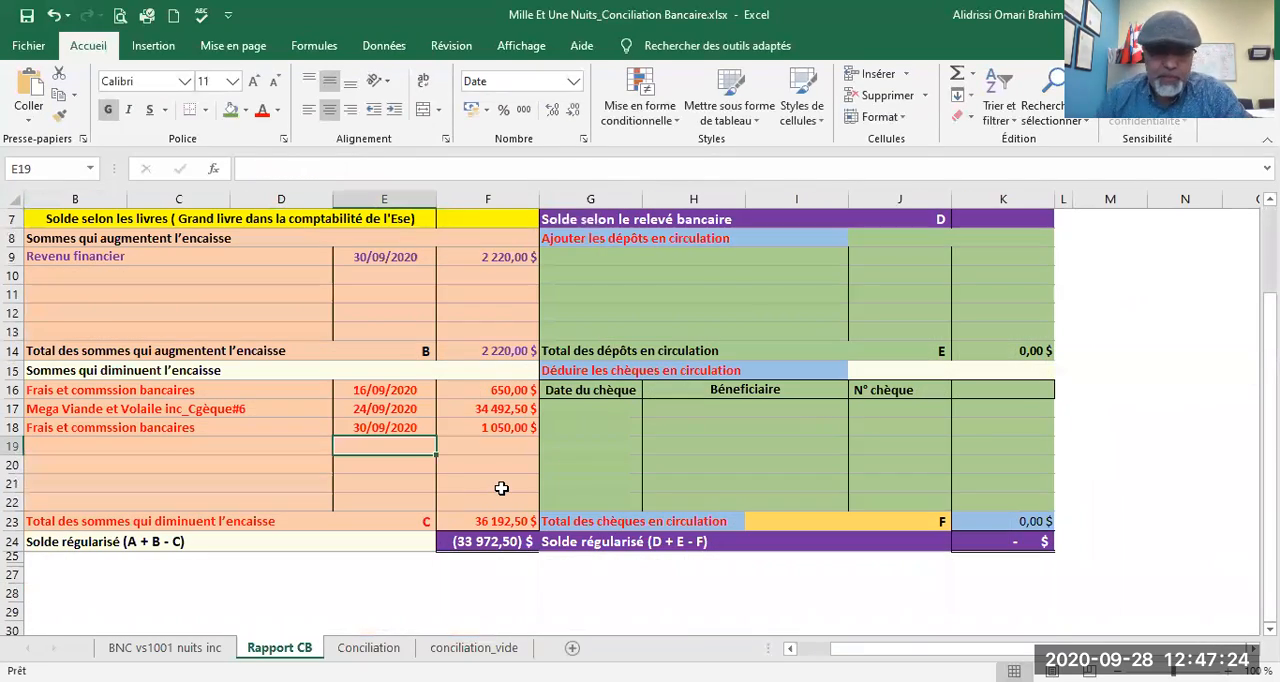
Step: Link the book balance in F7 to the Acomba closing balance in L37, and check the adjusted balance formula in F24
scroll(501, 488, "up", 2)
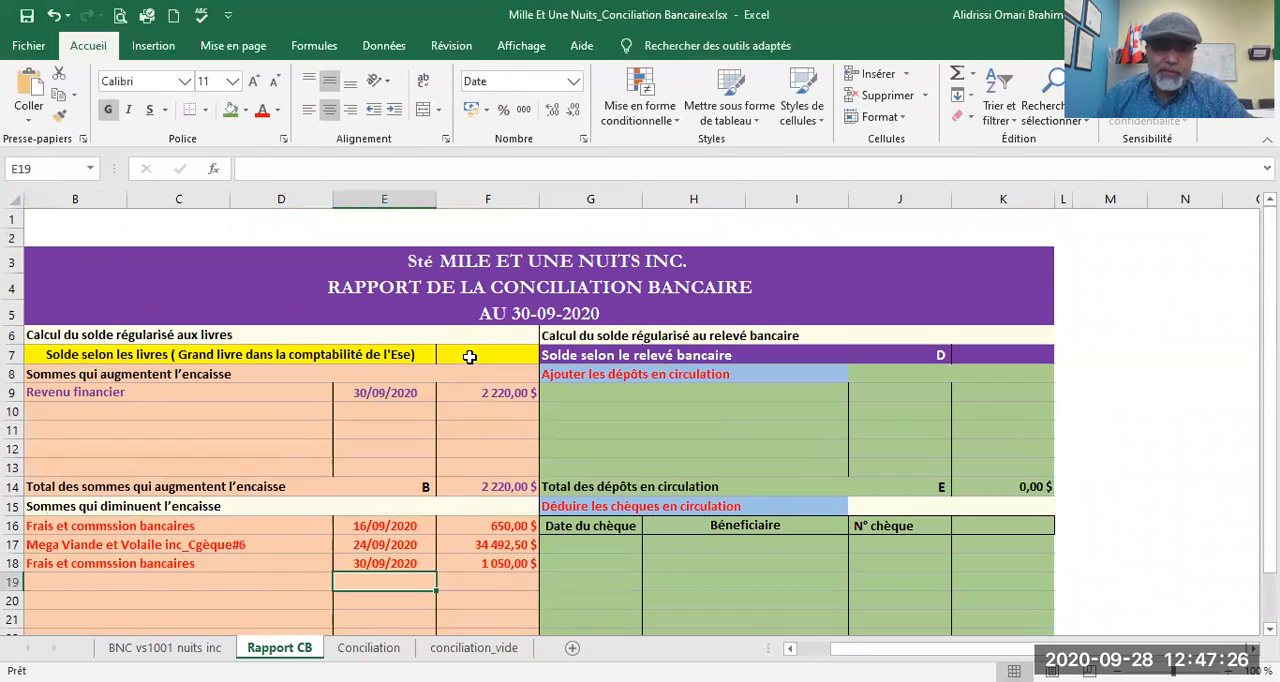
left_click(469, 357)
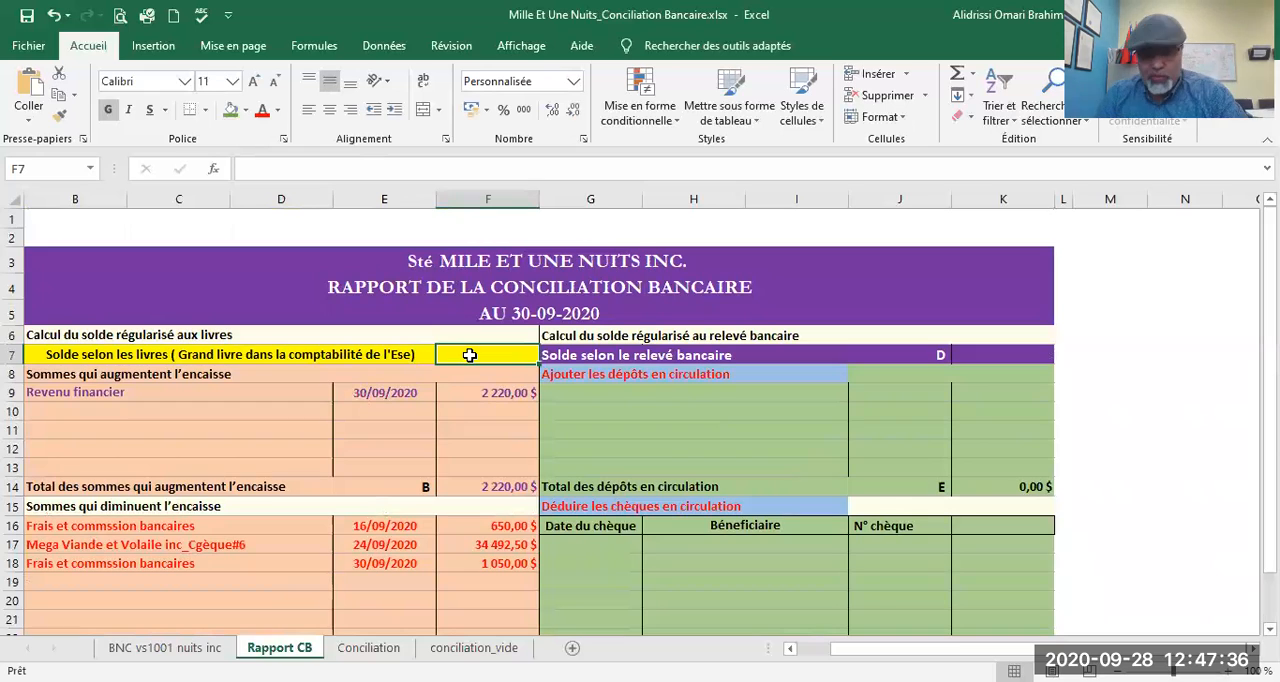
type("=")
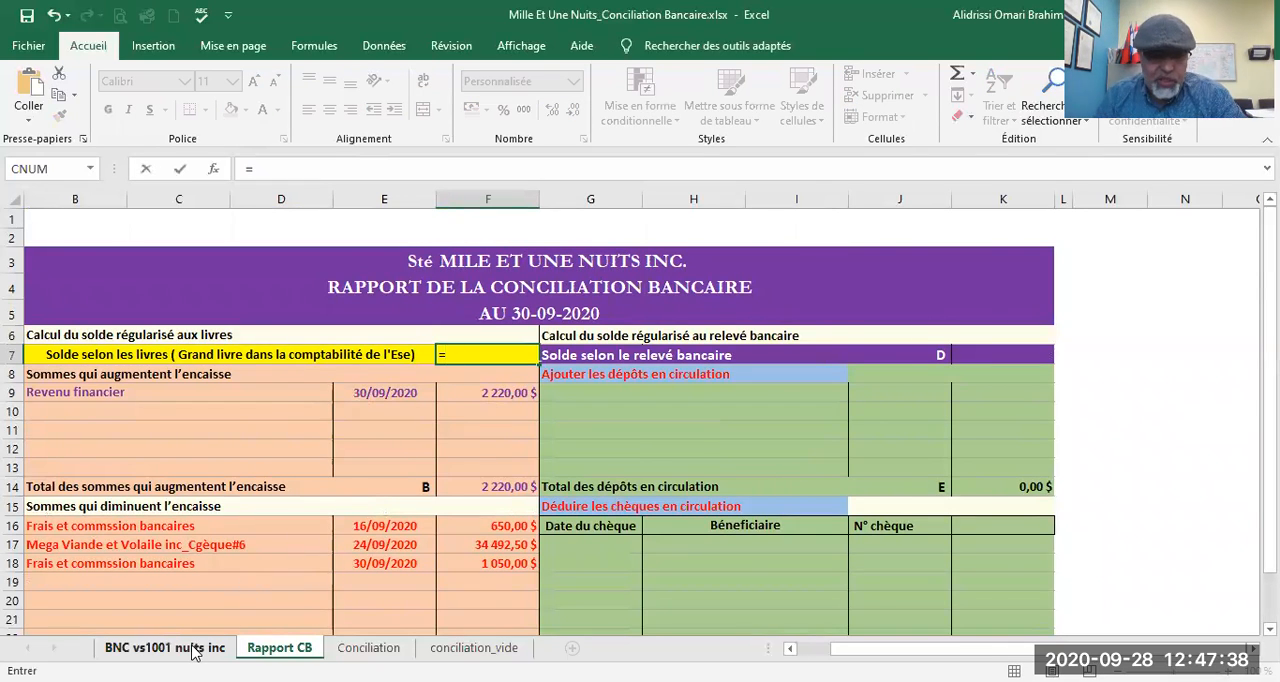
left_click(205, 647)
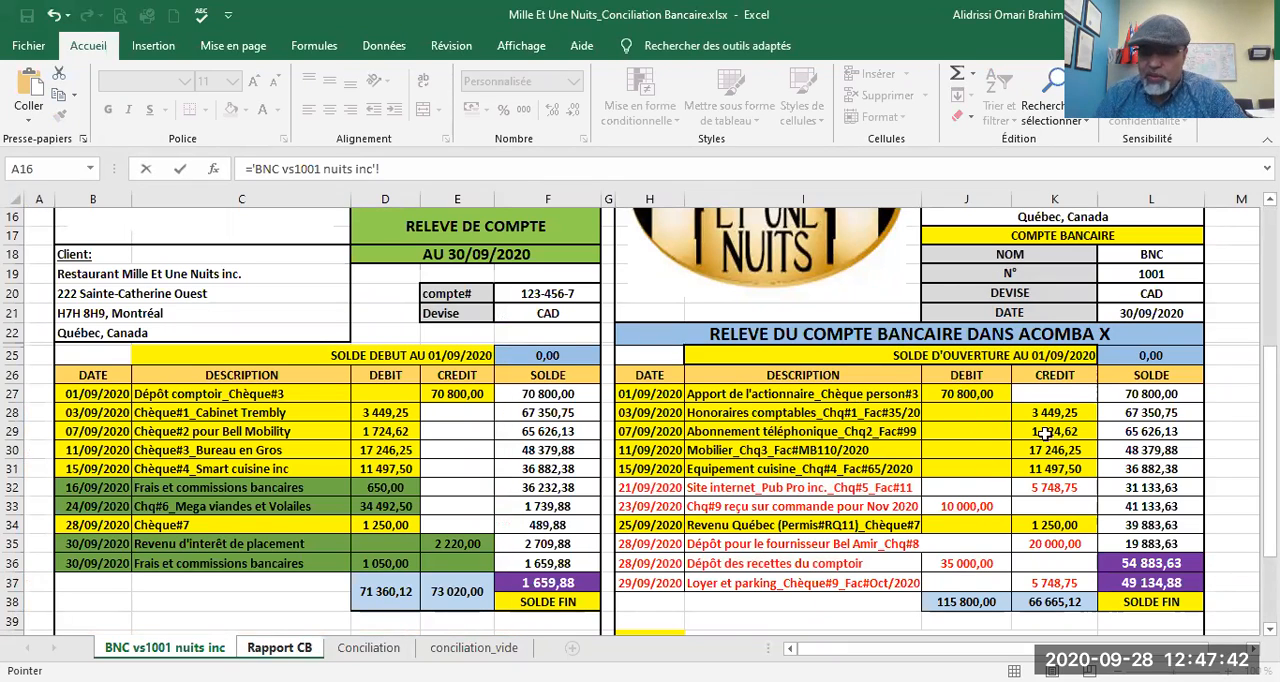
scroll(1064, 443, "down", 1)
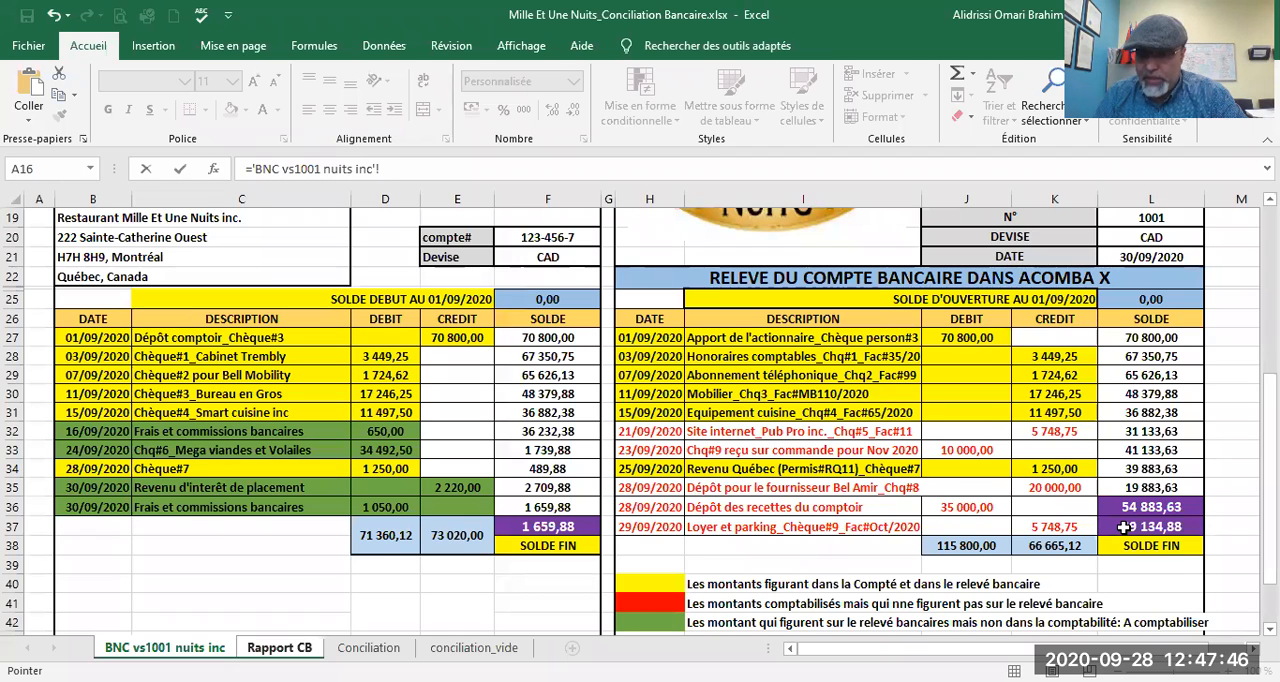
key("ctrl+Page_Down")
scroll(747, 539, "down", 4)
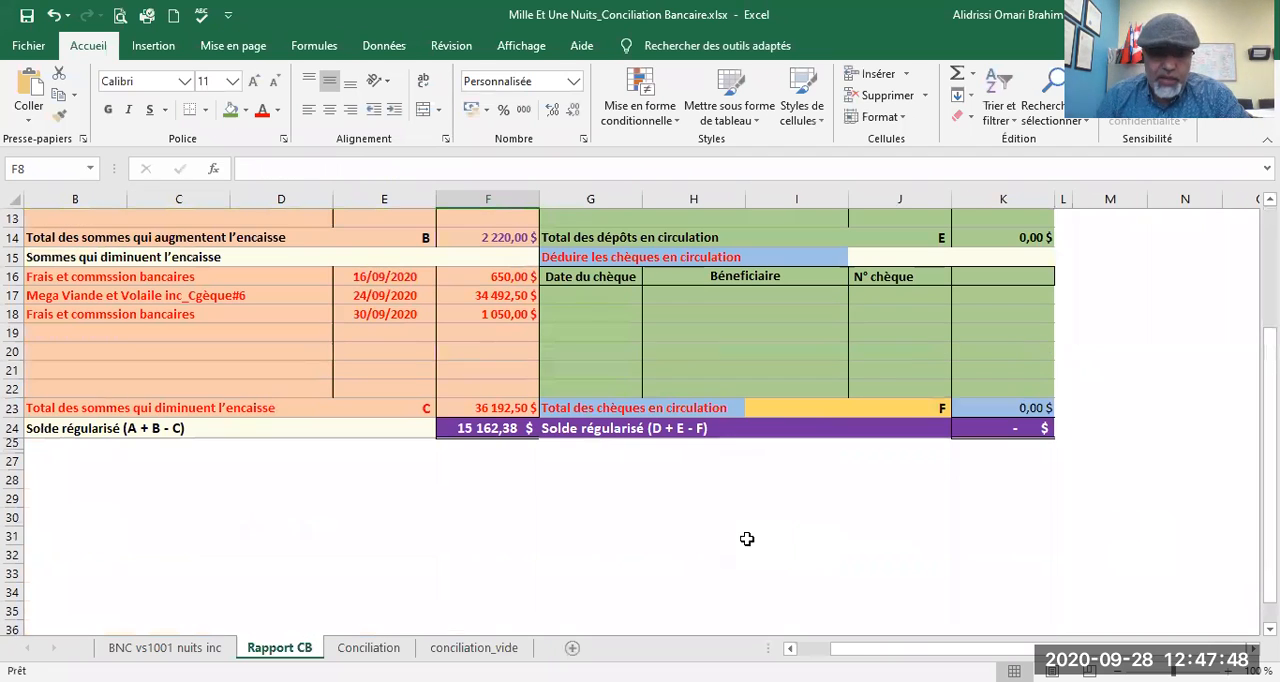
left_click(460, 430)
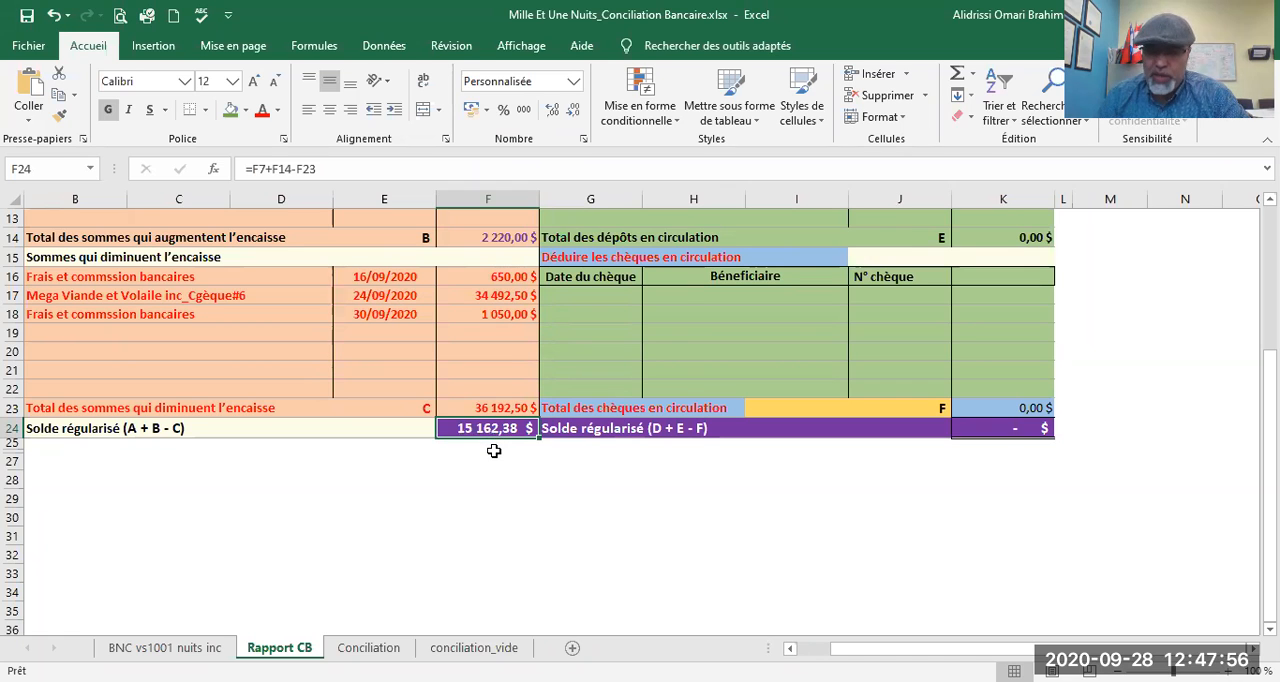
Step: Link K6, on the bank statement side of the report, to the statement's closing balance in F37 of the BNC vs1001 nuits inc sheet
scroll(494, 445, "up", 4)
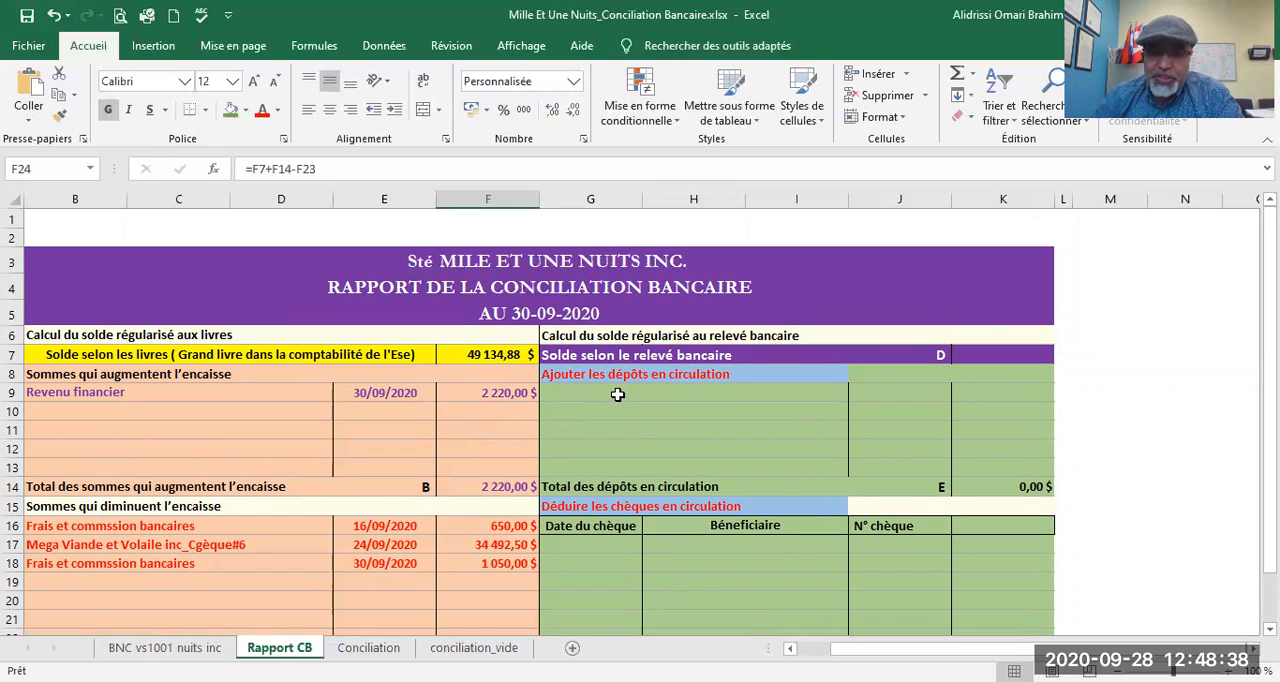
left_click(987, 333)
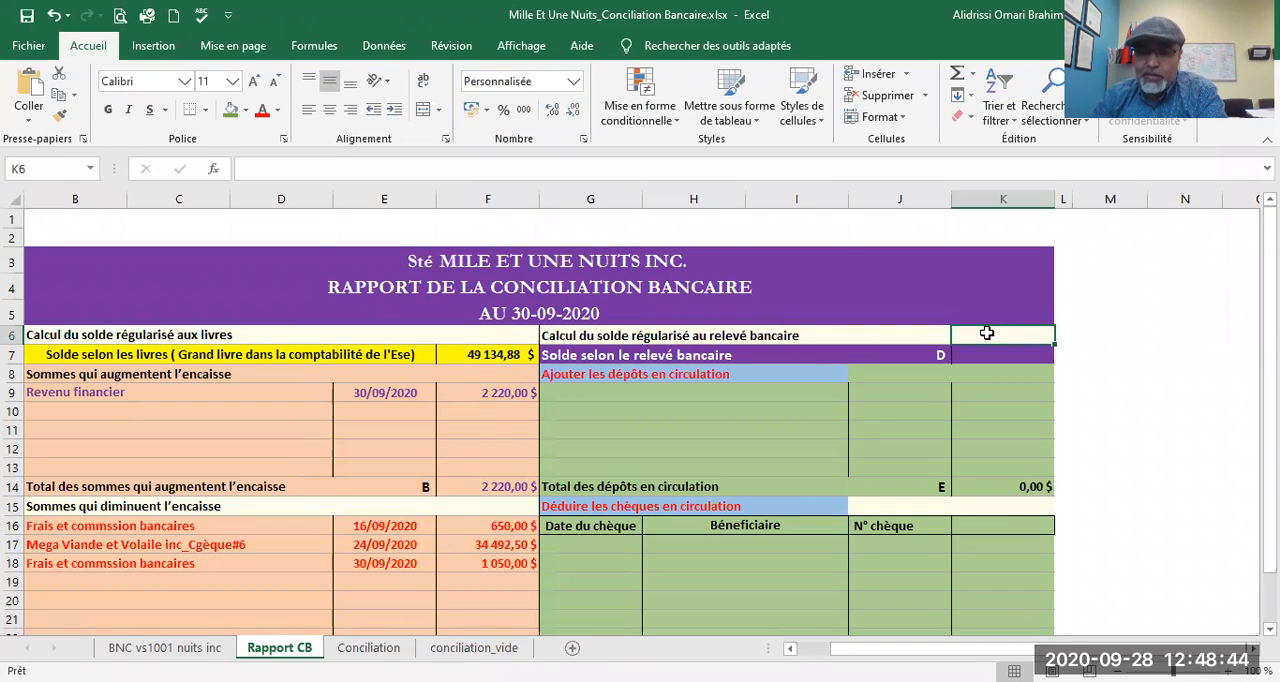
type("=")
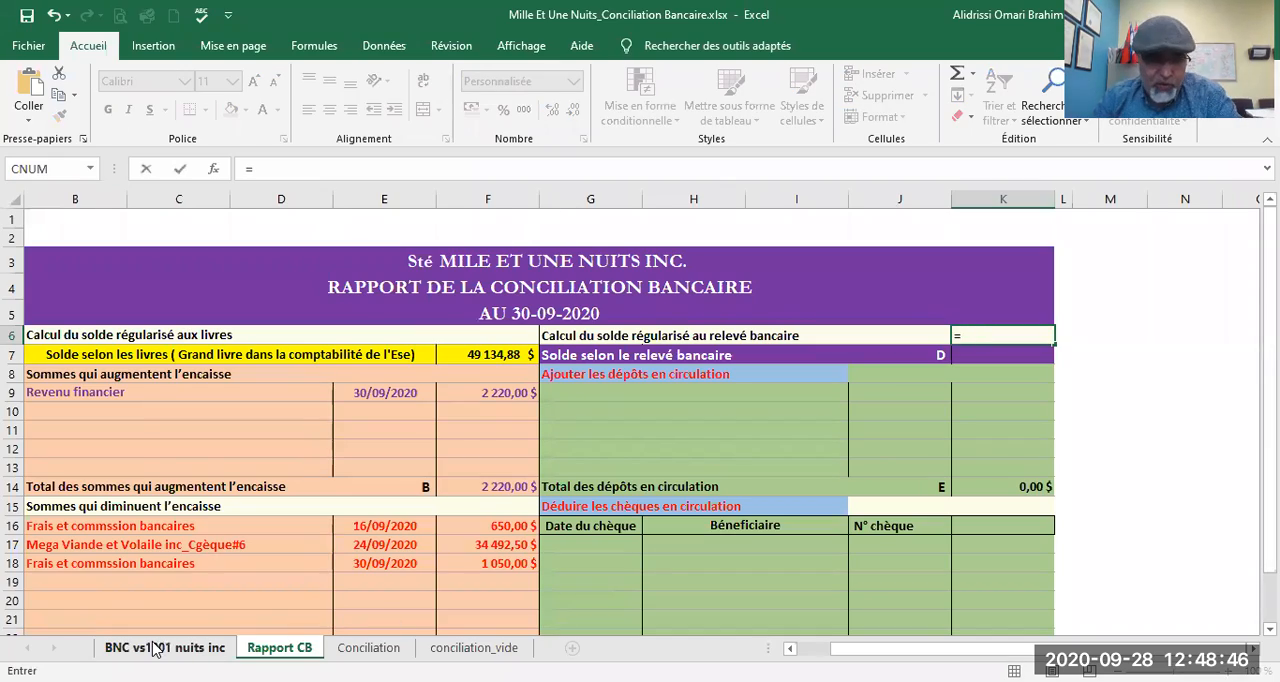
left_click(158, 647)
scroll(510, 247, "up", 3)
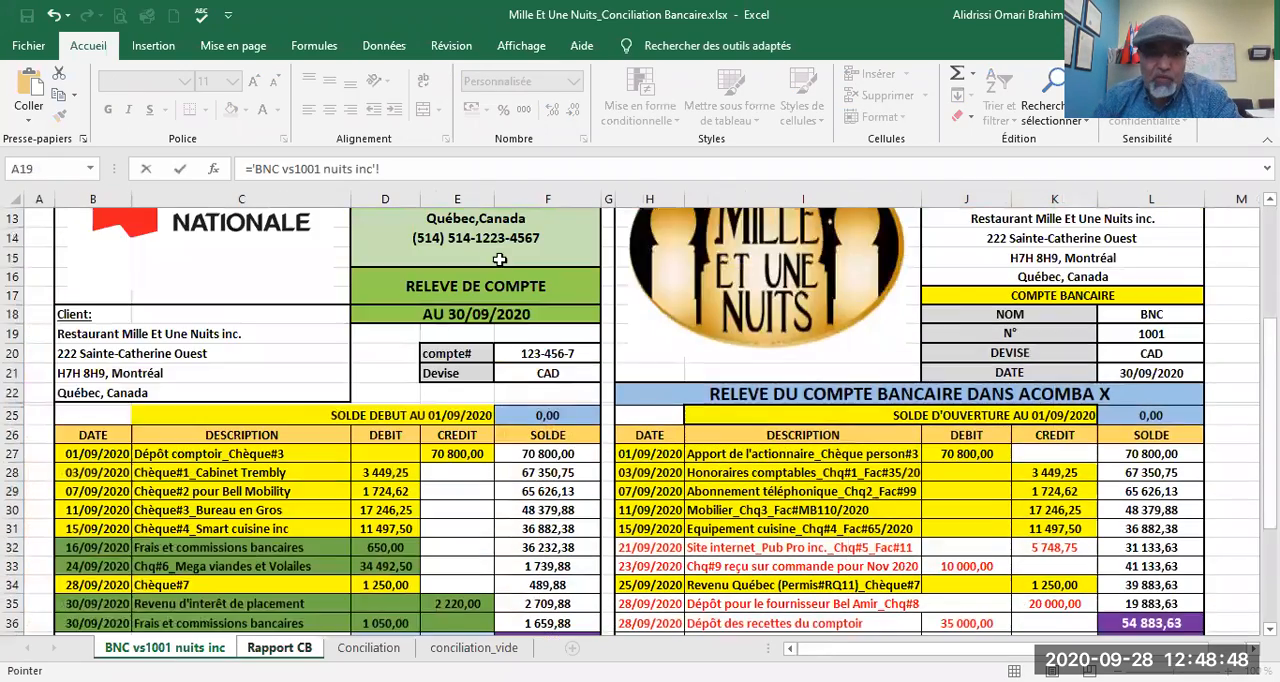
scroll(537, 409, "down", 5)
left_click(538, 447)
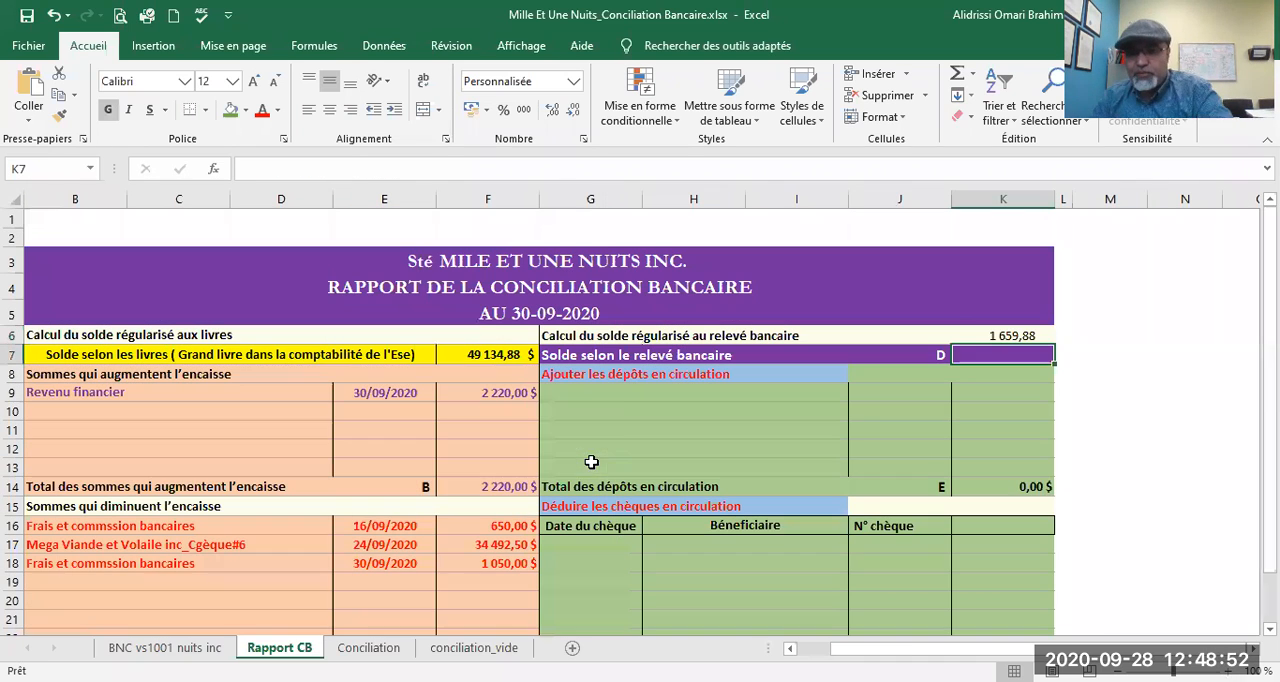
key("Return")
Step: Enter the deposit in transit "Avance reçue sur une commande livrable en nov2020" in G9, after checking the Acomba ledger entries
left_click(604, 391)
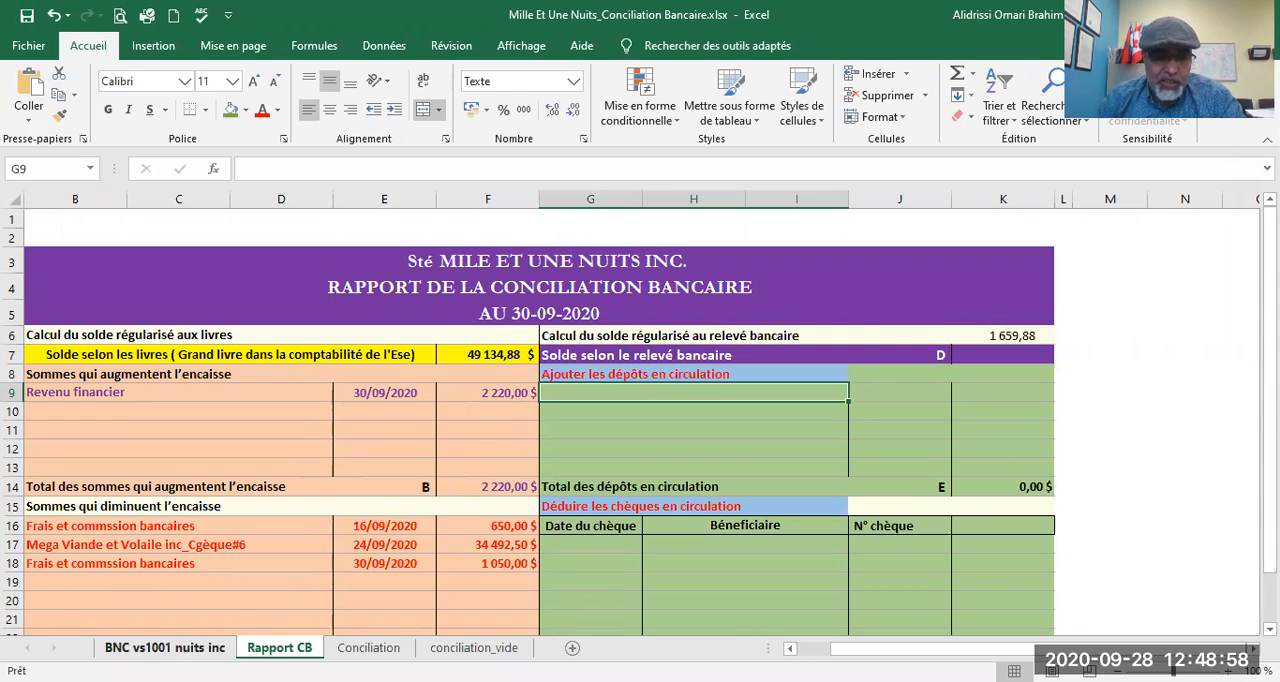
left_click(186, 650)
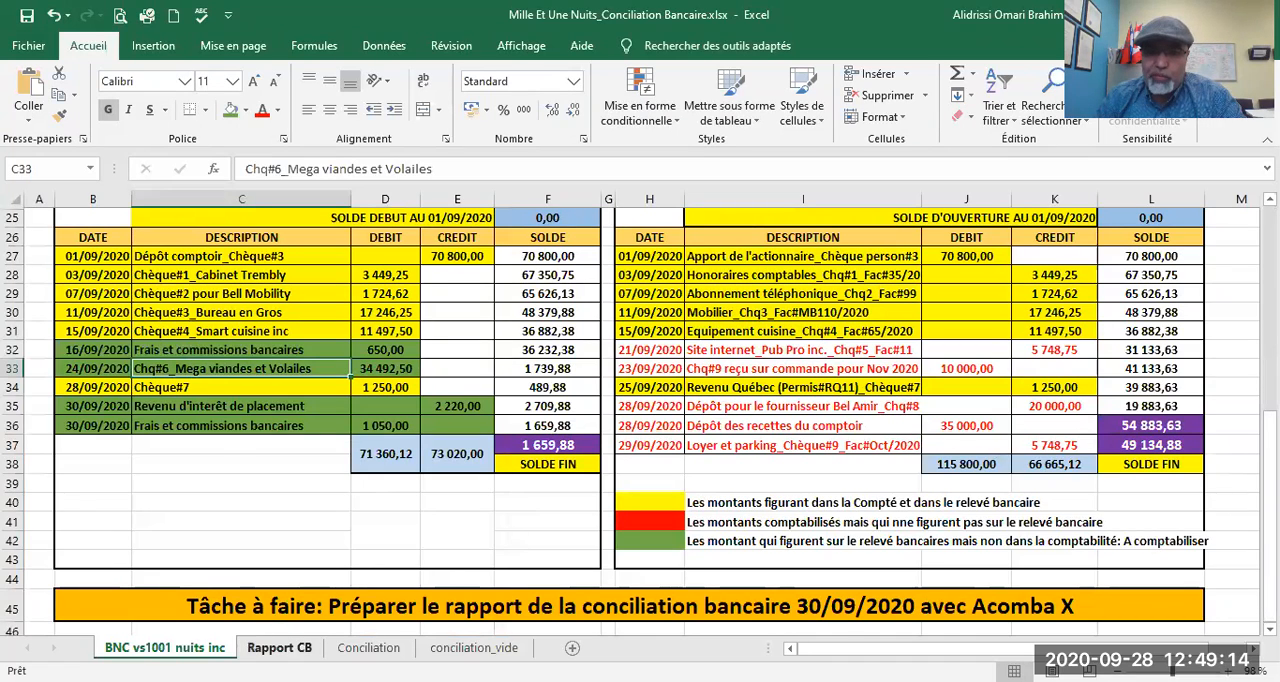
left_click(279, 647)
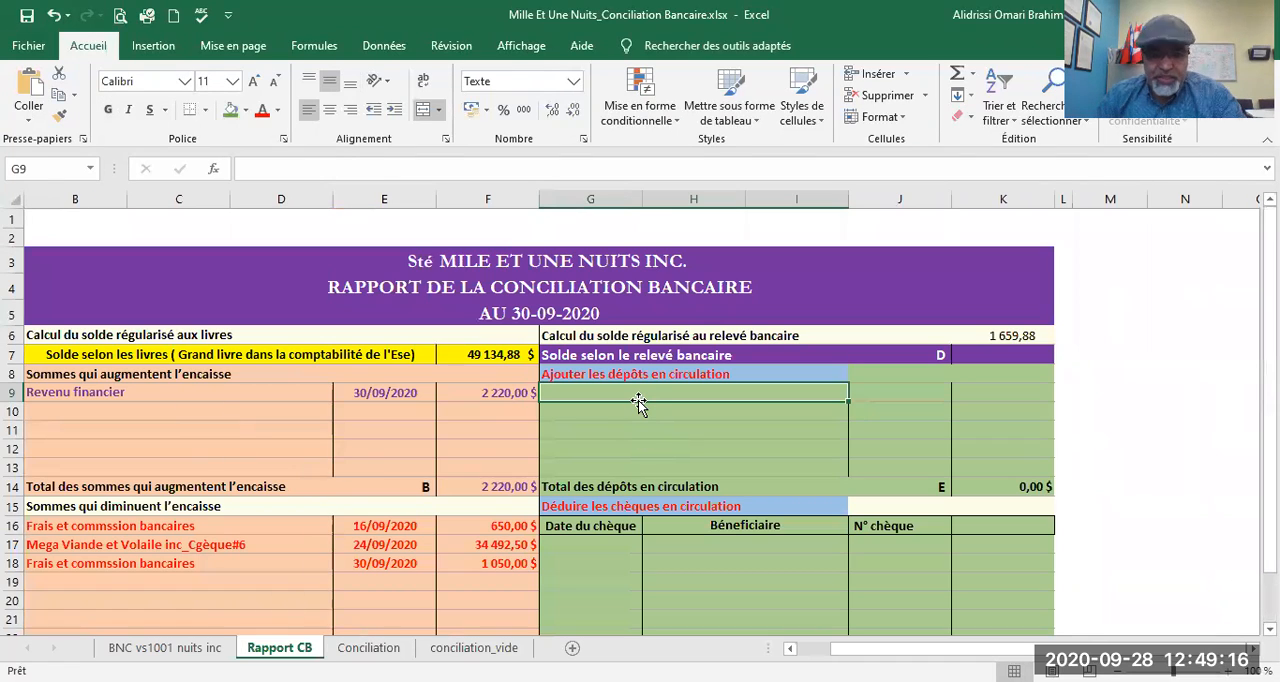
type("Ch")
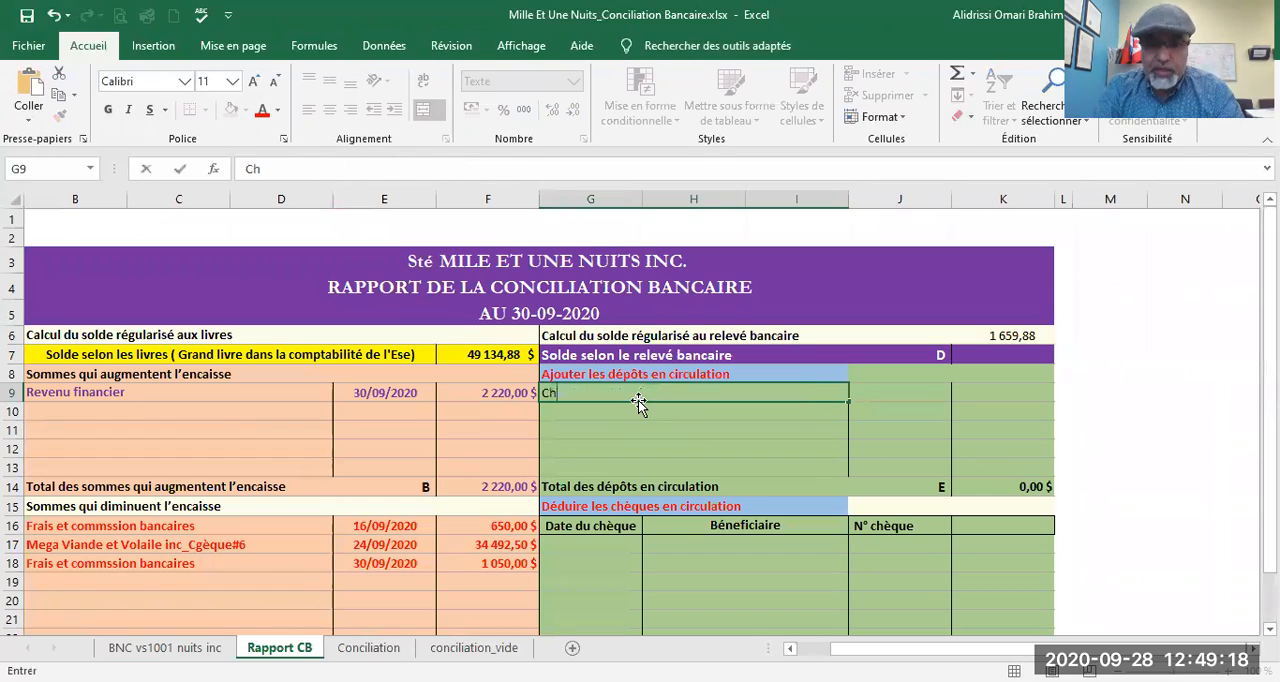
key("BackSpace")
key("BackSpace")
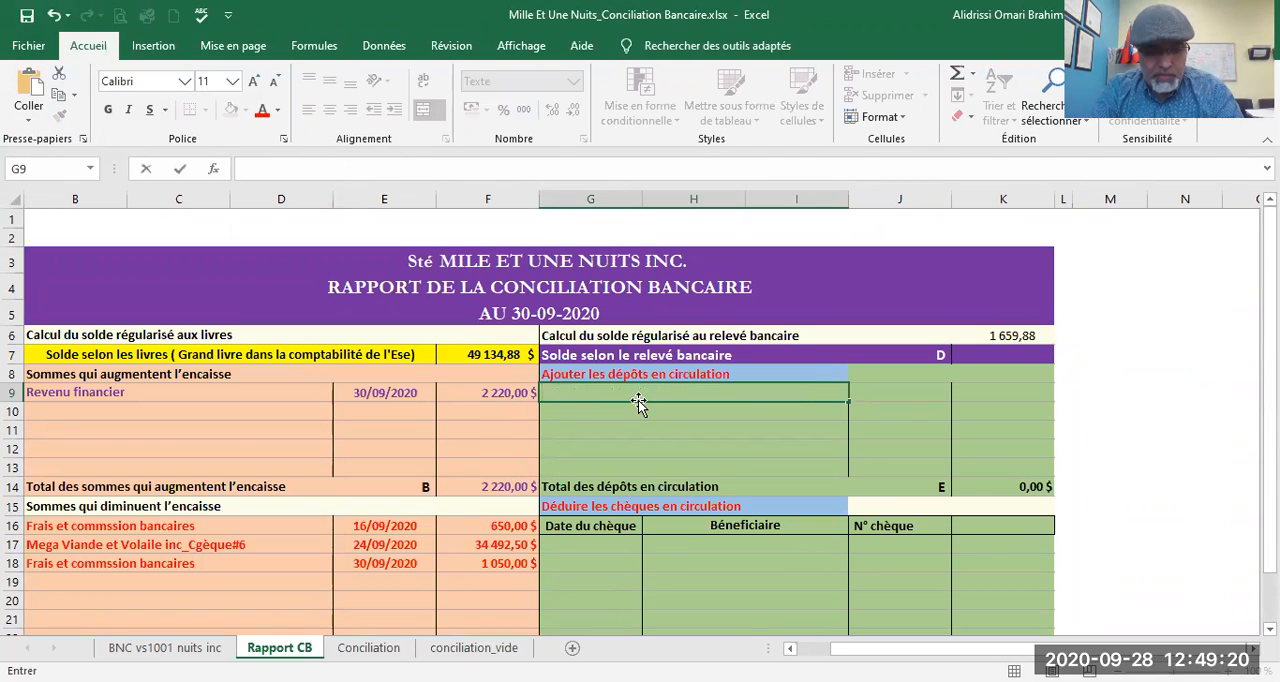
type("A")
key("BackSpace")
type("vance reçue sur une commande livr")
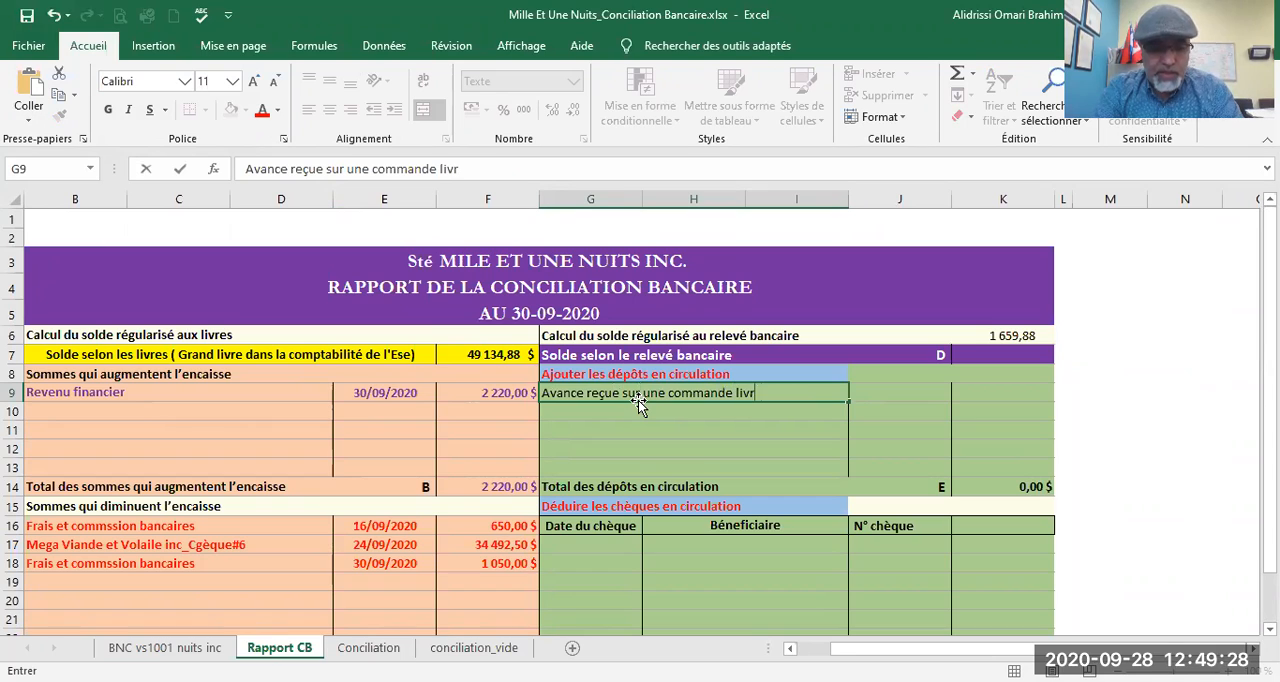
type("able en")
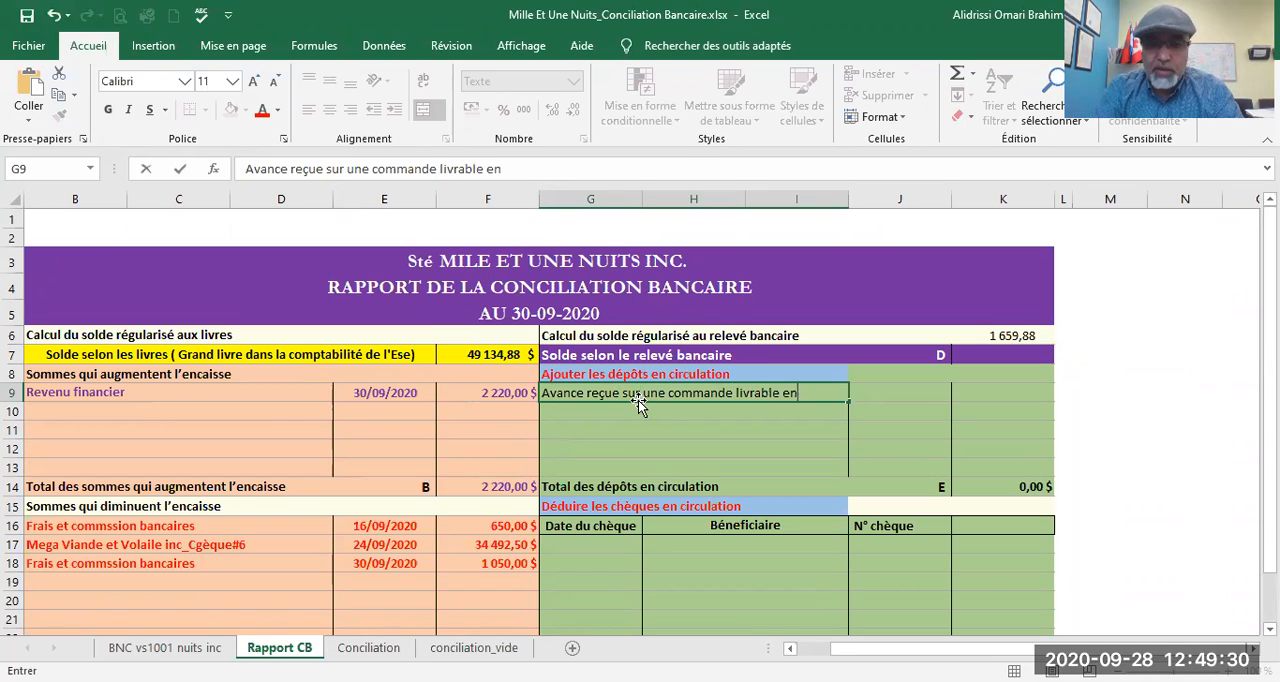
type(" nov")
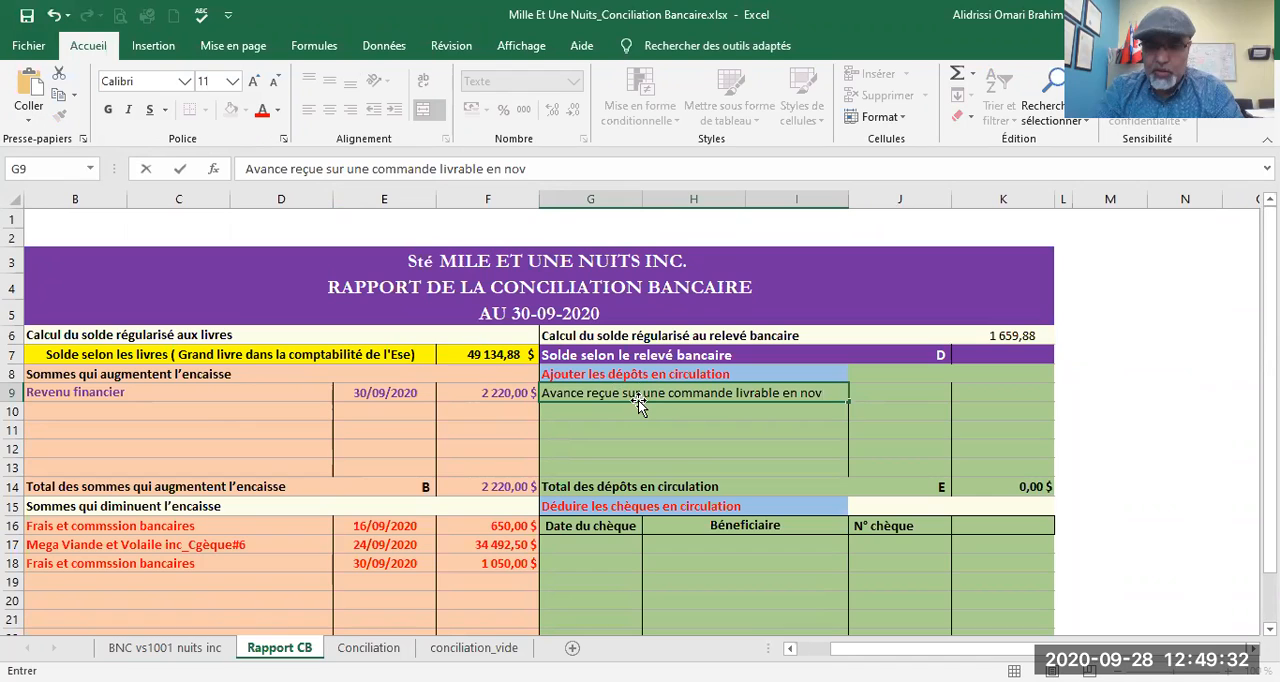
type("2020")
left_click(806, 436)
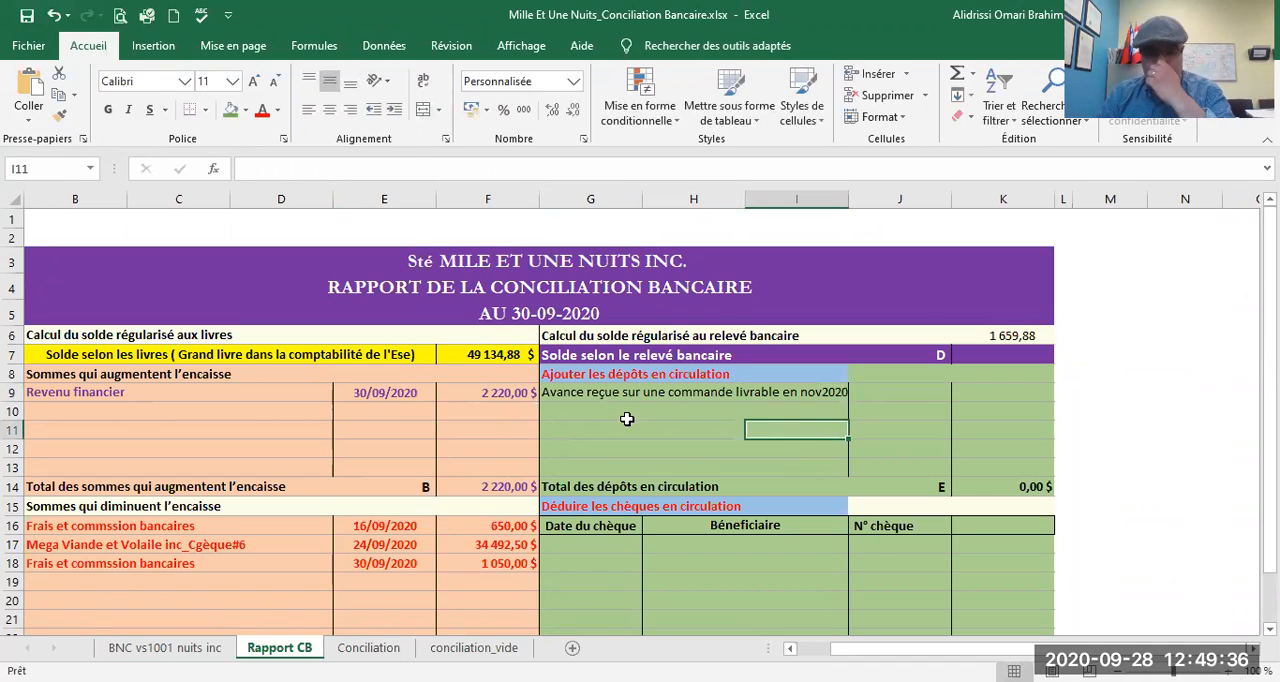
Step: Enter the reference "Chèque#9" in J9 for the advance received and check it against the ledger
left_click(890, 393)
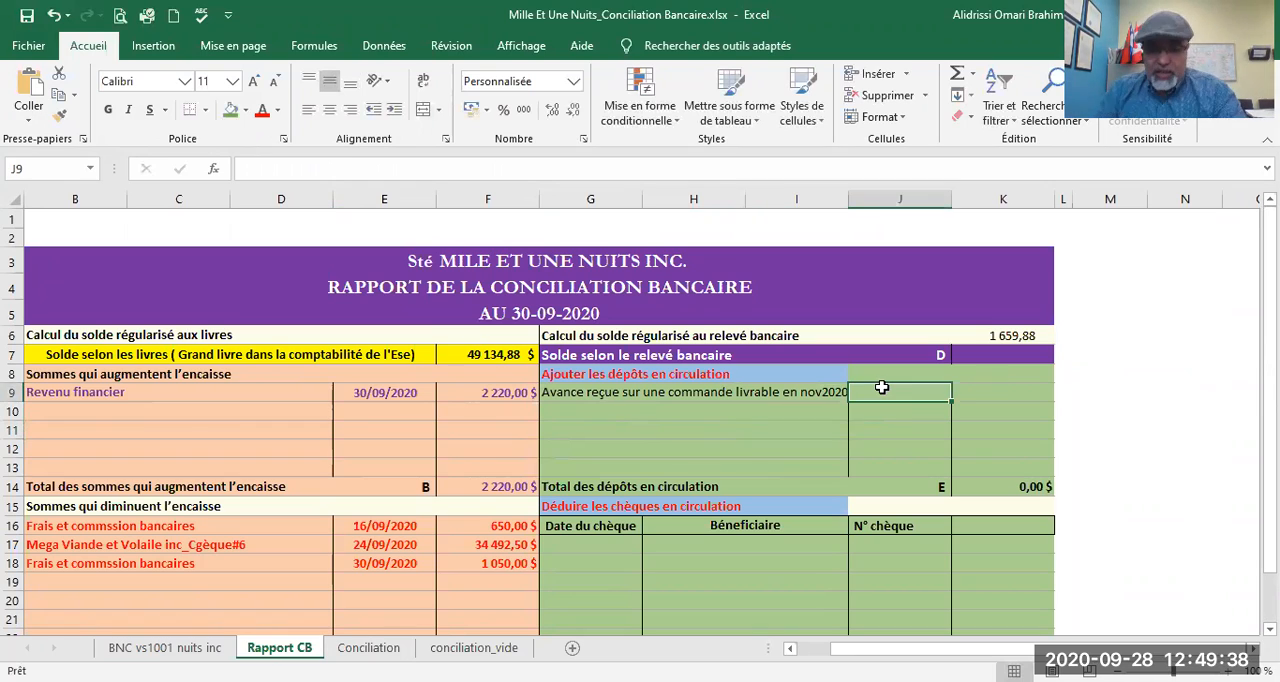
type("Chèque#9")
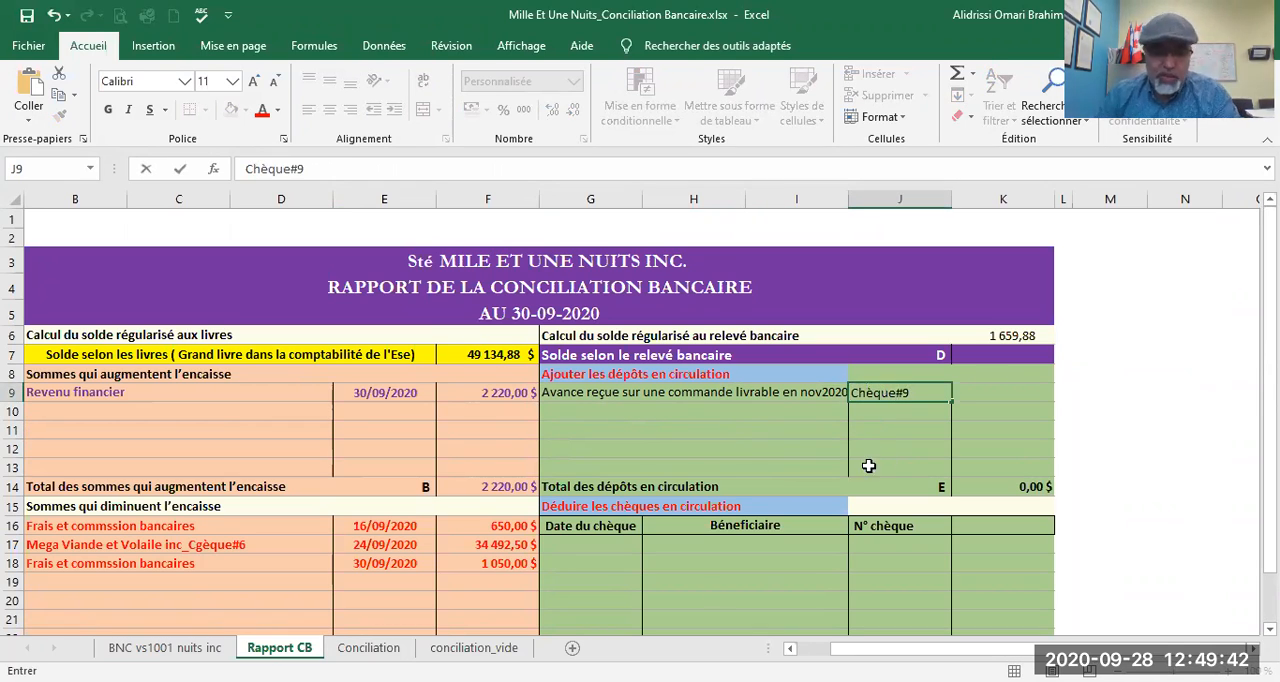
left_click(172, 649)
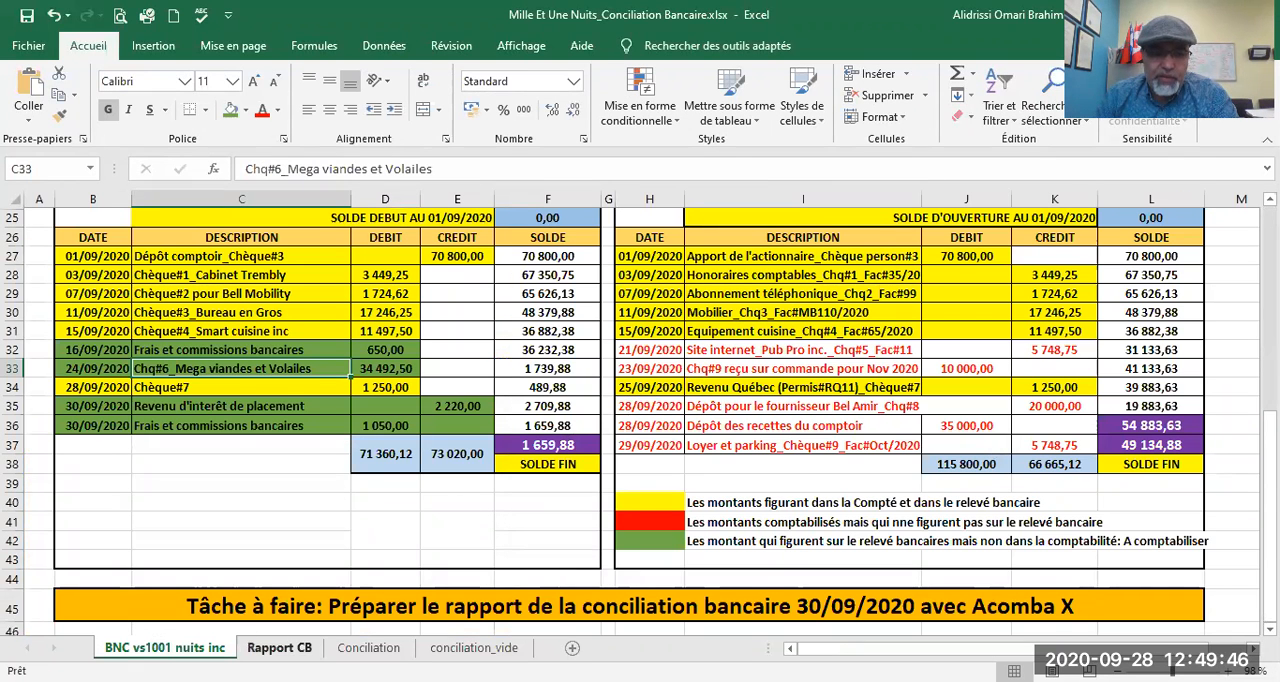
left_click(279, 648)
Step: Link the advance's amount in K9 to the debit in J33 of the BNC vs1001 nuits inc sheet
left_click(985, 393)
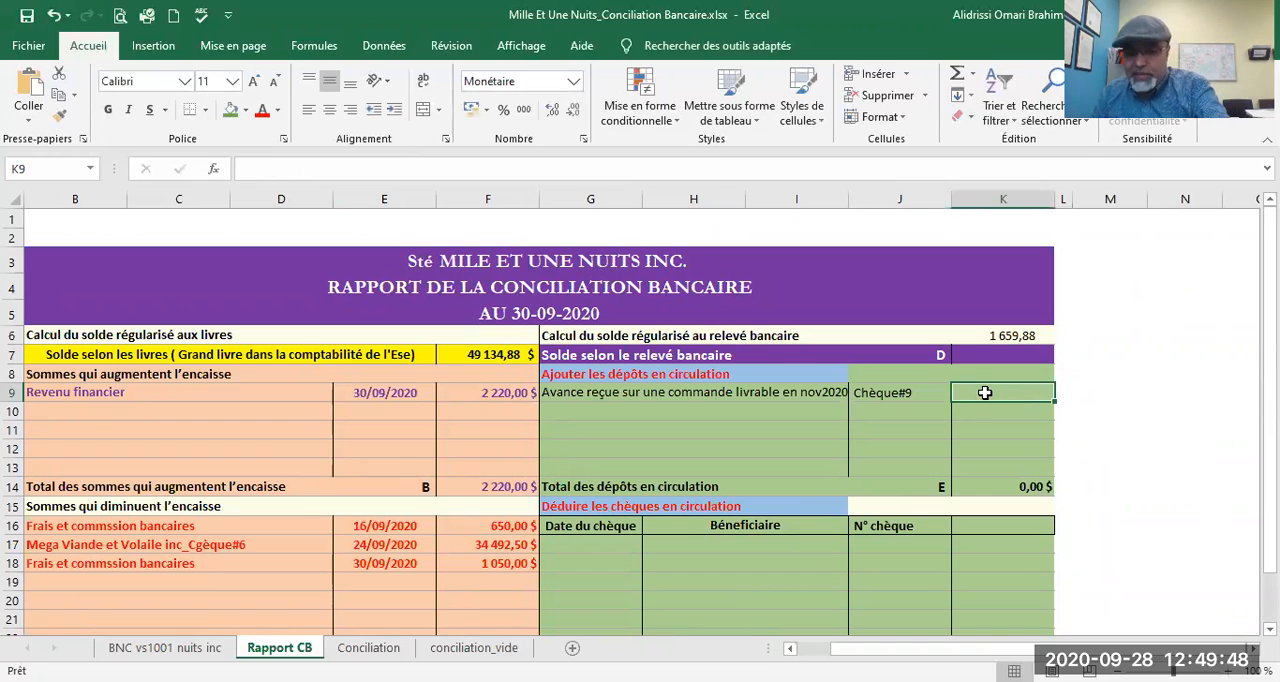
type("=")
left_click(160, 648)
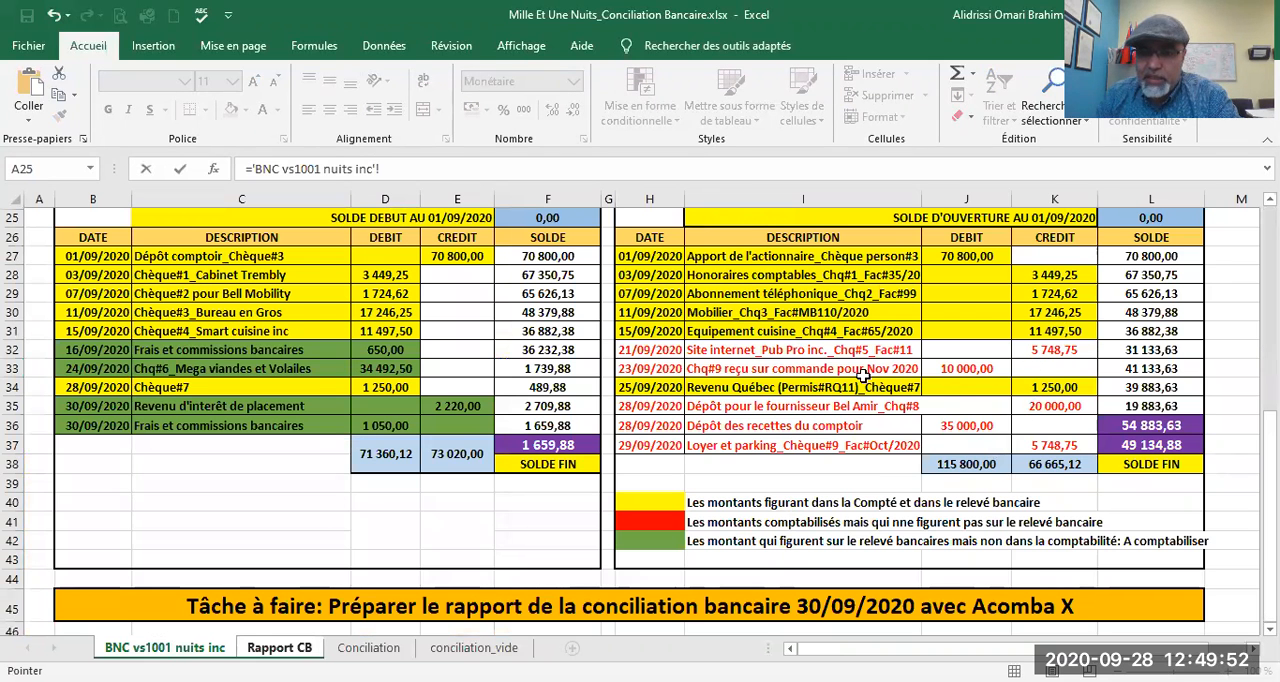
left_click(966, 369)
key("Return")
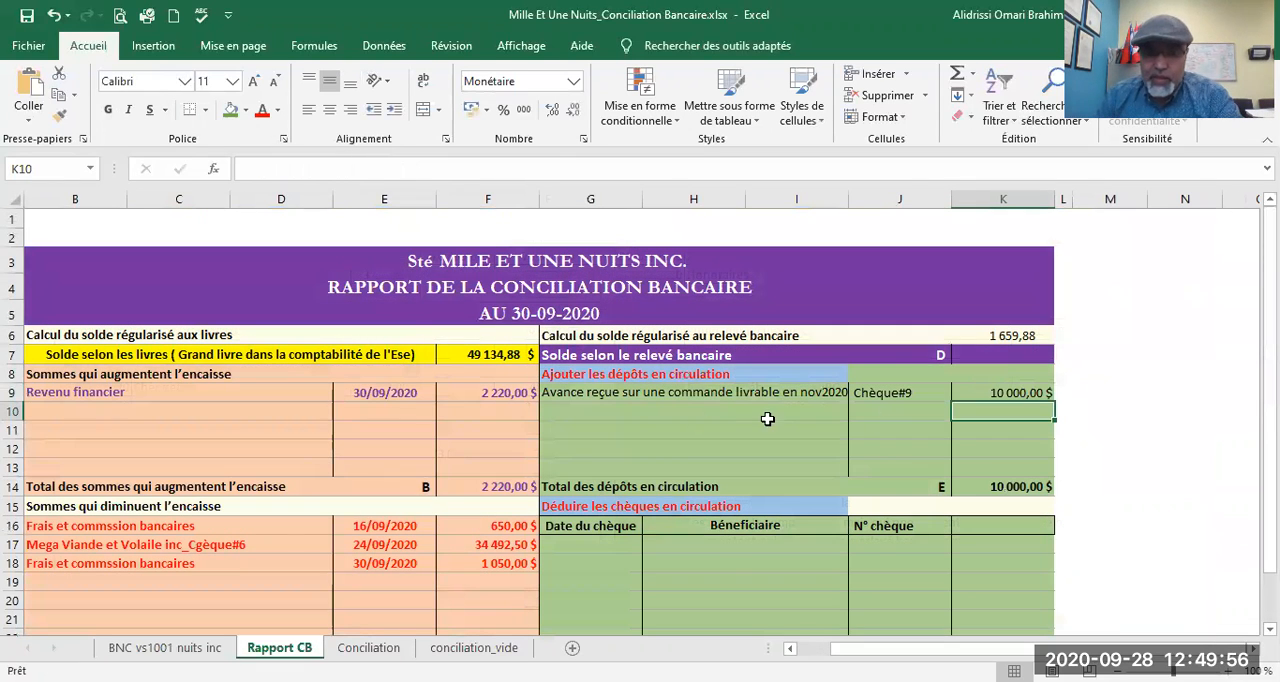
Step: Add the second deposit in transit, "Recettes déposées au comptoire bancaire", in G10, after checking the ledger
left_click(558, 408)
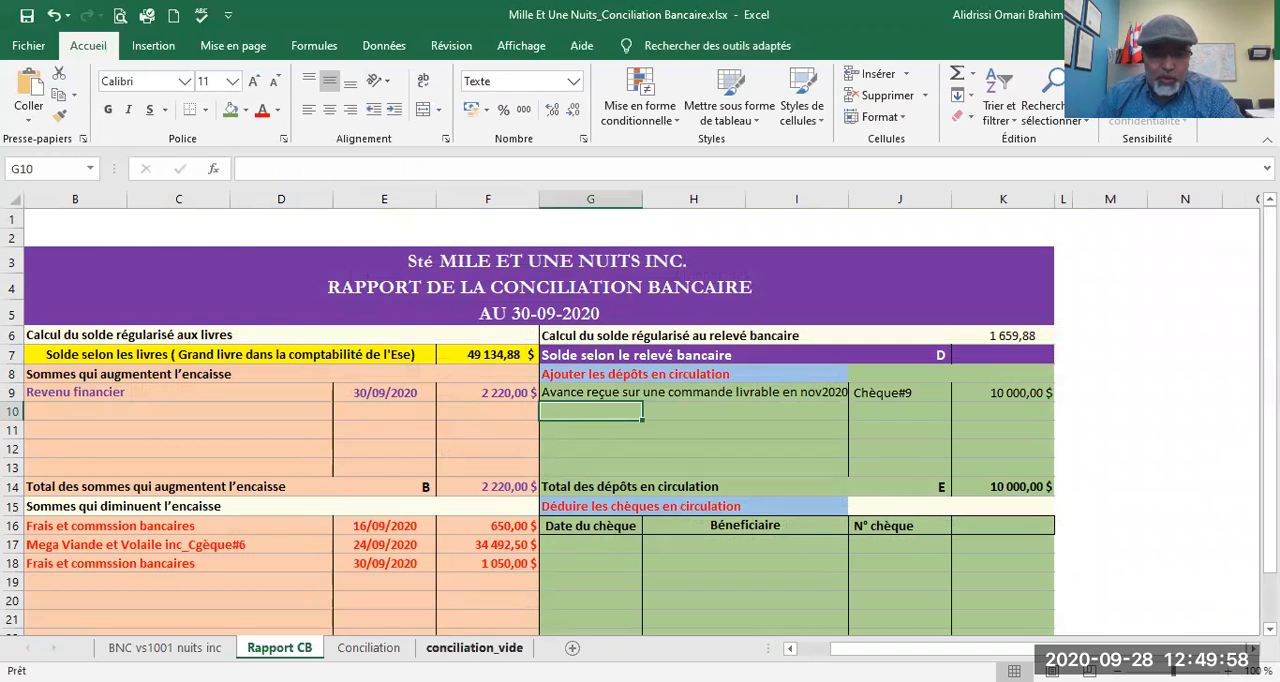
left_click(165, 648)
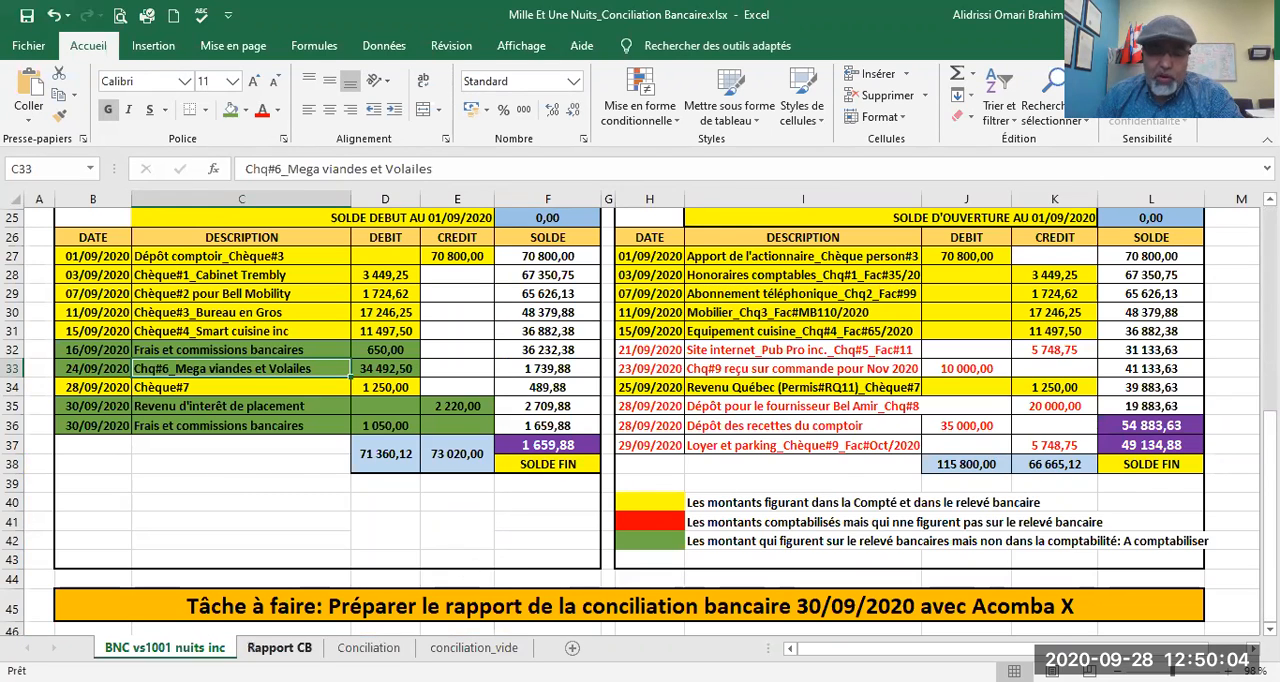
left_click(279, 648)
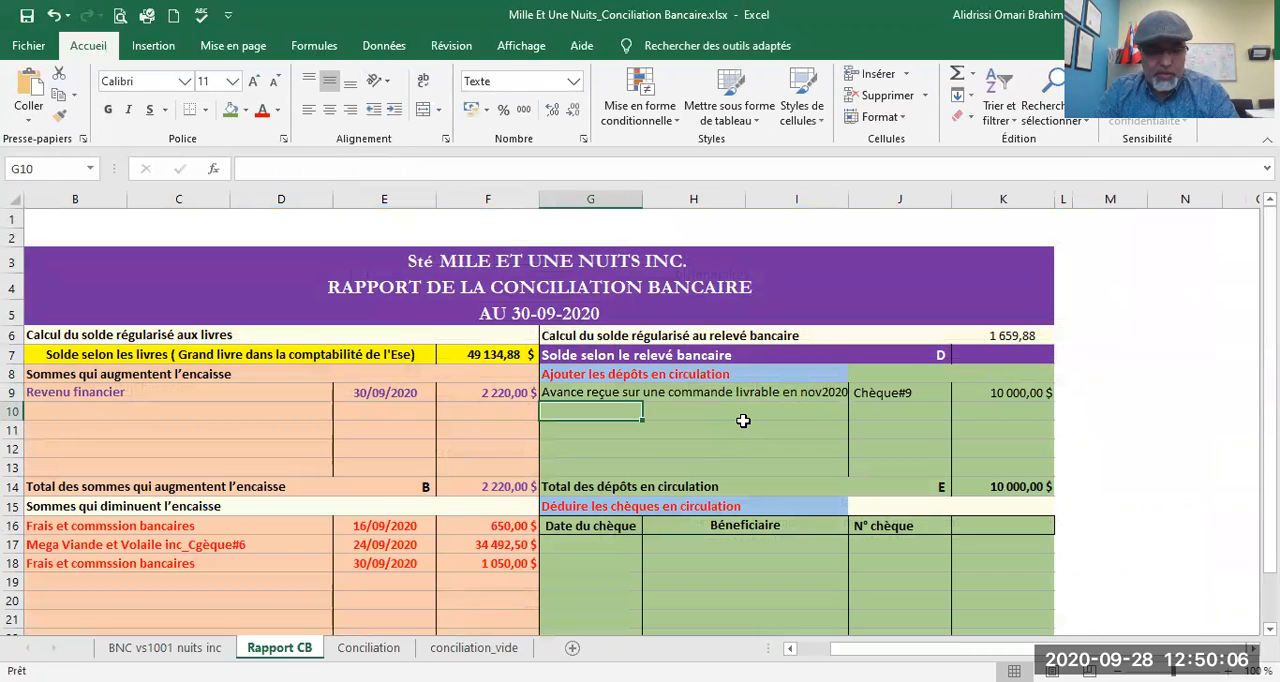
type("Recettes déposées au comptoire bancaire")
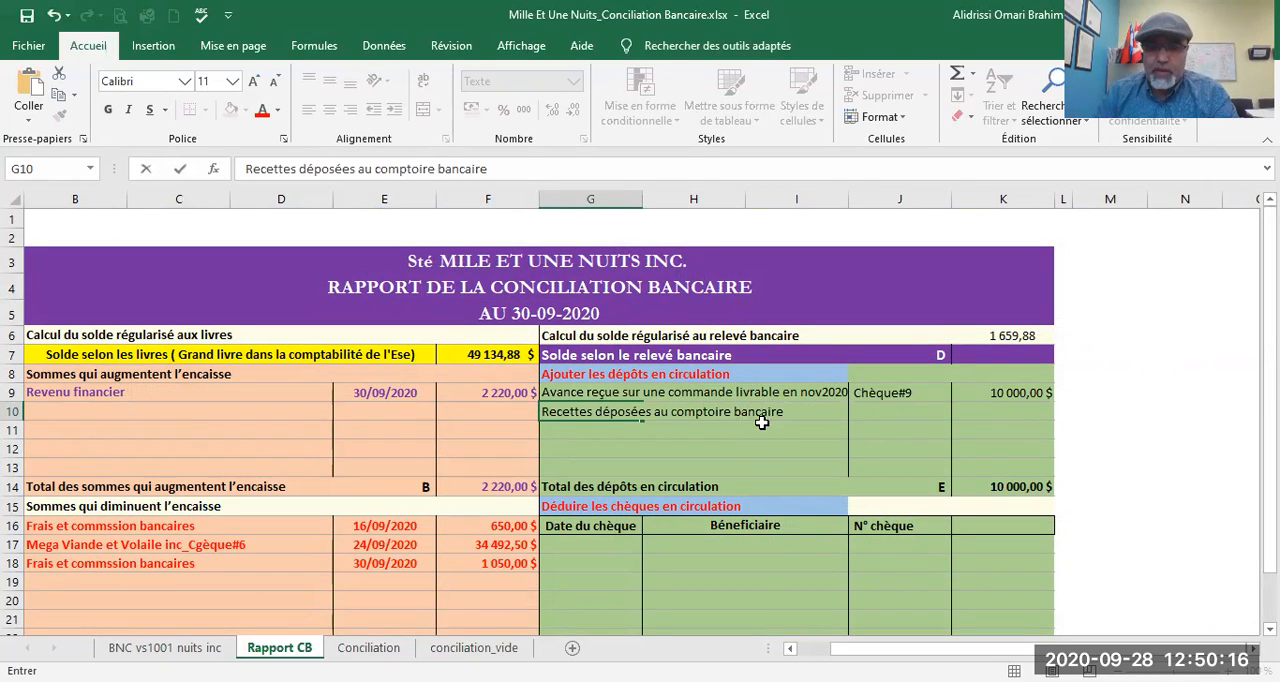
key("Tab")
Step: Enter the deposit reference "Dept#ABC123" in J10 for the counter receipts
left_click(914, 417)
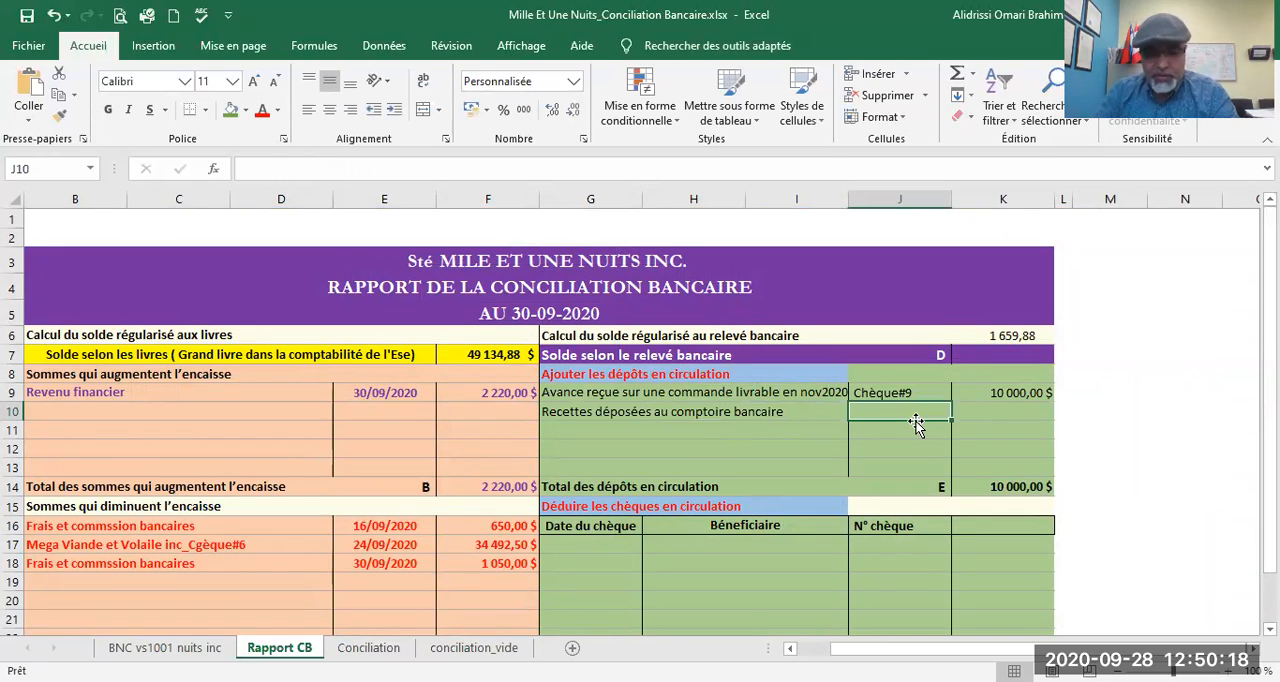
type("DEpt#")
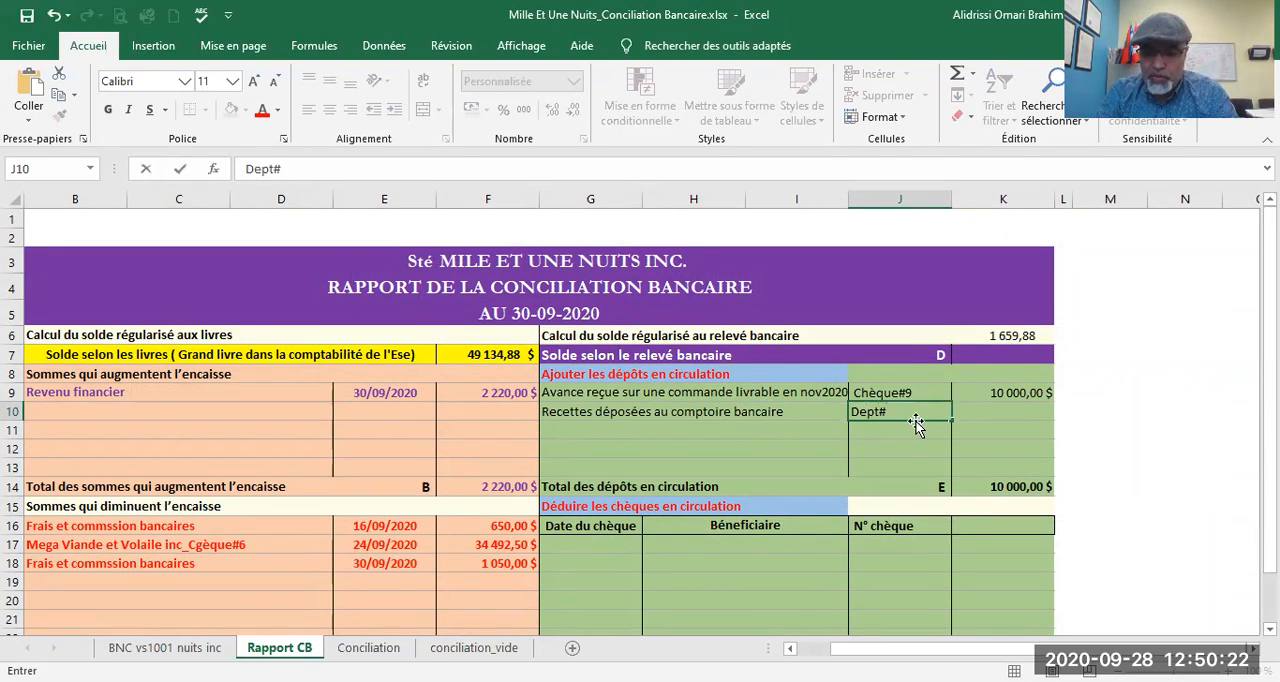
type("ABC123")
key("Tab")
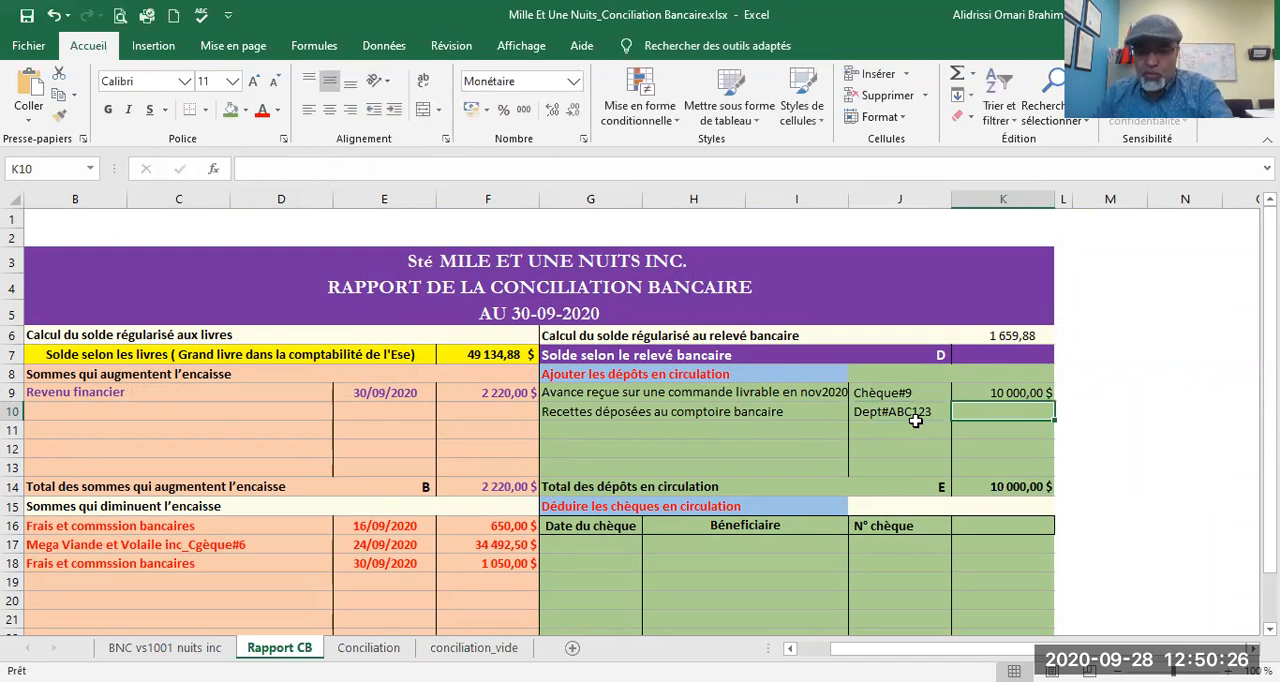
Step: Link the counter receipts amount in K10 to the debit in J36 of the BNC vs1001 nuits inc sheet
type("=")
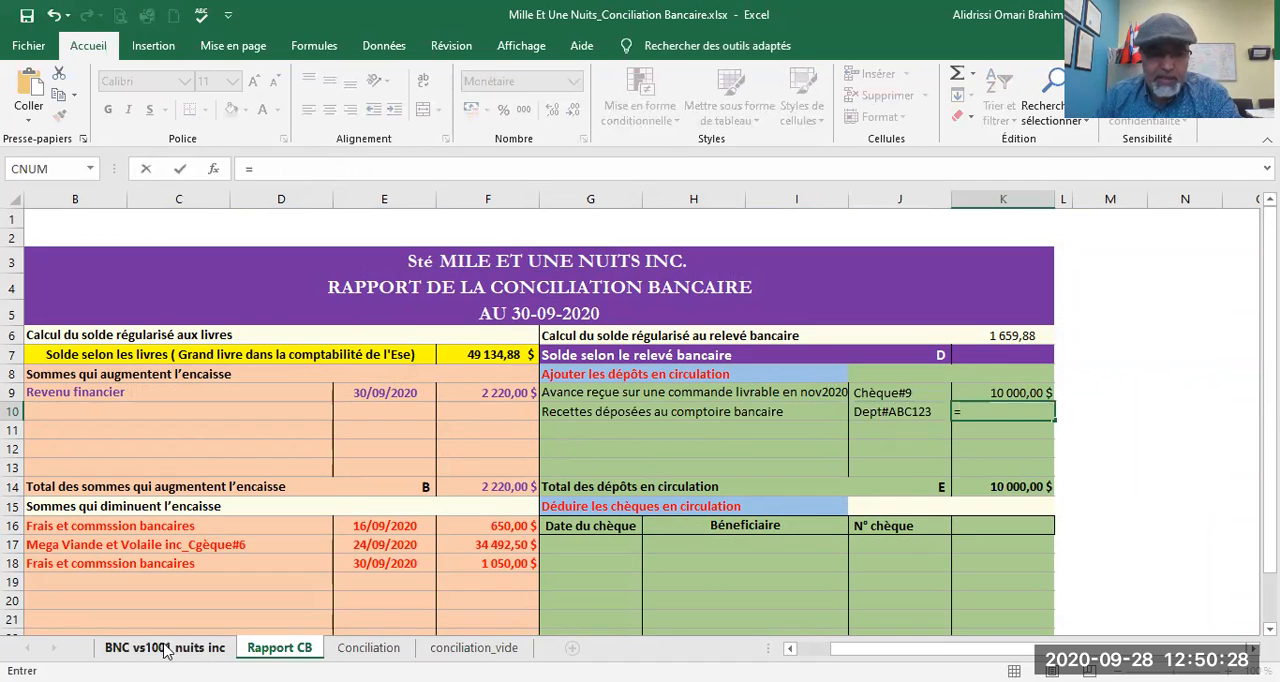
left_click(167, 650)
left_click(942, 428)
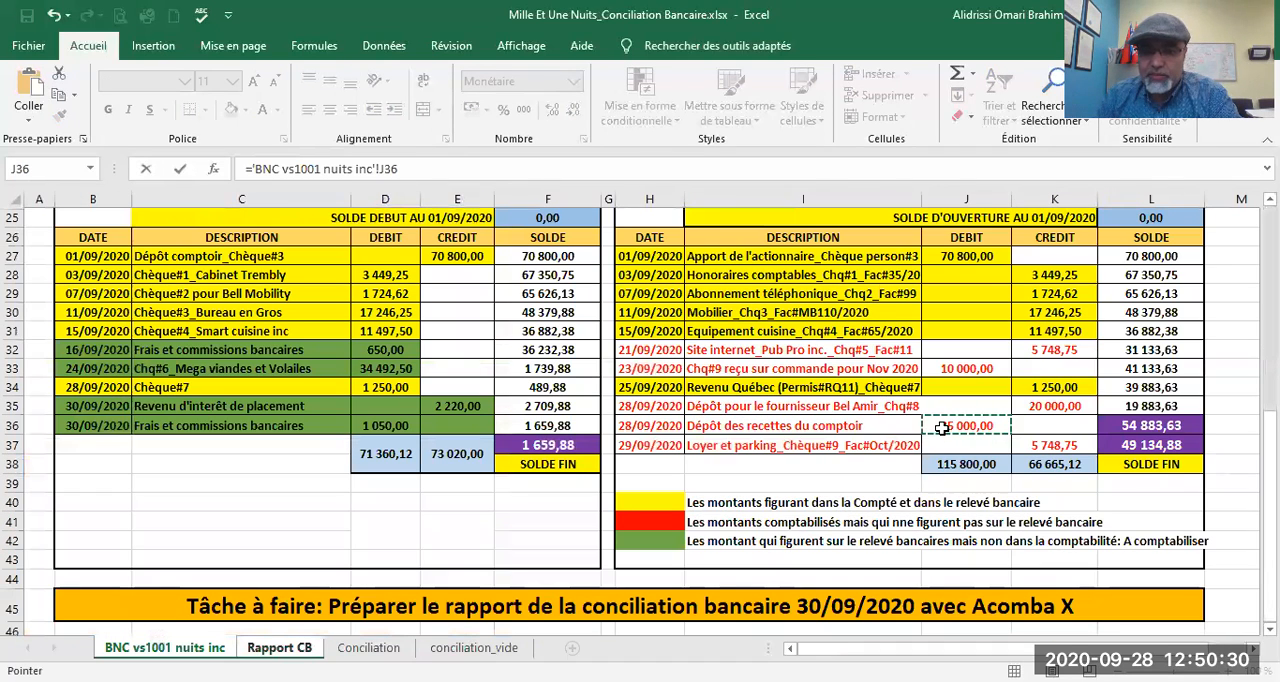
key("Return")
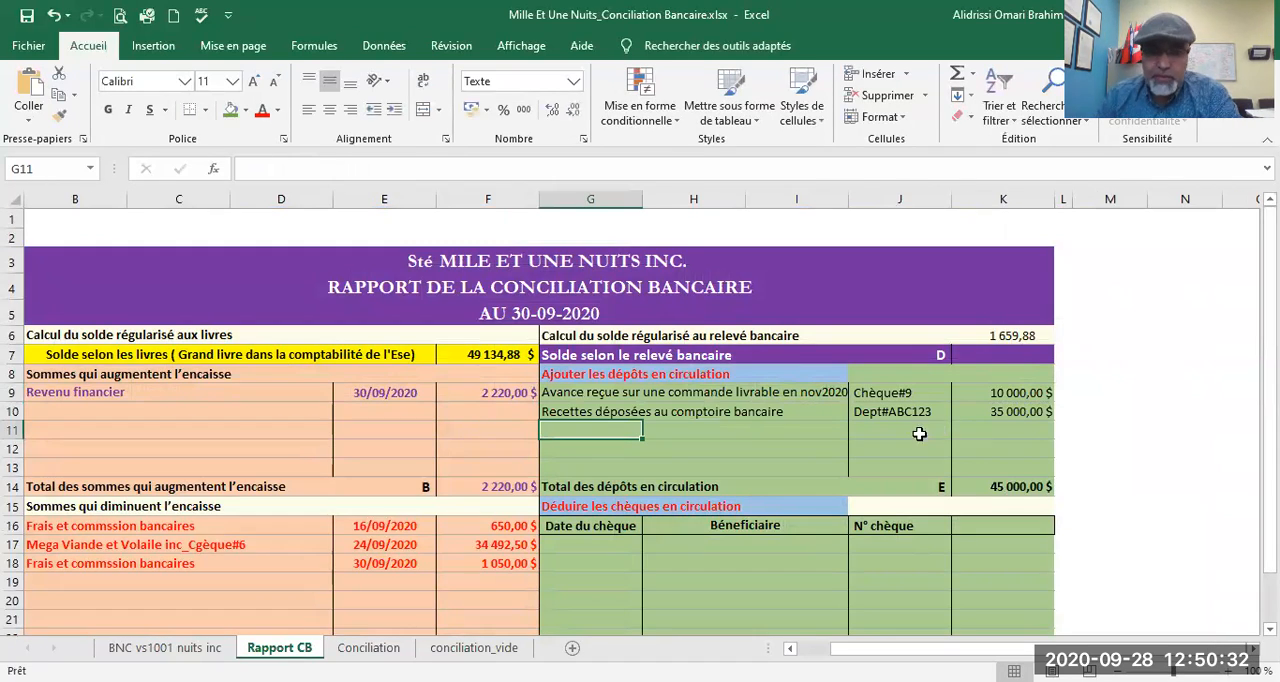
Step: Enter 21/09/2020 in G17 as the date of the first outstanding cheque, after checking the ledger
scroll(859, 461, "down", 2)
scroll(859, 461, "down", 1)
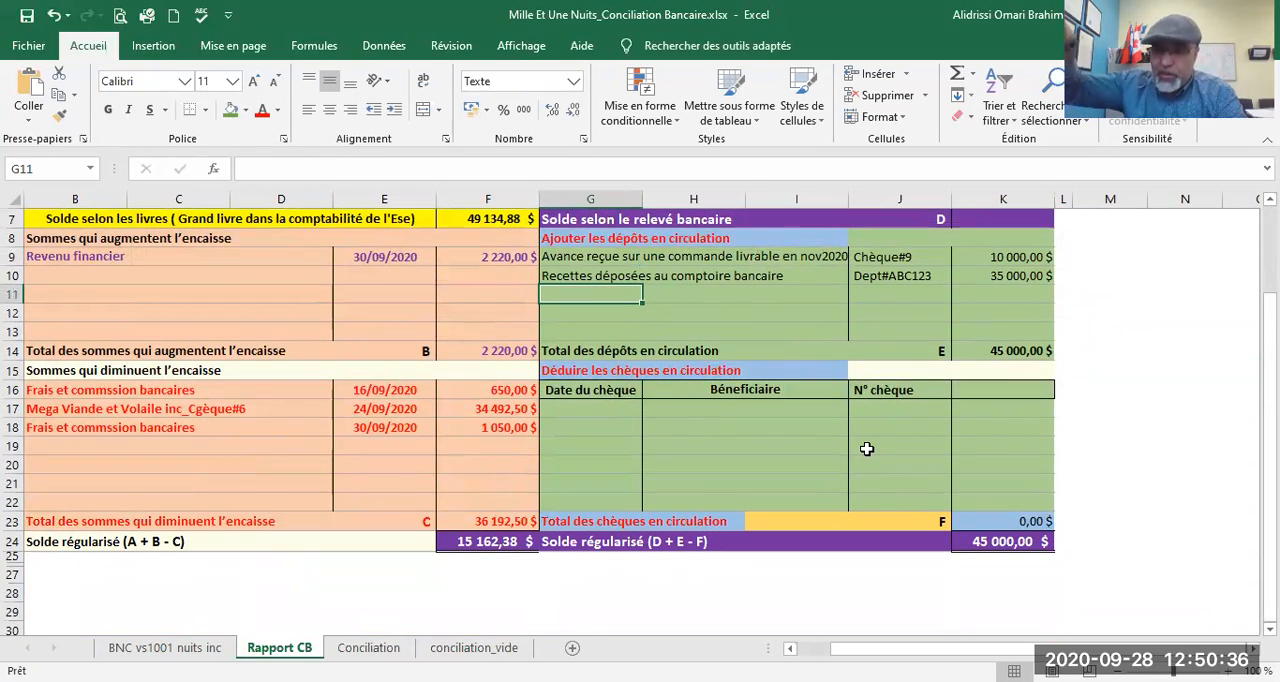
left_click(550, 410)
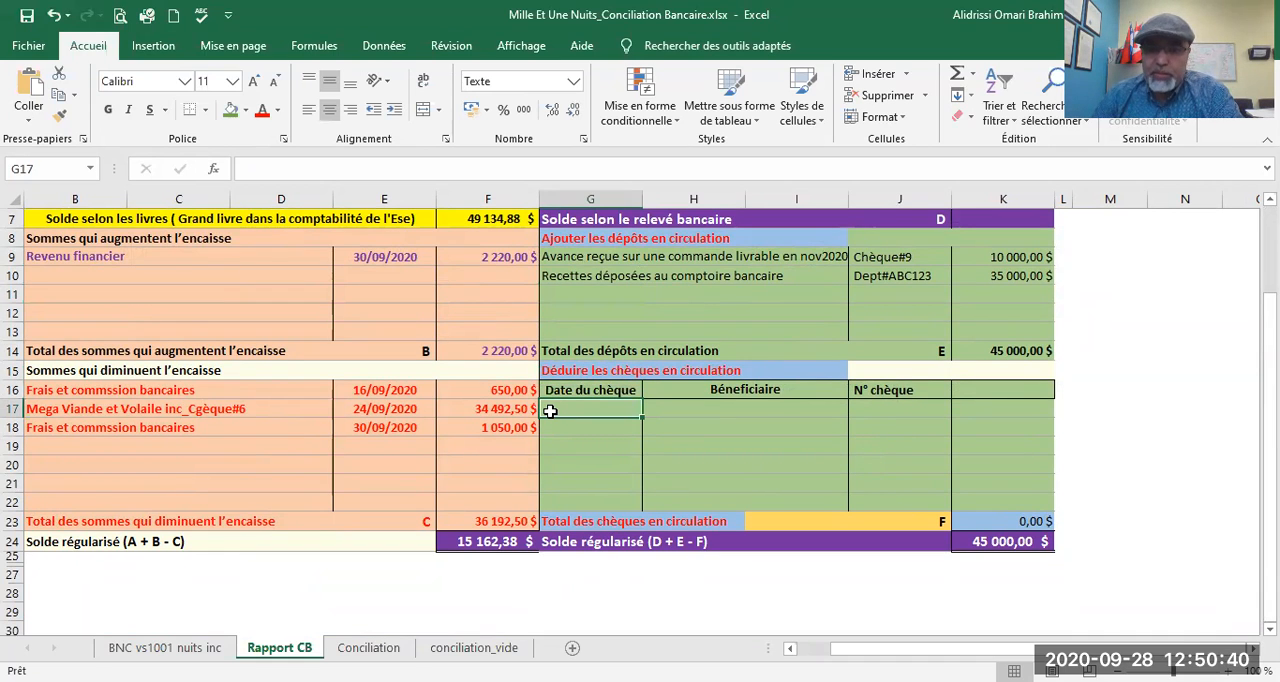
left_click(165, 648)
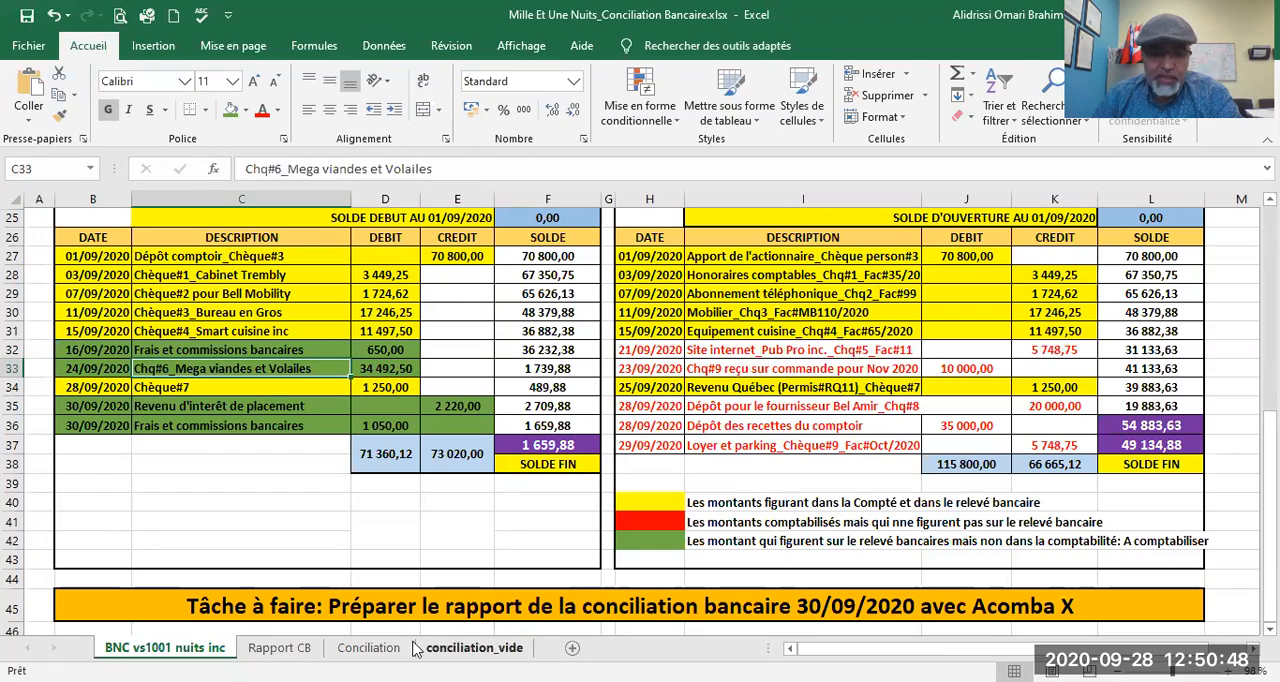
left_click(279, 648)
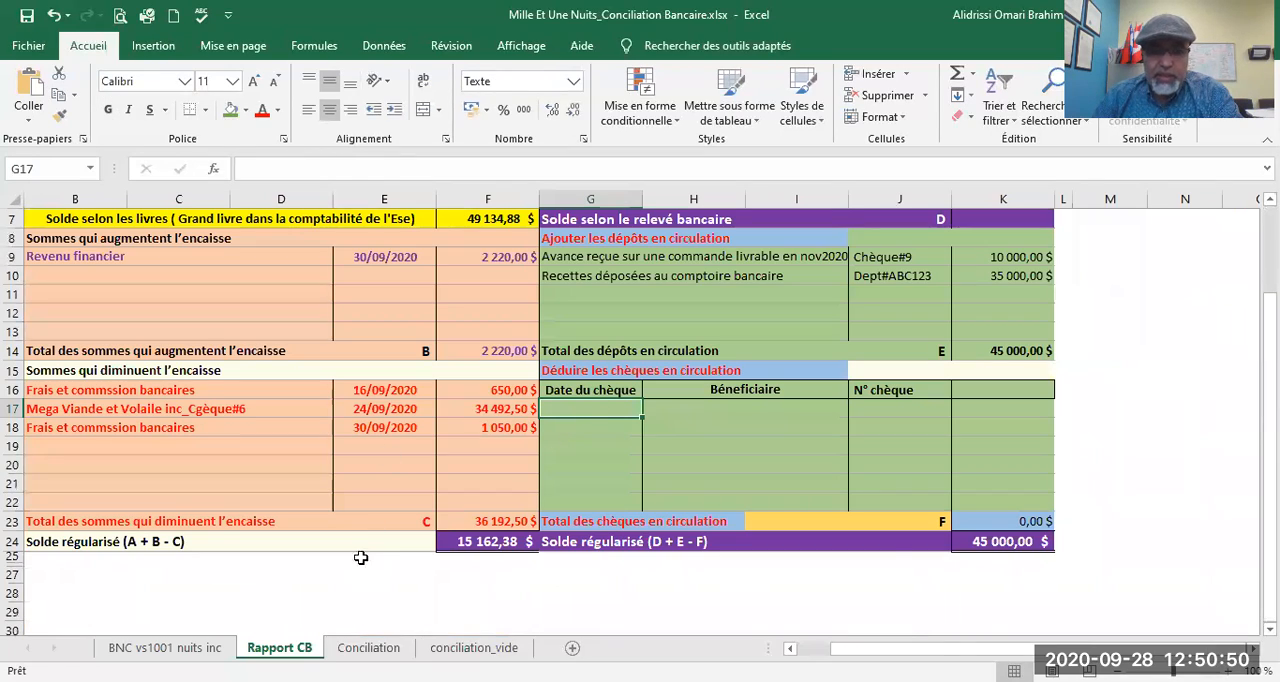
left_click(165, 648)
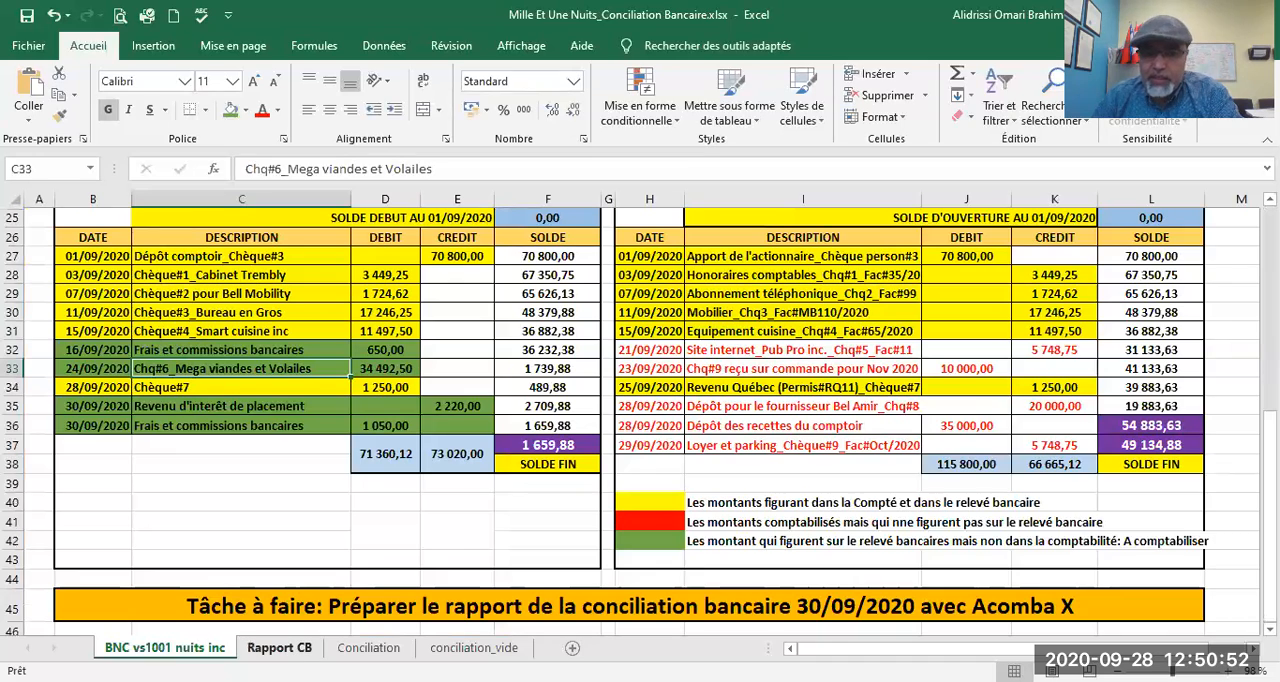
left_click(279, 648)
type("21/09/2020")
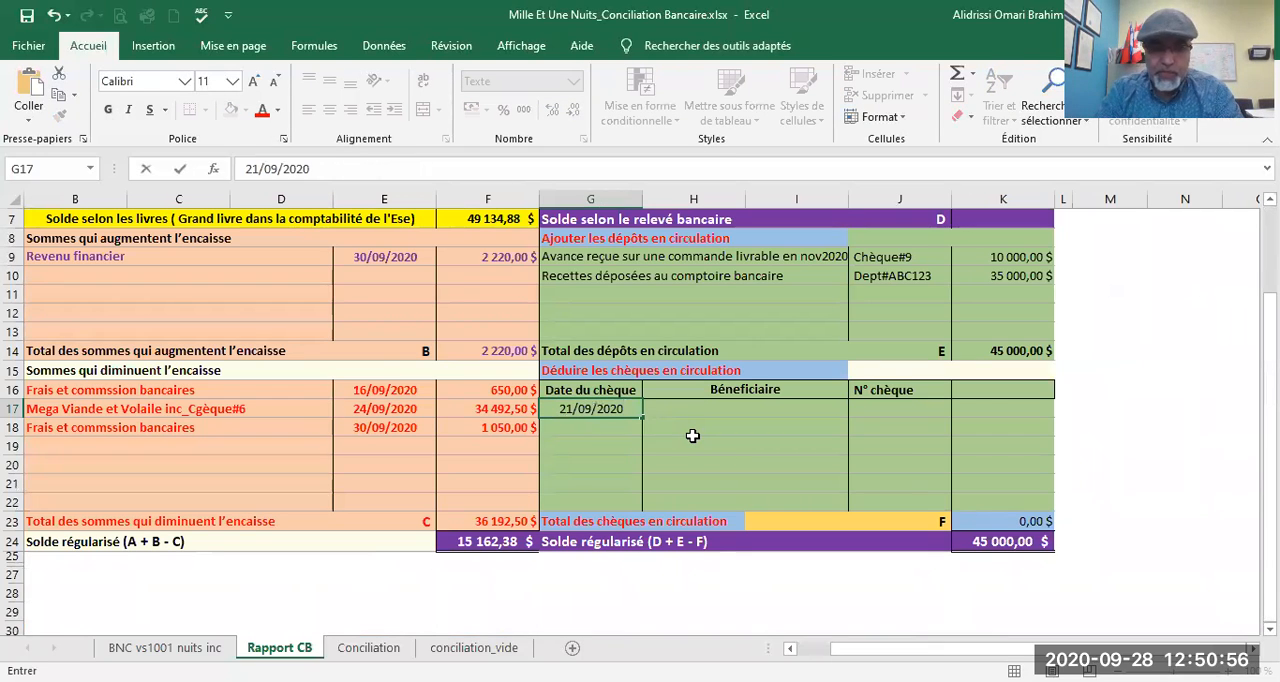
Step: Enter "Pub pro inc" as the cheque's beneficiary in H17 and look up its cheque number in the ledger
key("Tab")
type("P")
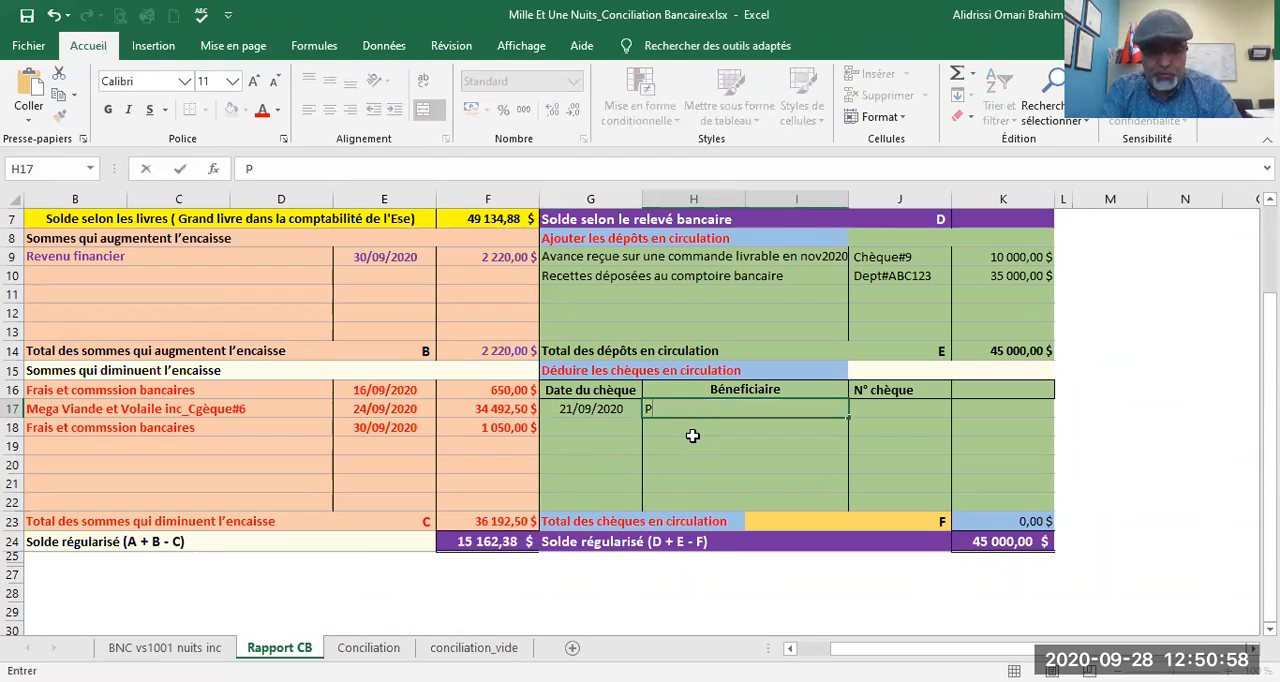
type("ub pro inc")
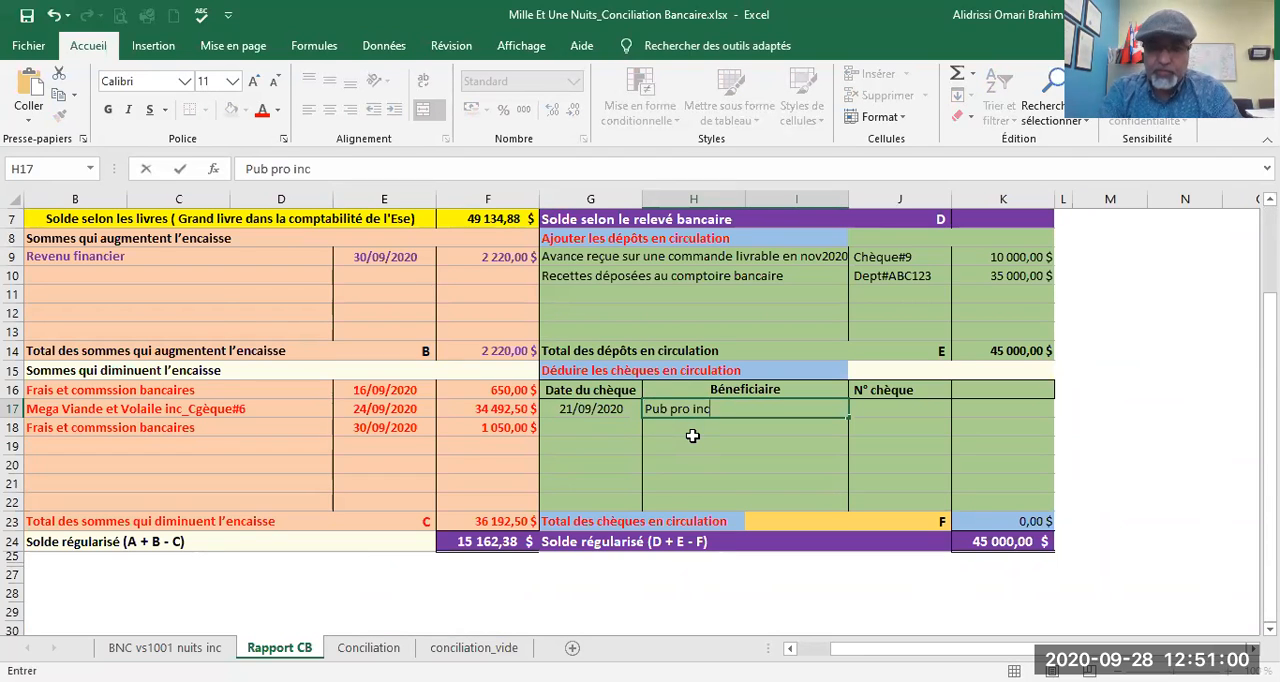
key("Tab")
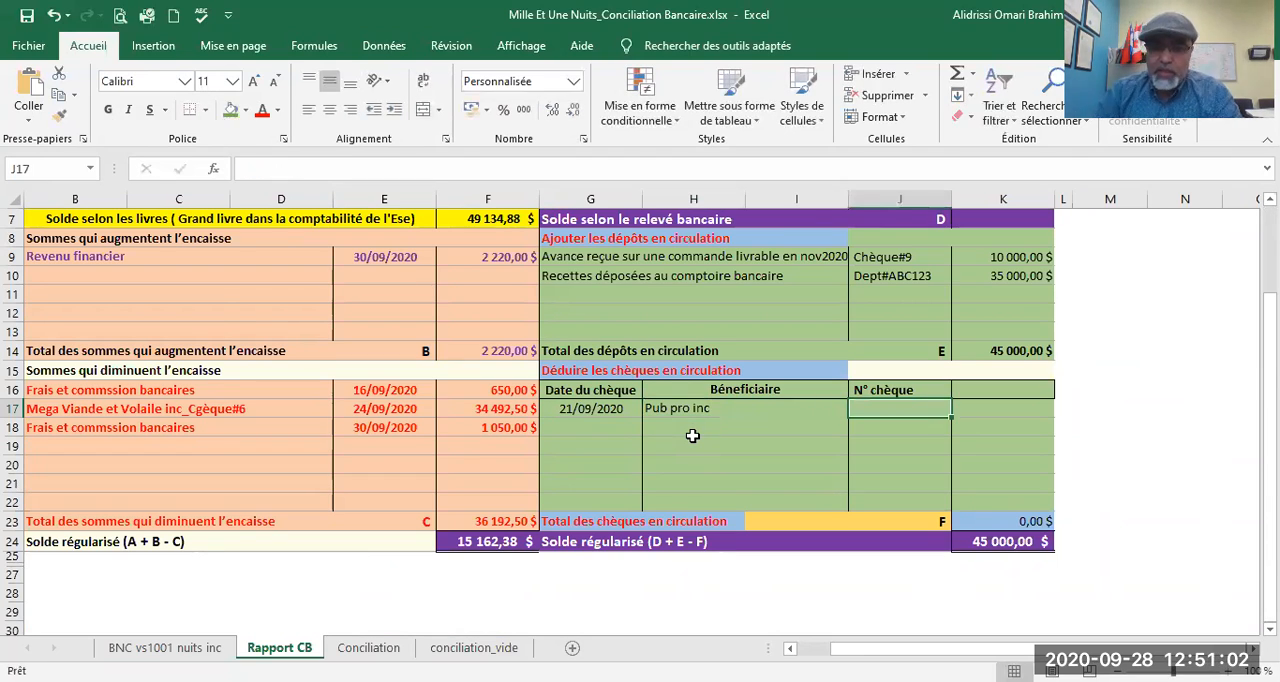
left_click(160, 647)
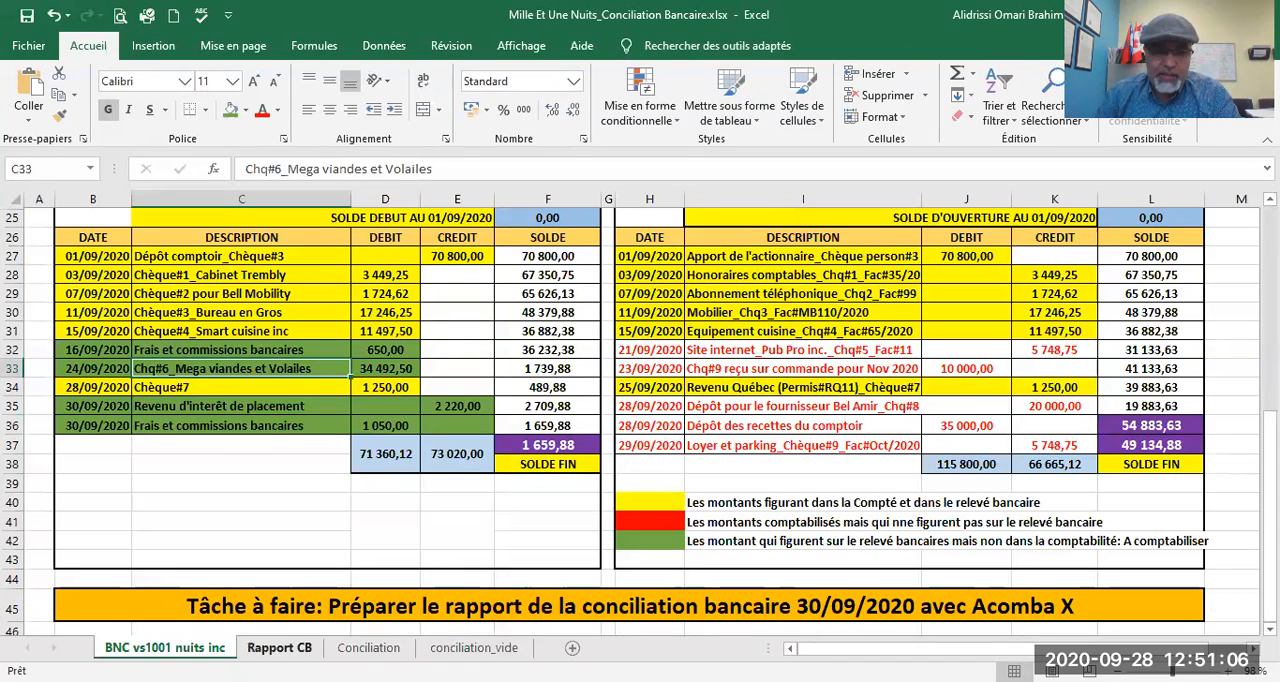
Step: Enter cheque number 5 in J17 and link its amount in K17 to the credit in K32 of the BNC vs1001 nuits inc sheet
left_click(279, 647)
left_click(903, 406)
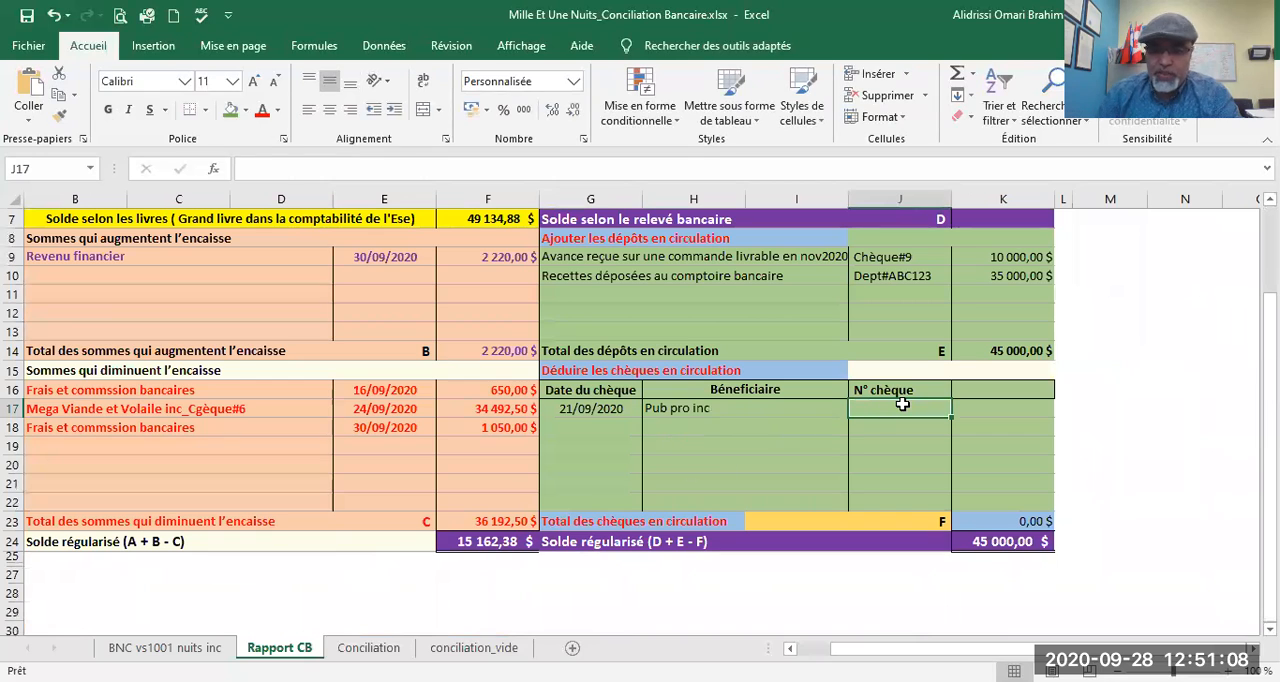
type("5")
key("Tab")
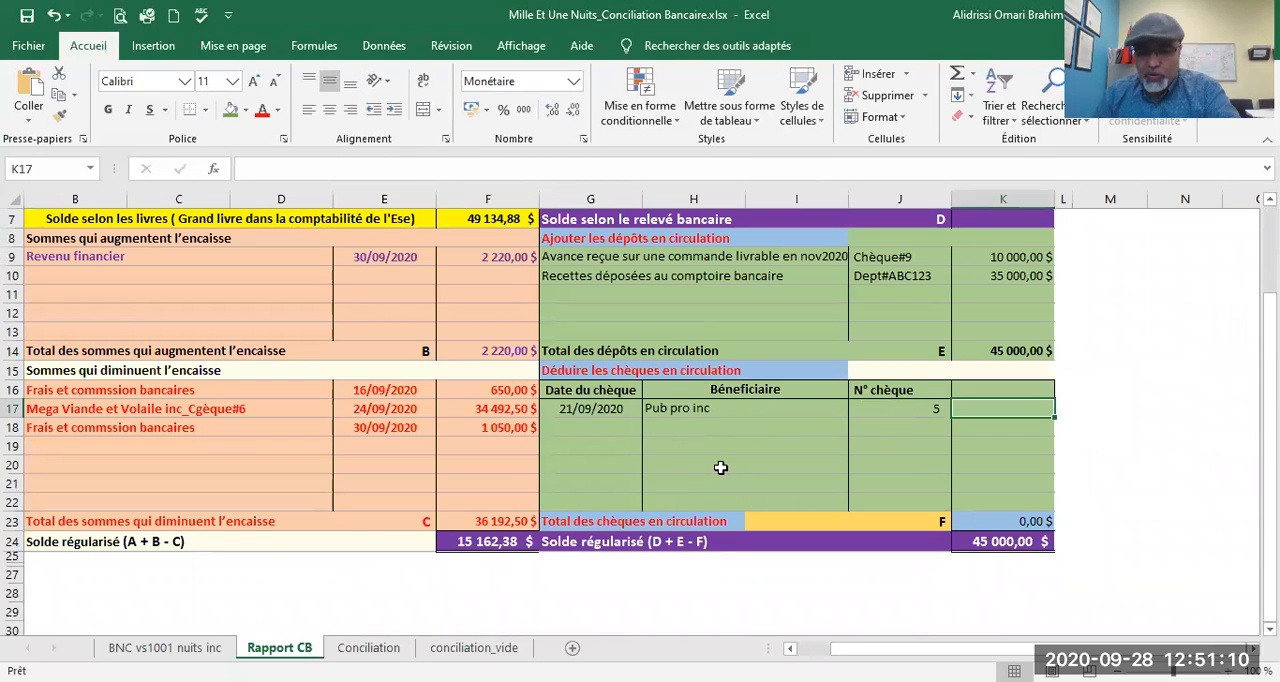
type("=")
left_click(164, 647)
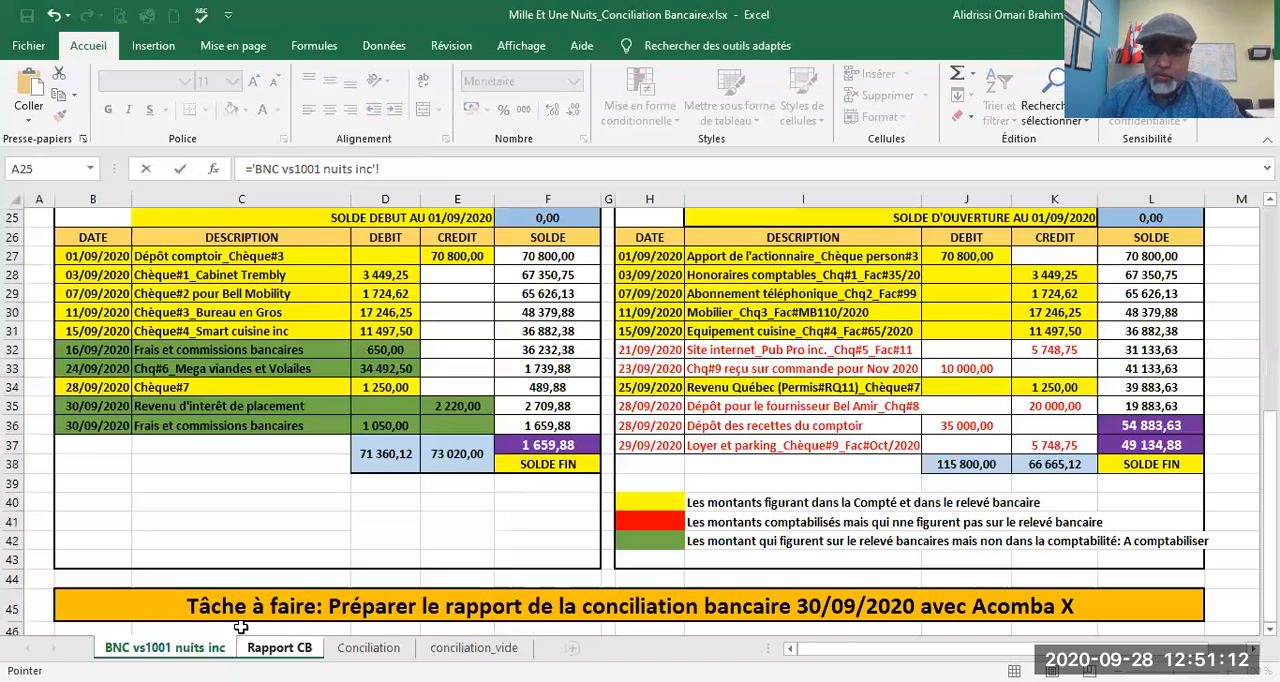
left_click(1068, 350)
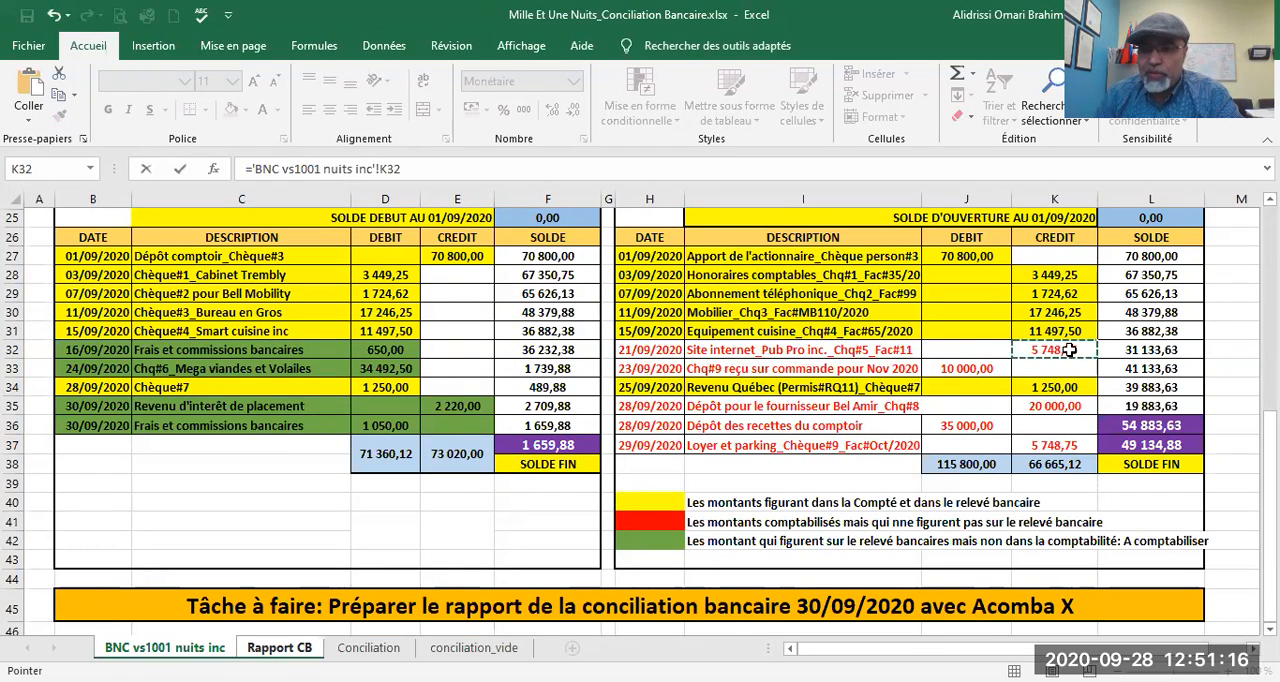
key("Return")
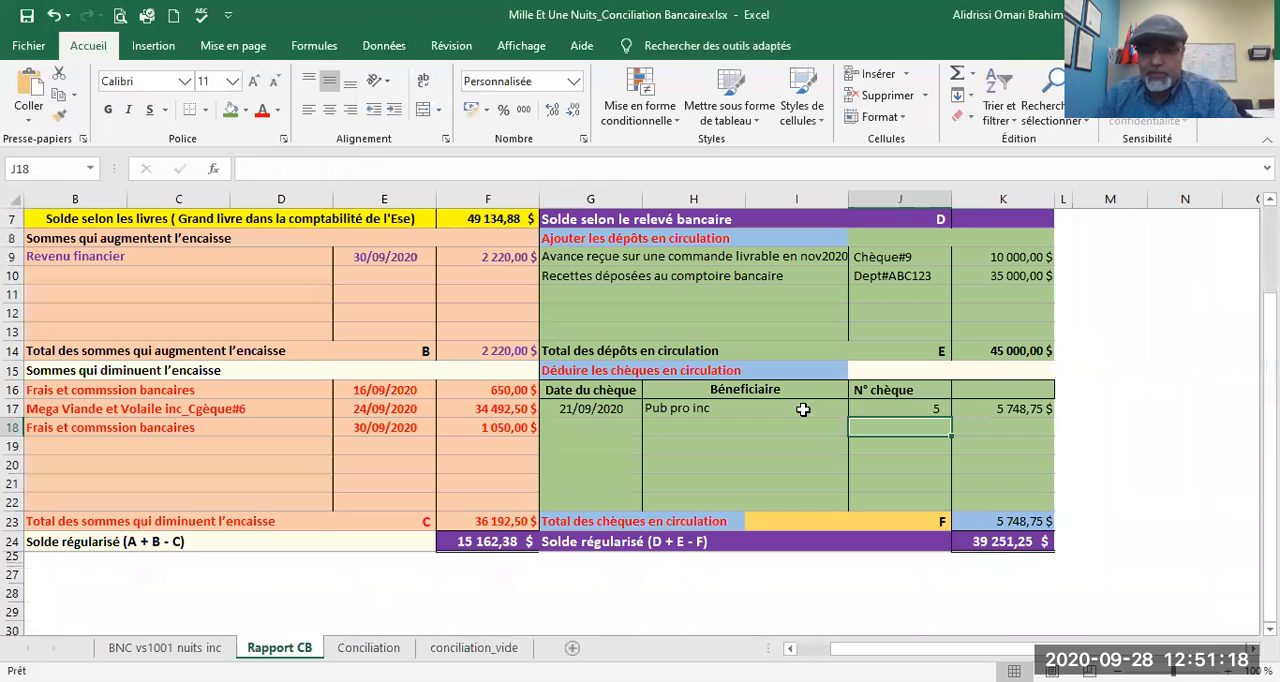
Step: Enter 28/09/2020 in G18 as the date of the second outstanding cheque, after checking the ledger
left_click(590, 427)
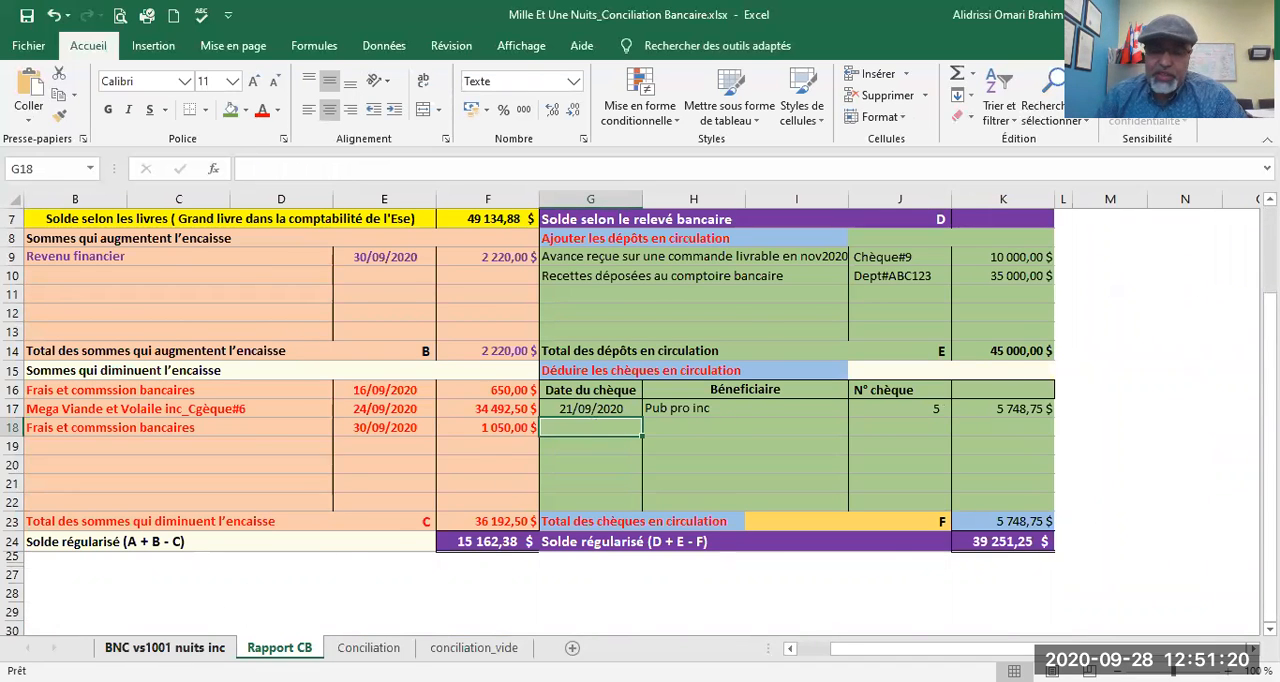
left_click(165, 647)
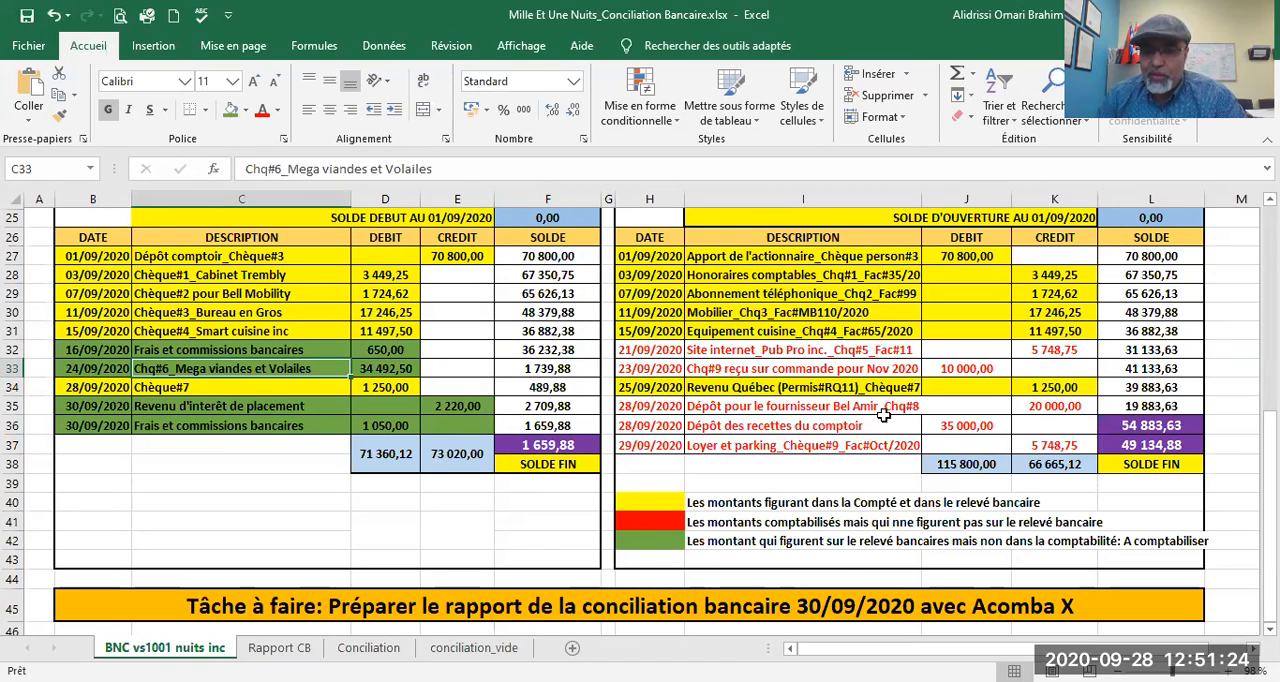
left_click(303, 648)
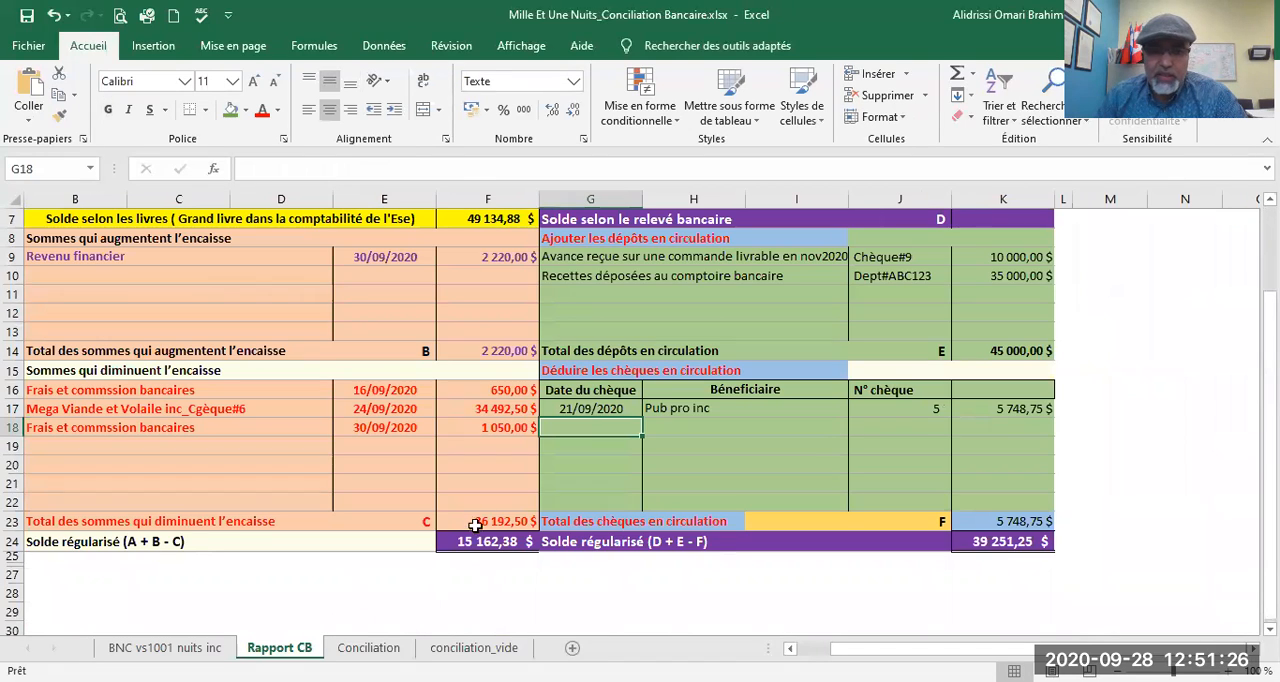
left_click(165, 647)
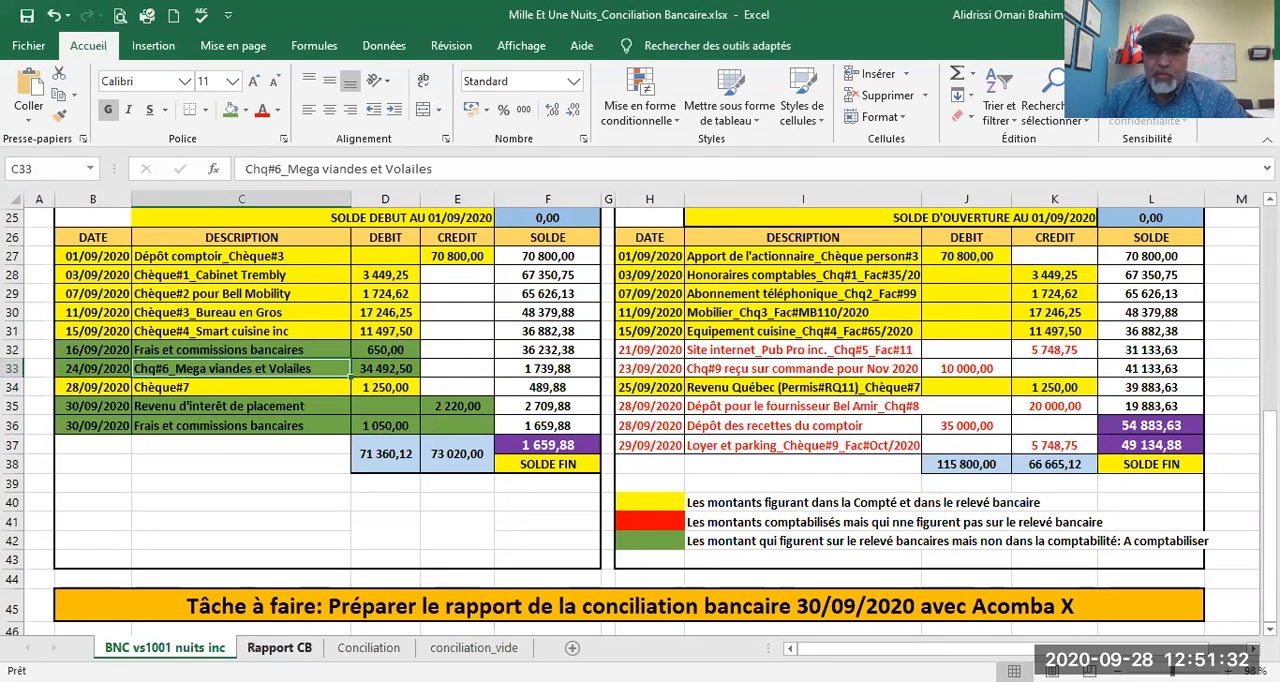
left_click(279, 648)
type("28/09/2020")
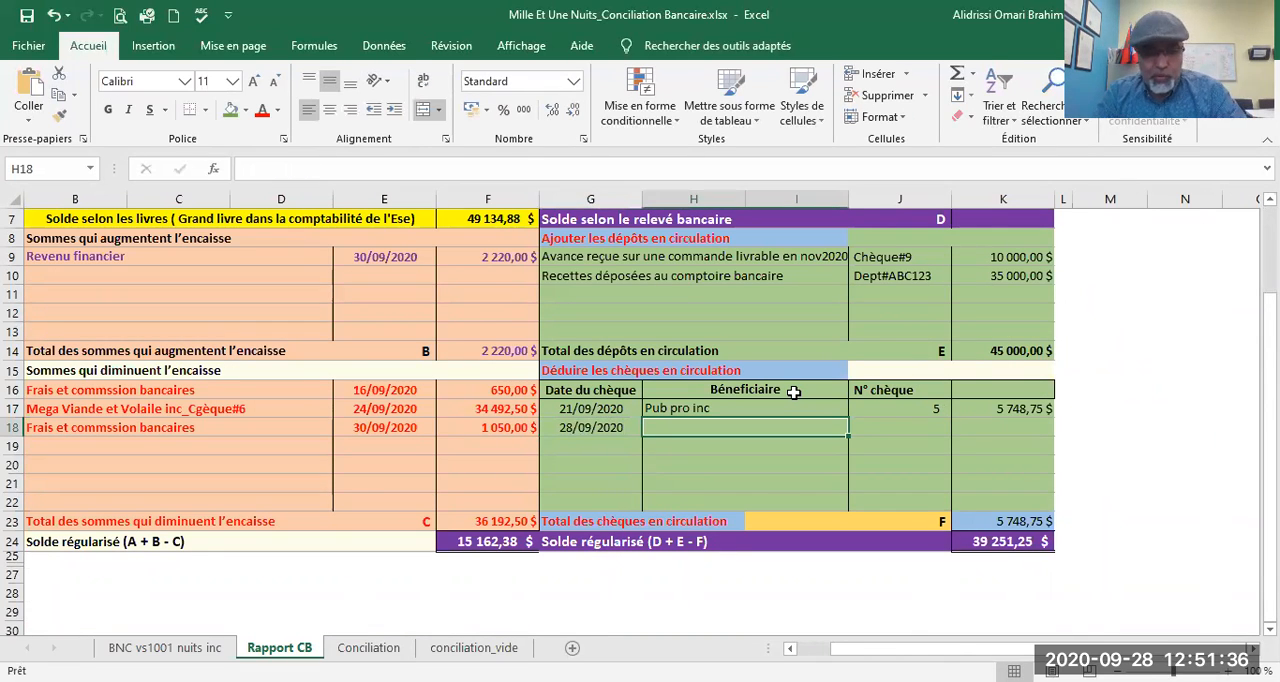
Step: Enter "Bel Amir inc" in H18 as the beneficiary of the second outstanding cheque
type("Am")
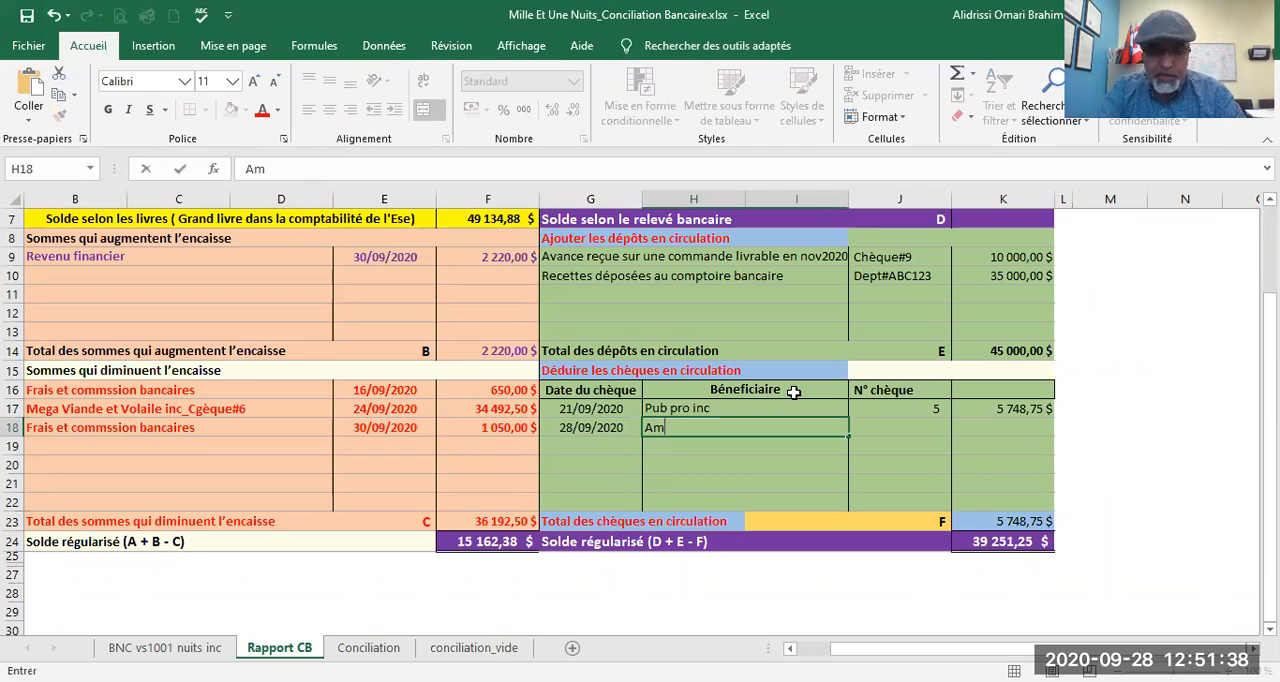
type("ir")
key("BackSpace")
key("BackSpace")
key("BackSpace")
key("BackSpace")
type("Bel Amir inc")
key("Tab")
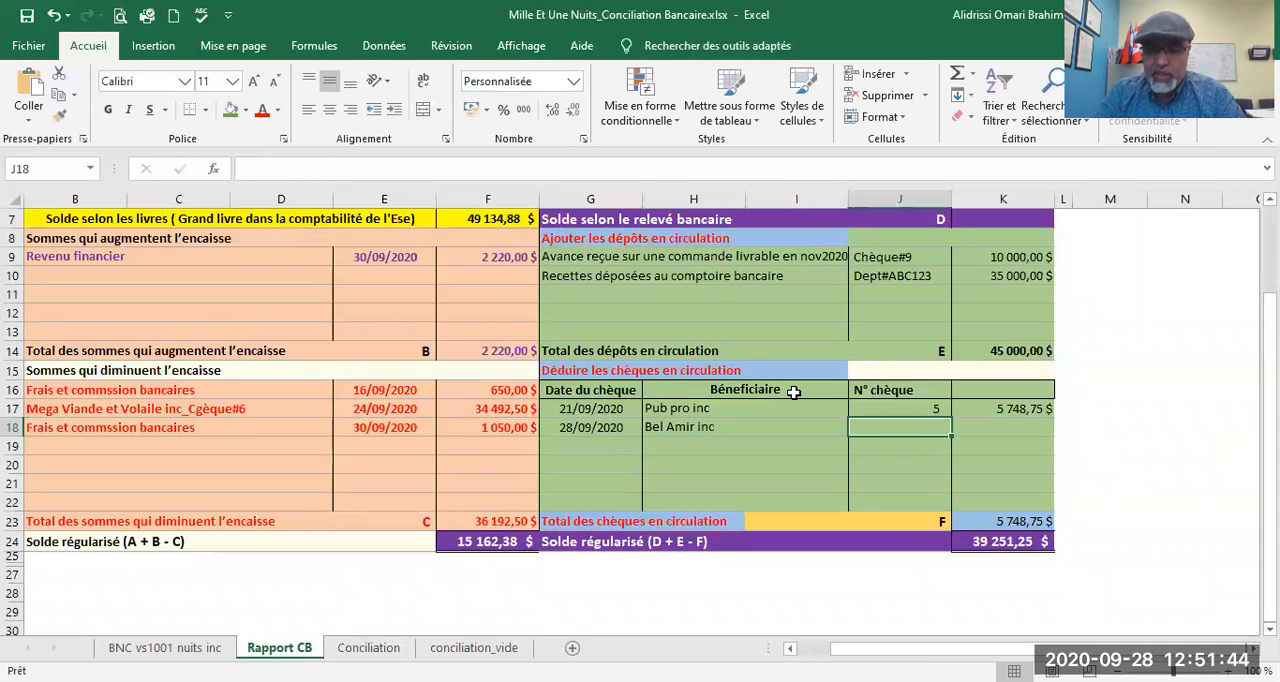
Step: Enter cheque number 8 in J18 and link its amount in K18 to the credit in K35 of the BNC vs1001 nuits inc sheet
left_click(163, 648)
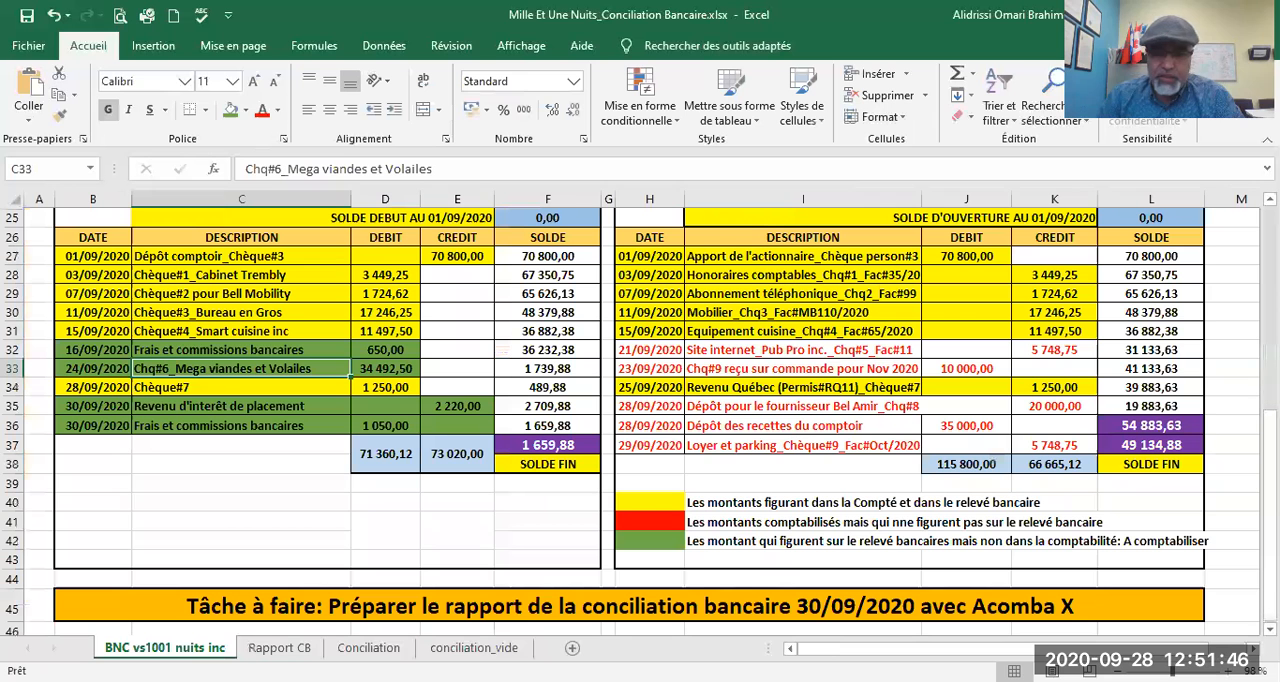
left_click(279, 648)
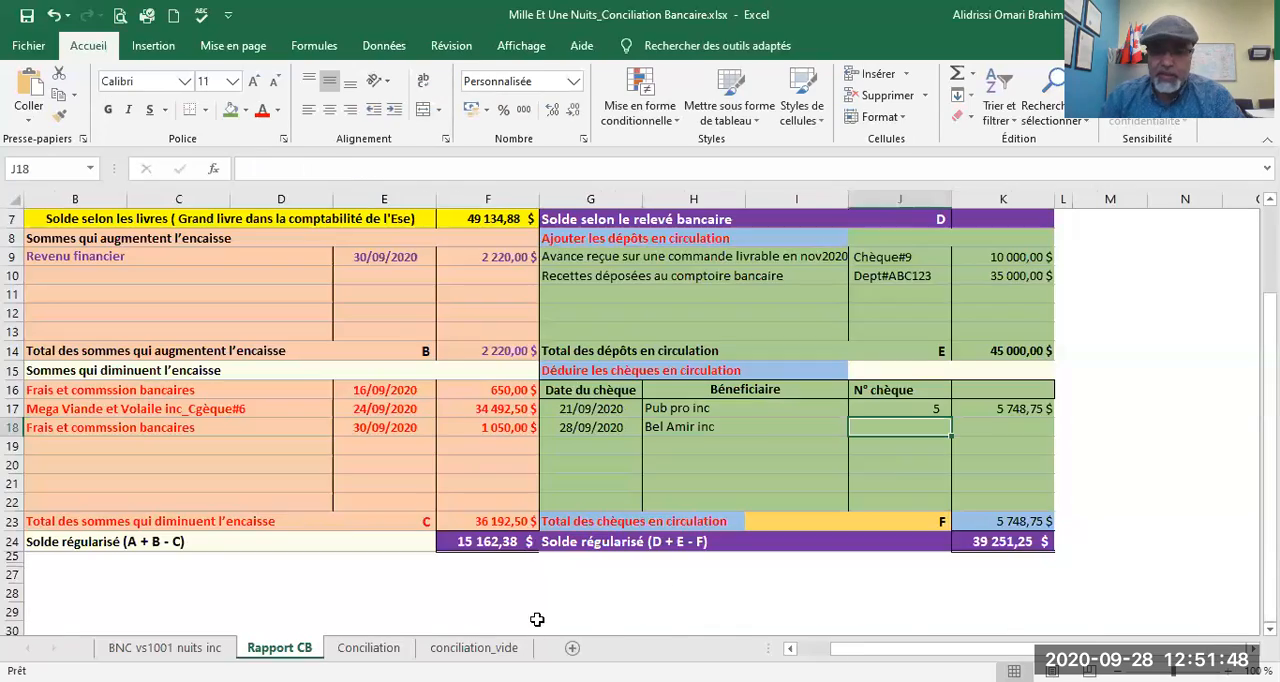
key("Tab")
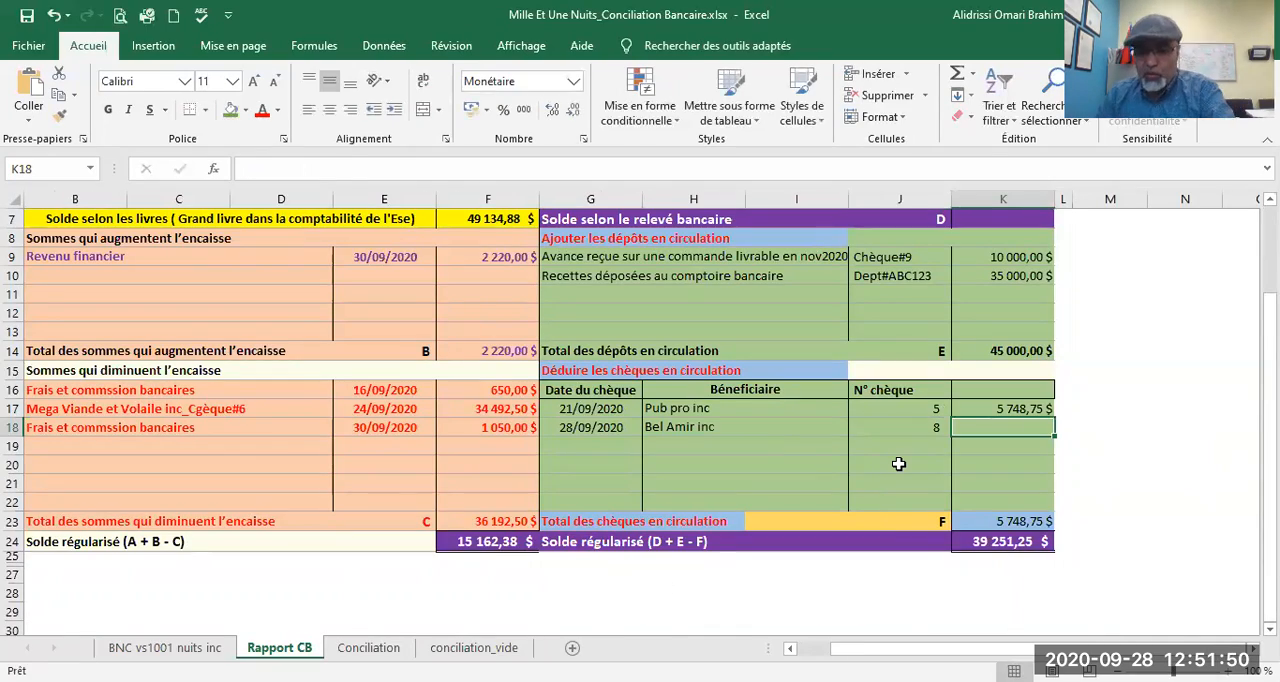
type("=")
left_click(164, 648)
left_click(949, 426)
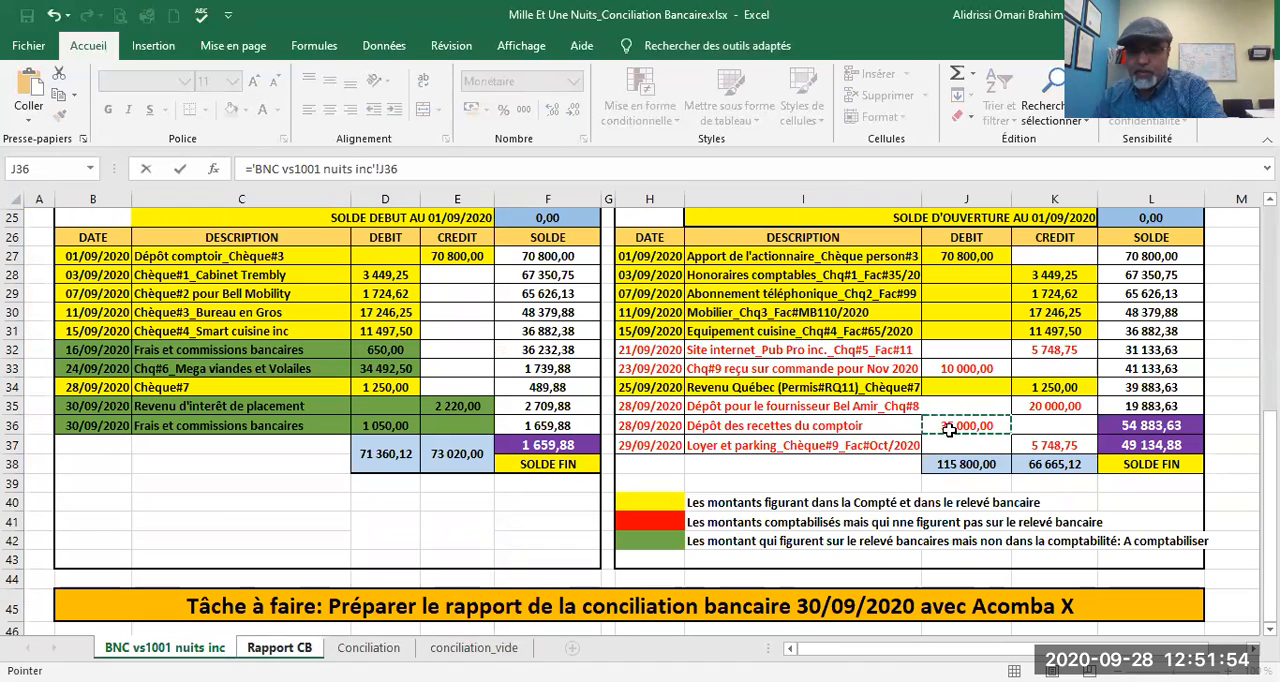
left_click(1041, 406)
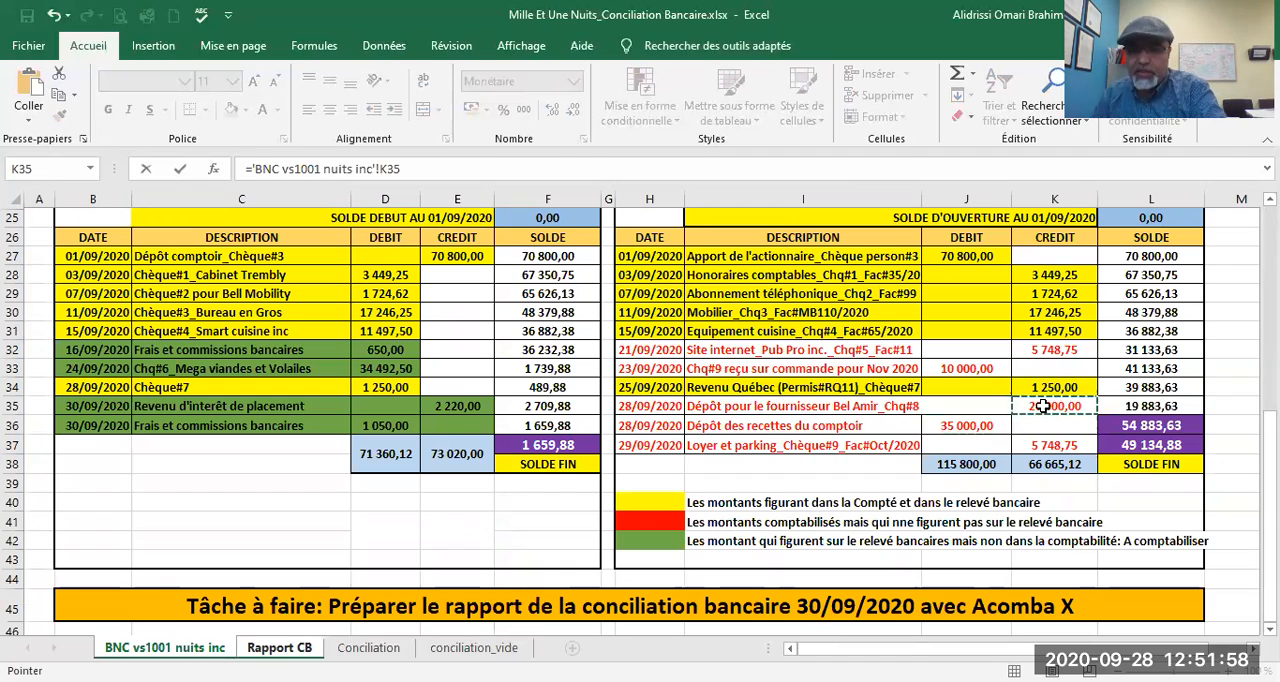
key("Return")
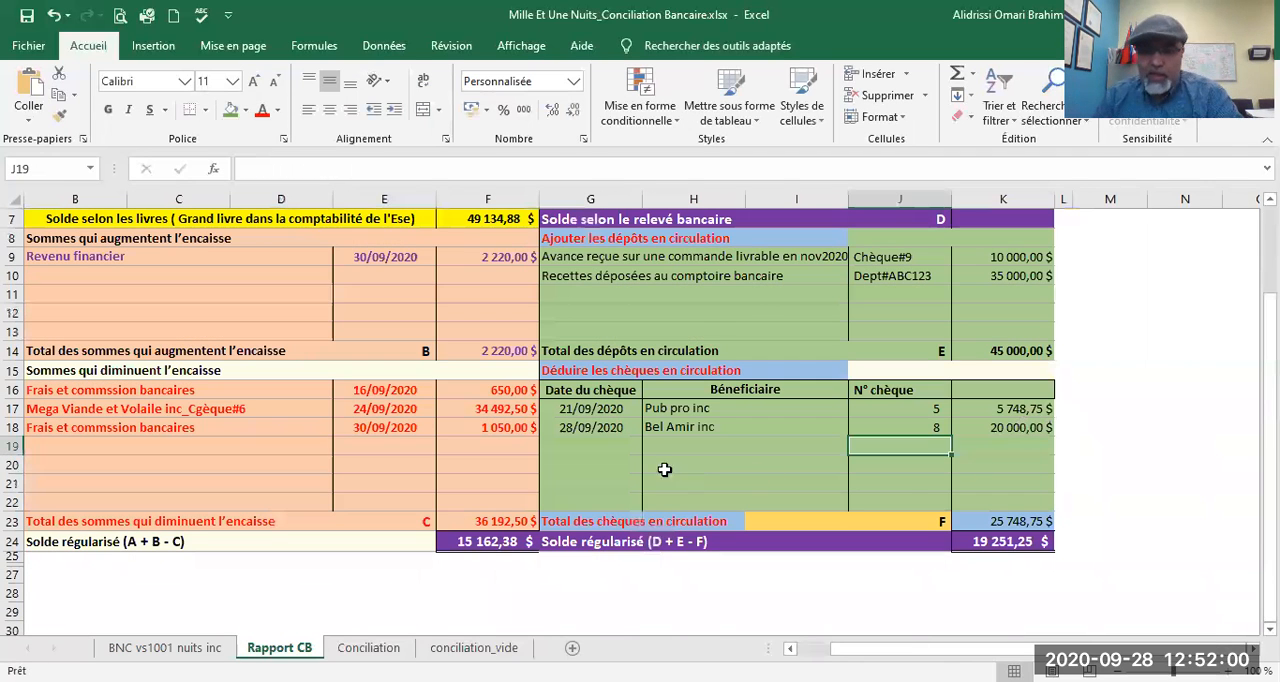
Step: Record the third outstanding cheque's date 29/09/2020 in G19, after checking the ledger, and its beneficiary "Loyer" in H19
left_click(598, 445)
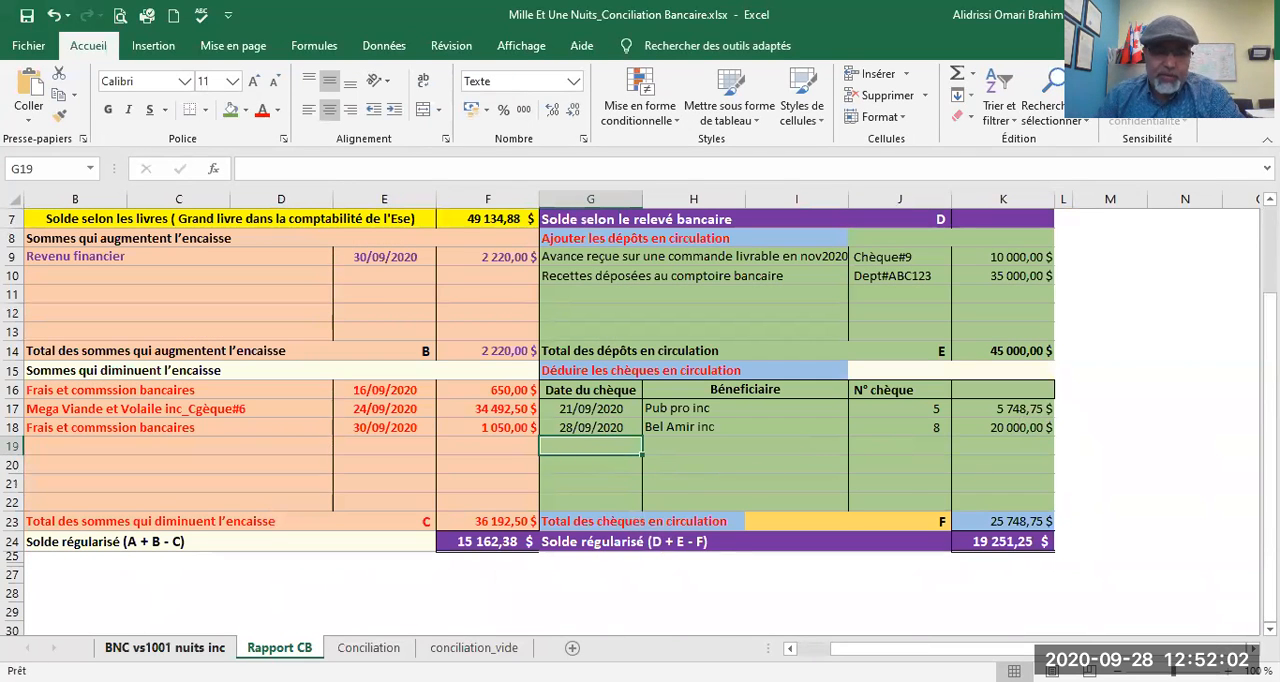
left_click(164, 647)
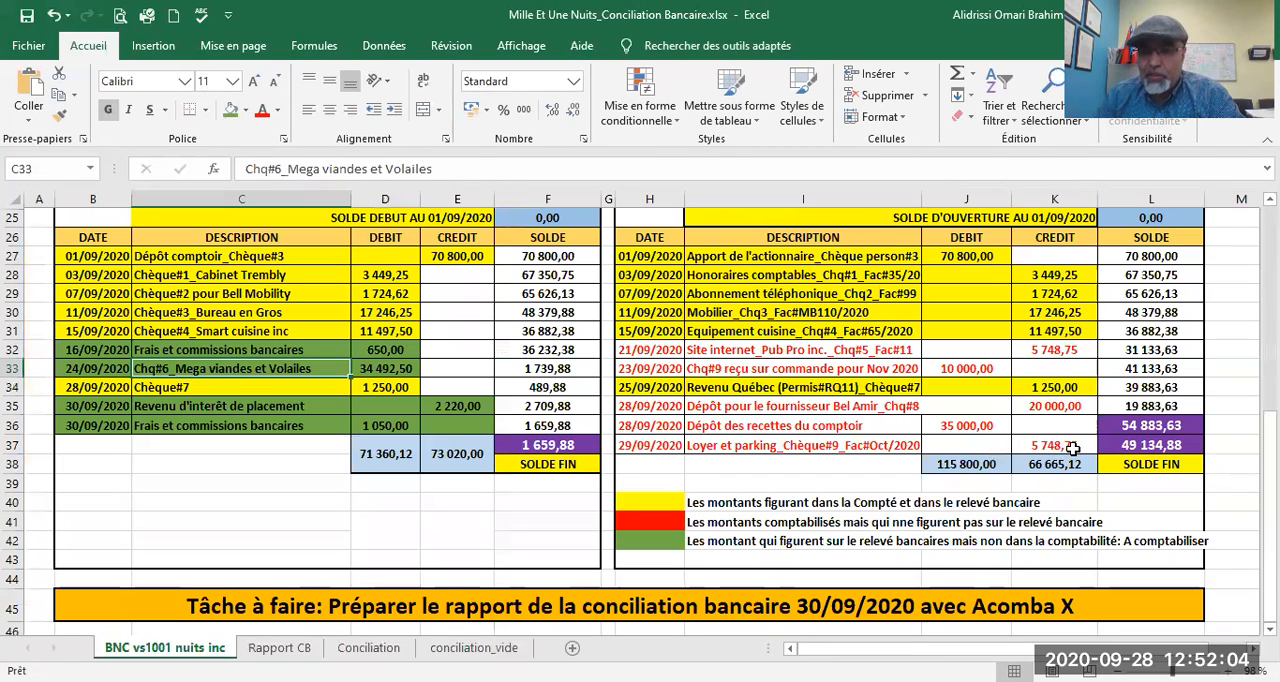
left_click(279, 647)
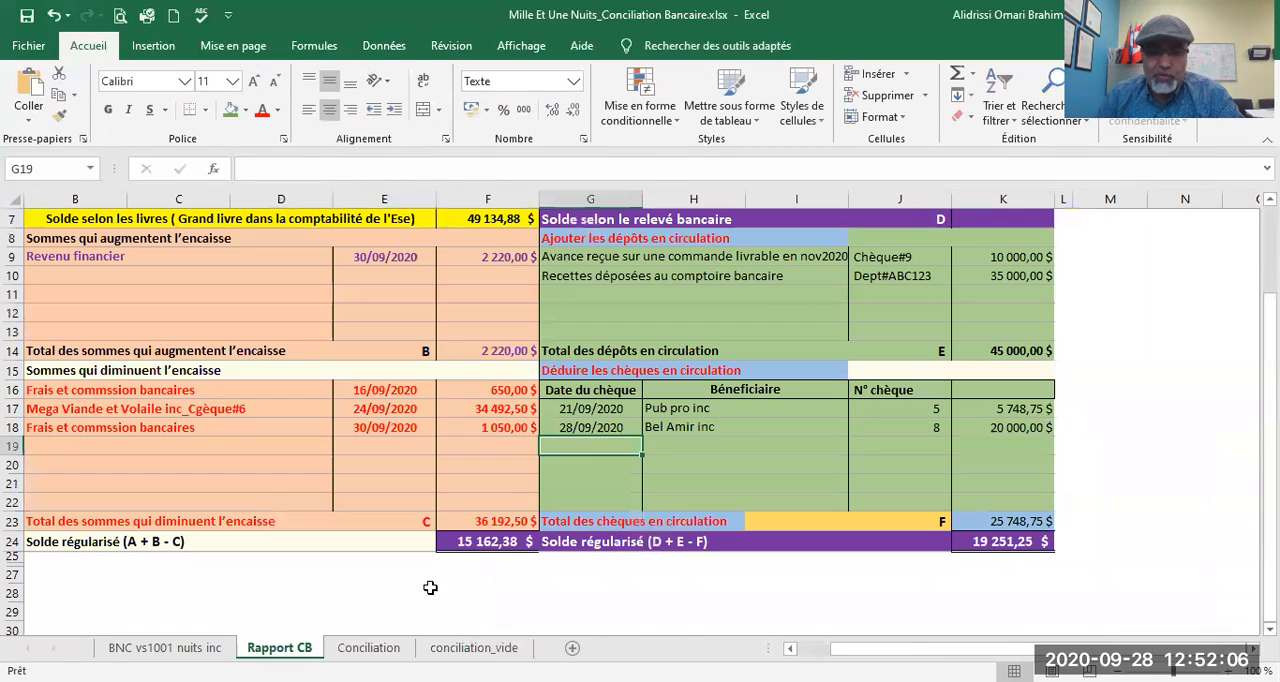
type("29/09/2020")
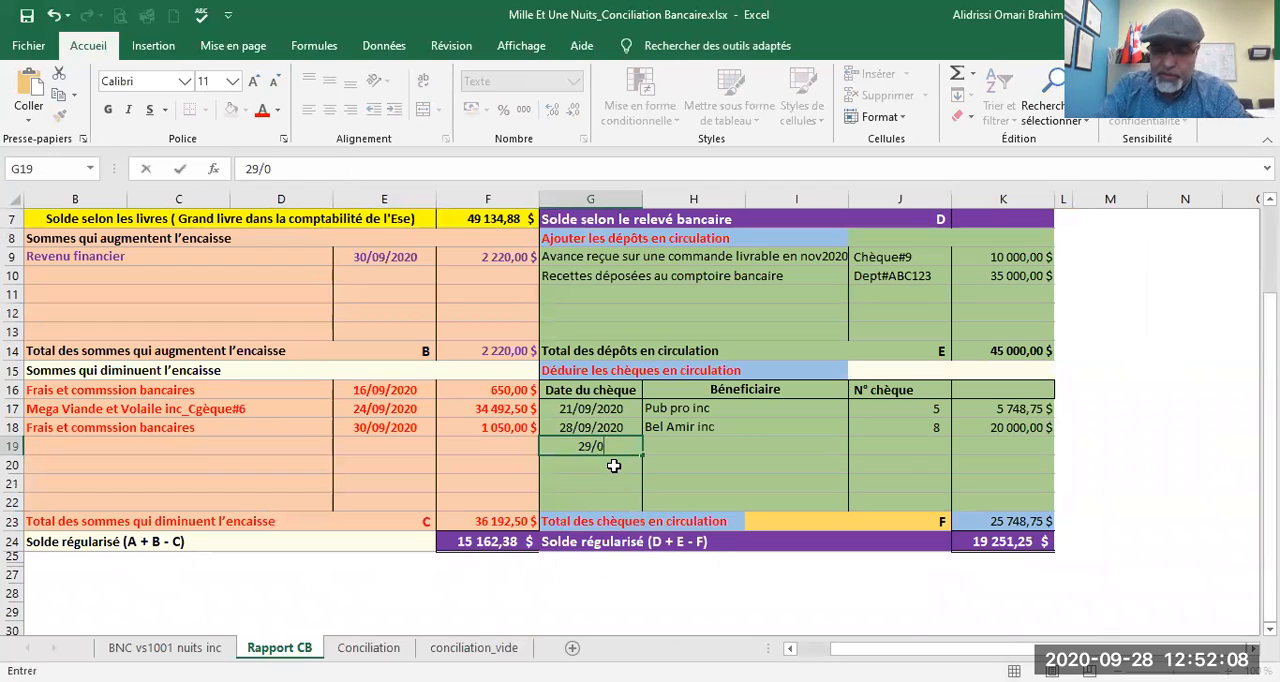
left_click(686, 430)
left_click(689, 443)
type("Loyer")
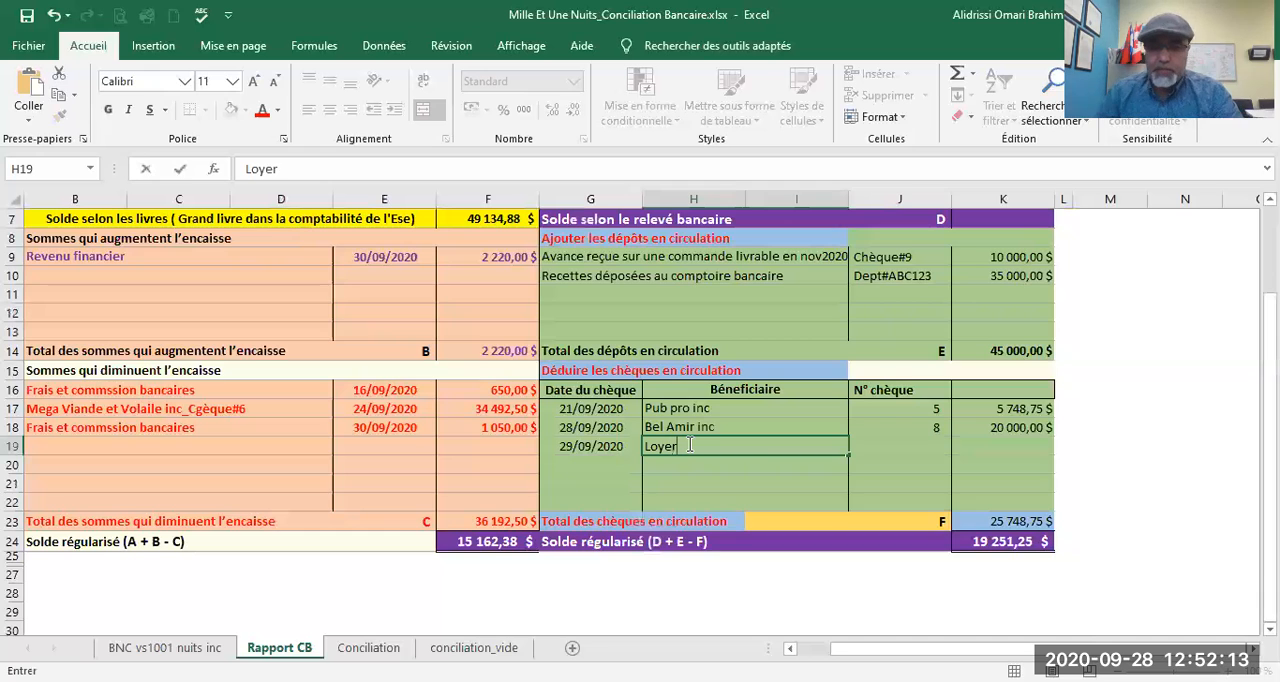
key("Tab")
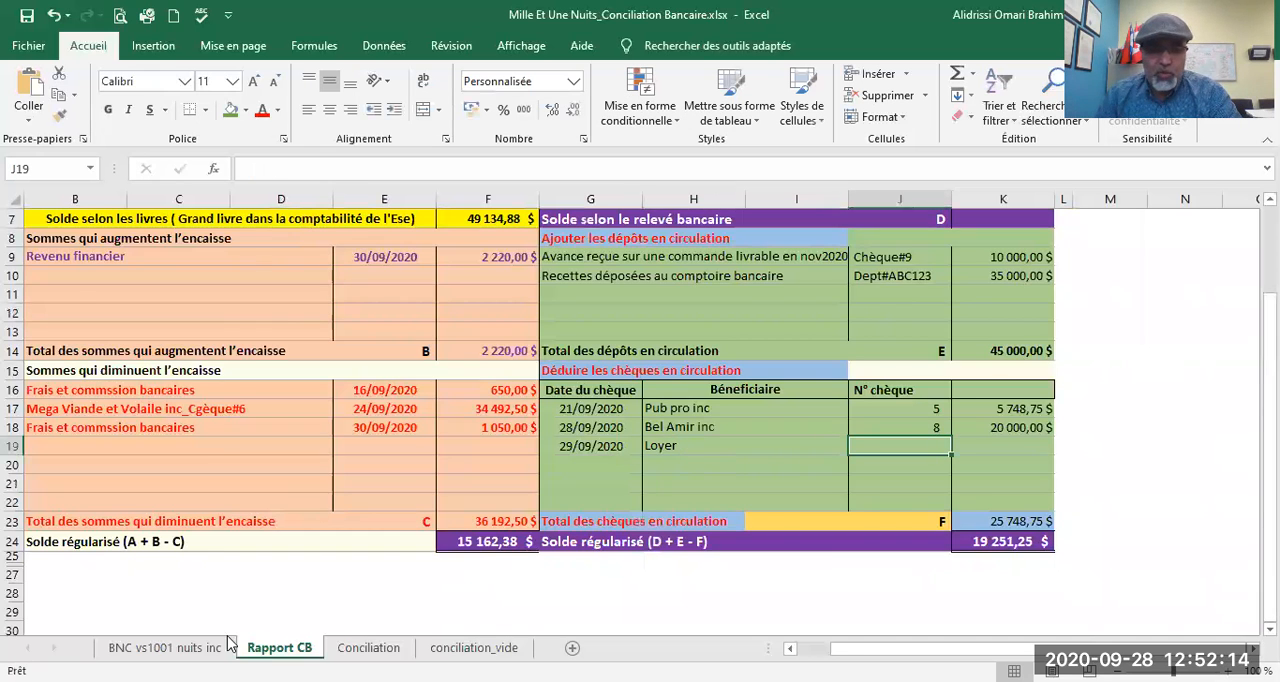
Step: Enter cheque number 9 in J19 and link its amount in K19 to the credit in K37 of the BNC vs1001 nuits inc sheet
left_click(165, 647)
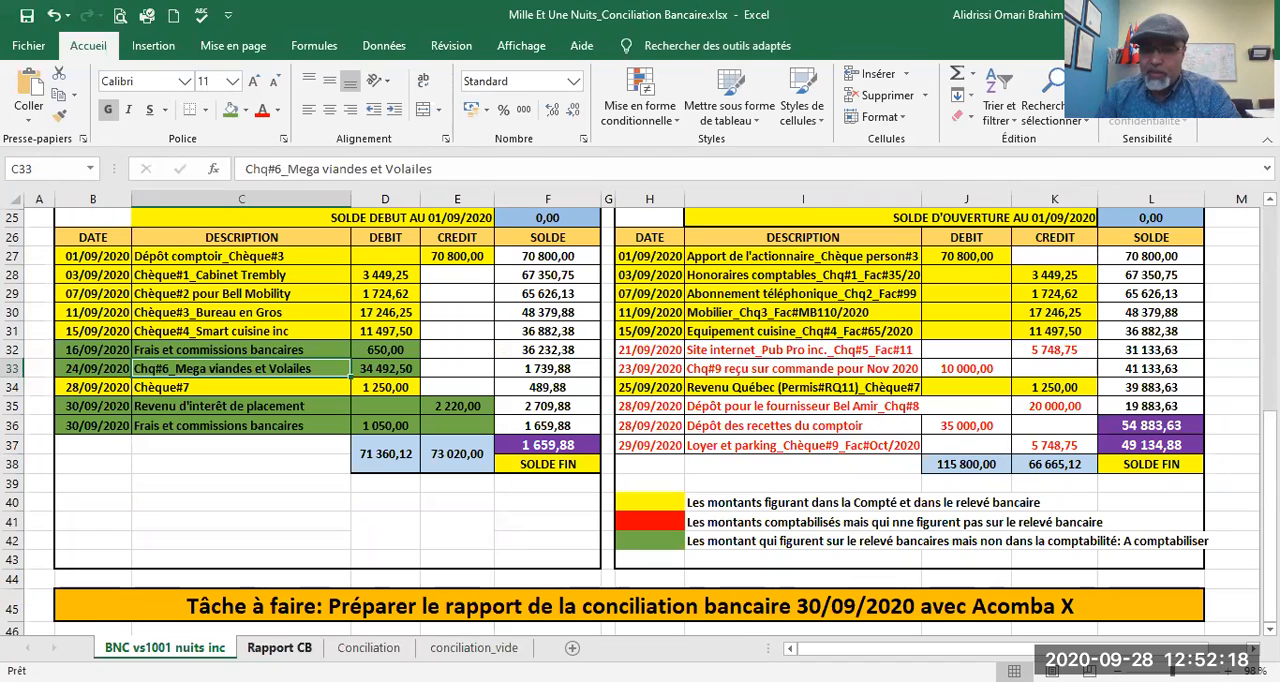
left_click(280, 648)
type("9")
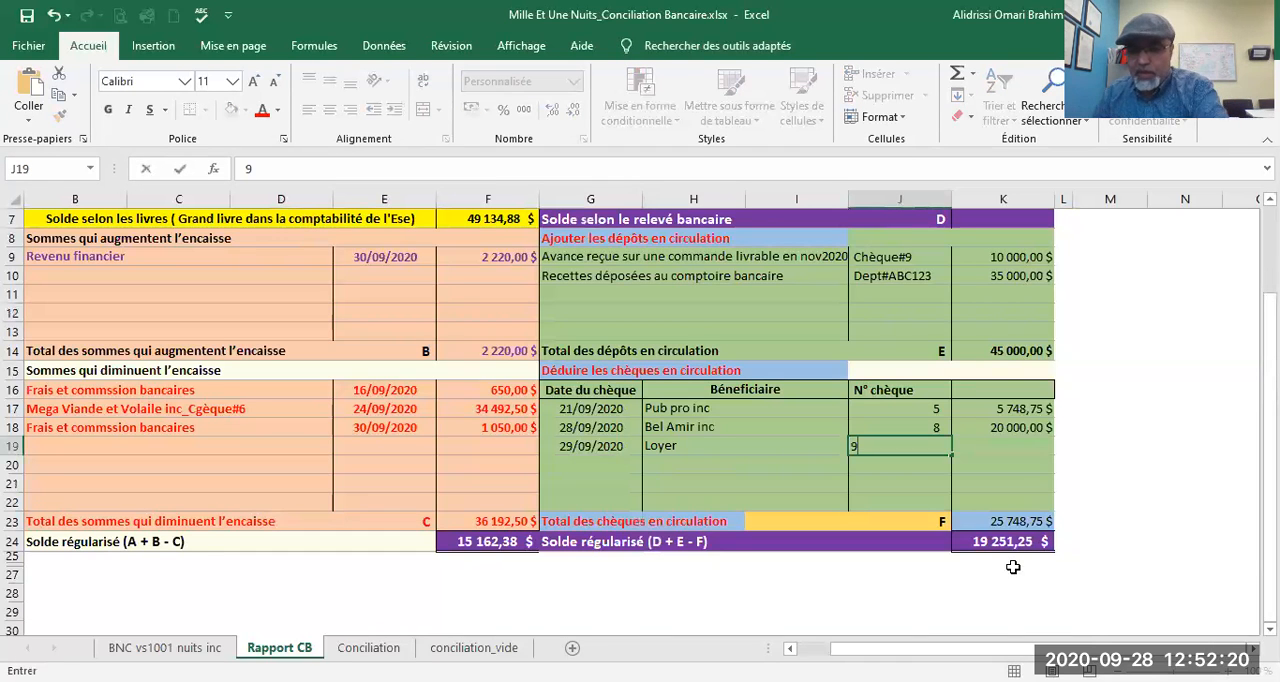
left_click(980, 446)
type("=")
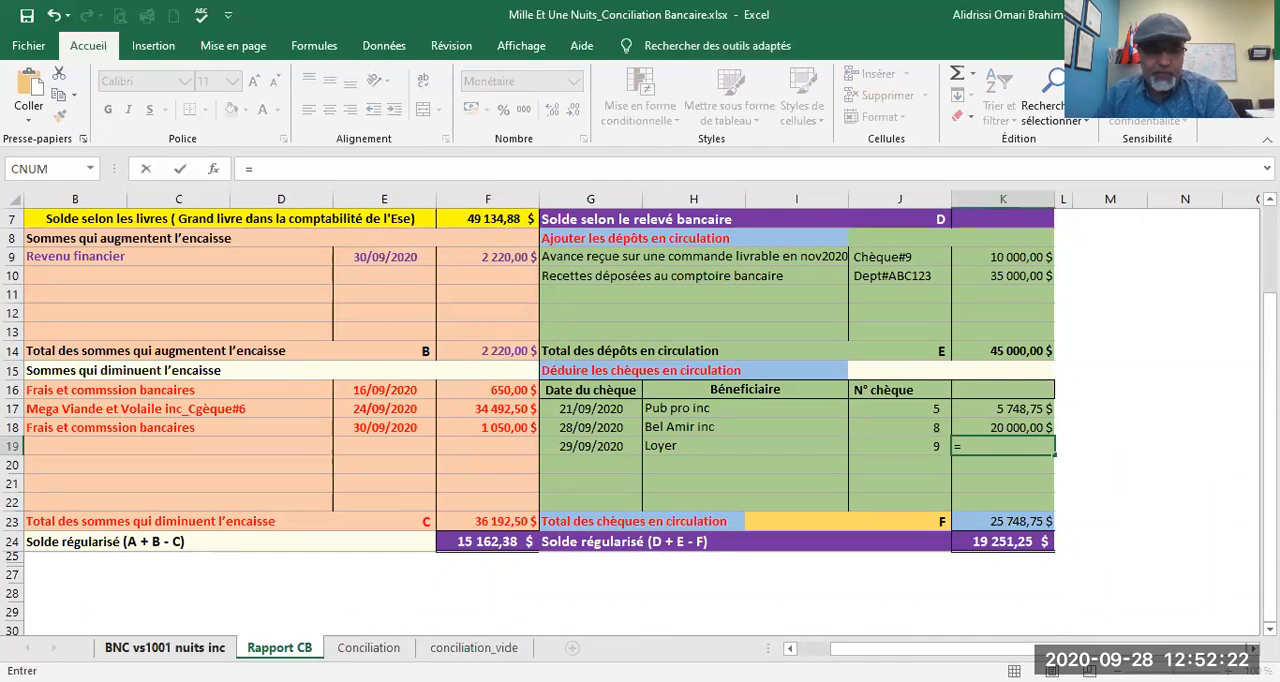
left_click(165, 648)
left_click(1056, 446)
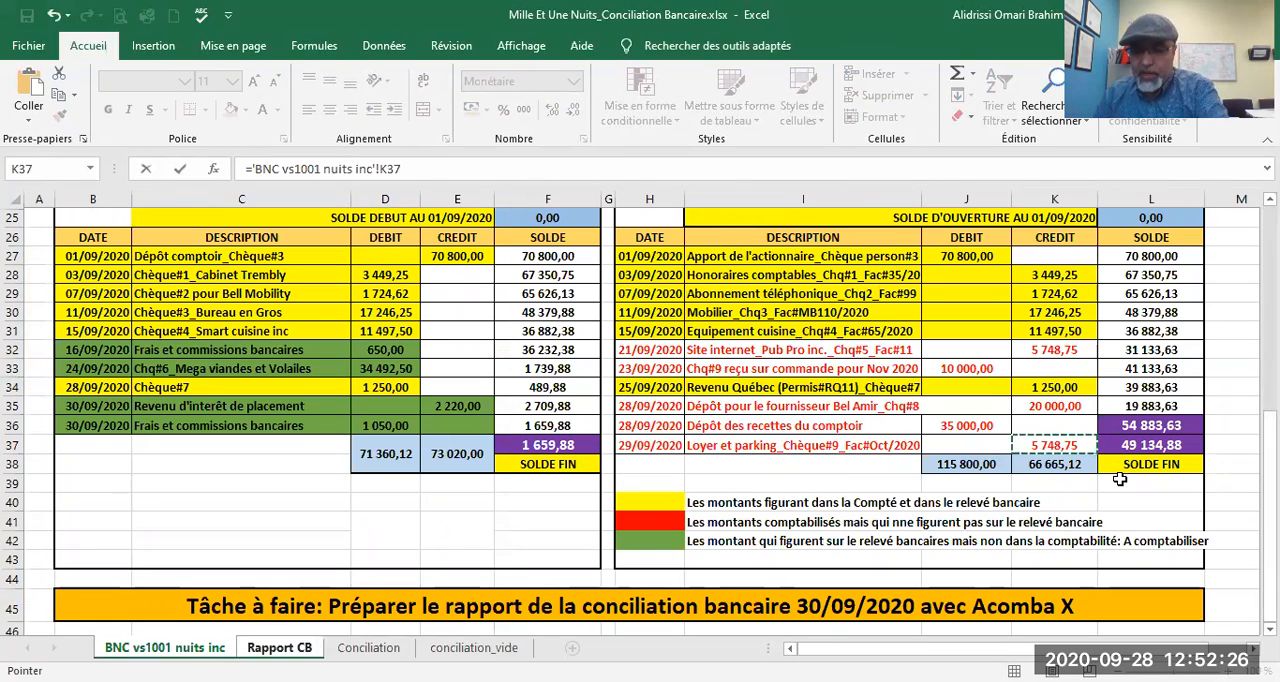
key("Return")
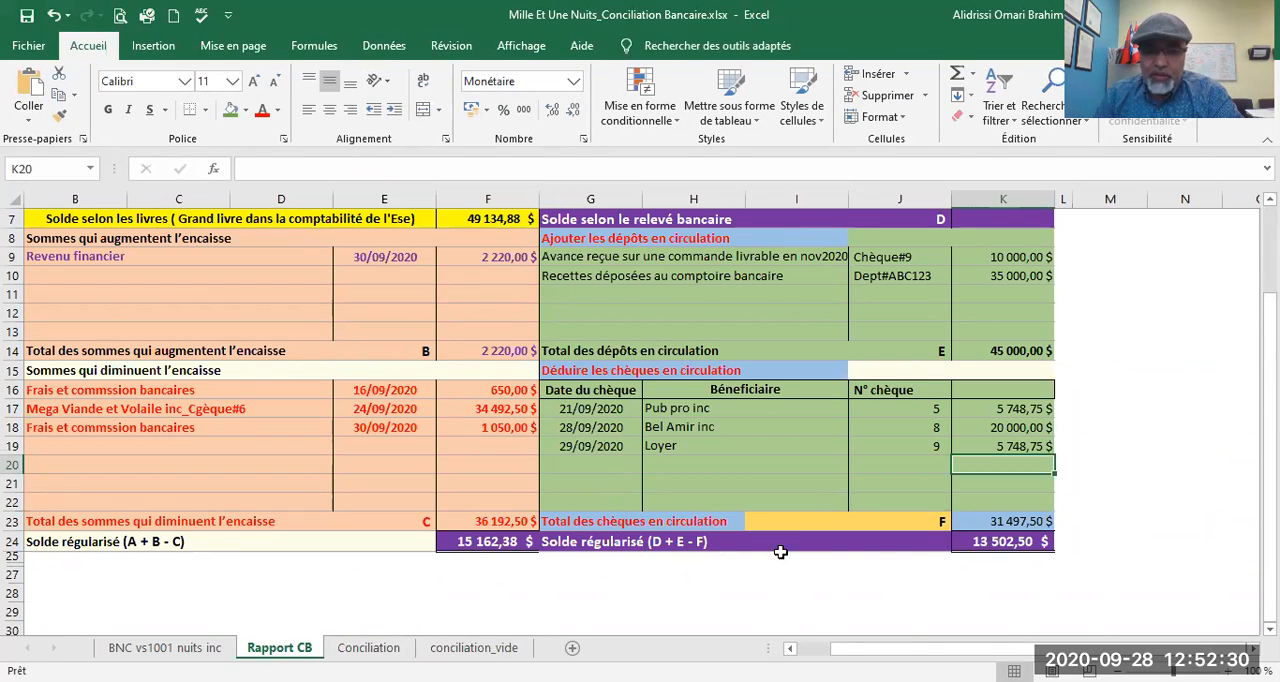
Step: Review the Rapport CB report, checking the bank statement balance formula in K7 and comparing the two adjusted balances in row 24
scroll(1000, 552, "up", 1)
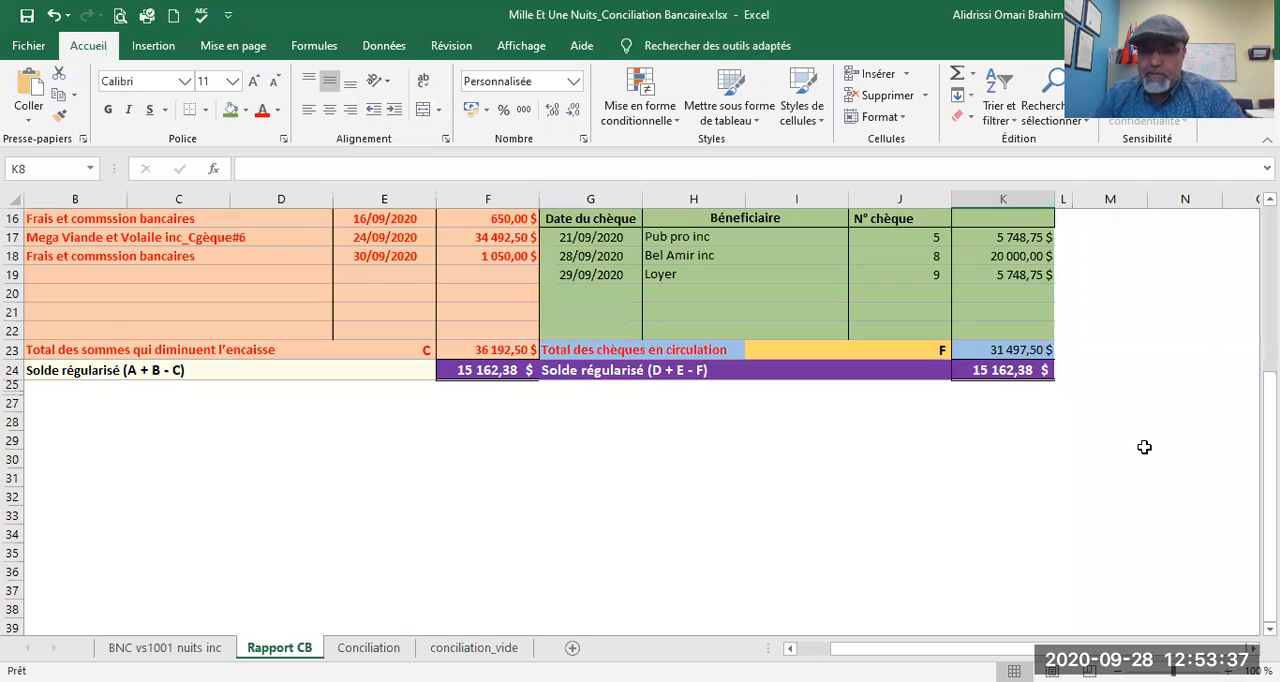
scroll(1146, 453, "up", 2)
scroll(1146, 453, "up", 3)
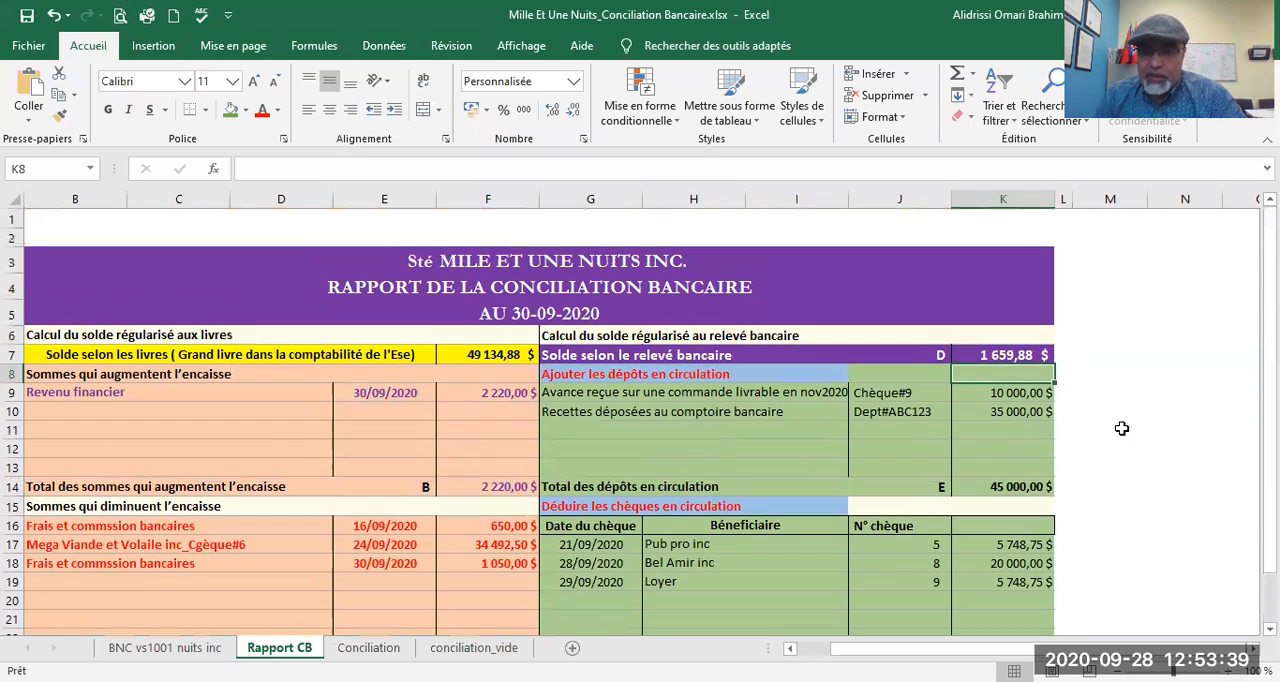
left_click(980, 355)
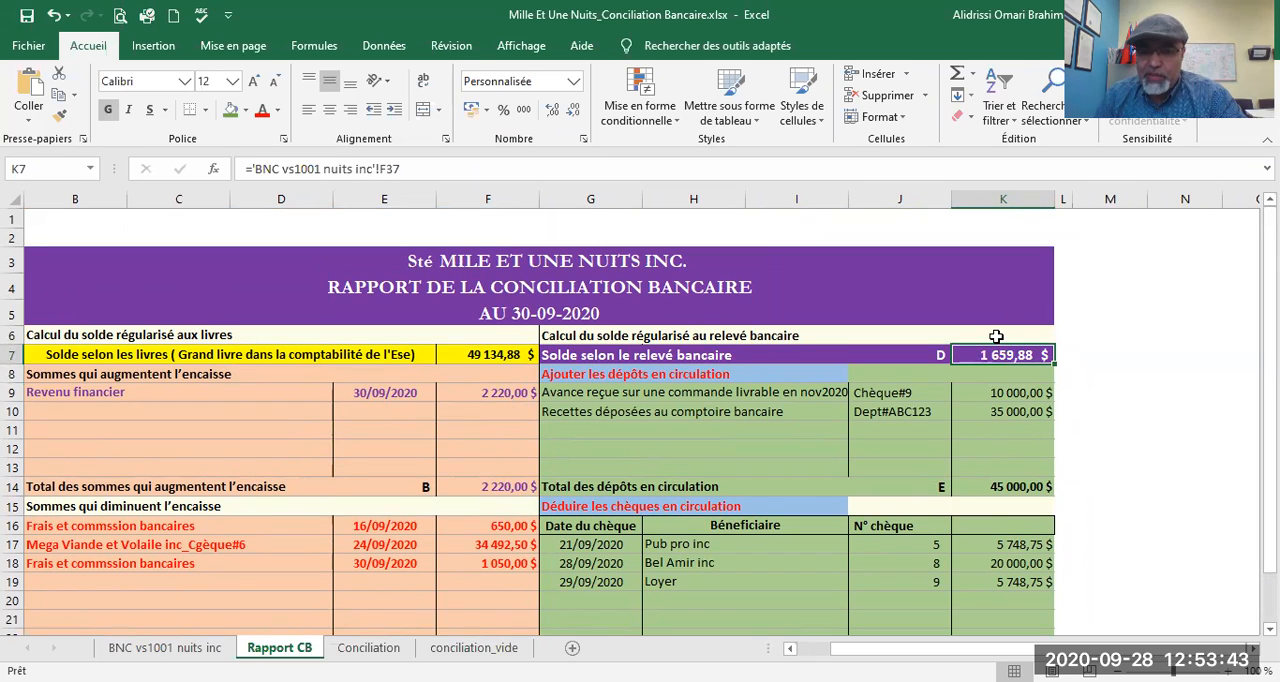
left_click(998, 336)
left_click(988, 355)
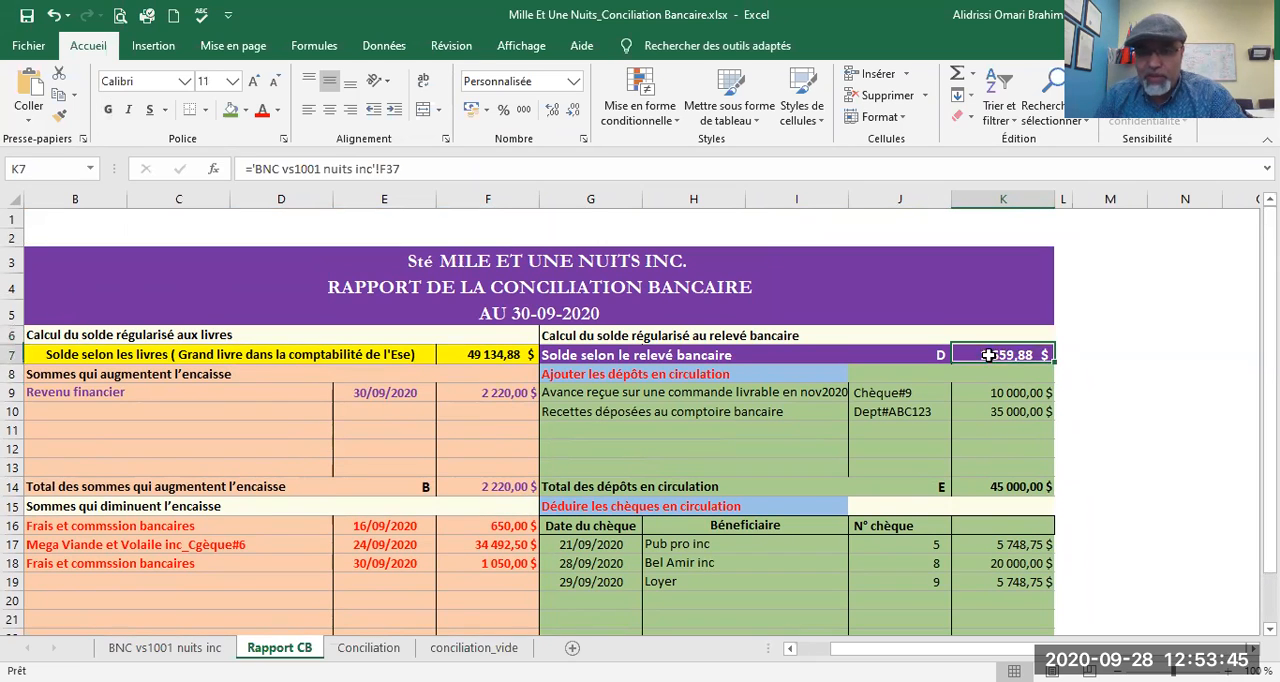
scroll(1050, 440, "down", 3)
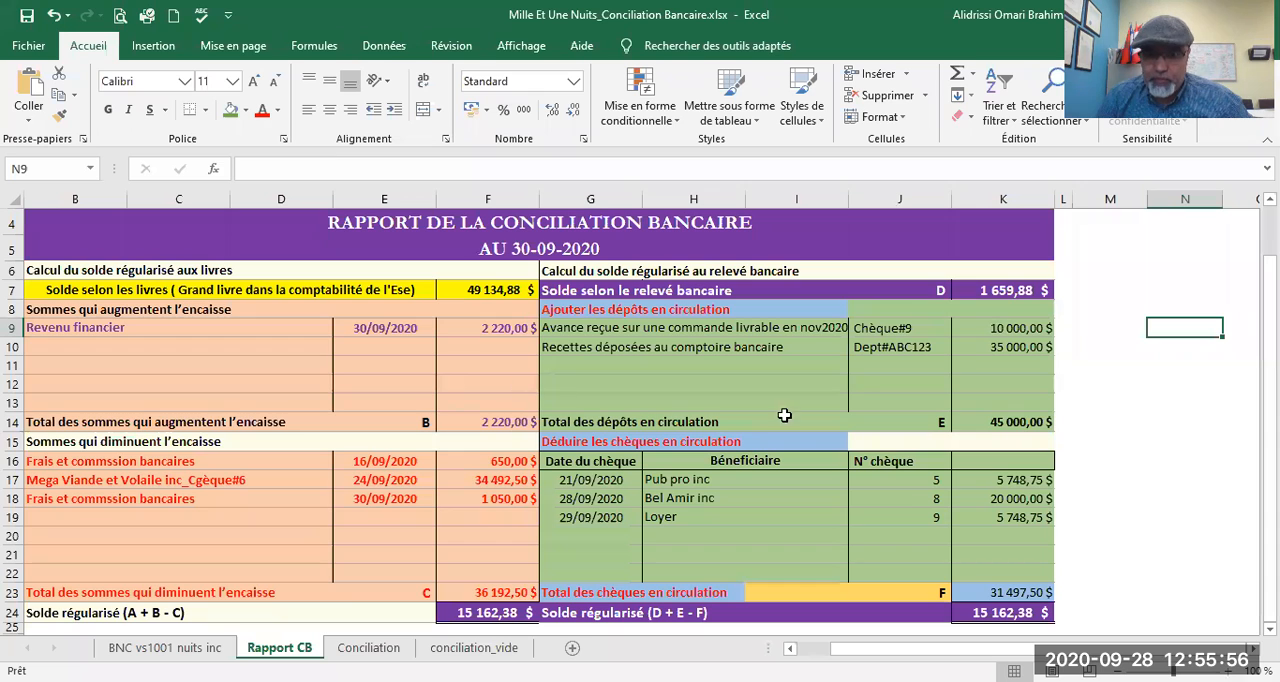
scroll(653, 387, "down", 4)
scroll(653, 387, "up", 3)
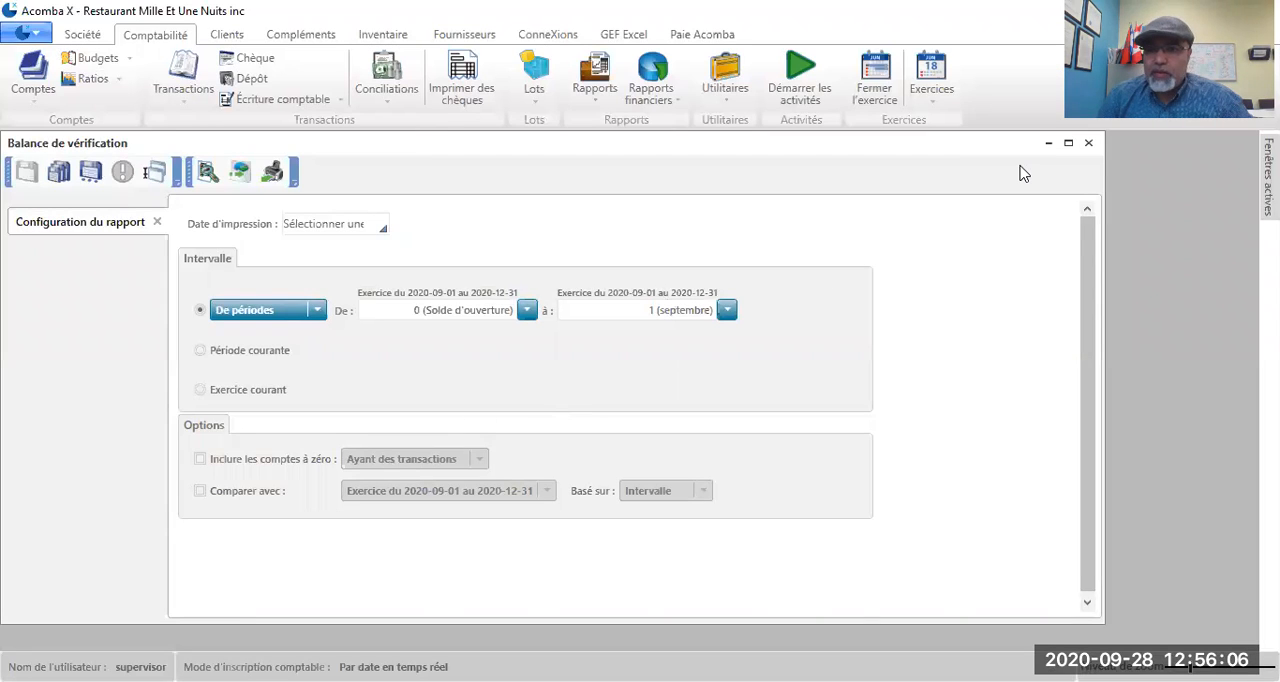
Step: Close the trial balance report setup and start a conciliation for account 1001, BNC_Compte bancaire courant_CAD
left_click(1088, 143)
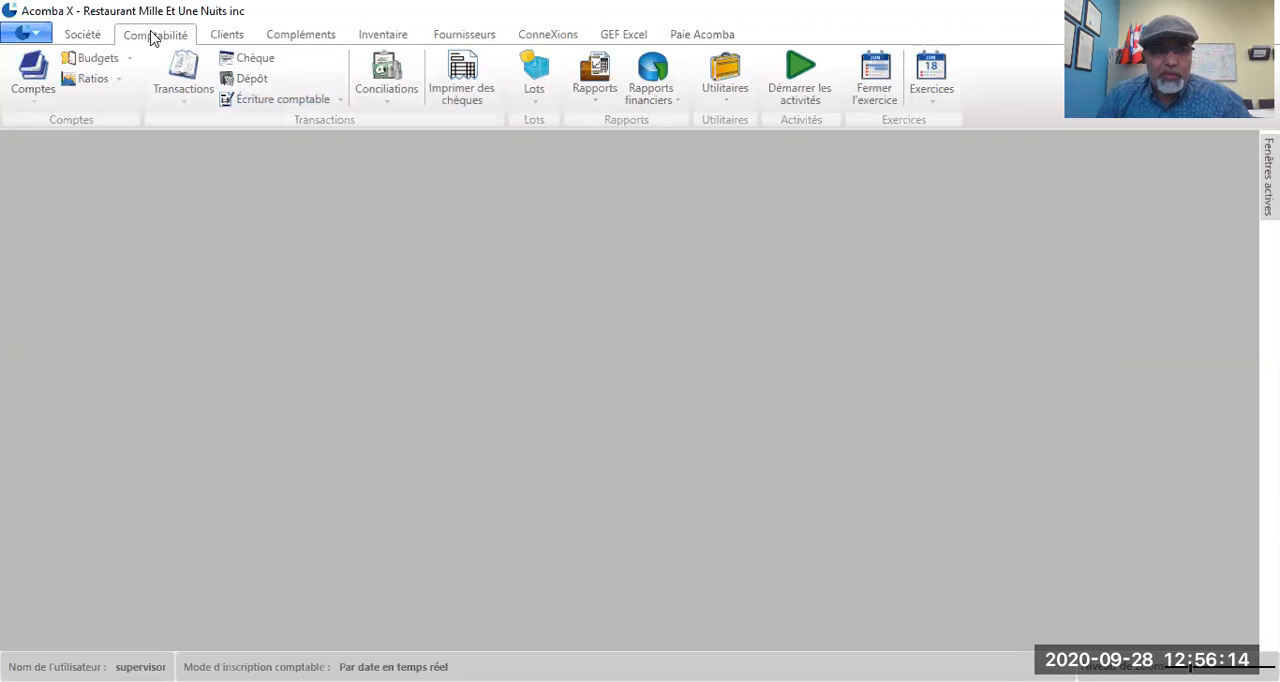
left_click(382, 104)
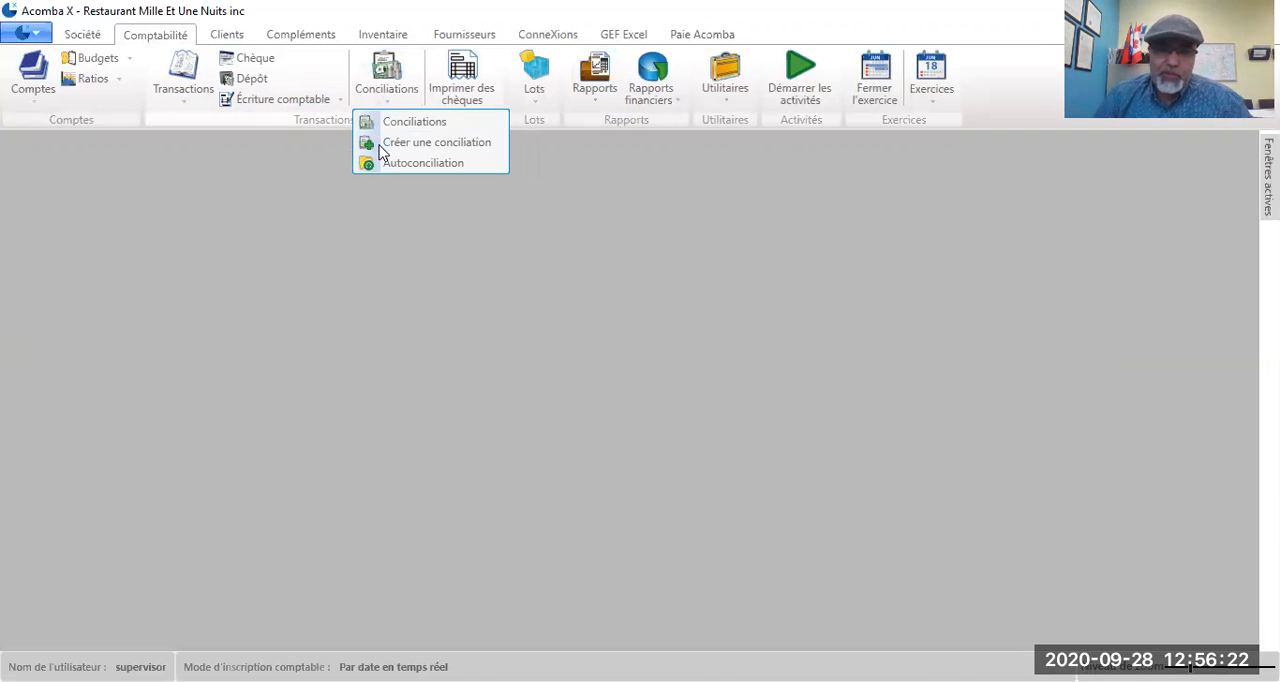
left_click(450, 163)
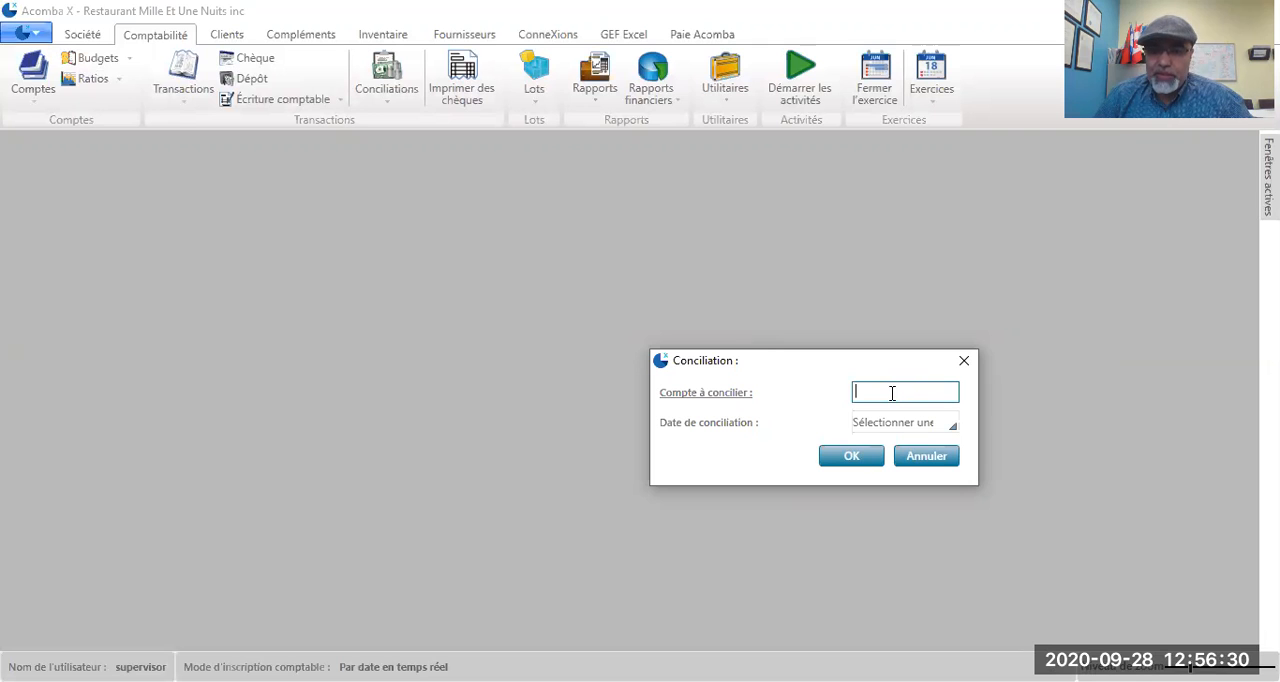
left_click(718, 392)
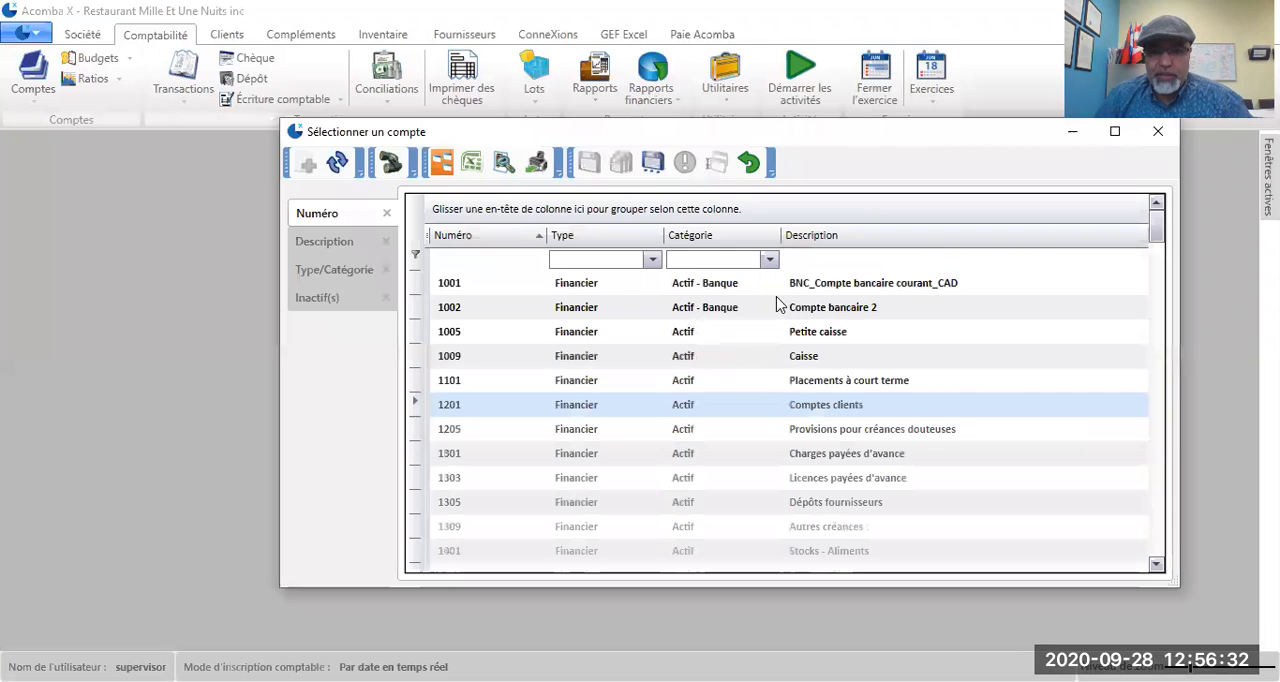
double_click(833, 289)
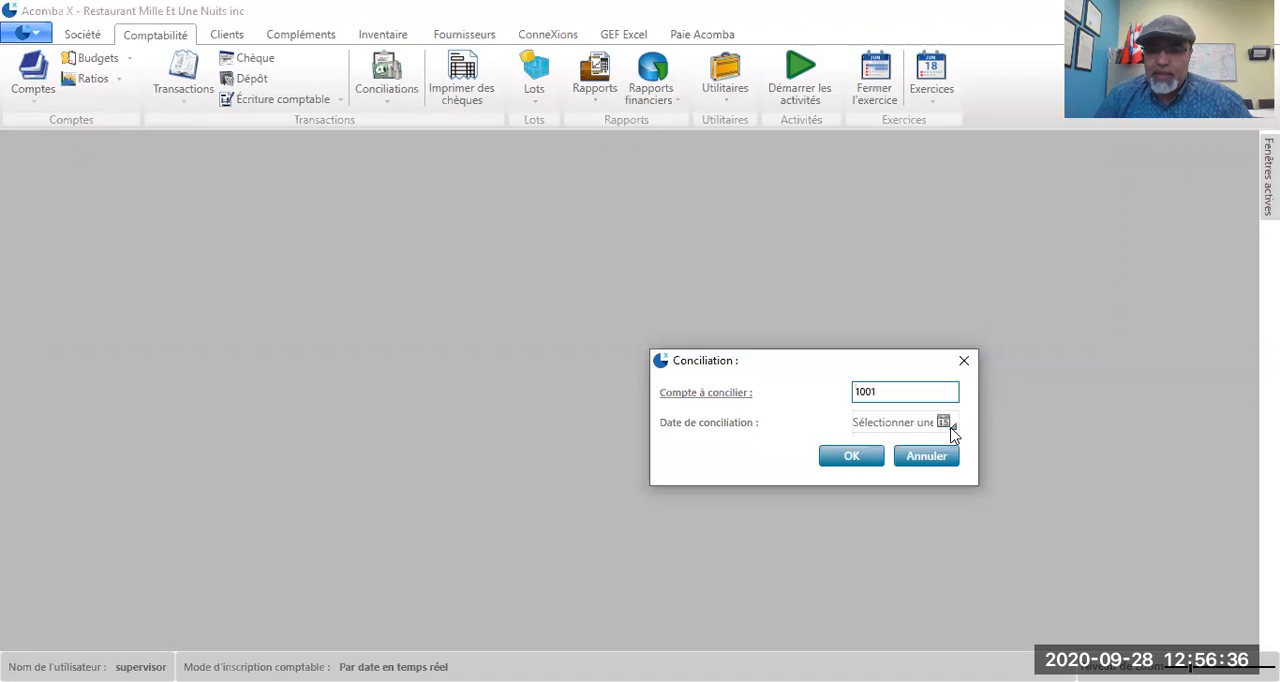
Step: Set the conciliation date to 2020-10-04 and open the account's list of transactions to reconcile
left_click(953, 428)
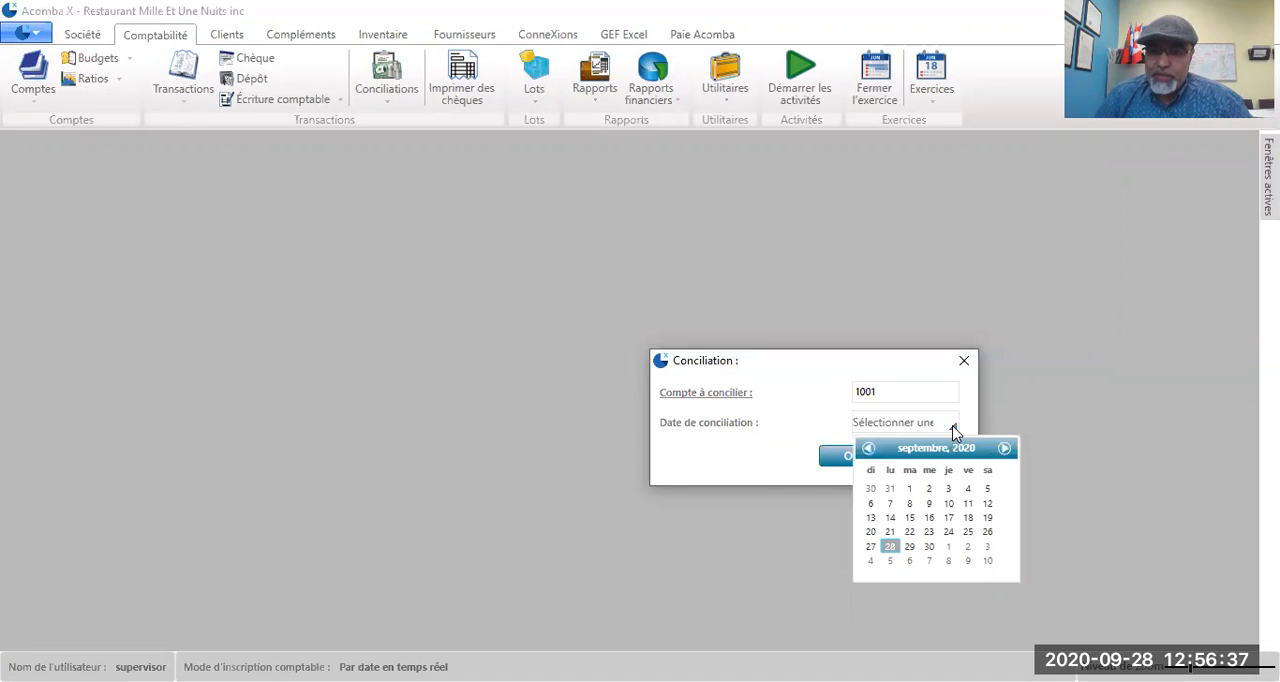
left_click(1003, 448)
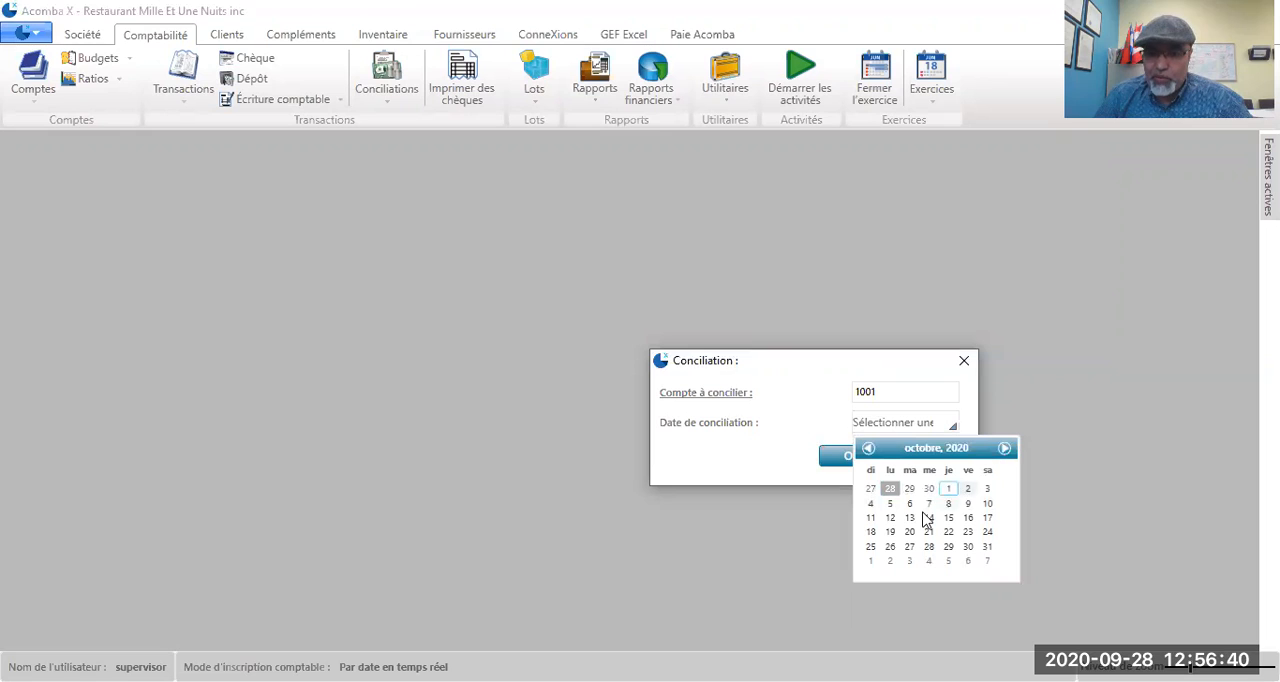
left_click(869, 505)
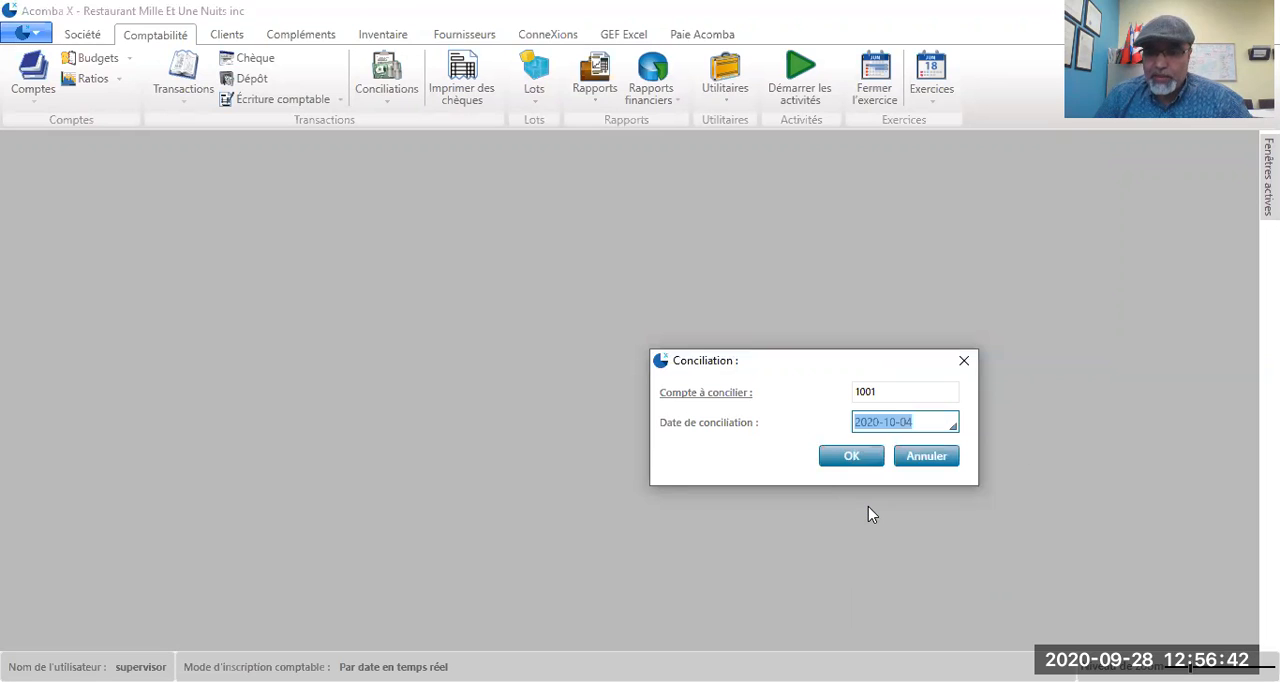
left_click(829, 463)
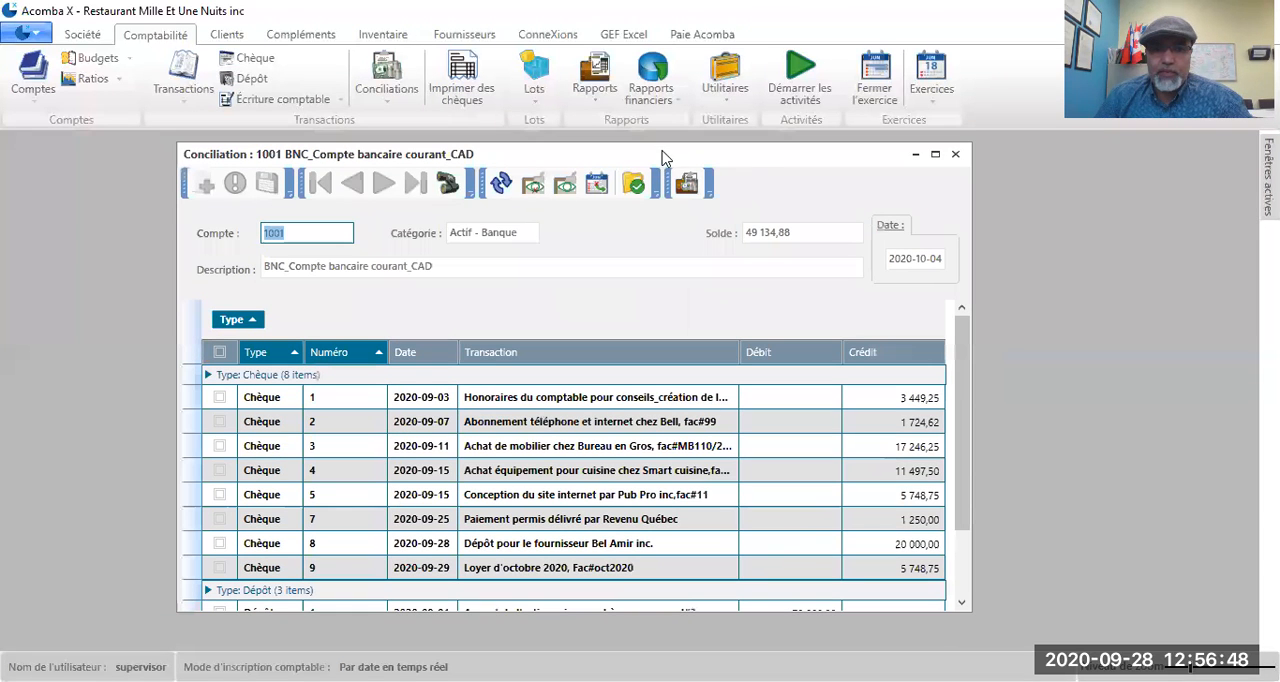
left_click_drag(761, 157, 750, 146)
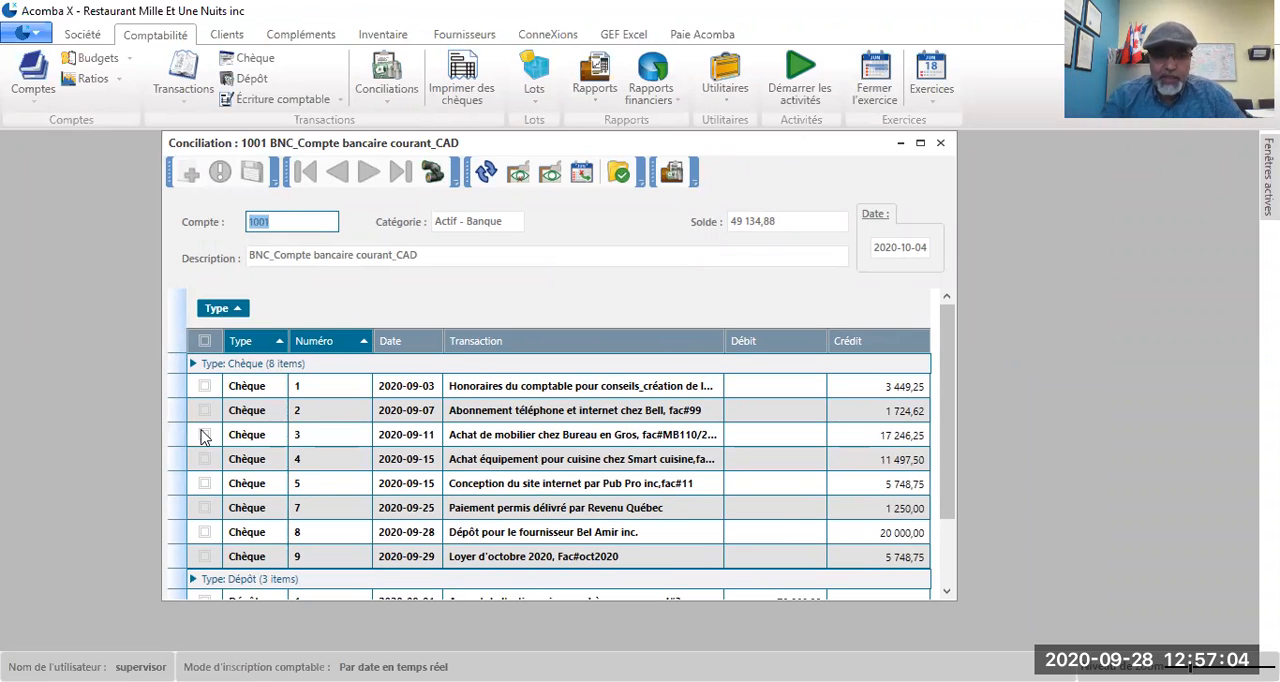
Step: Mark cheques 1, 2, 3, 4 and 7 as reconciled in the account 1001 conciliation
scroll(298, 420, "down", 1)
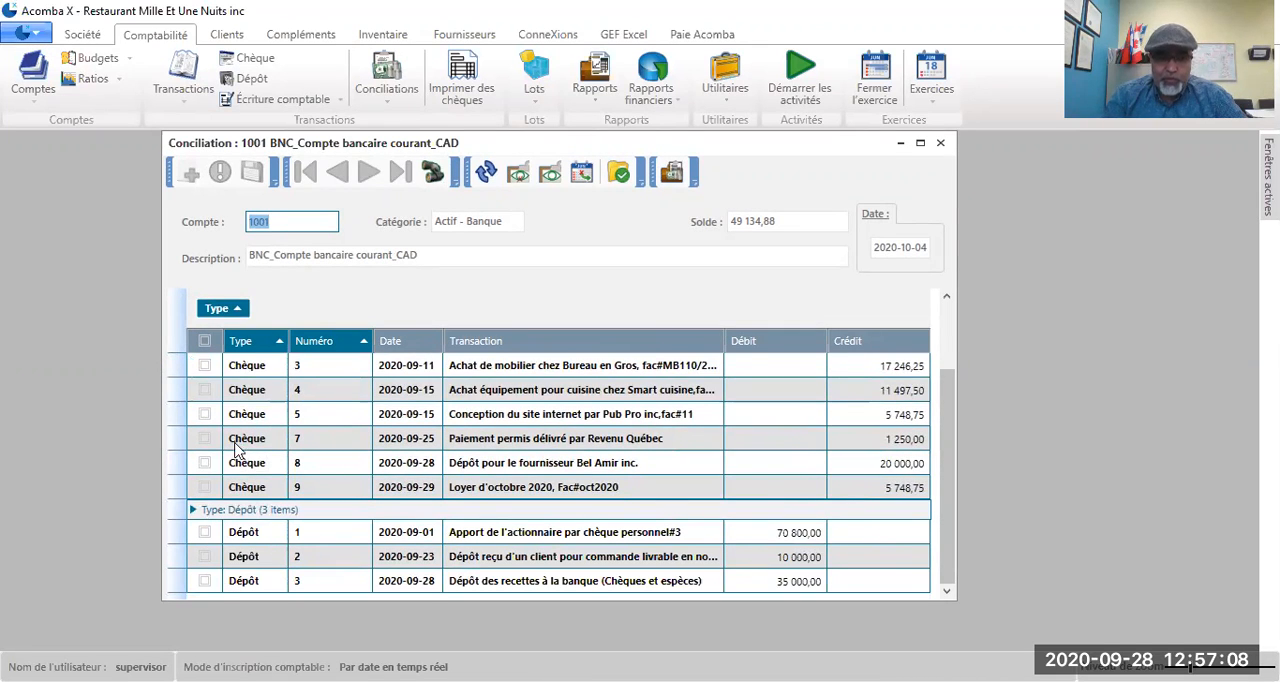
scroll(238, 445, "up", 1)
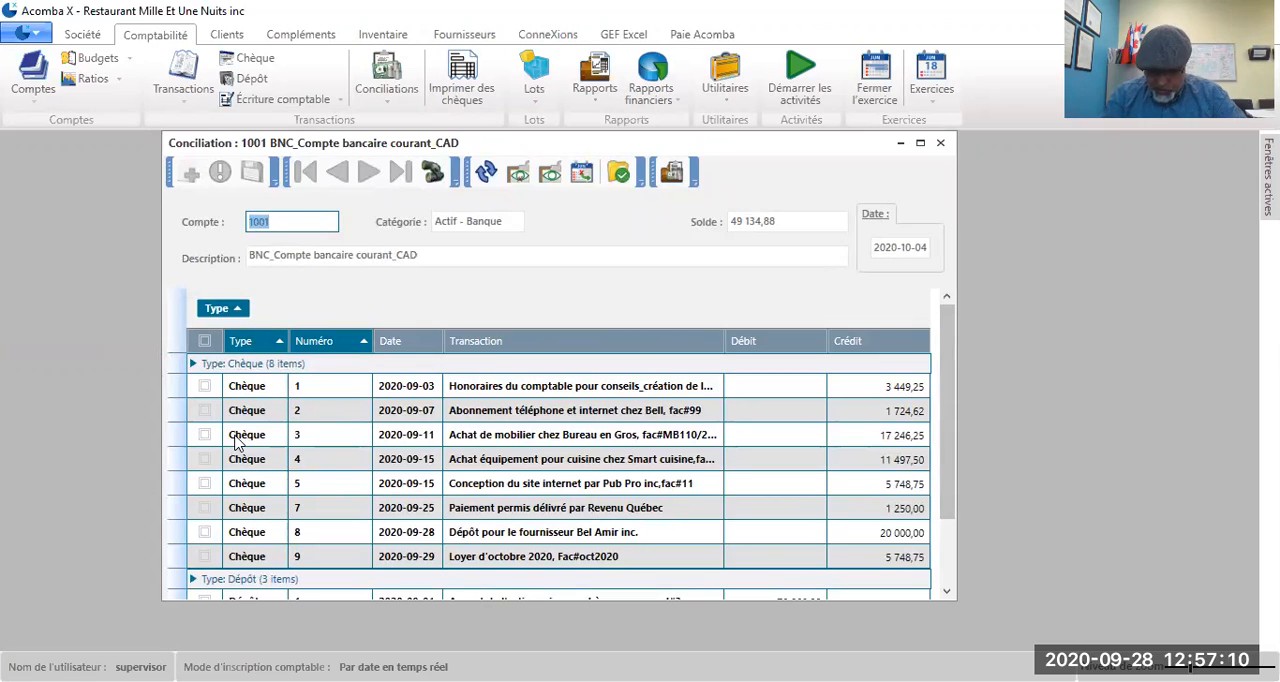
left_click(204, 387)
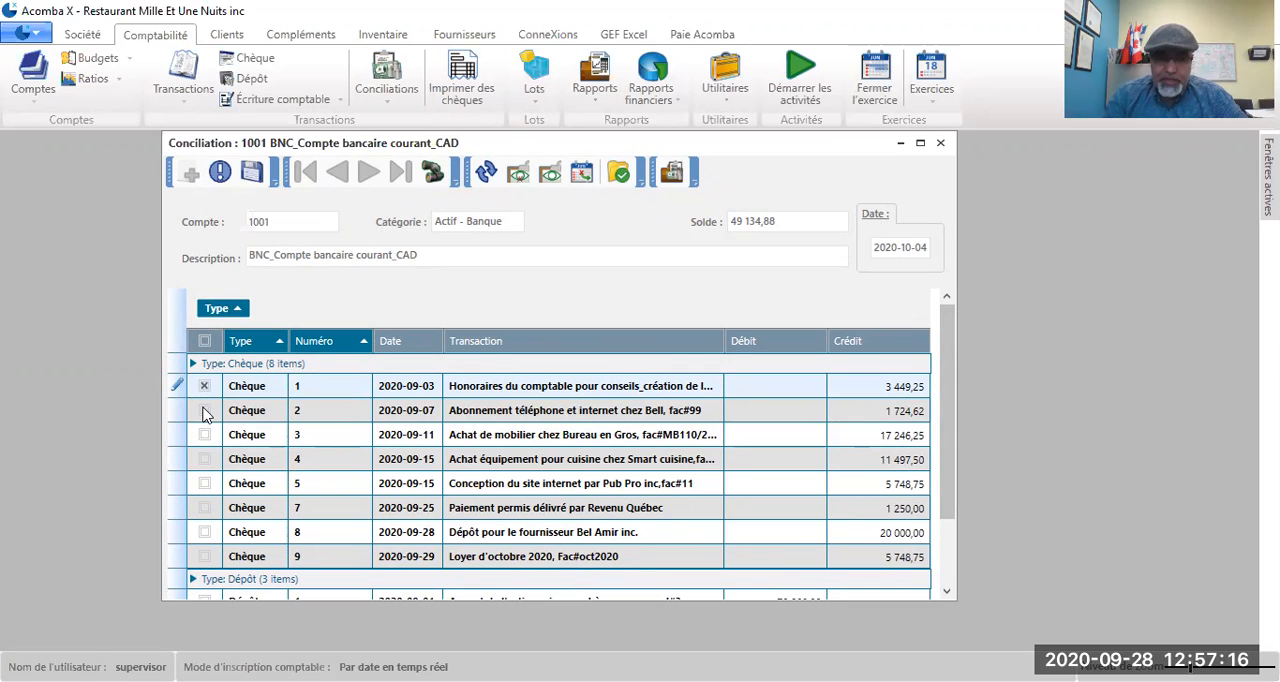
left_click(205, 411)
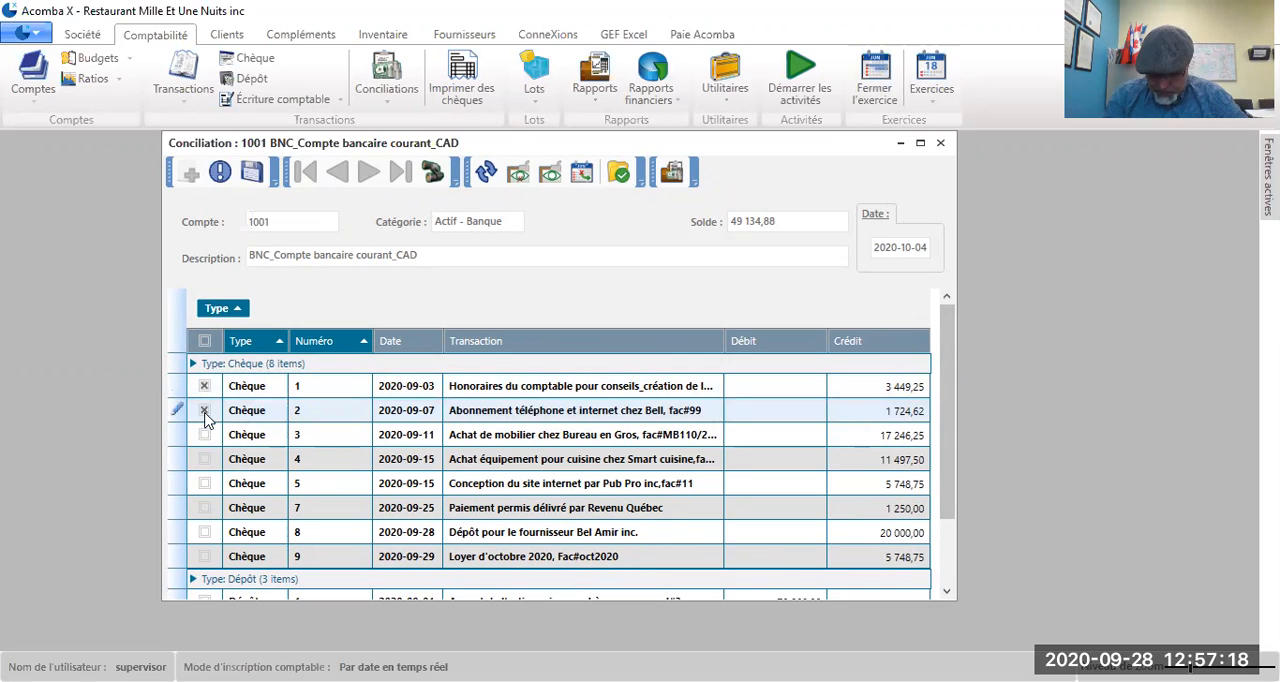
left_click(205, 438)
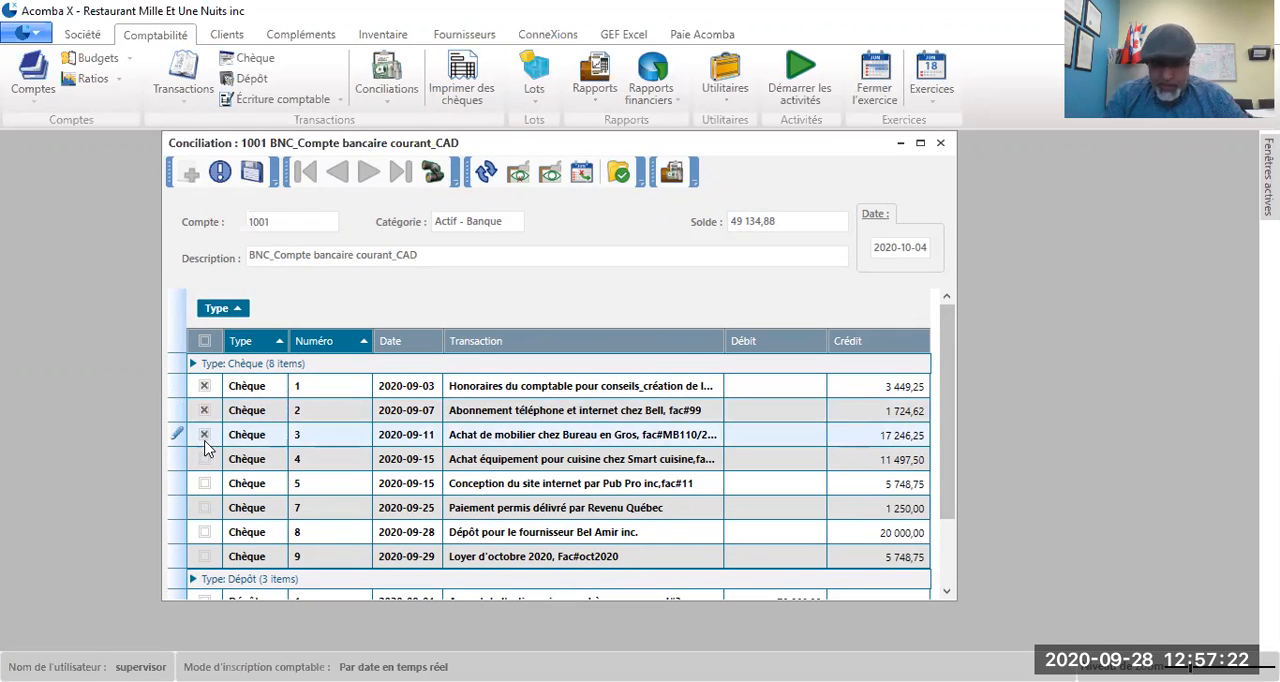
left_click(206, 462)
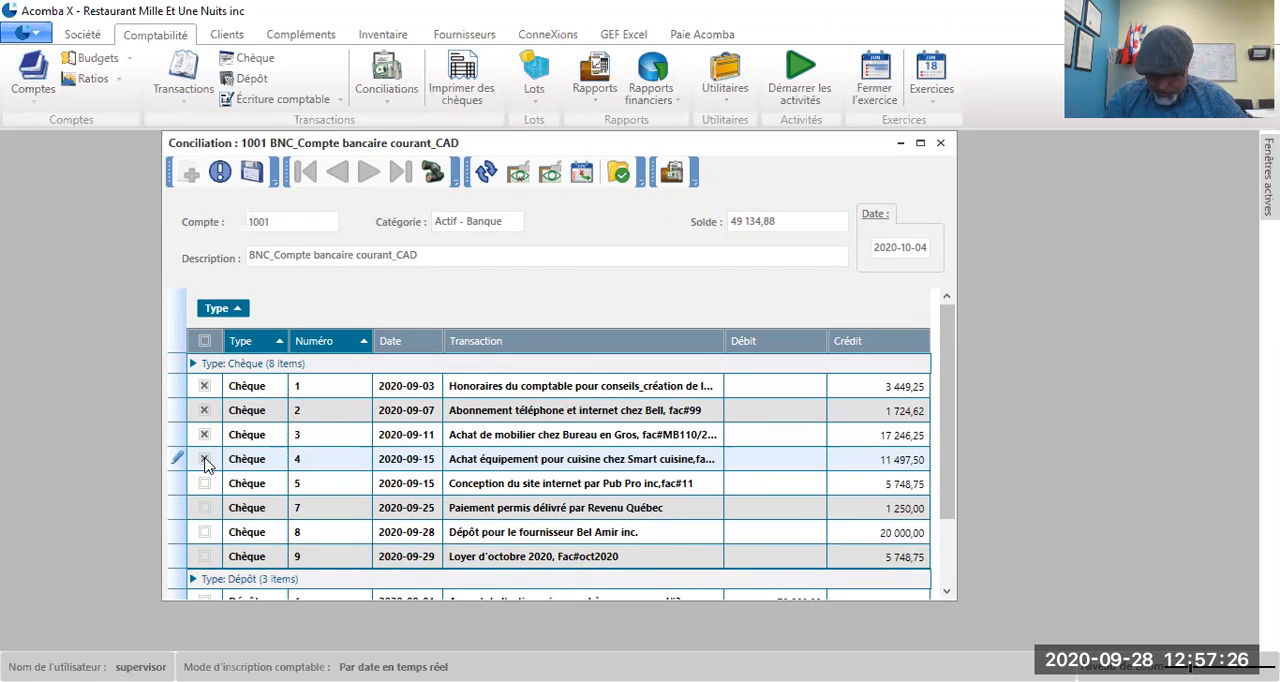
left_click(205, 508)
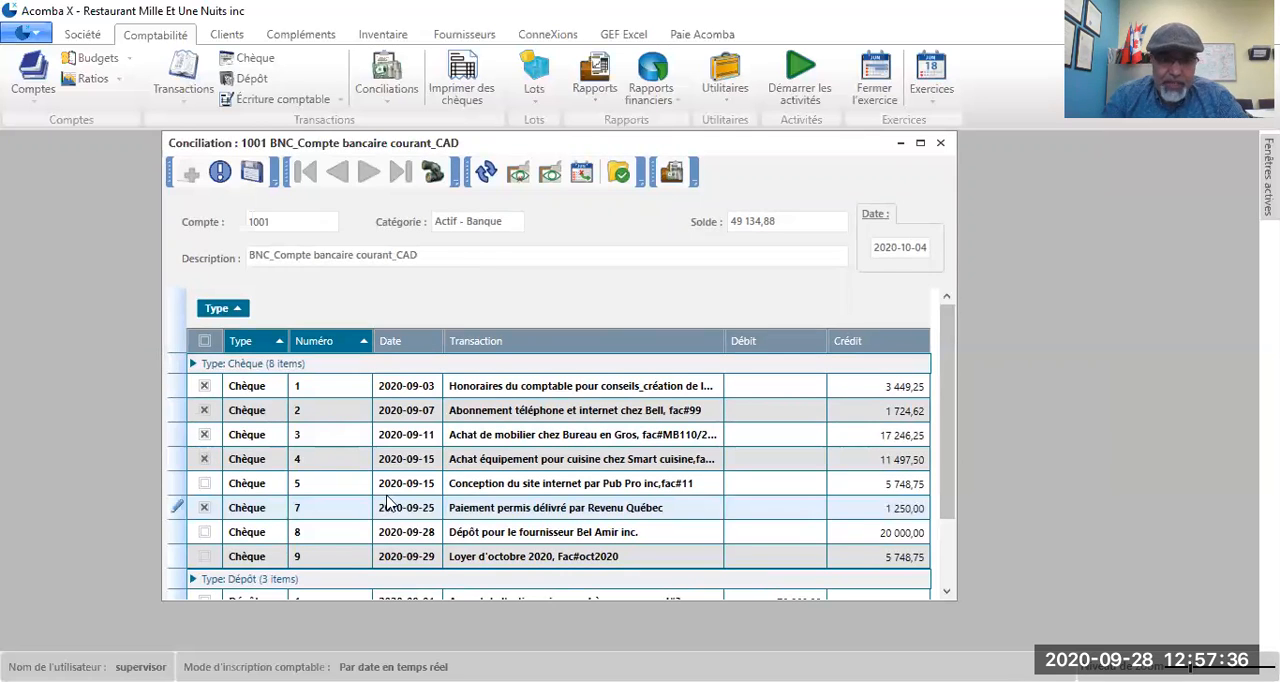
Step: Mark deposit 1, the shareholder contribution of 2020-09-01, as reconciled
scroll(385, 503, "down", 1)
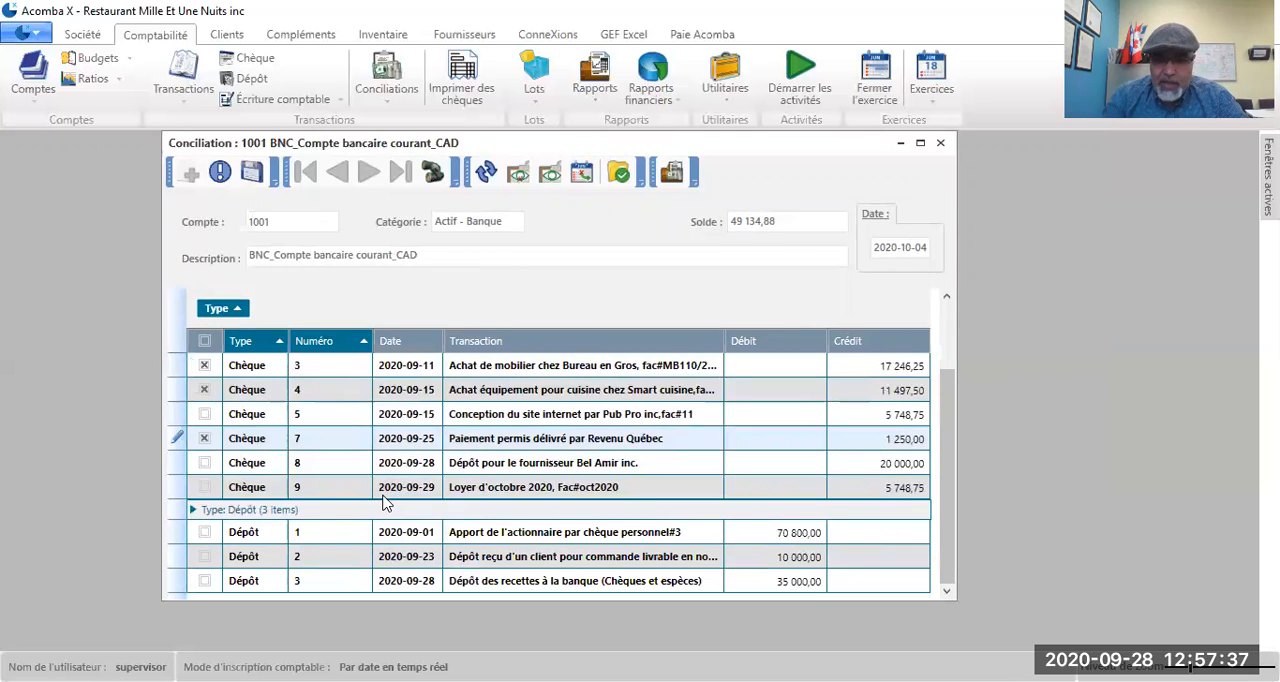
left_click(205, 533)
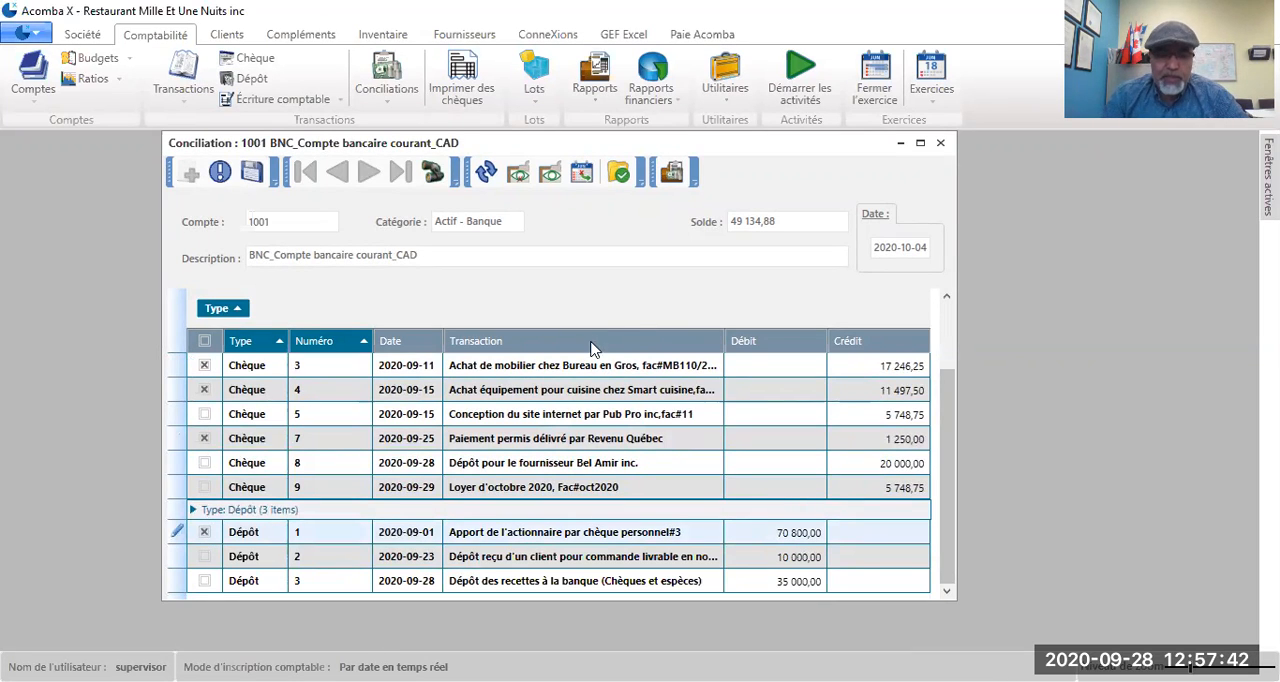
scroll(283, 447, "up", 1)
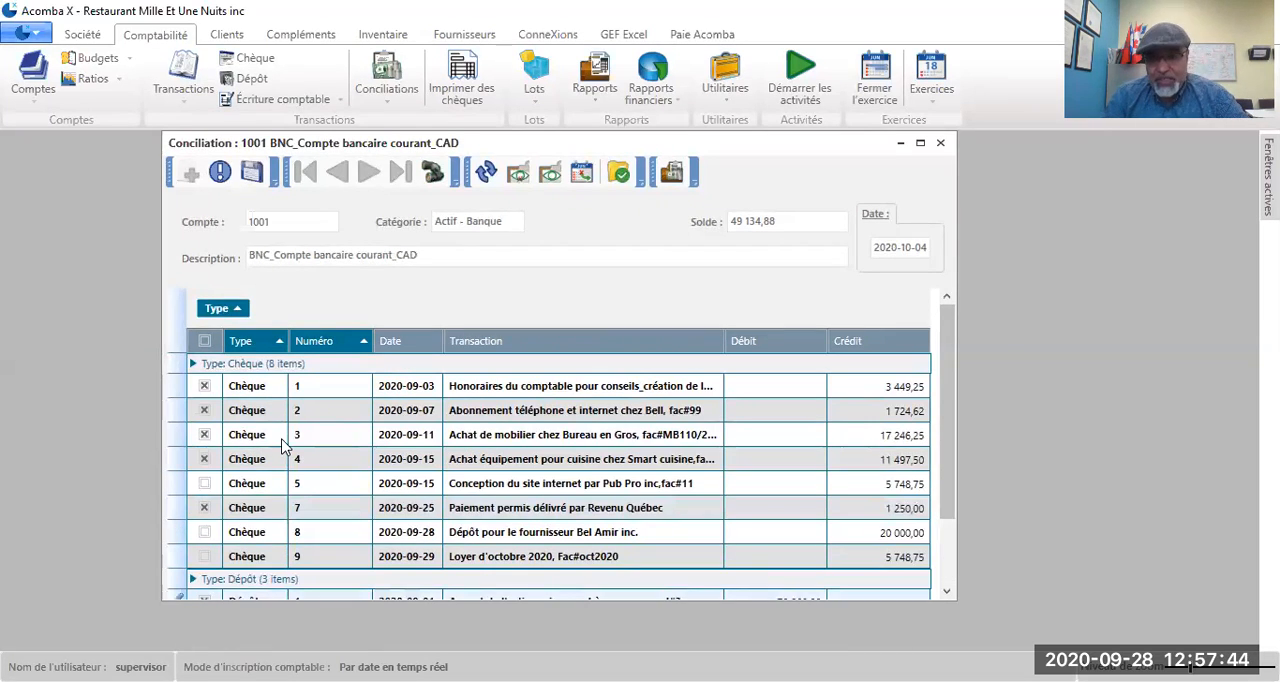
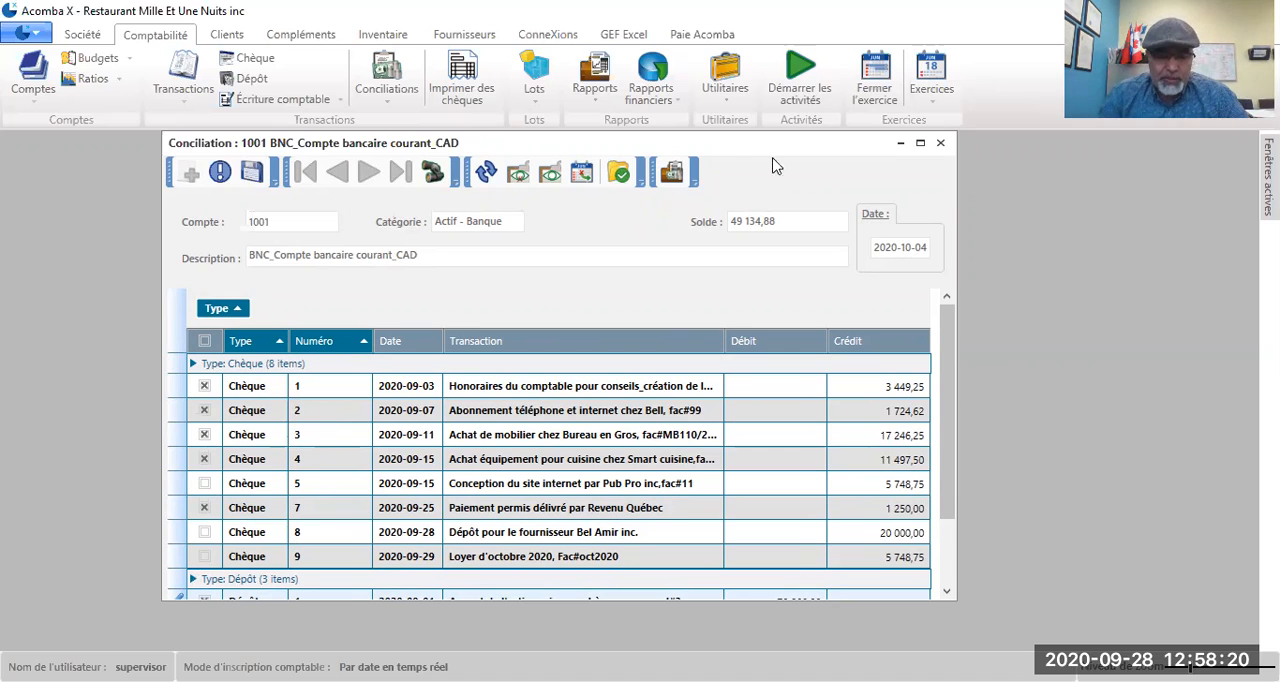
Step: Save the account 1001 conciliation and minimize its window
left_click_drag(809, 147, 809, 125)
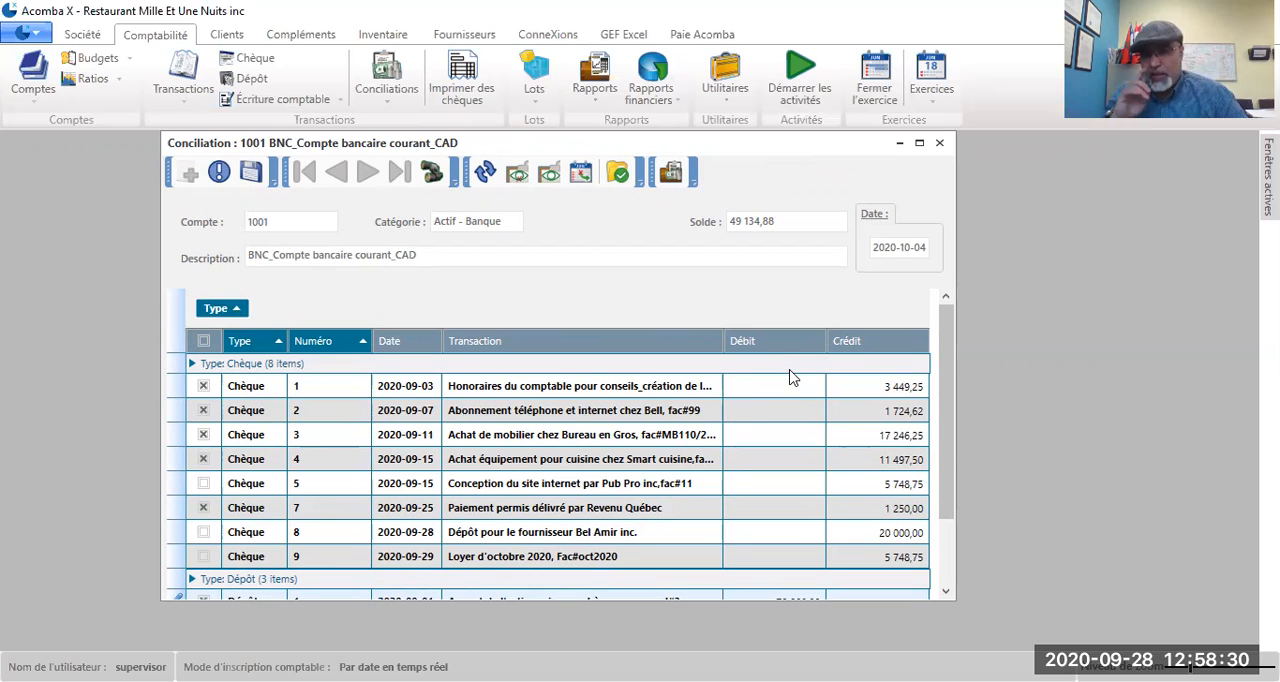
left_click(250, 174)
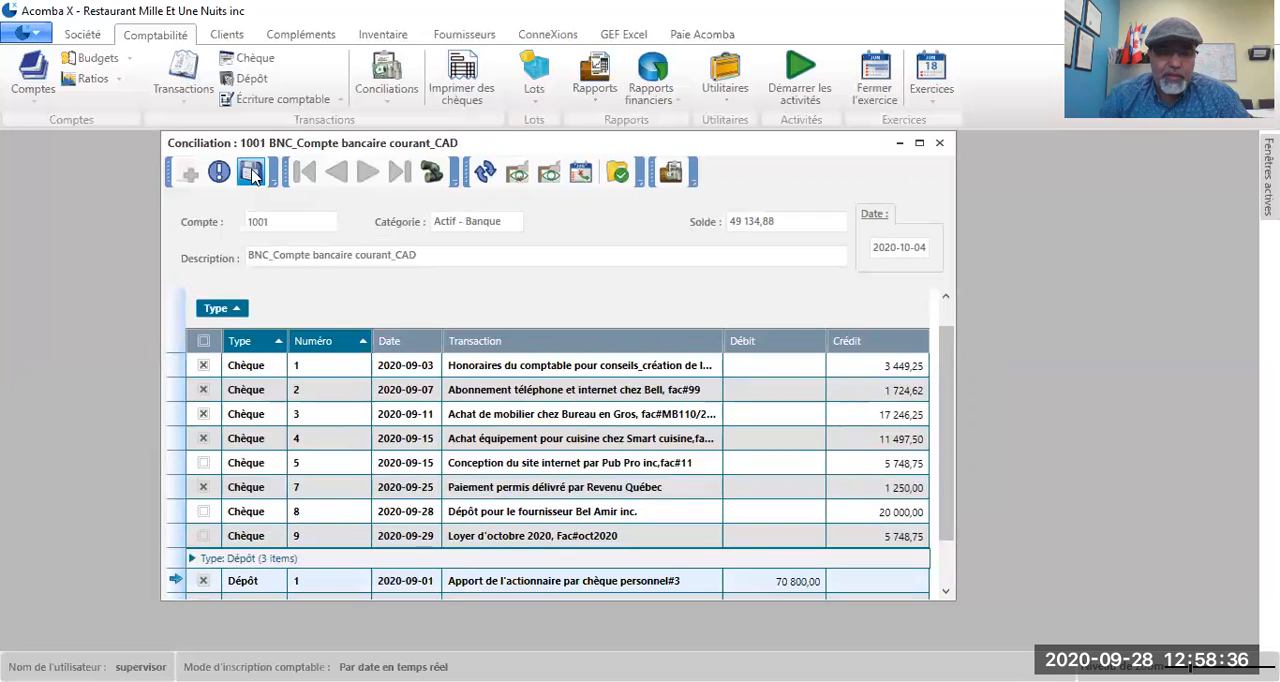
left_click(900, 145)
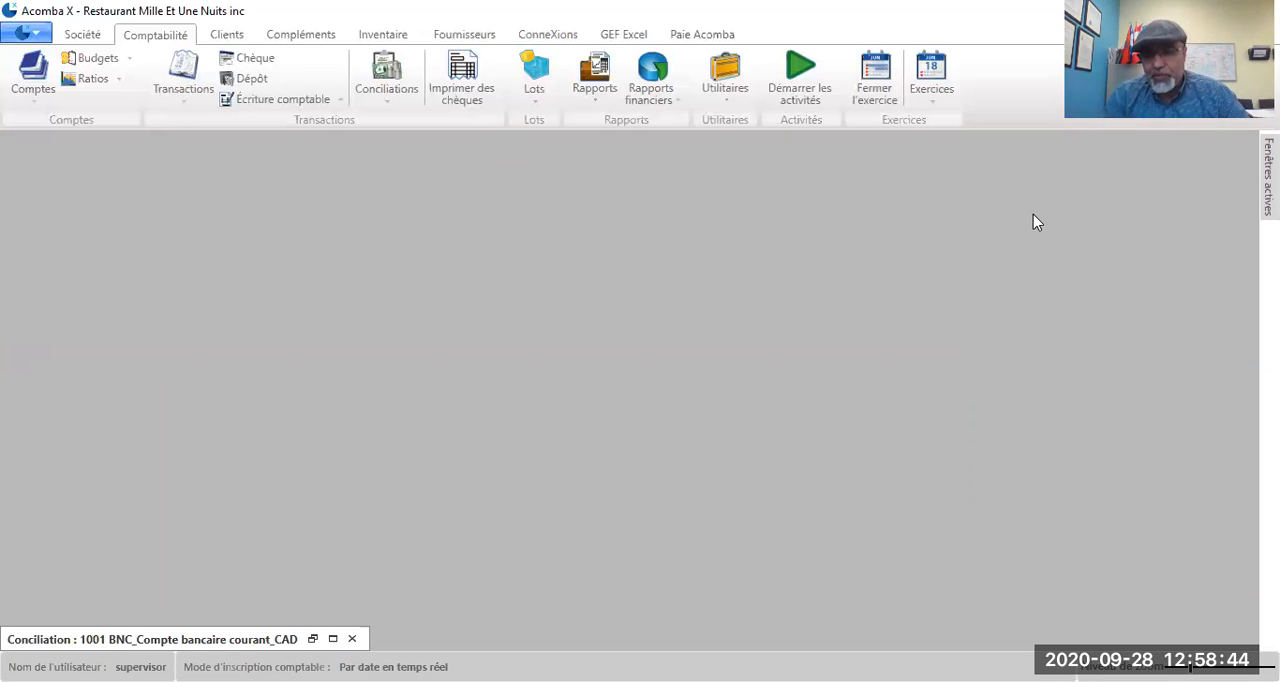
Step: Open the accounting transactions list in a maximized window and start a new transaction of type Écriture
left_click(186, 104)
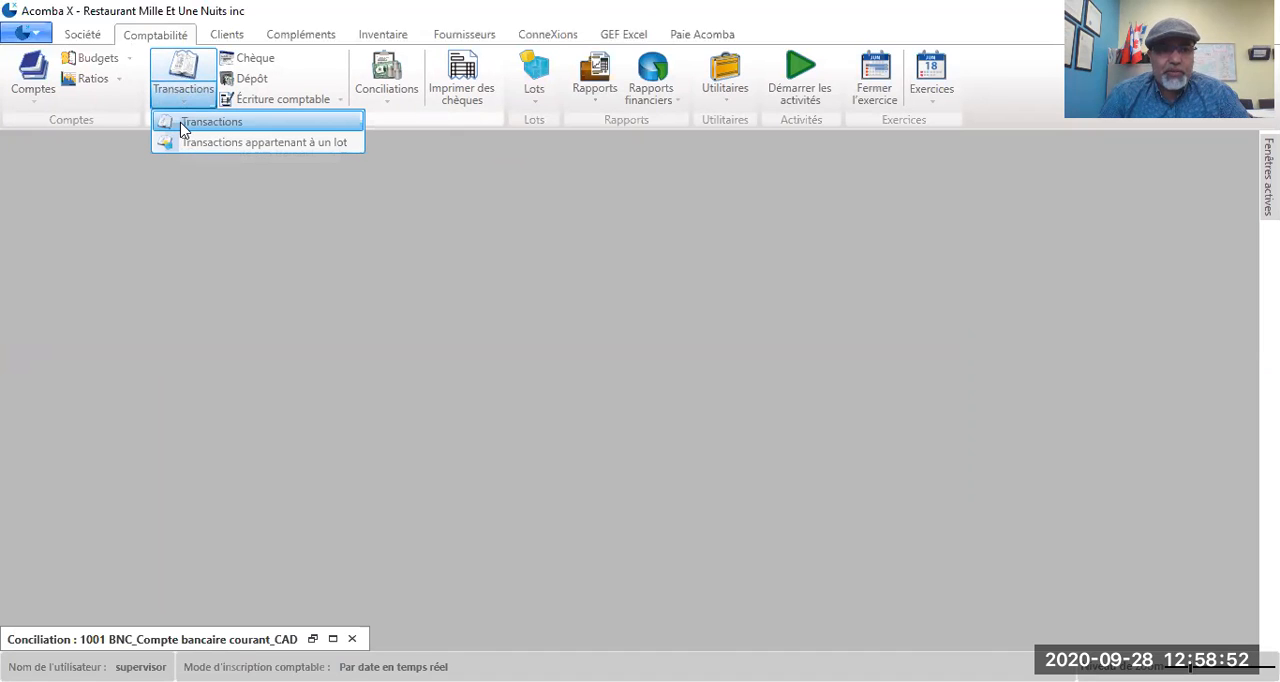
left_click(184, 125)
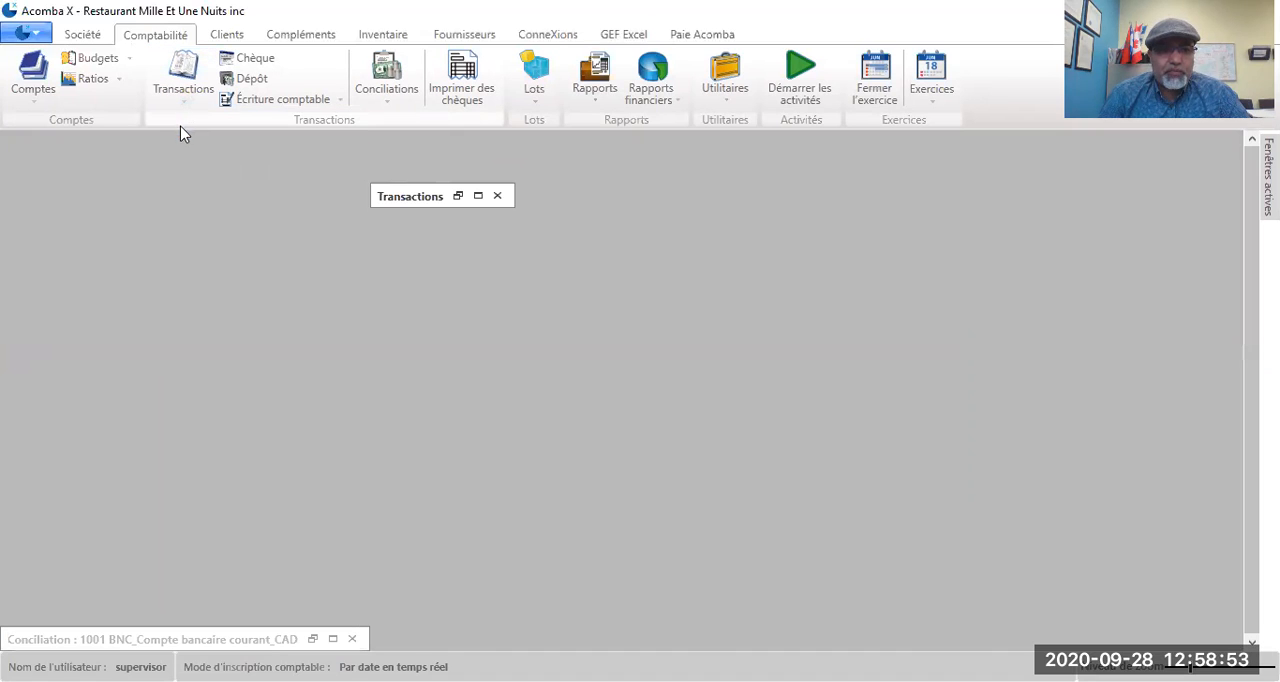
left_click(479, 196)
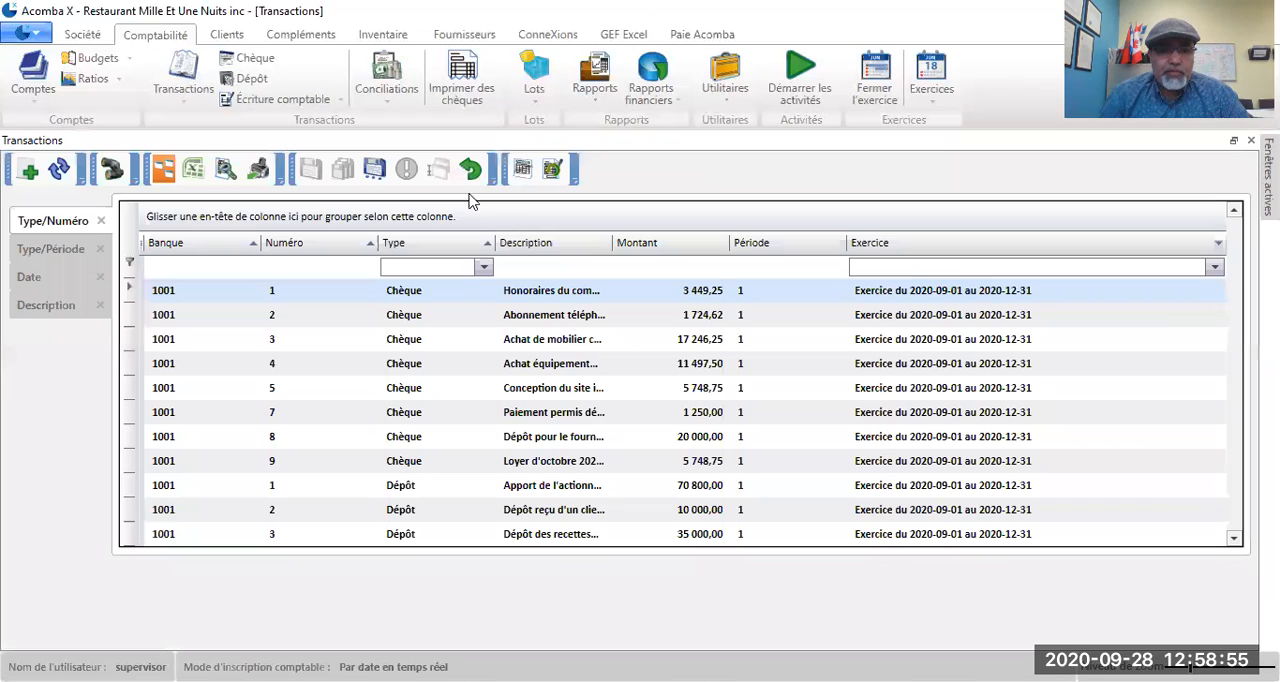
left_click(28, 171)
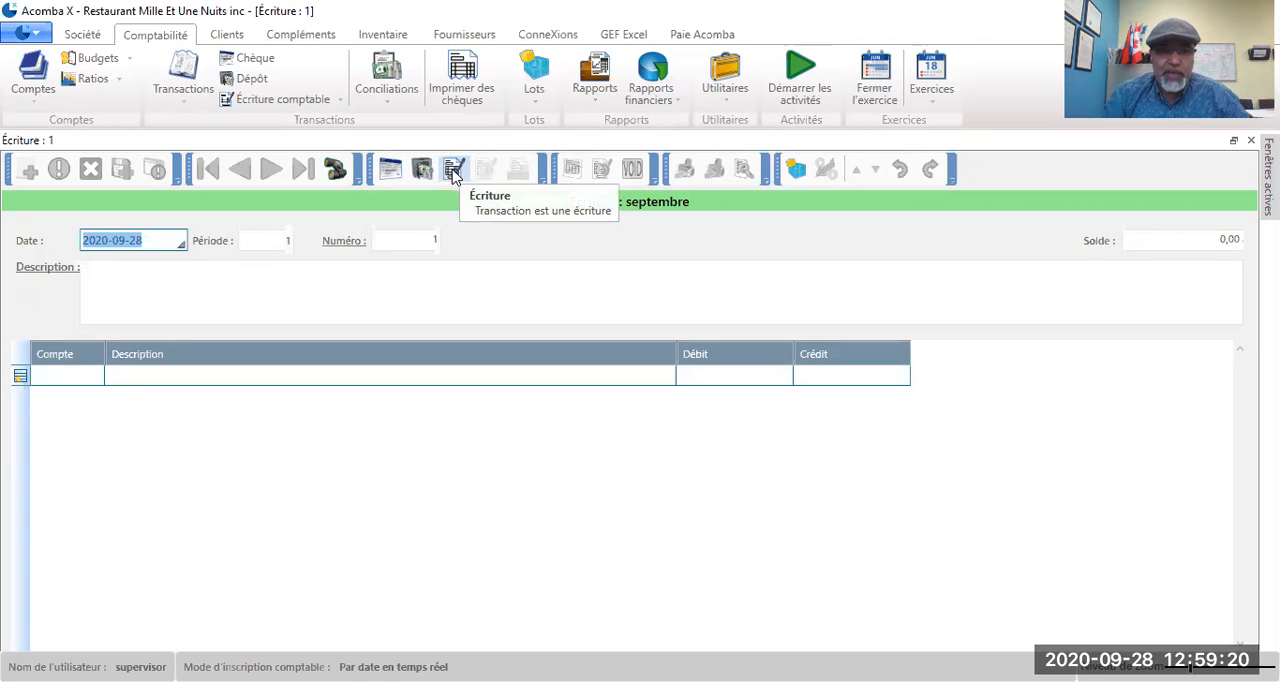
Step: Date the journal entry 2020-09-21 and describe it as "Frais et commissions bancaires"
left_click(153, 240)
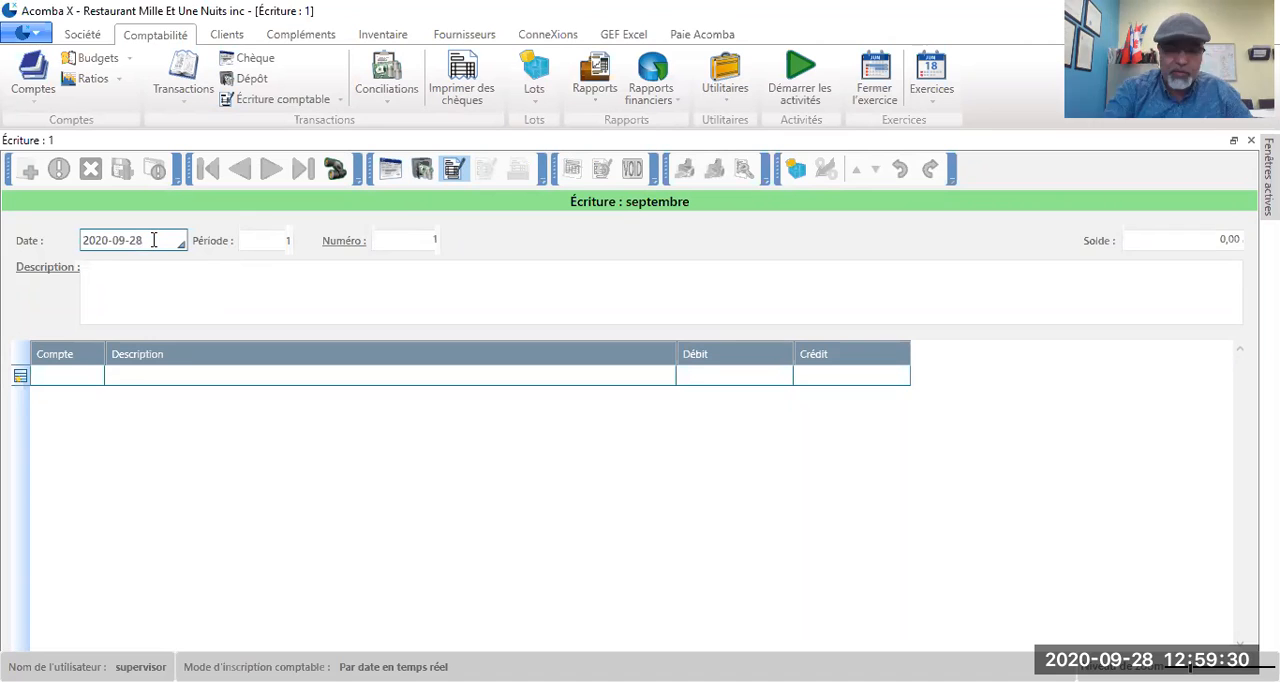
key("BackSpace")
type("1")
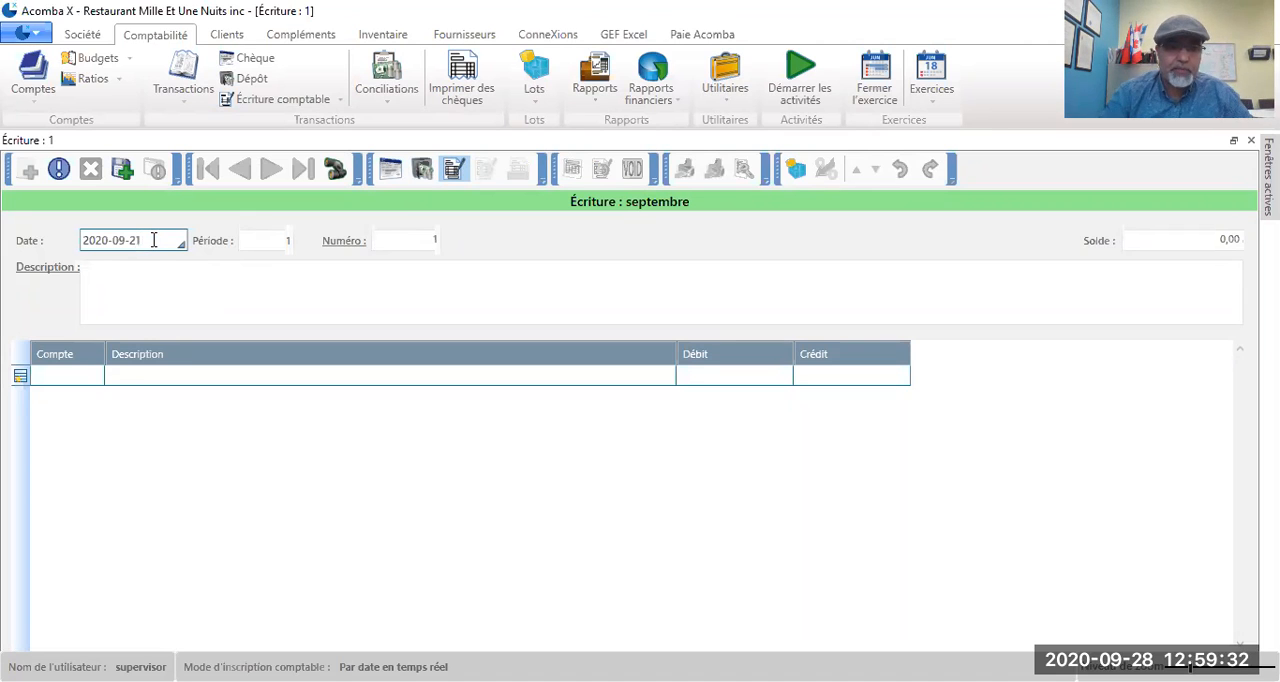
left_click(144, 275)
type("Fr")
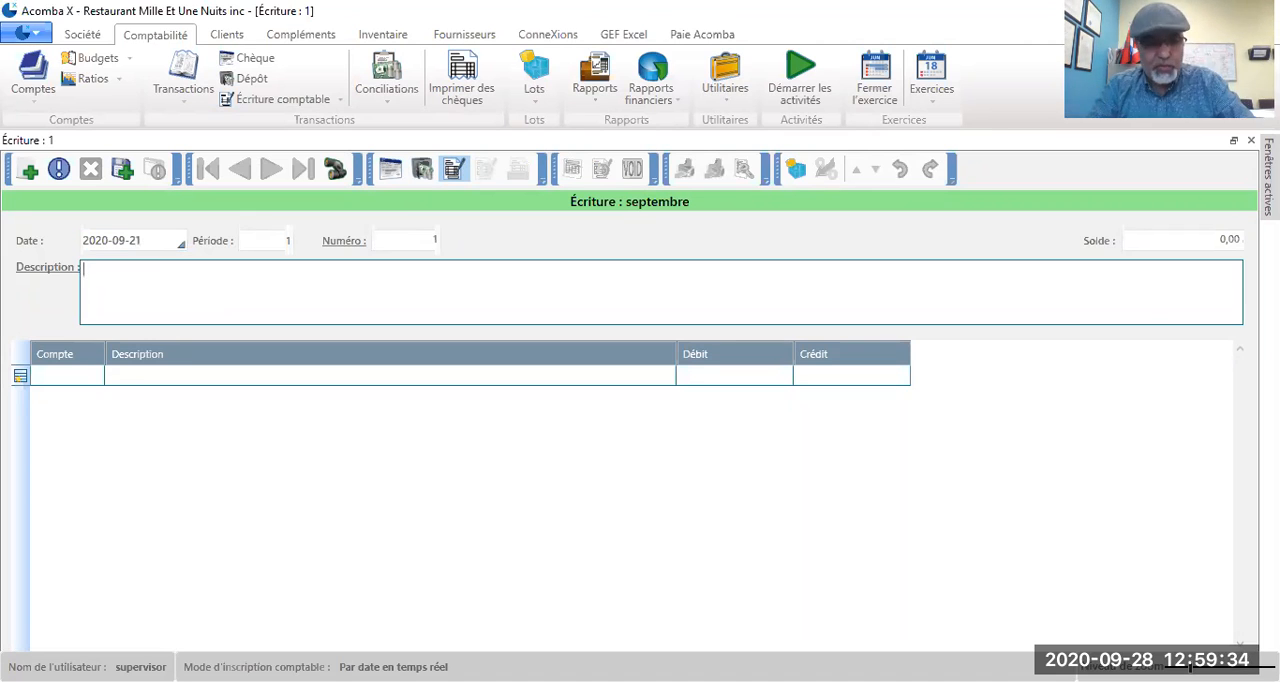
type("ais et")
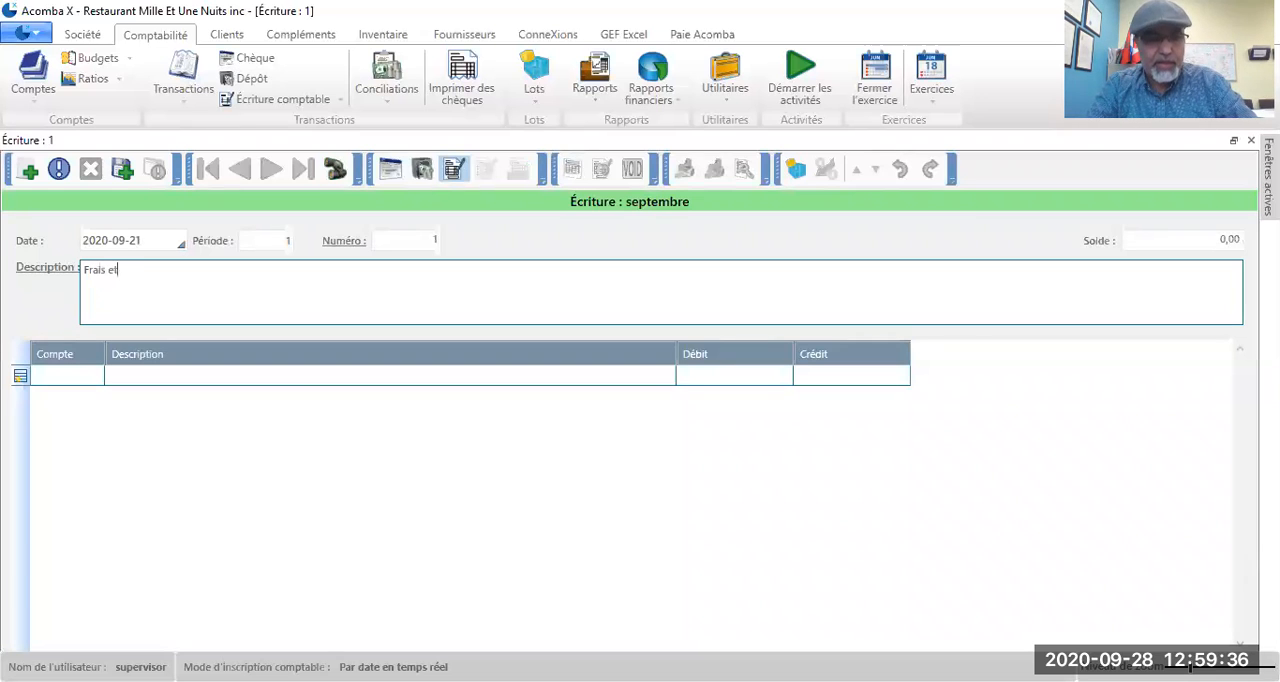
type(" commission")
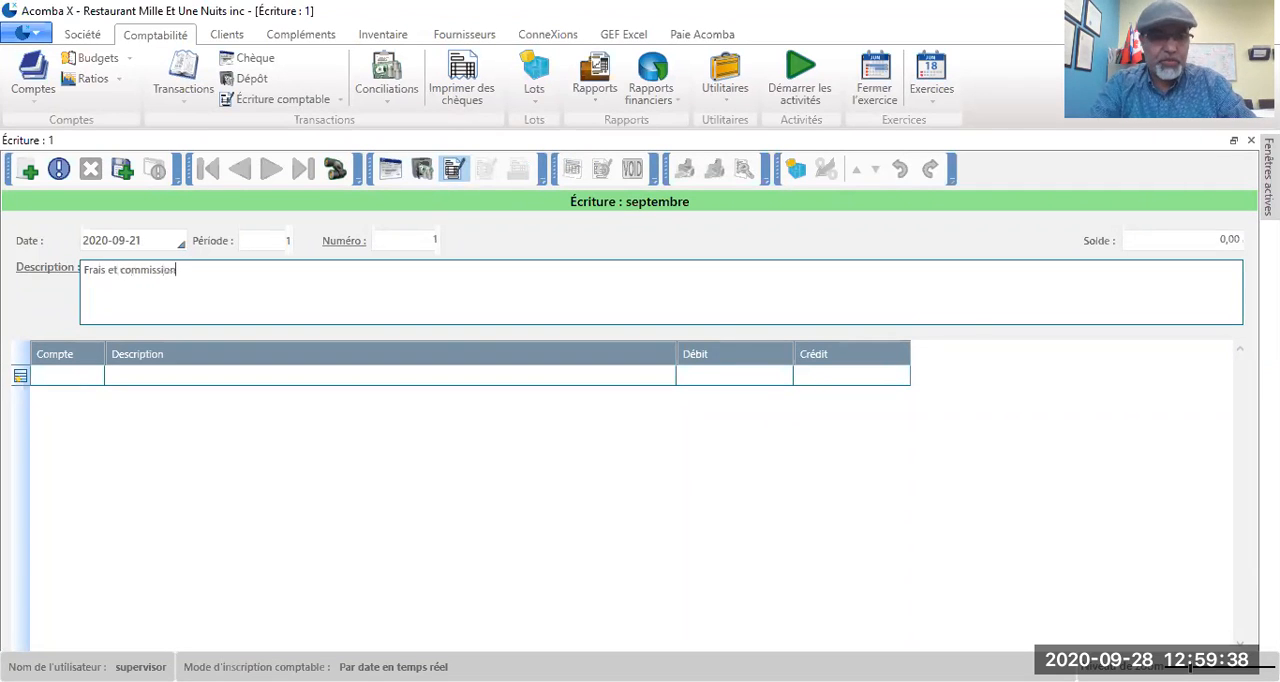
type("s bancaires")
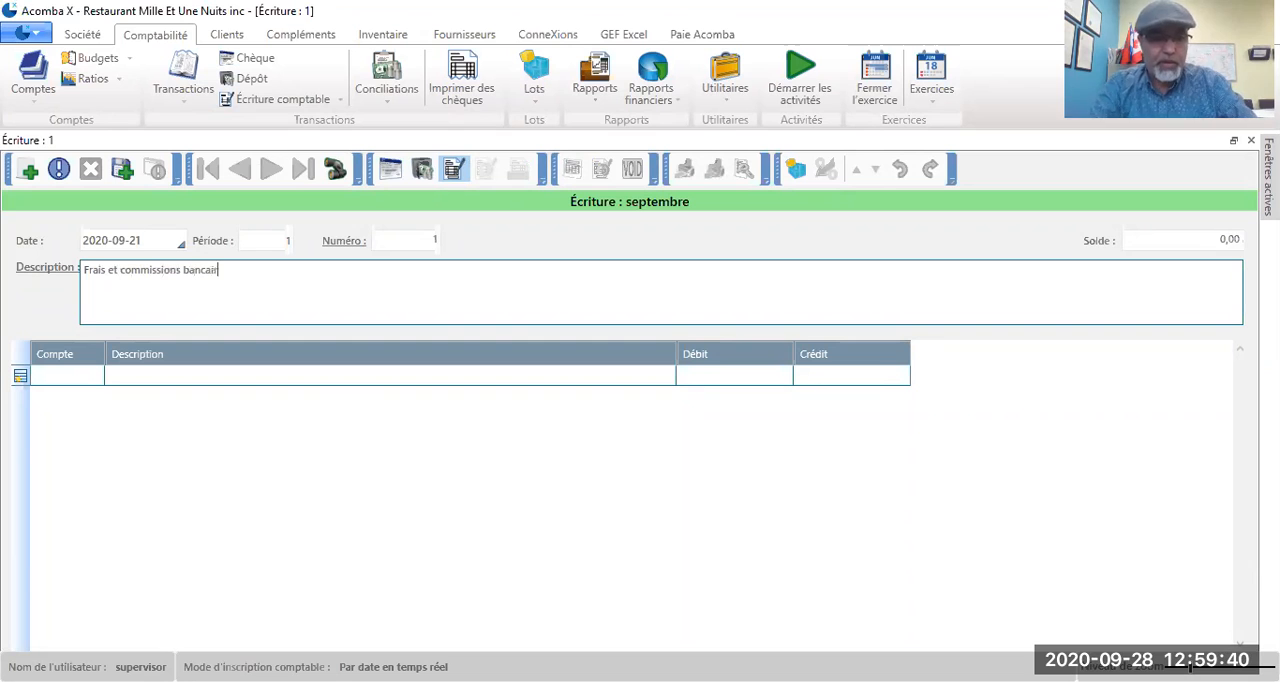
key("BackSpace")
type("s")
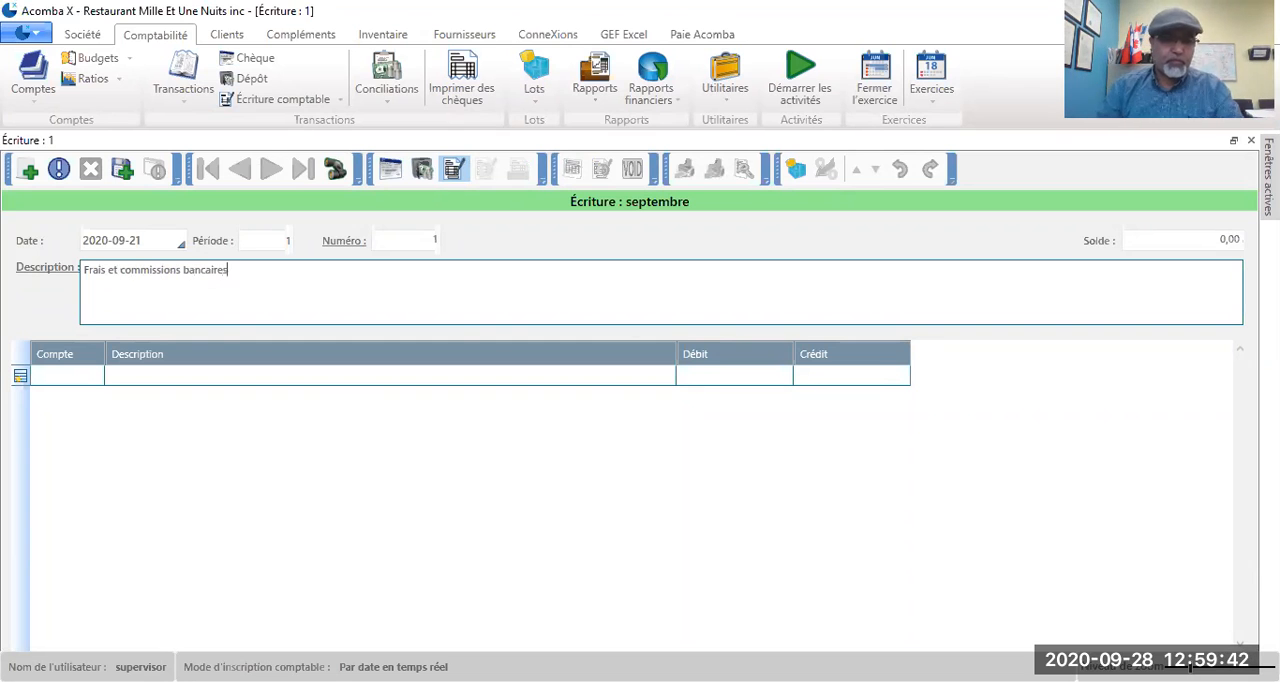
Step: Add a debit line of 650 to account 9001, Intérêts et frais bancaires
left_click(61, 372)
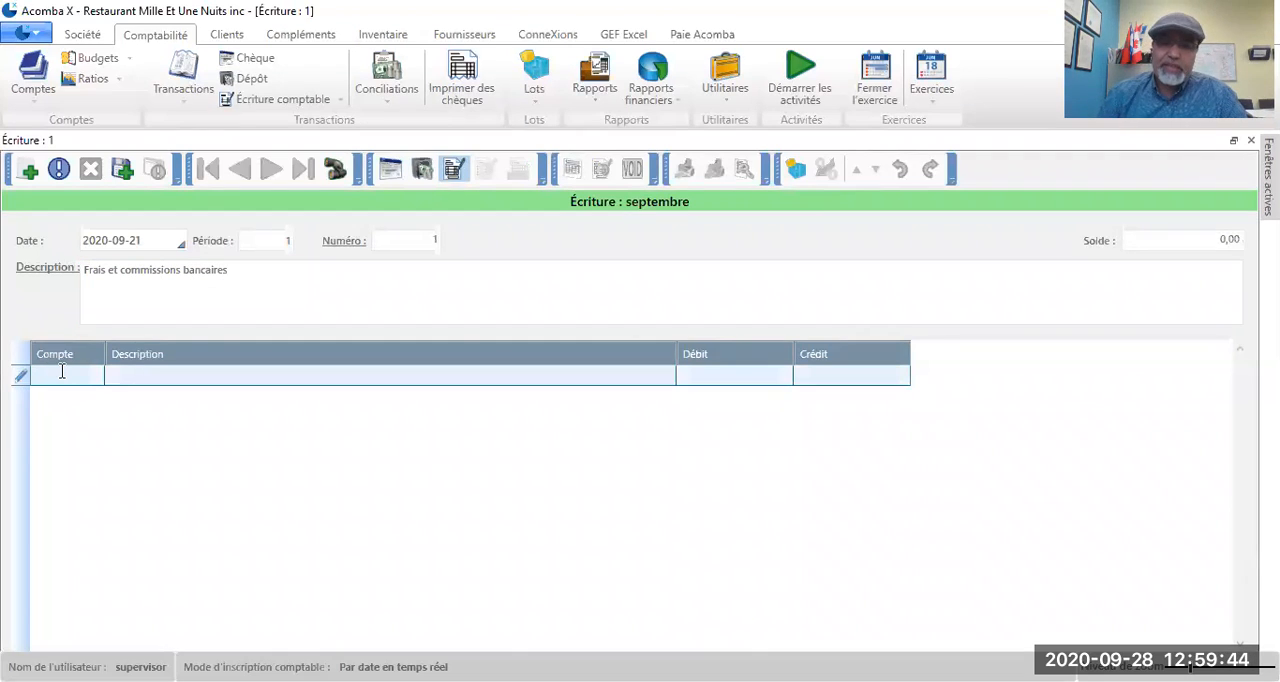
type("9001")
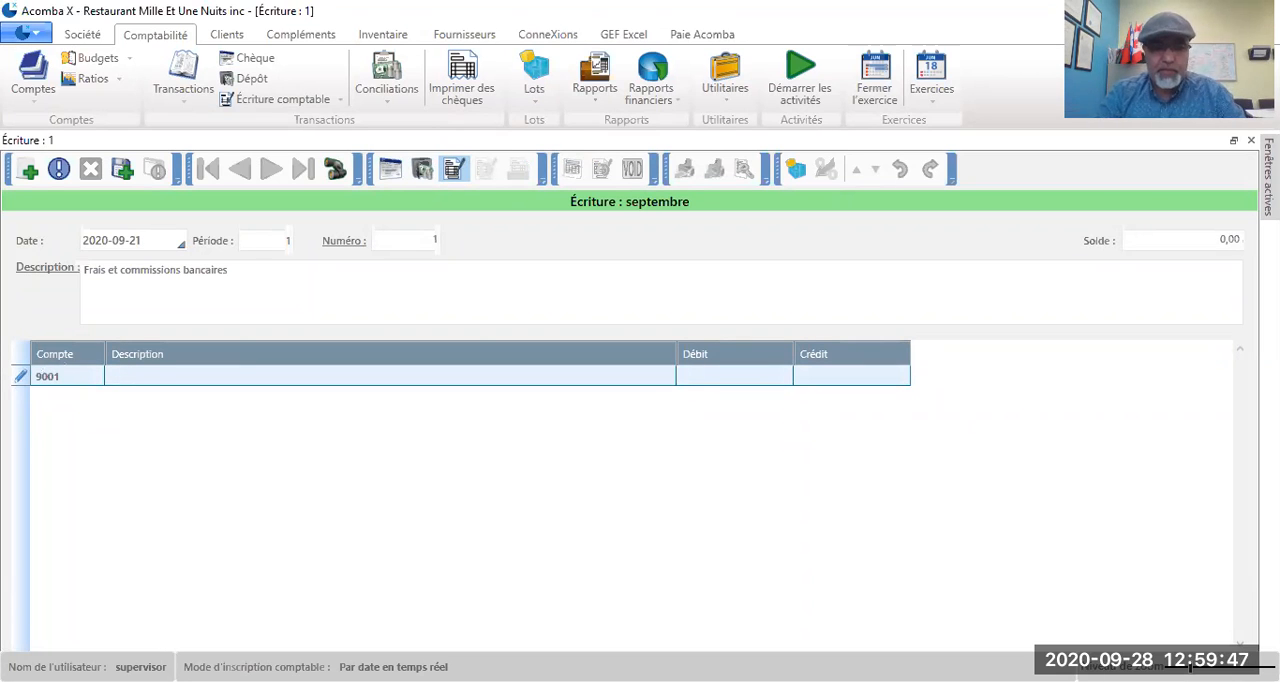
key("Tab")
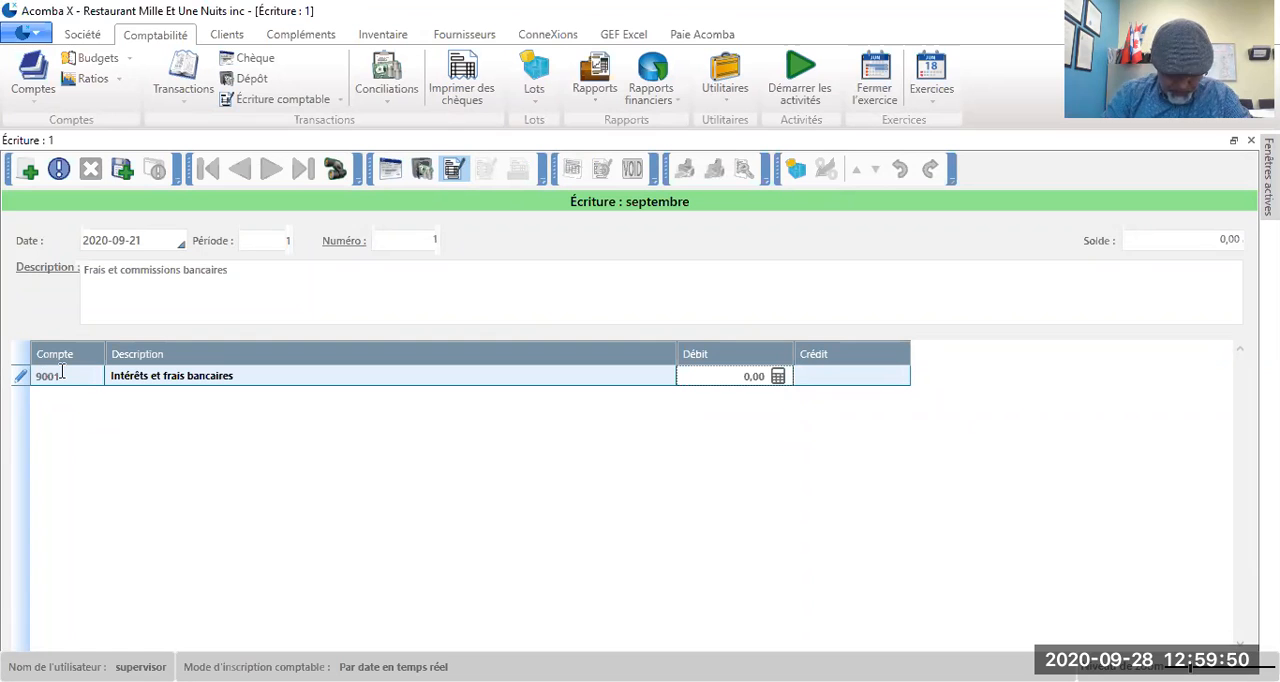
type("650")
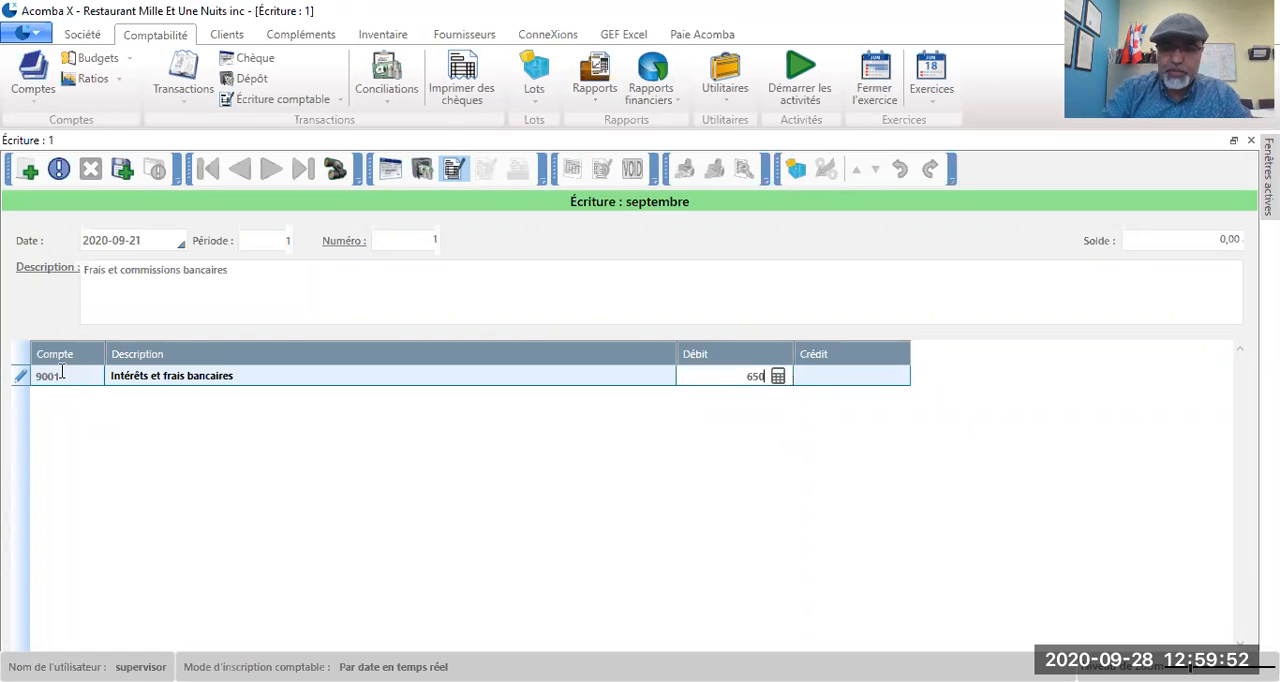
key("Return")
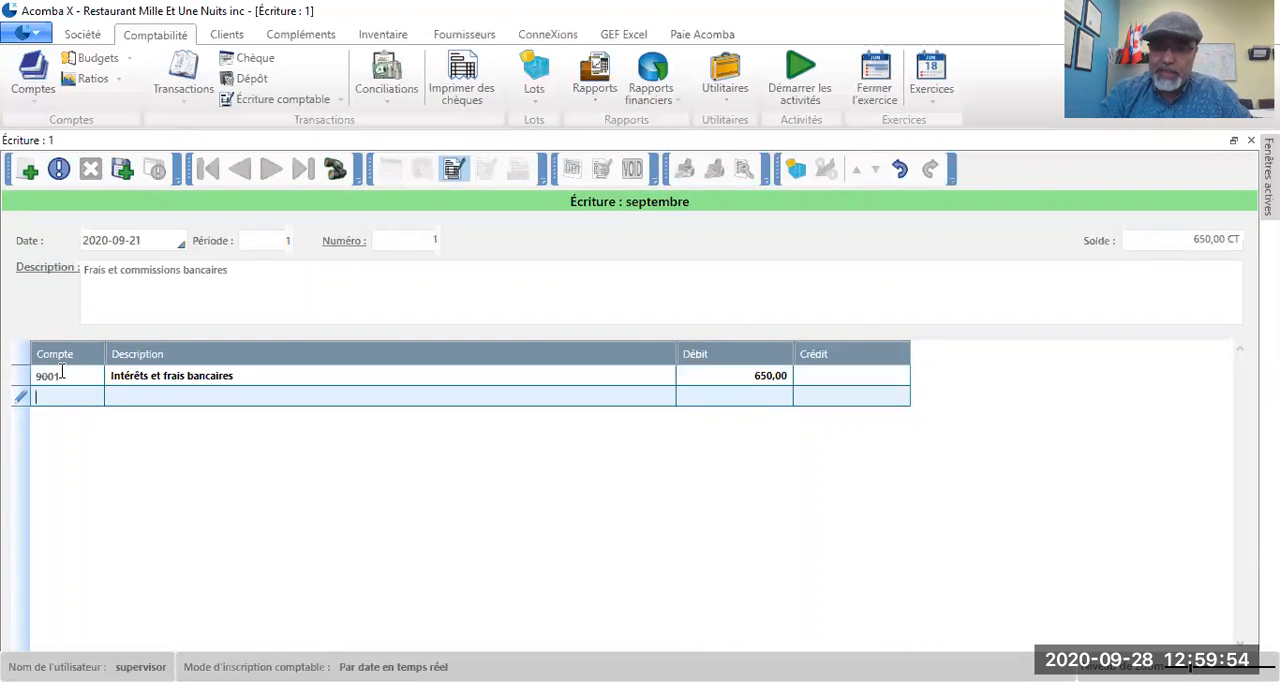
Step: Add a credit line of 650 to bank account 1001 and save the journal entry
type("1001")
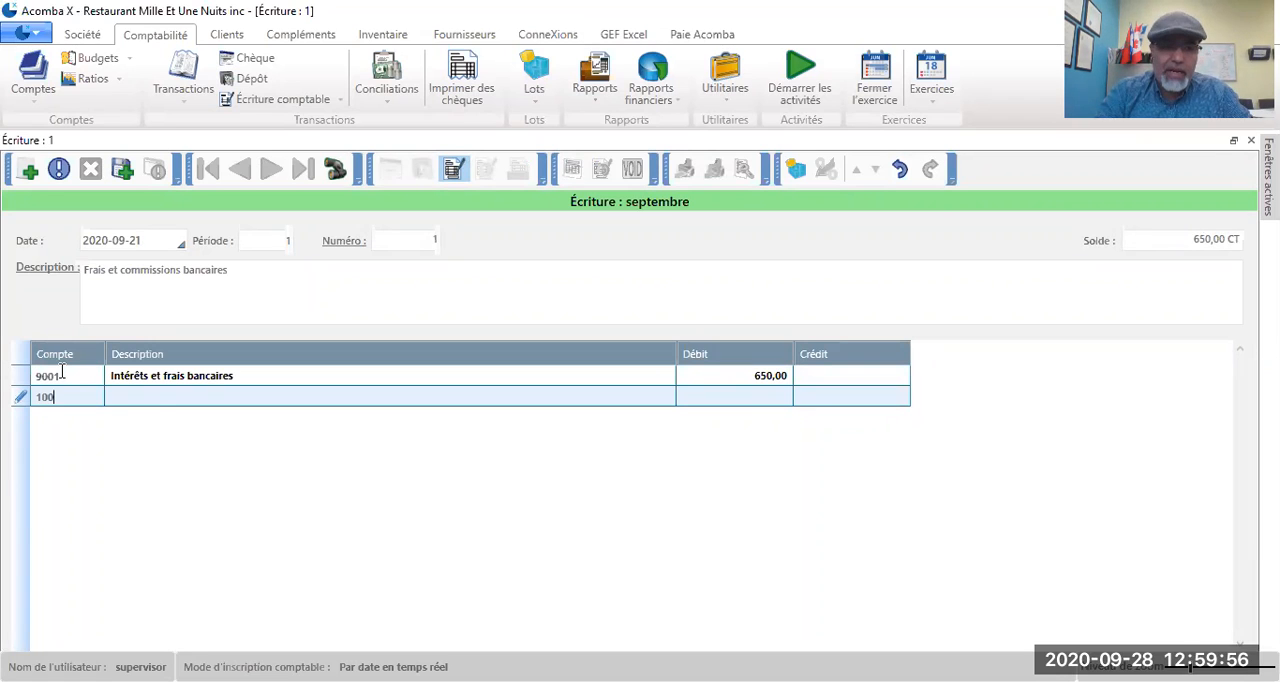
key("Return")
key("Return")
type("650")
key("Return")
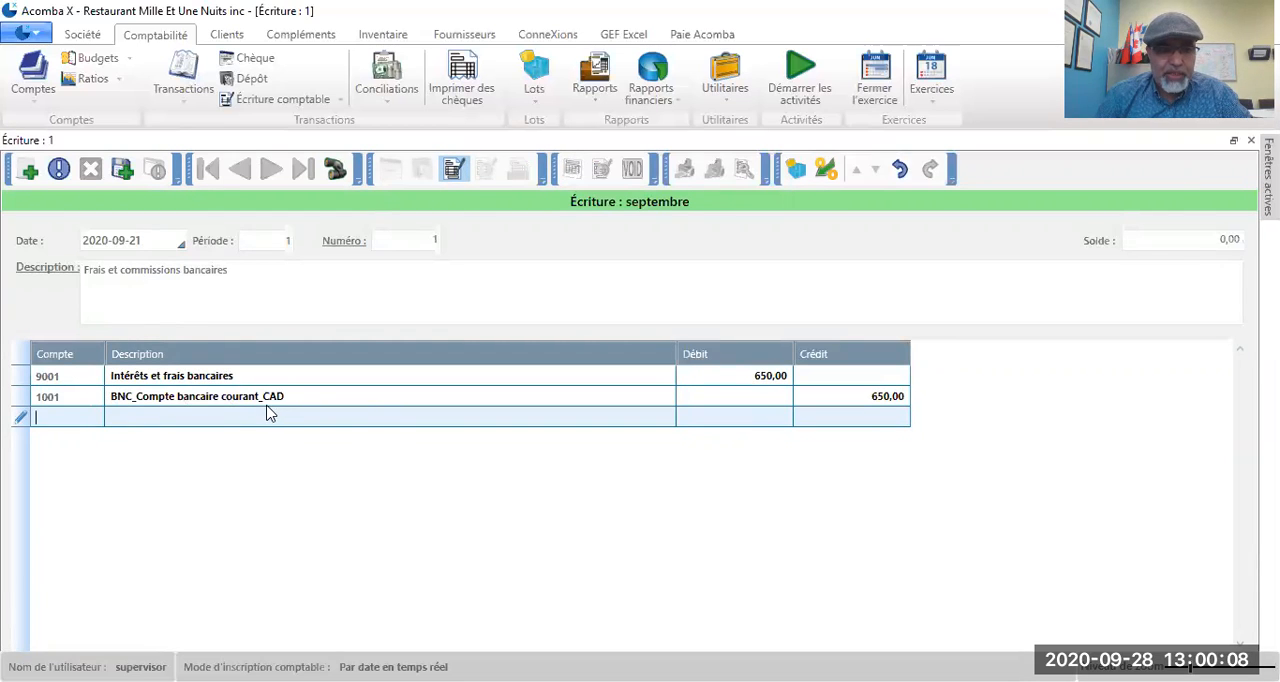
left_click(124, 171)
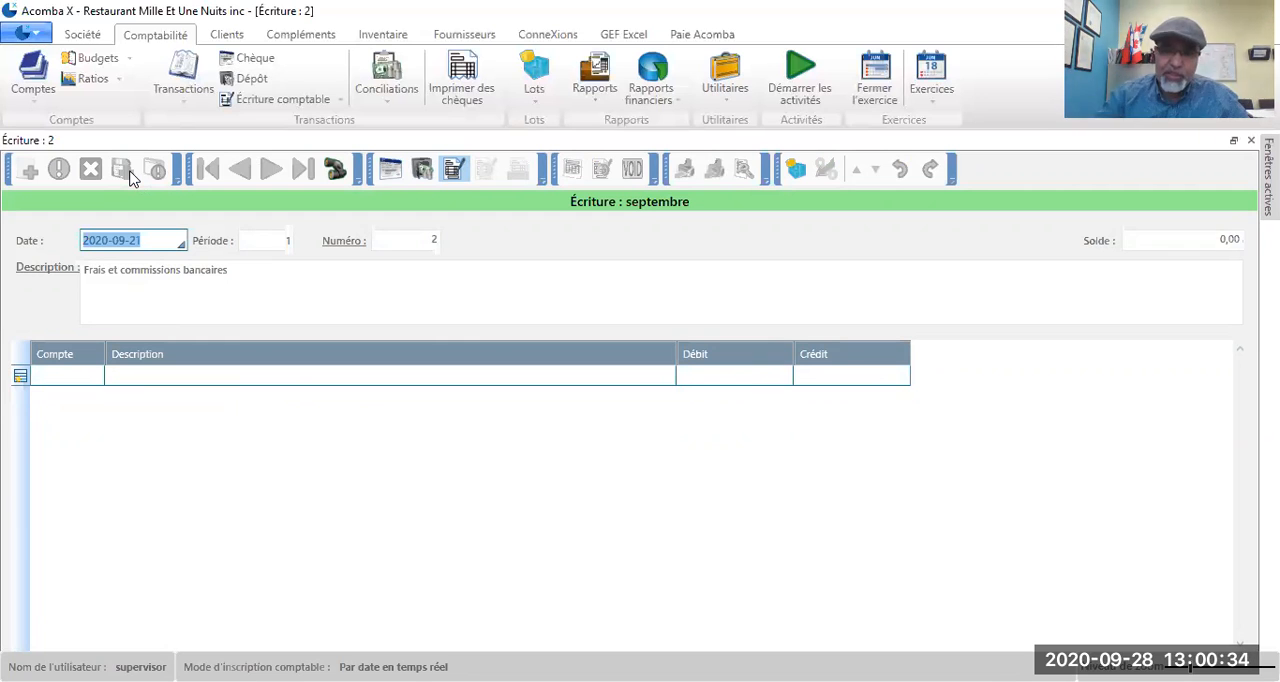
Step: Switch the new transaction to a cheque, date it 2020-09-24 and set its number to 6
left_click(388, 175)
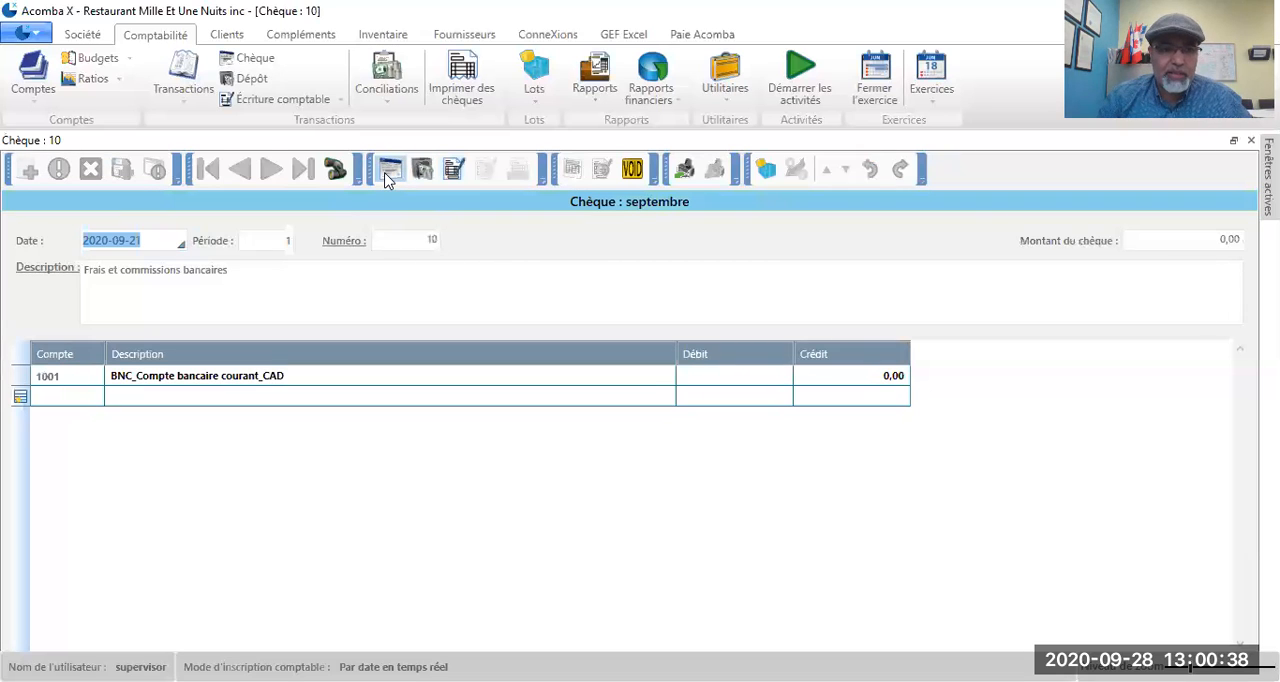
left_click(152, 237)
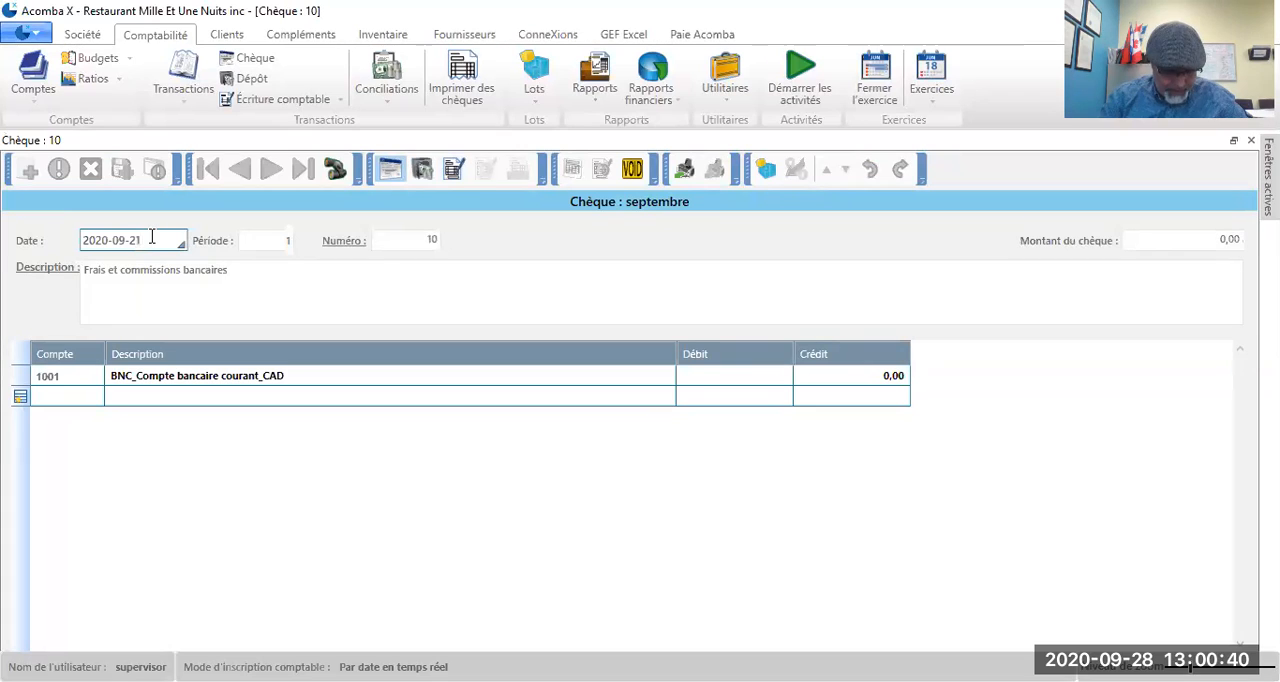
type("4")
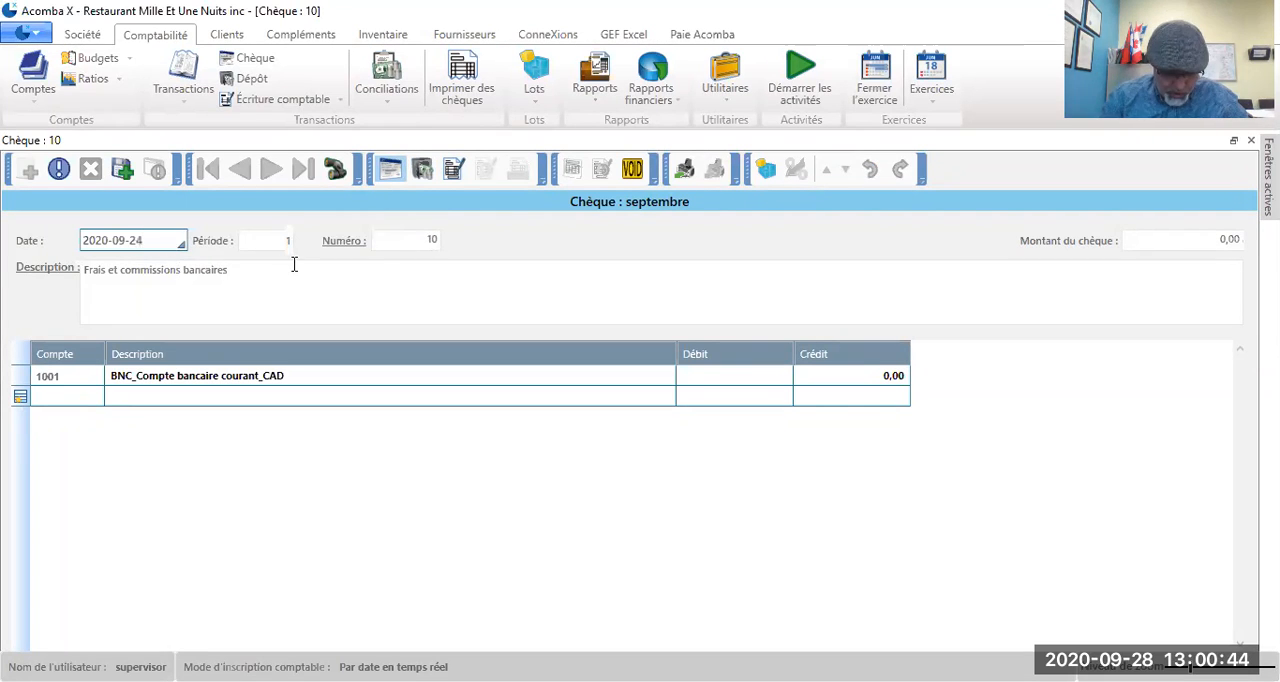
left_click(429, 239)
double_click(429, 239)
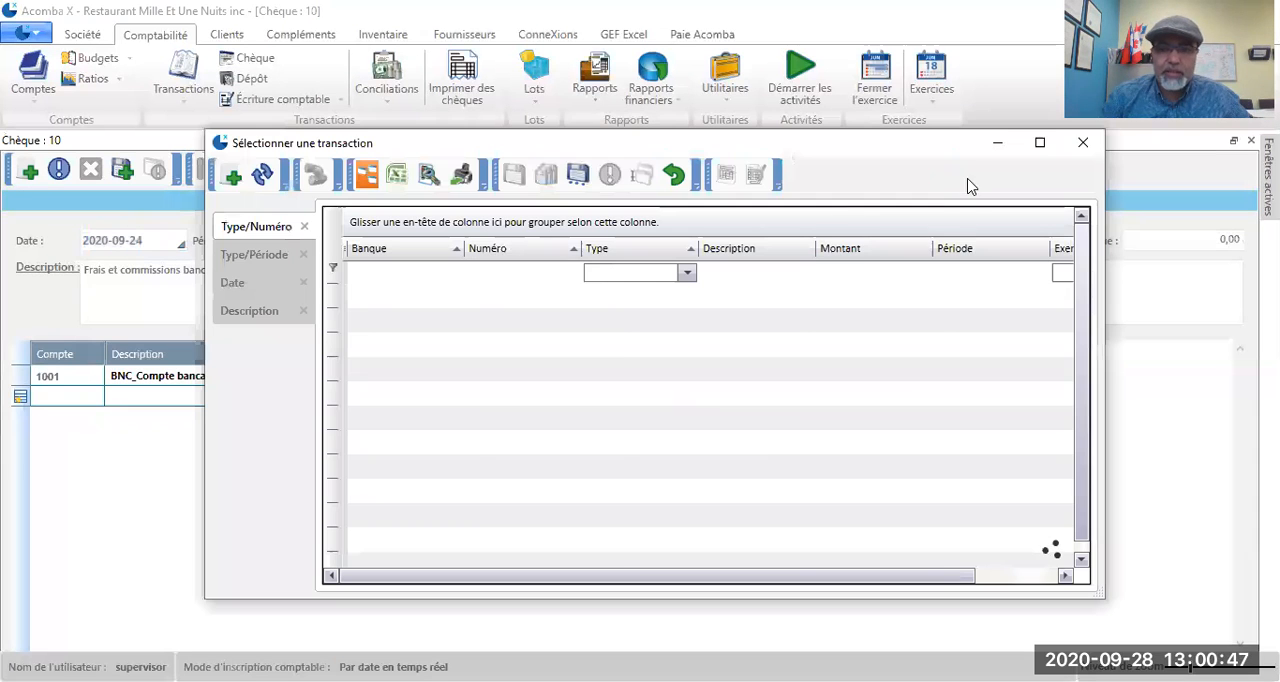
left_click(1081, 147)
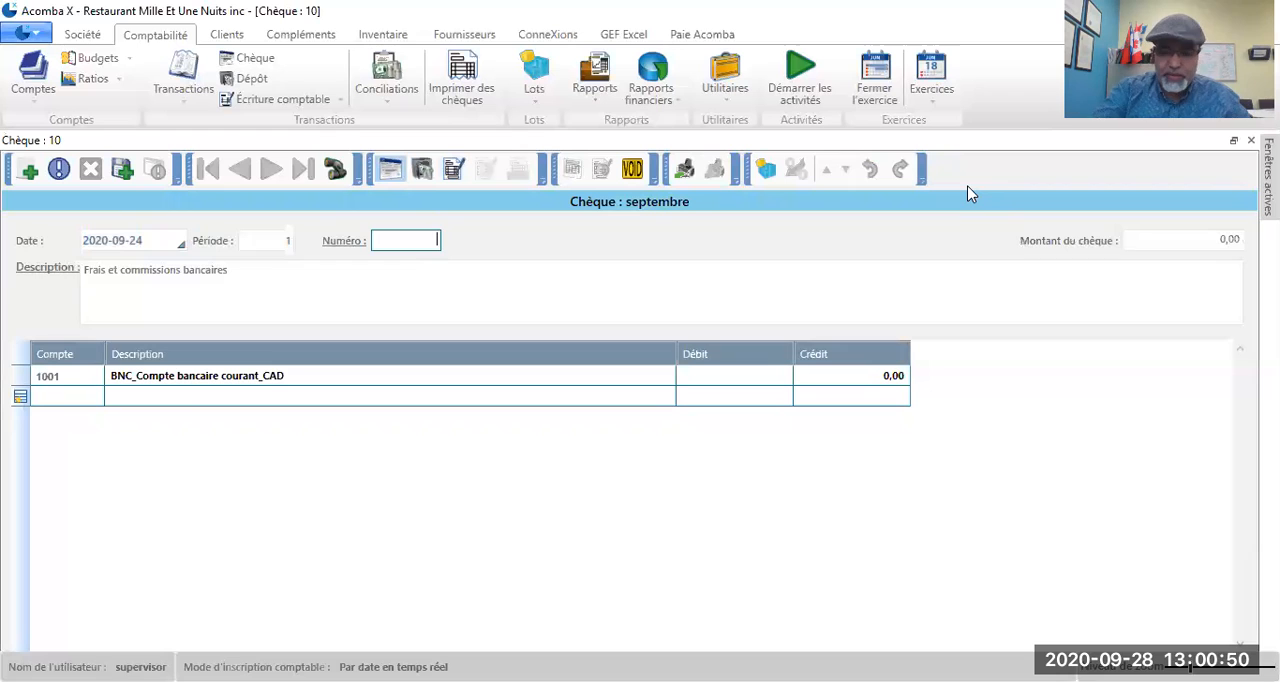
Step: Replace the cheque's description with "Achat des aliments du fournisseurs Mega viande et volaile inc"
left_click(236, 271)
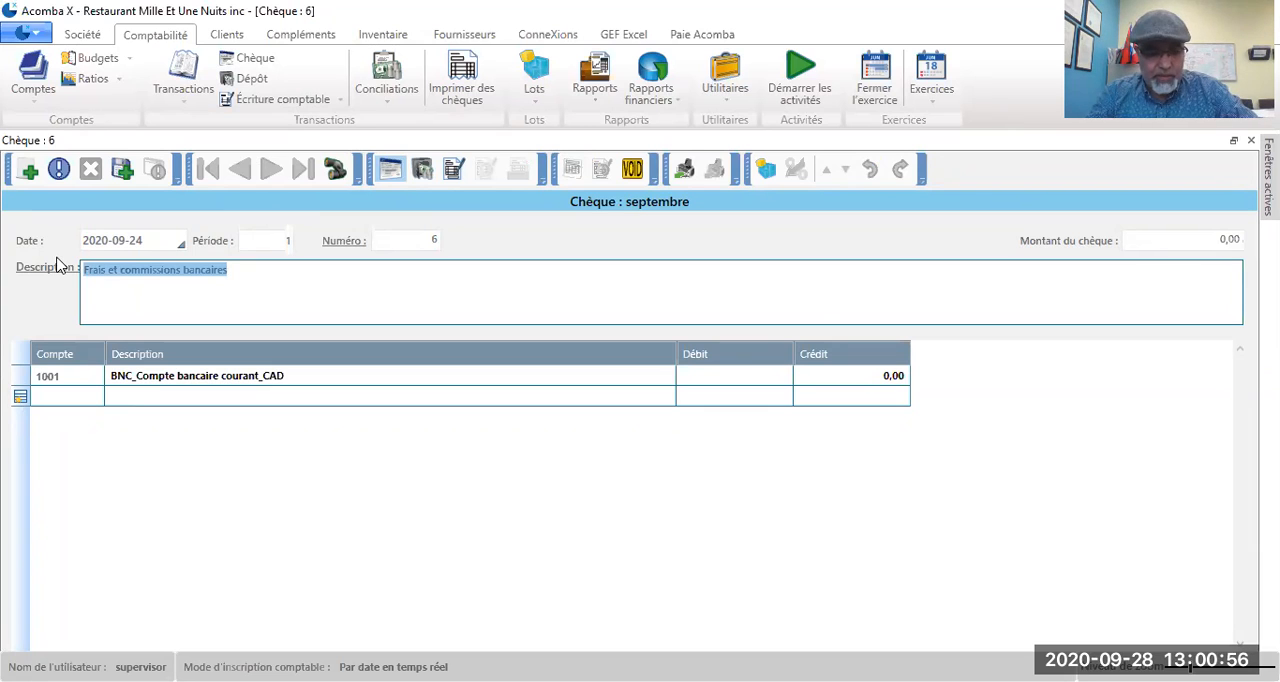
type("Achat")
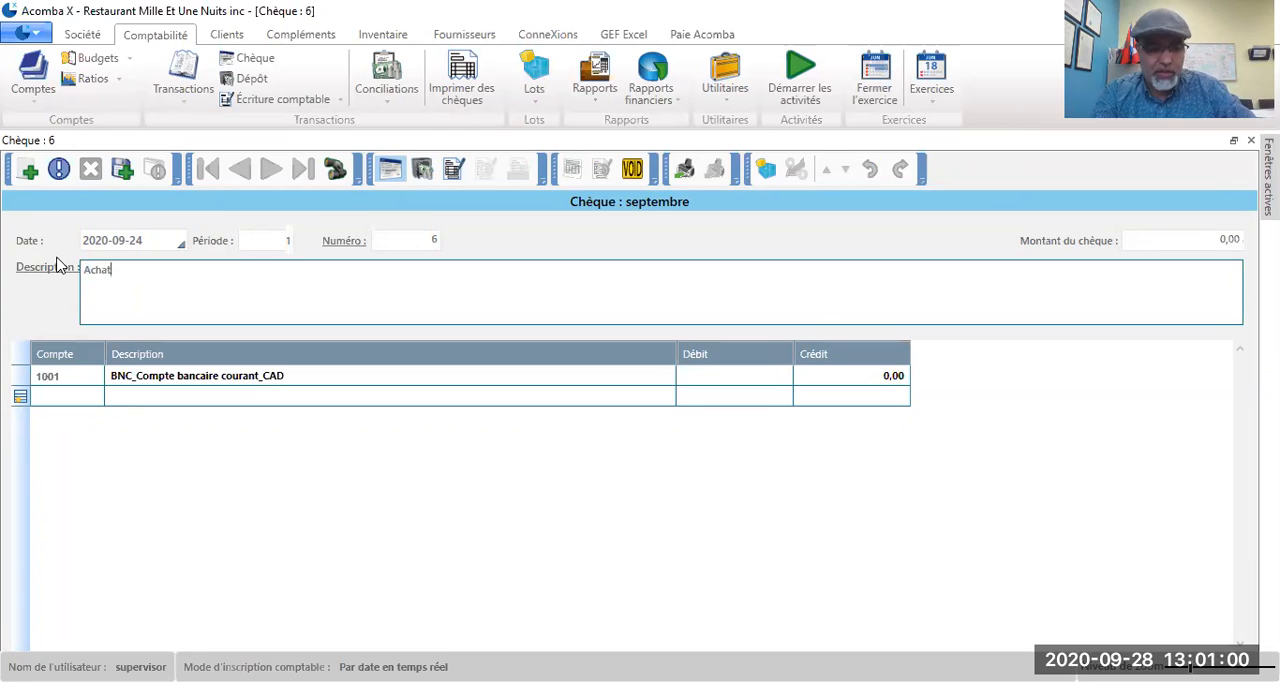
type(" des aliments du fournisseurs Mega")
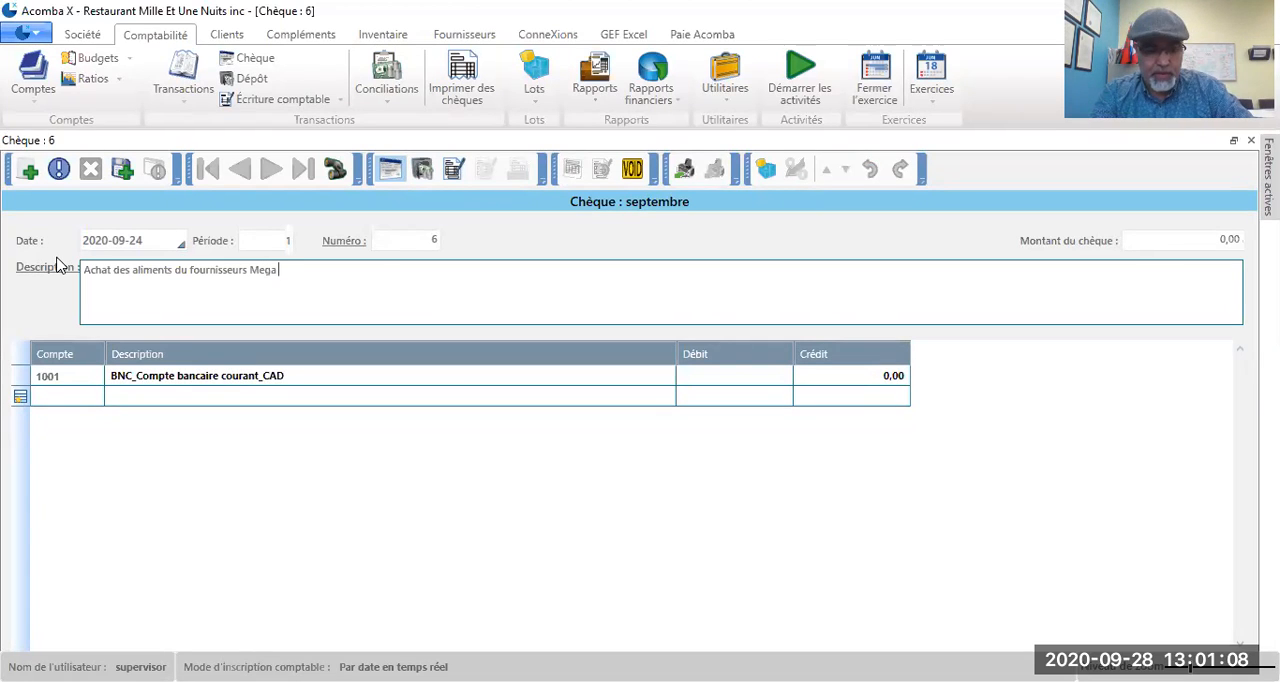
type(" viand")
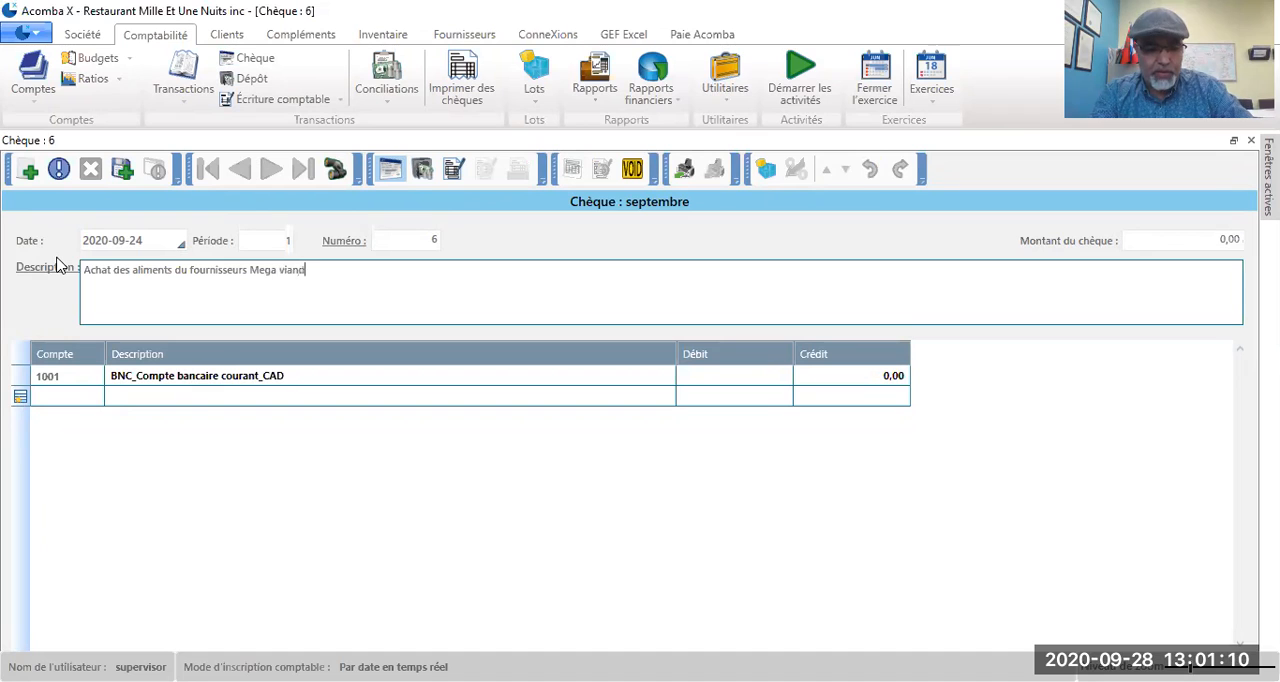
type("e volaille")
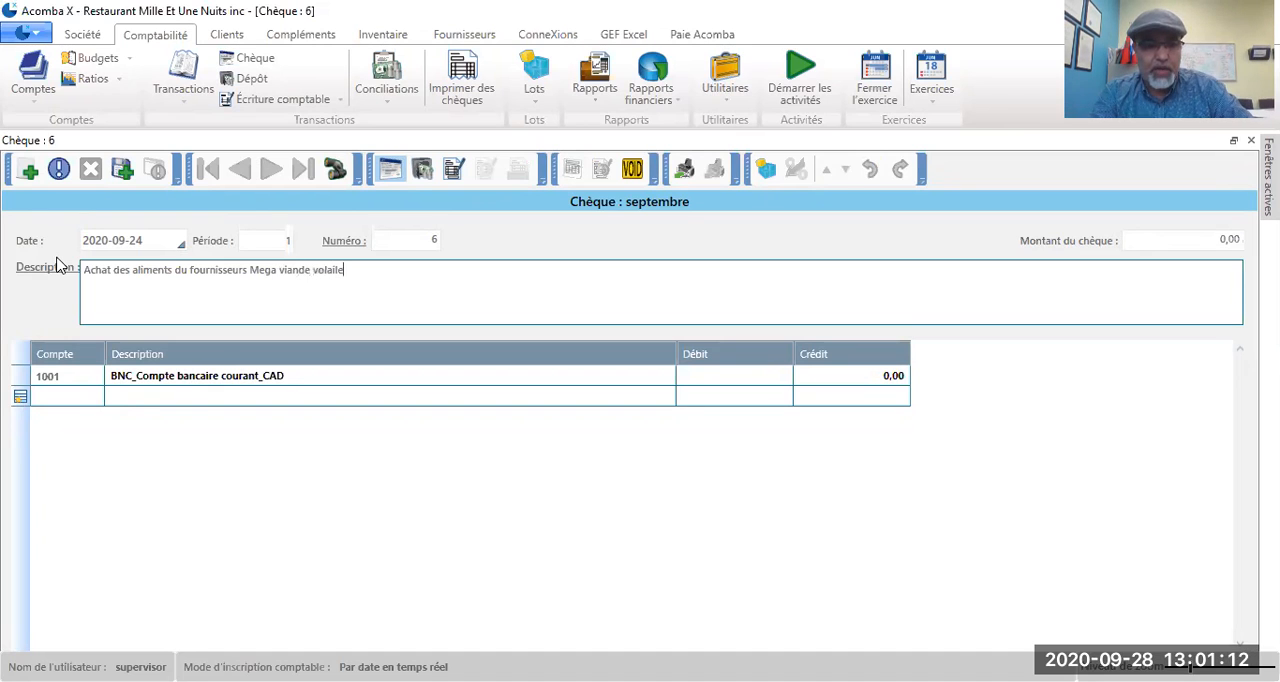
key("BackSpace")
key("BackSpace")
key("BackSpace")
key("BackSpace")
key("BackSpace")
key("BackSpace")
key("BackSpace")
key("BackSpace")
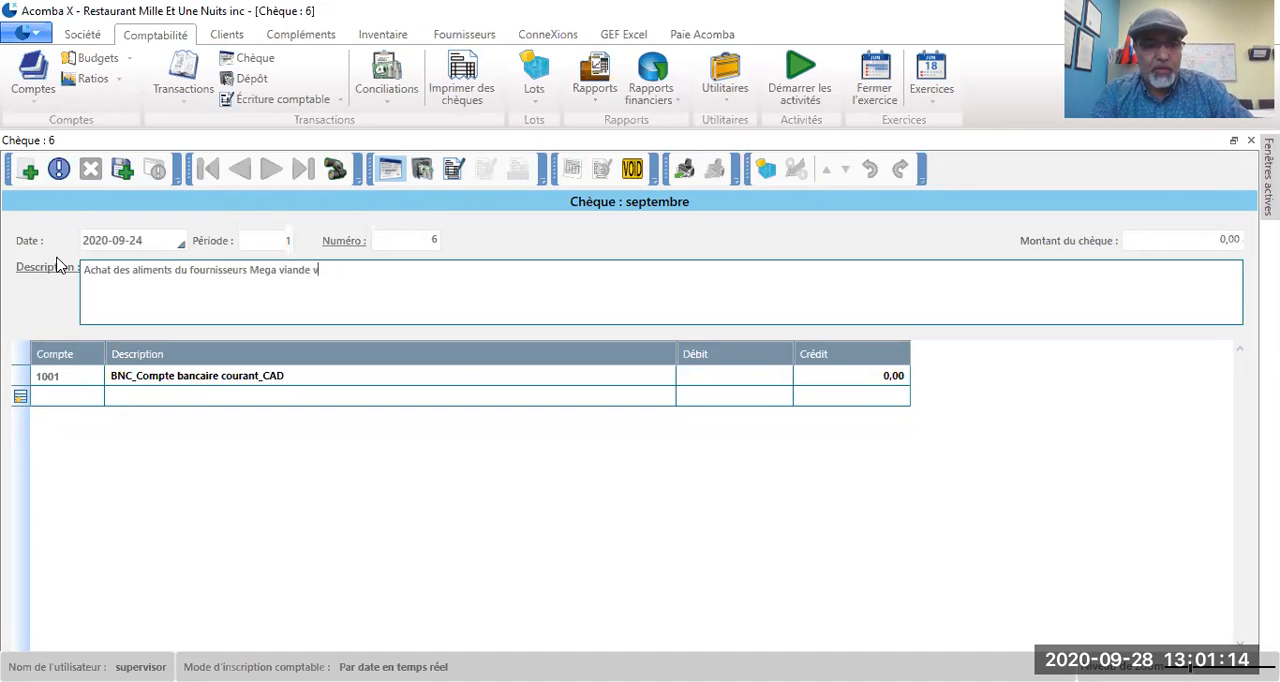
type("et vo")
type("laille")
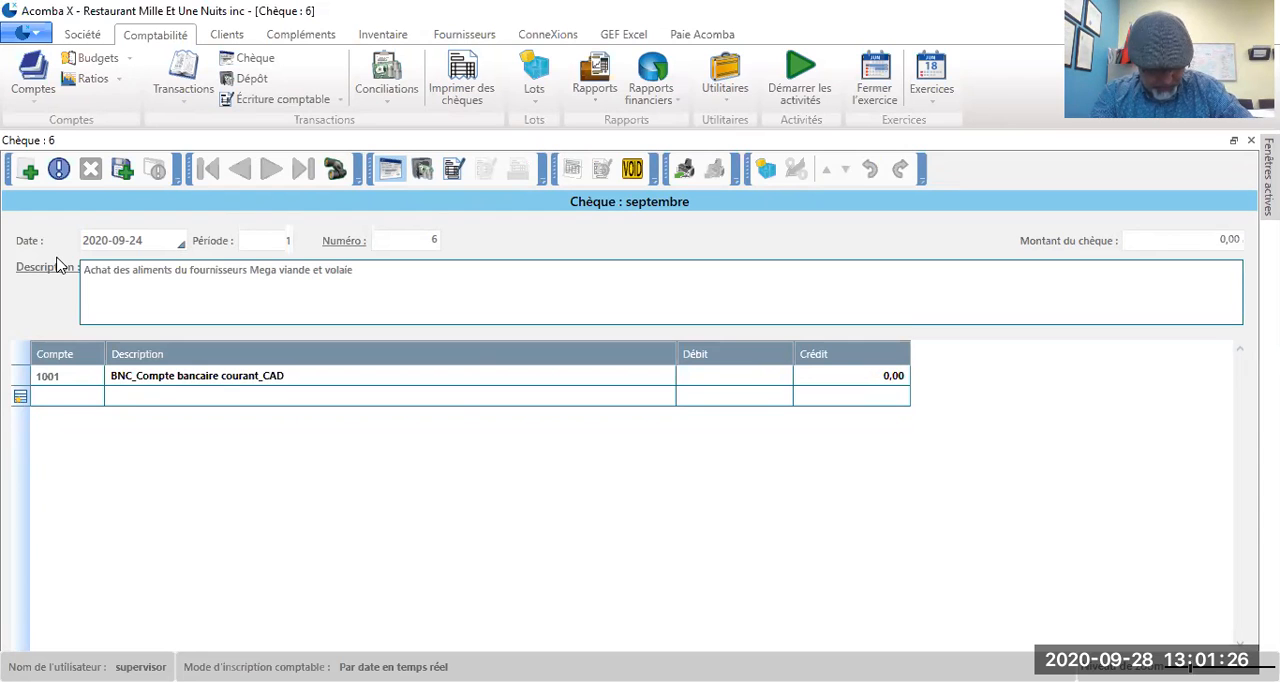
key("BackSpace")
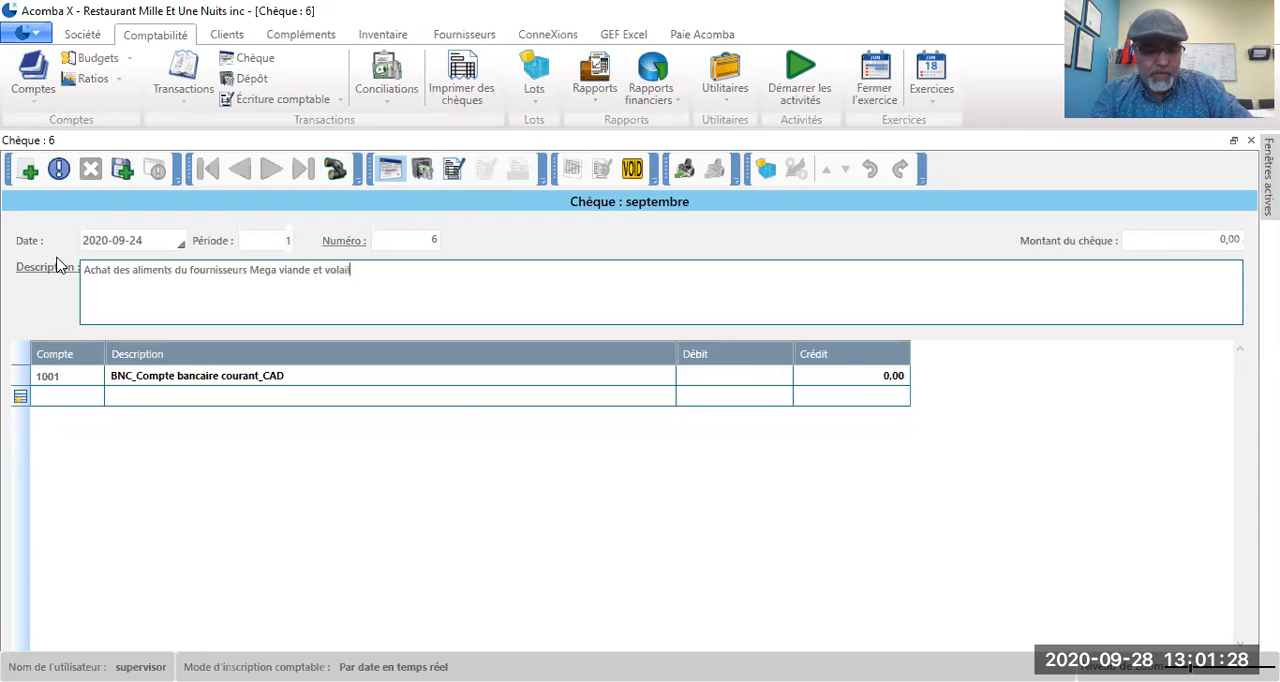
type("inc")
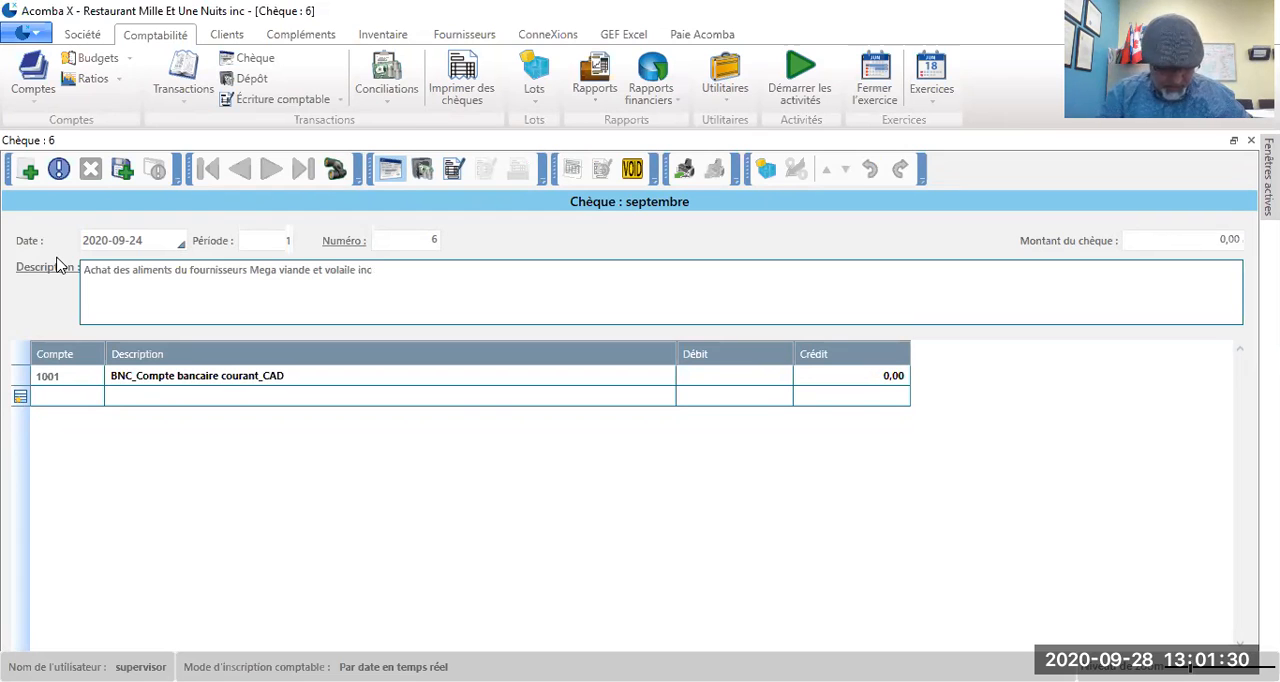
Step: Add a debit line of 34492,50 to account 6001, Achats aliments, on the cheque
left_click(58, 398)
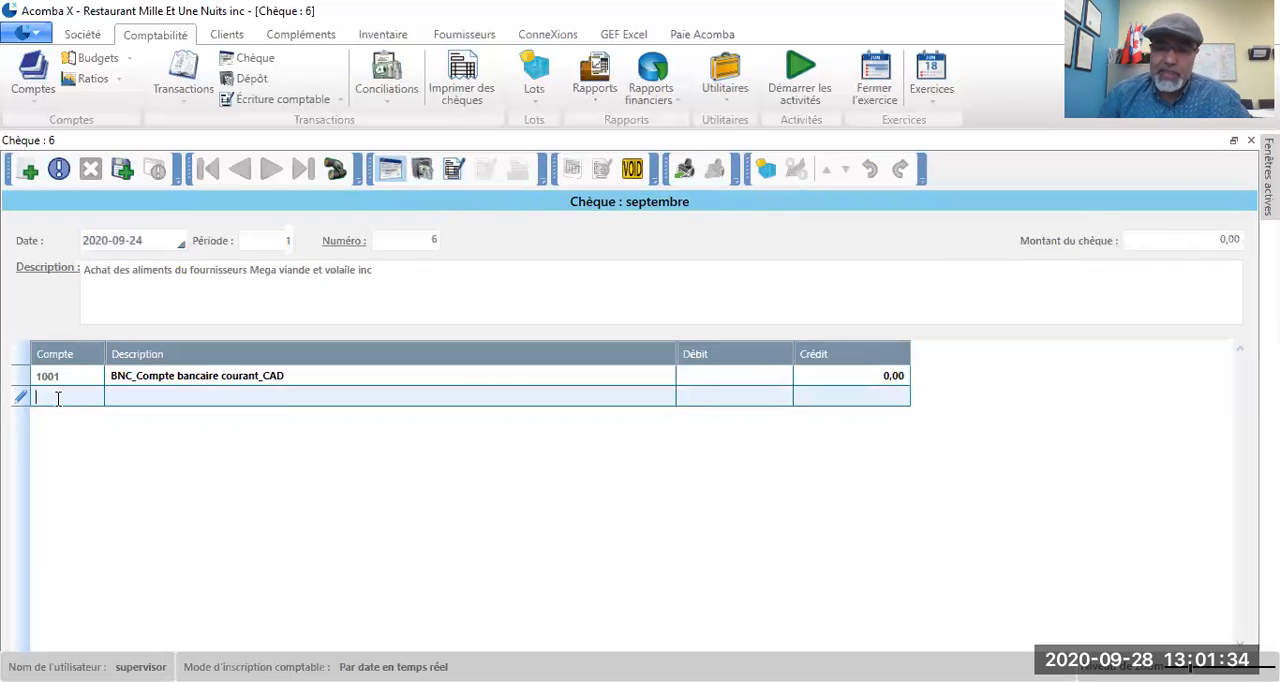
type("60")
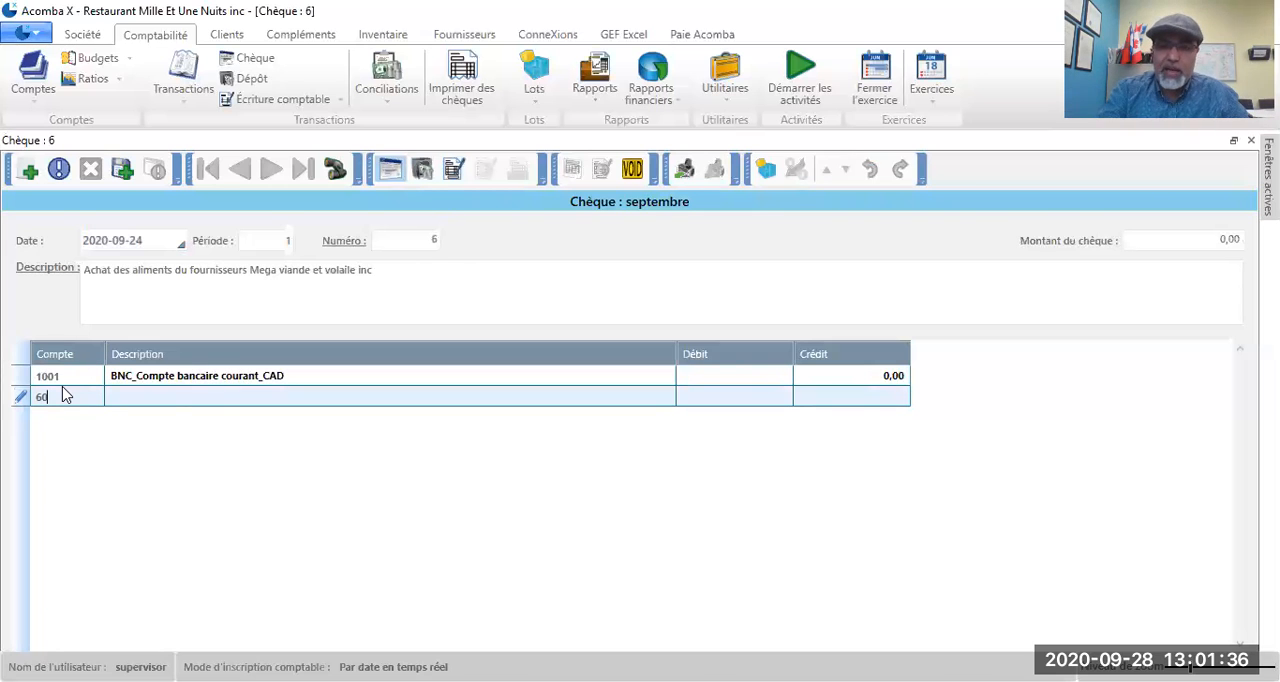
type("01")
key("Tab")
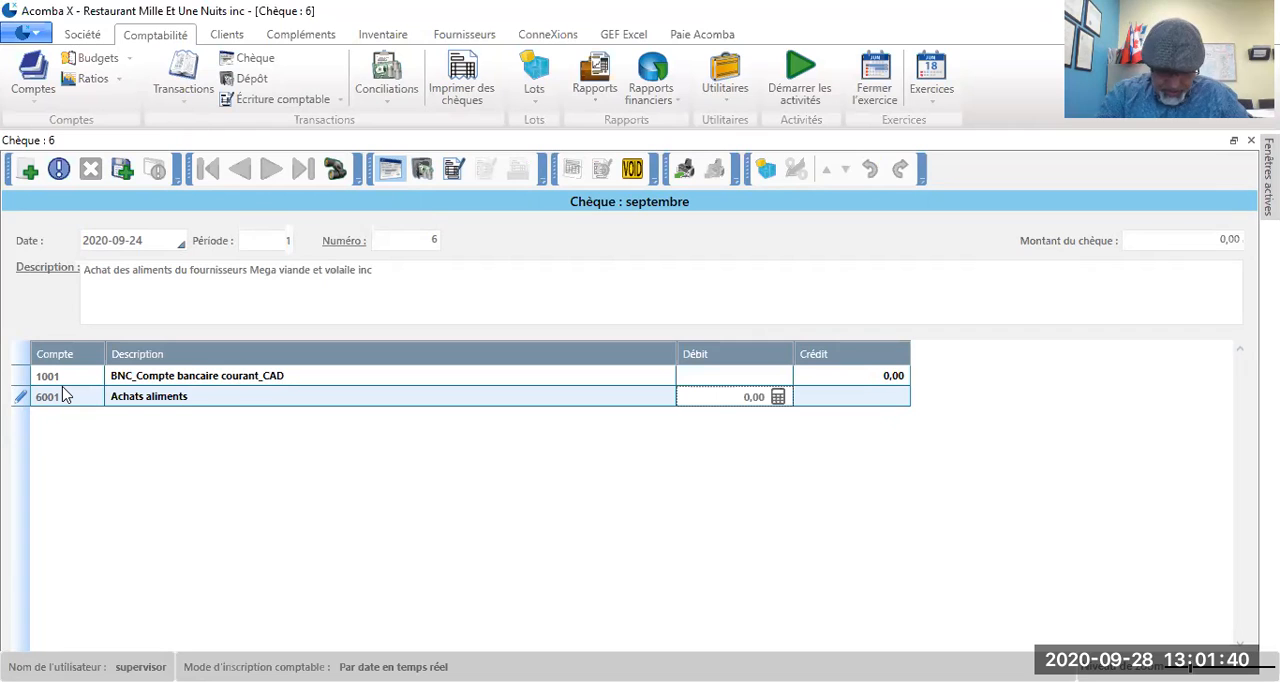
type("344")
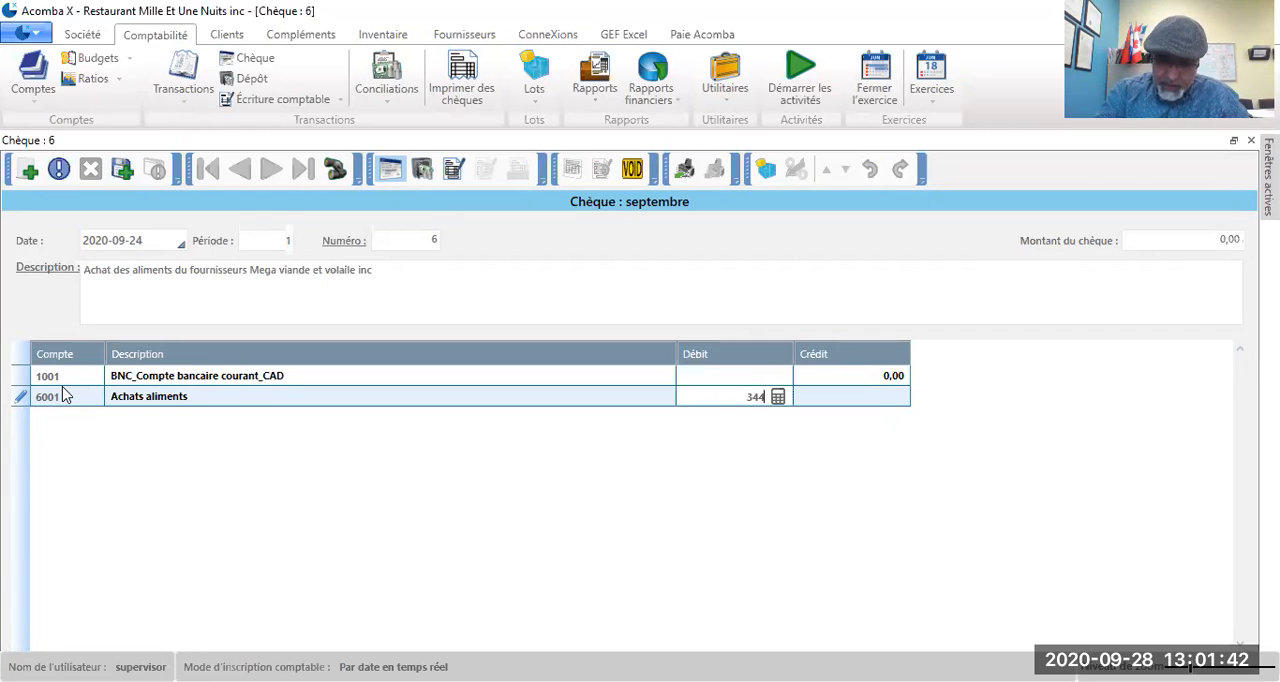
type("92,50")
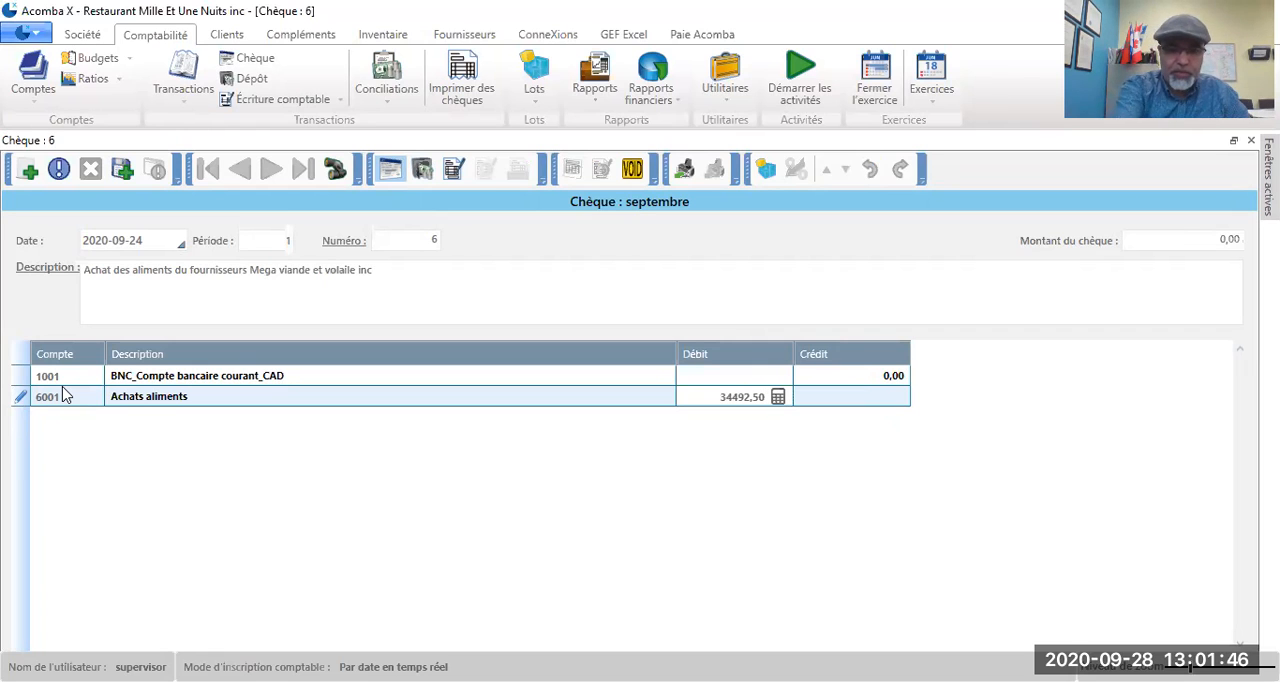
key("Return")
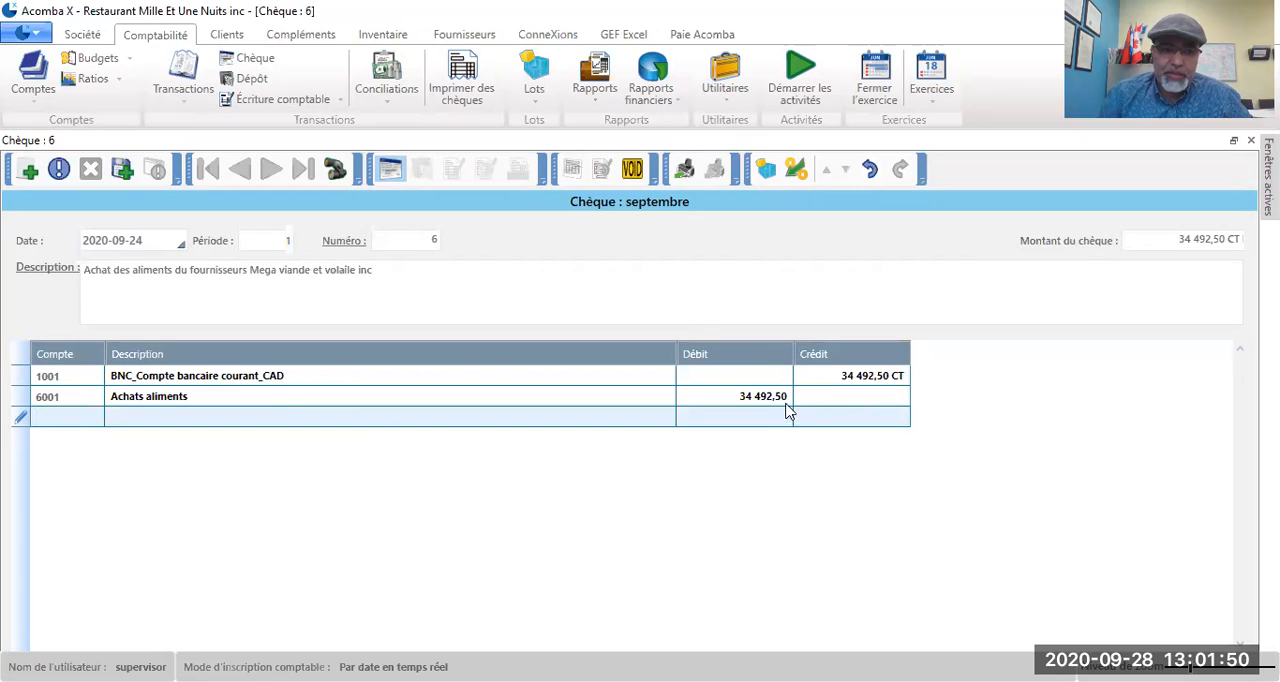
Step: Extract the taxes from the food purchase with the T.V.Q. Québec tax group and save the cheque
left_click(797, 172)
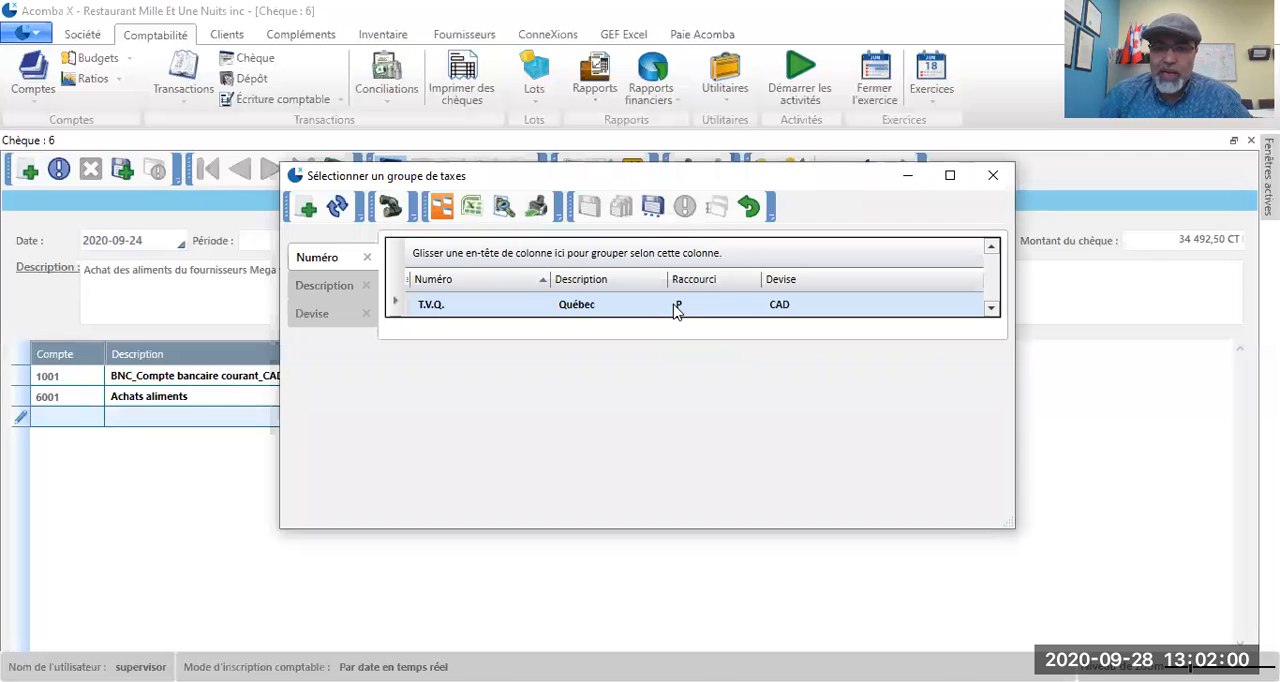
double_click(676, 309)
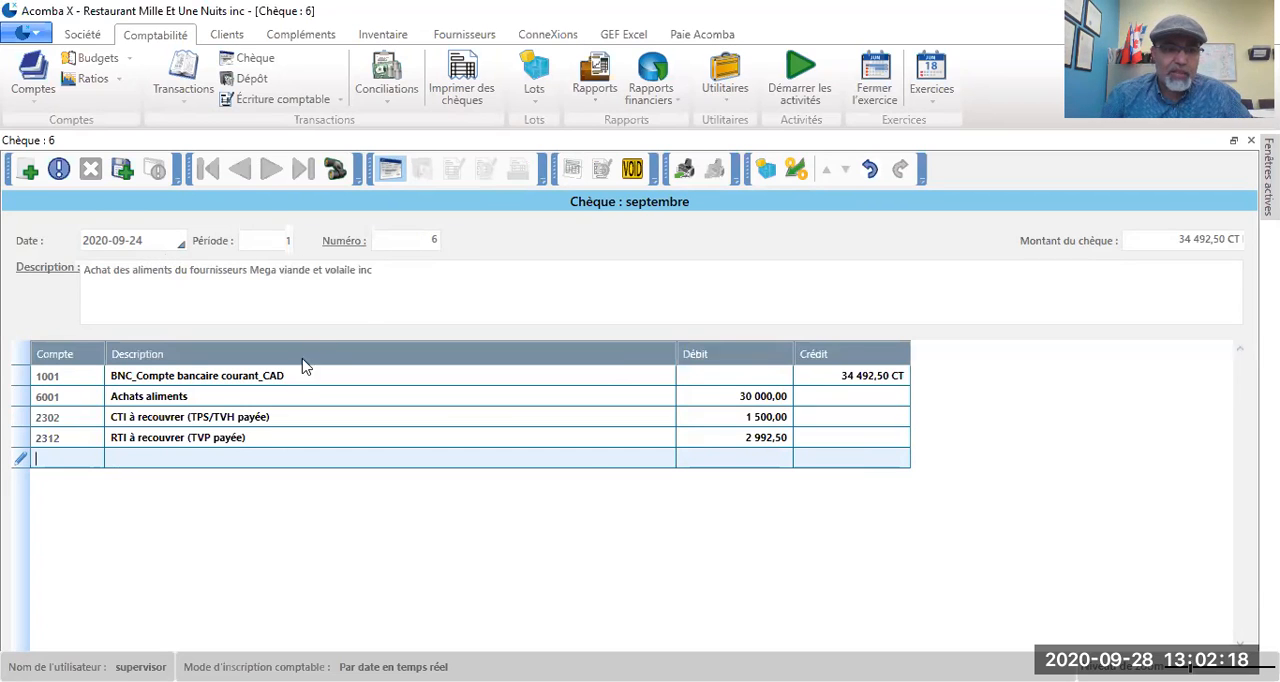
left_click(122, 170)
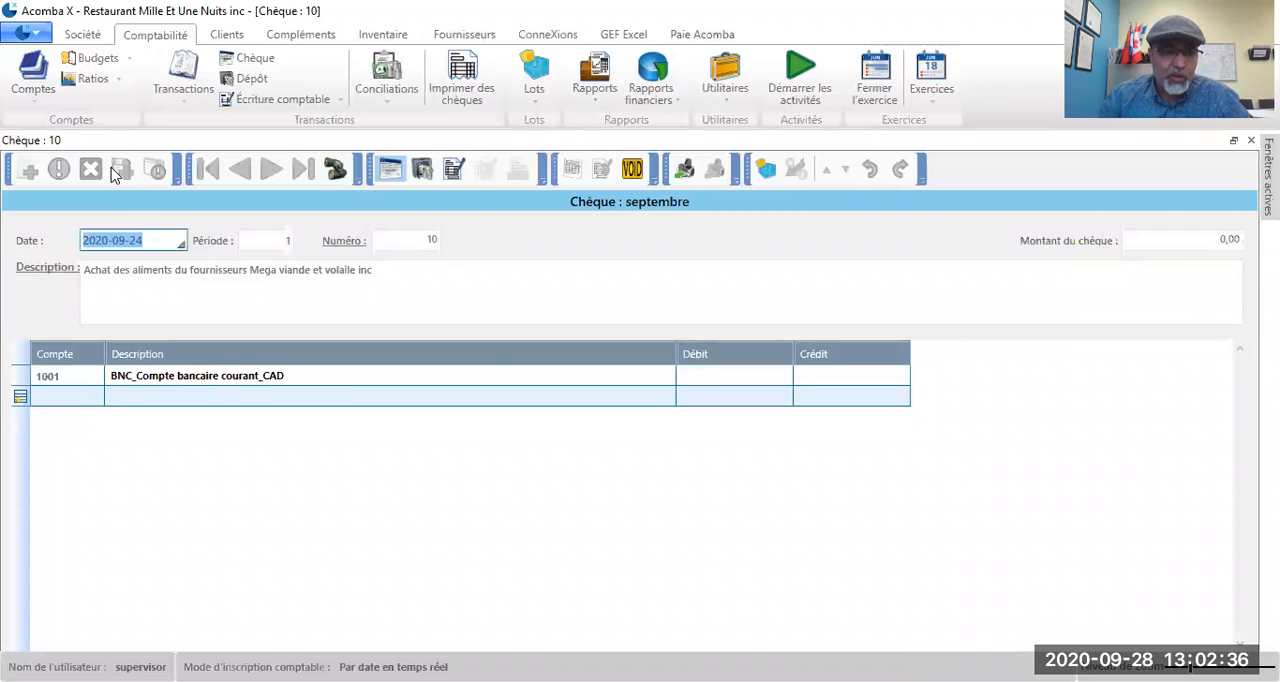
Step: Switch the new transaction to a deposit and date it 2020-09-30
left_click(421, 170)
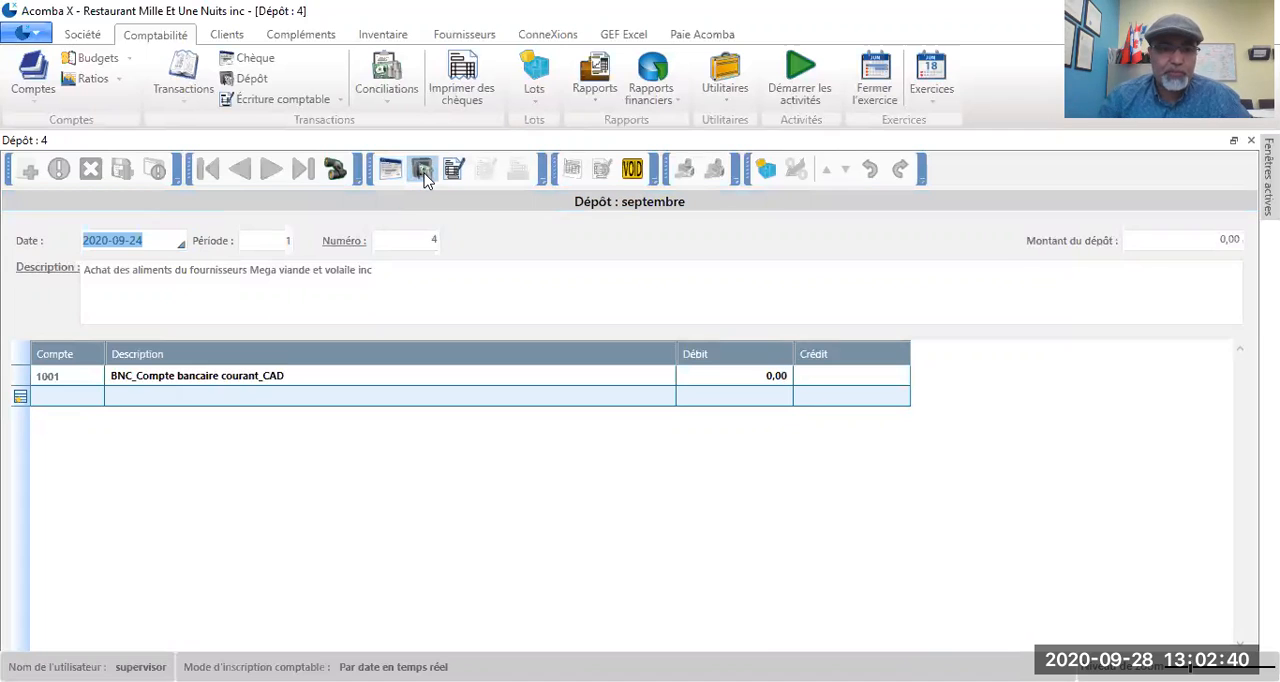
left_click(150, 241)
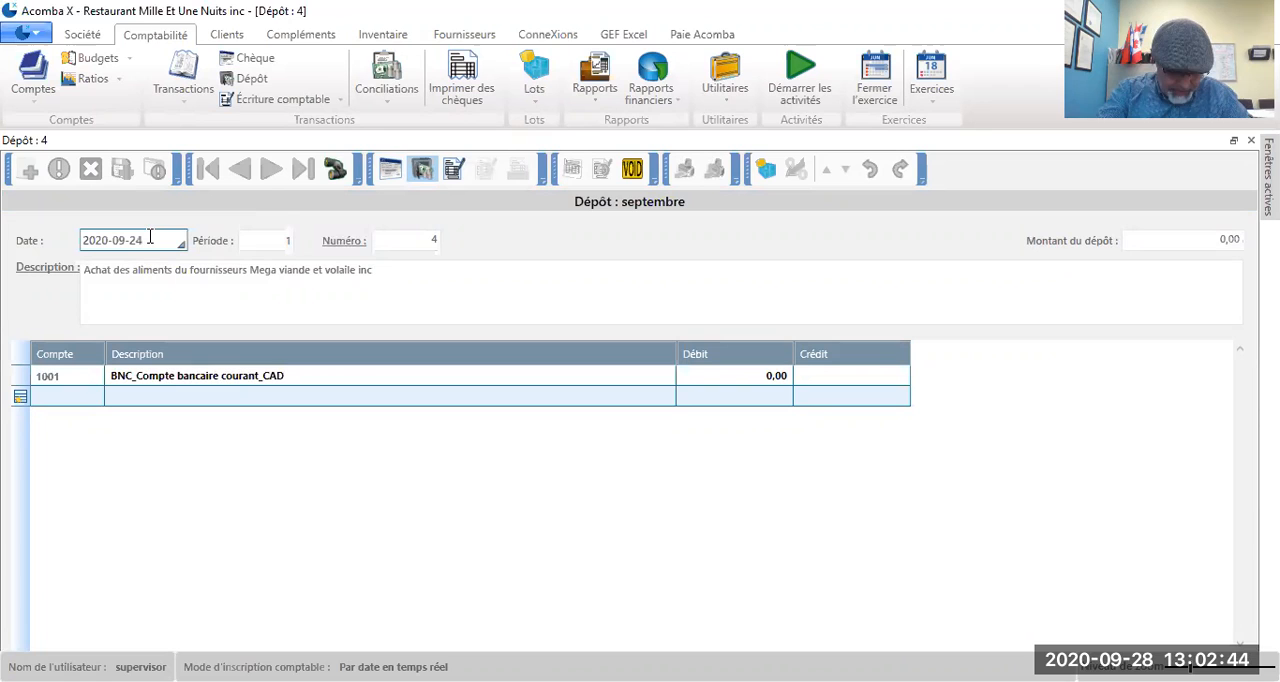
key("BackSpace")
key("BackSpace")
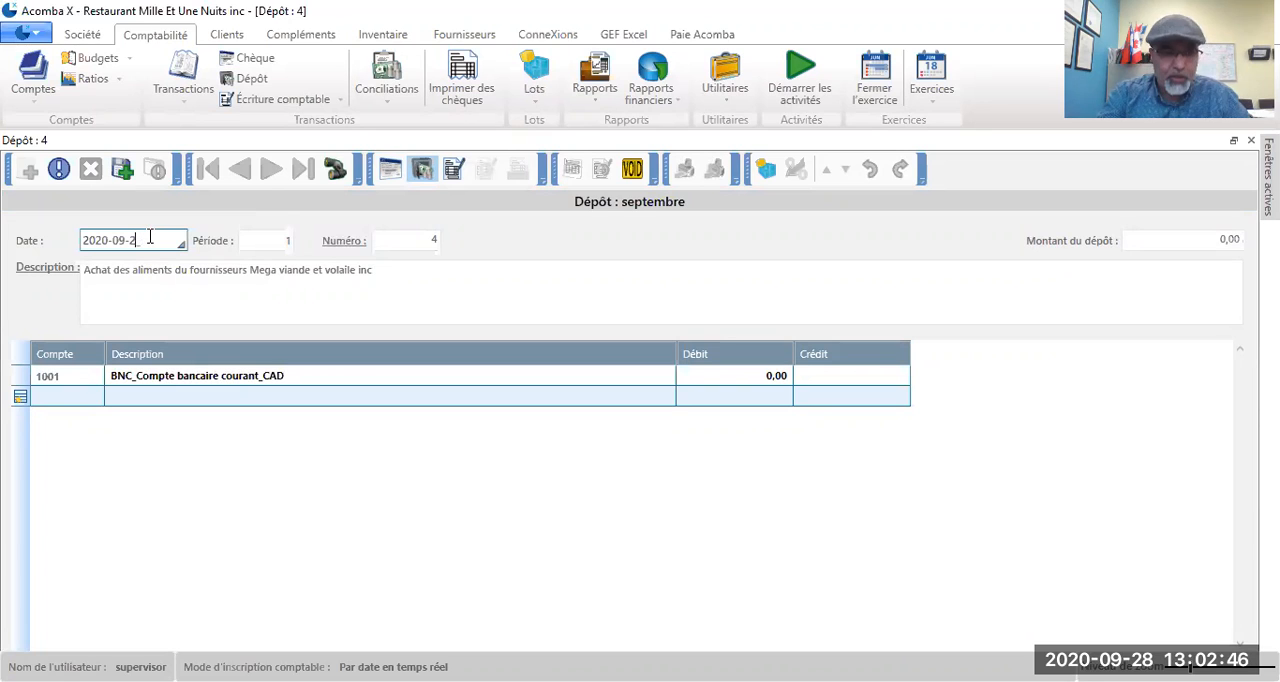
type("30")
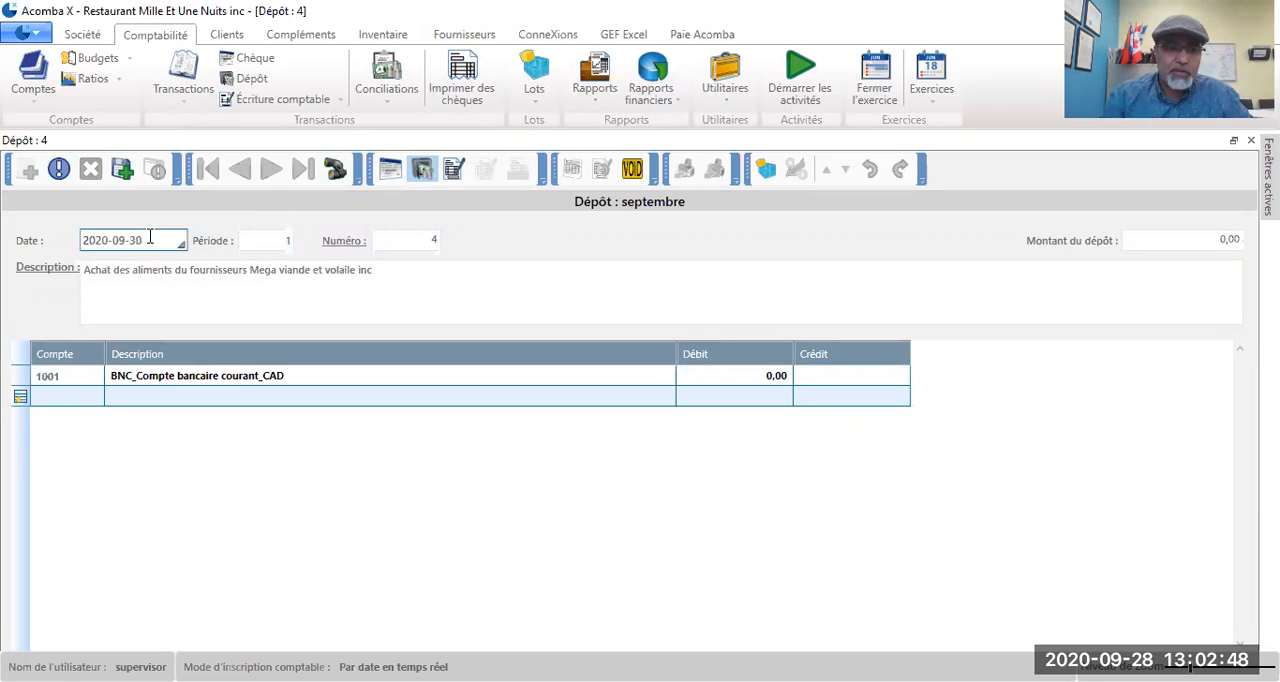
Step: Replace the deposit's description with "Revenu finanicer provenant d'un placement"
left_click(388, 266)
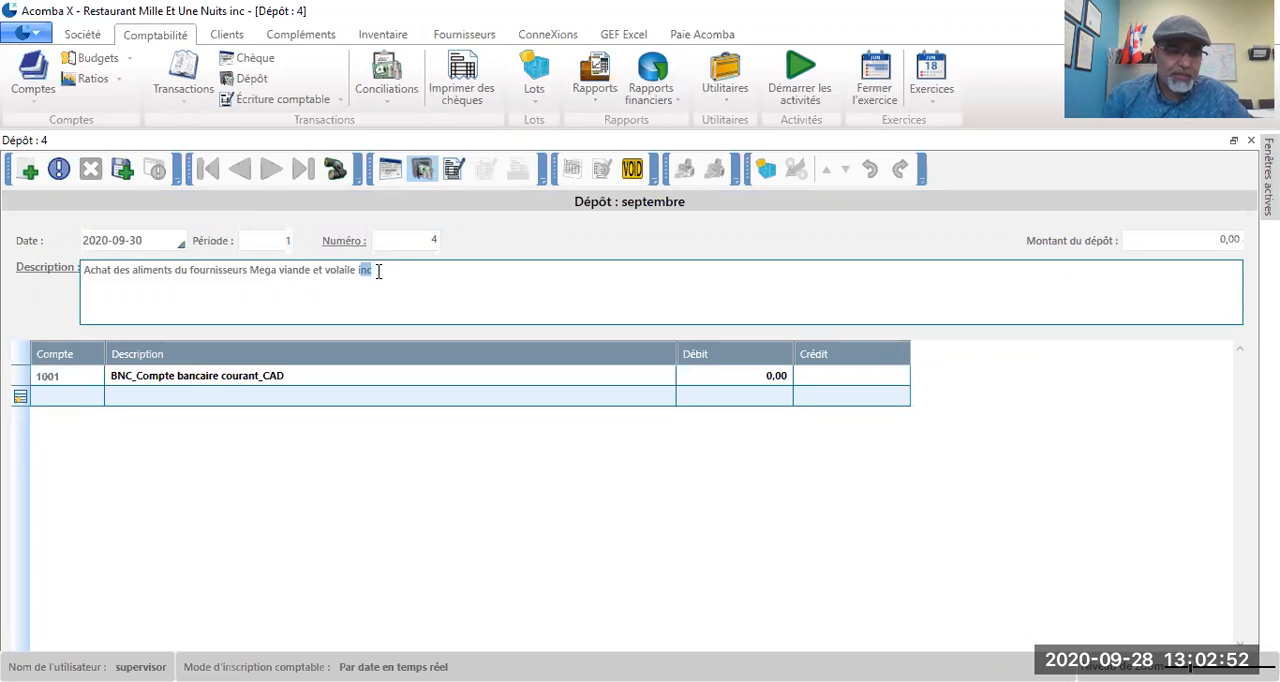
left_click_drag(386, 272, 82, 254)
type("Reve")
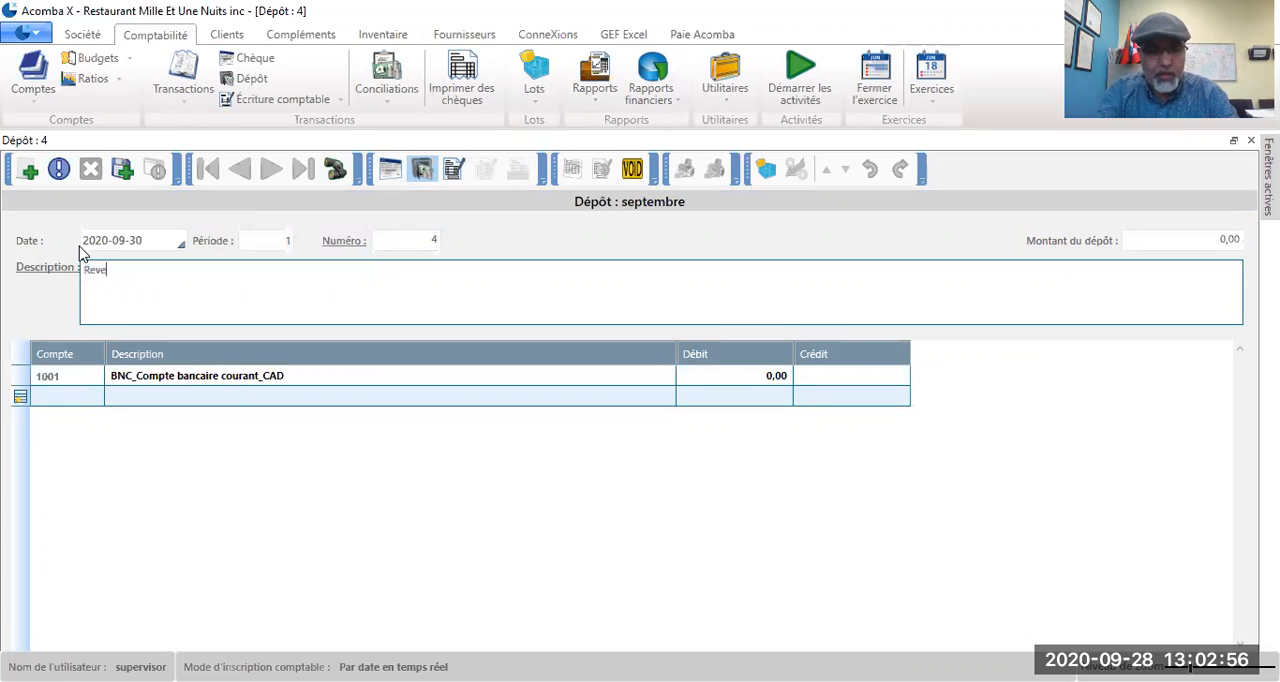
type("nu financier provenant d'un ")
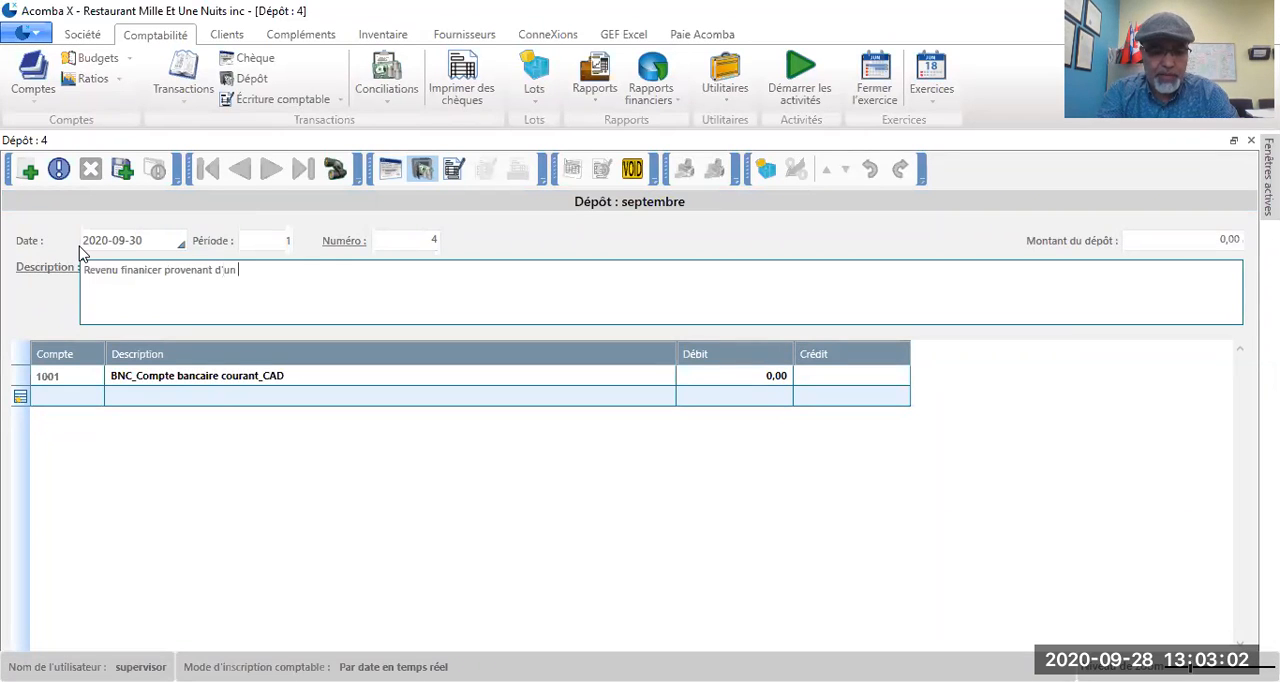
type("palacment")
key("BackSpace")
type("ement")
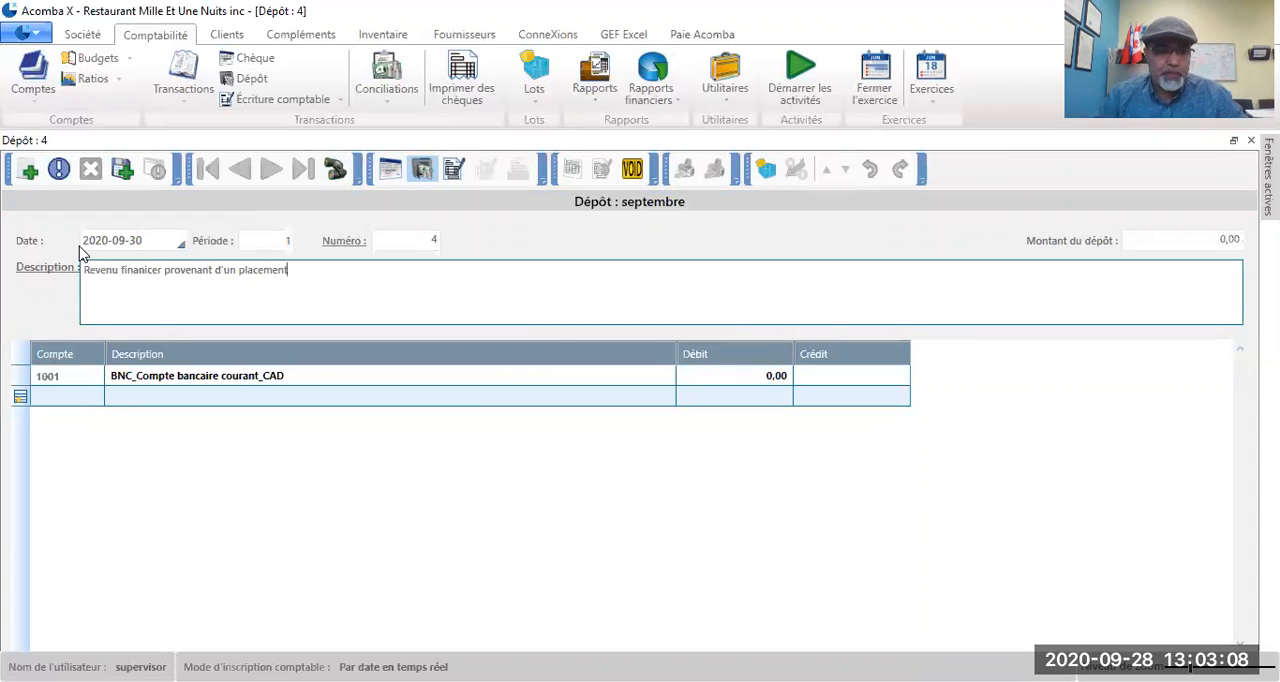
Step: Add a credit line of 2220 to account 5901, Revenus - Intérêts, and save the deposit
left_click(40, 397)
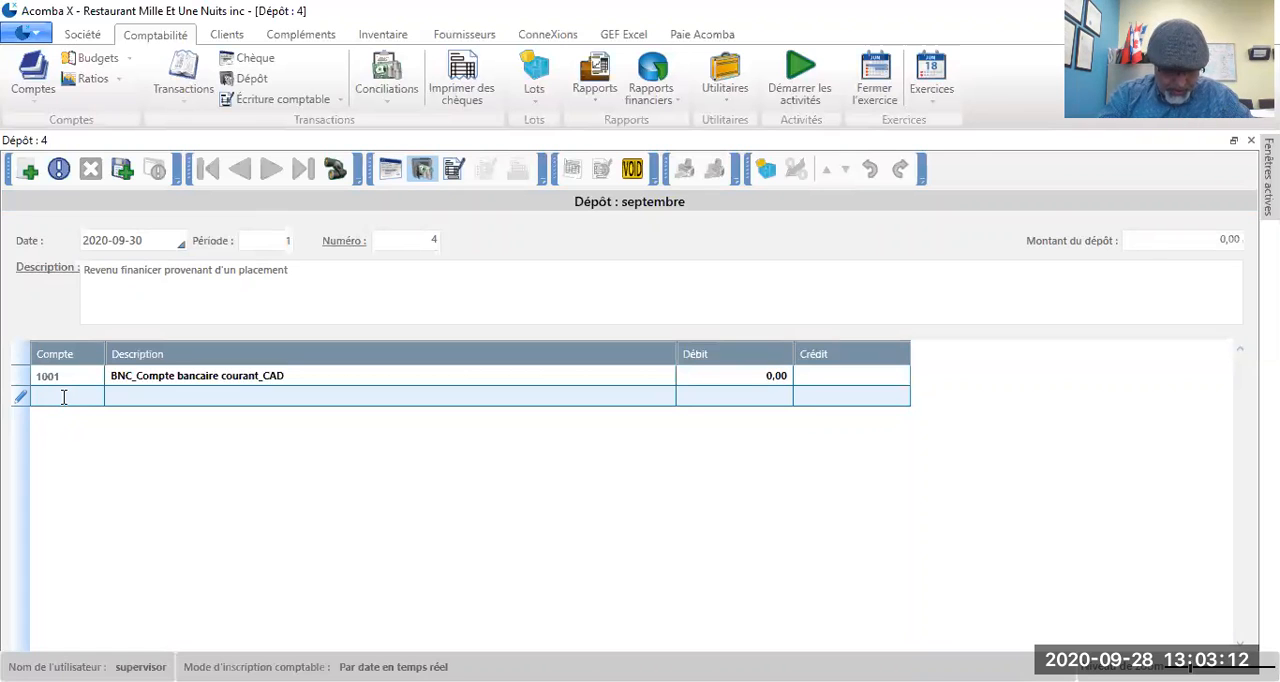
type("5901")
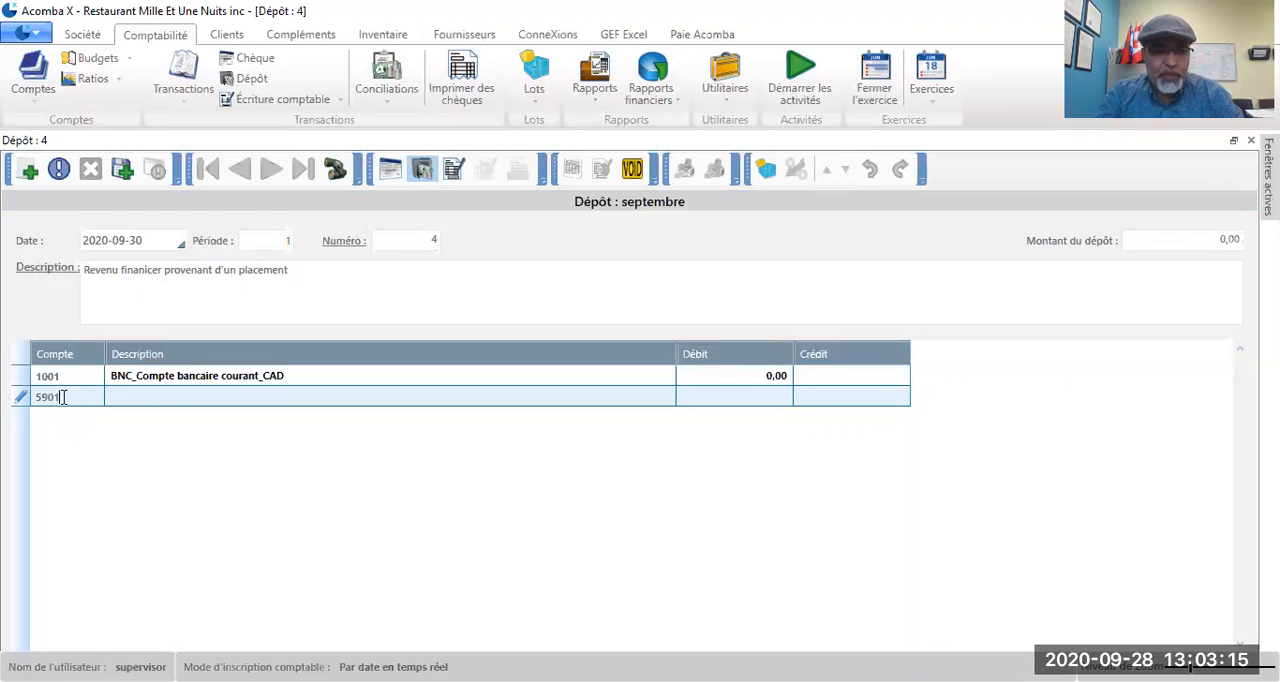
key("Tab")
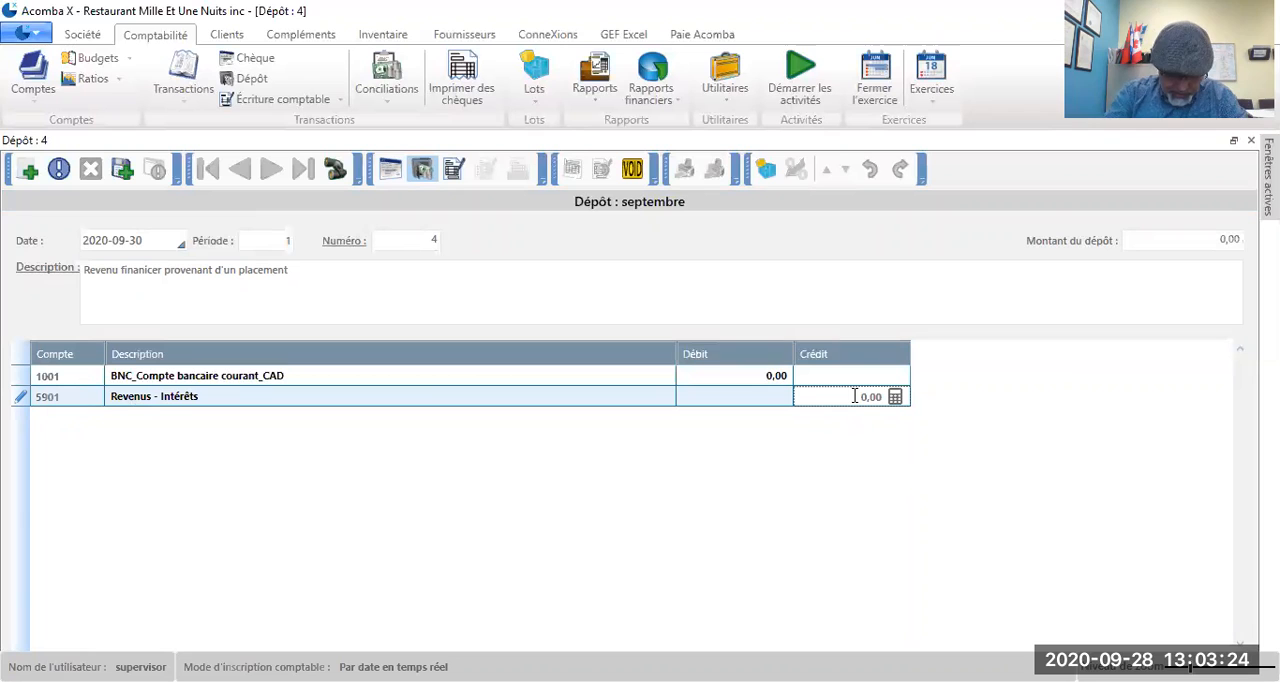
type("2220")
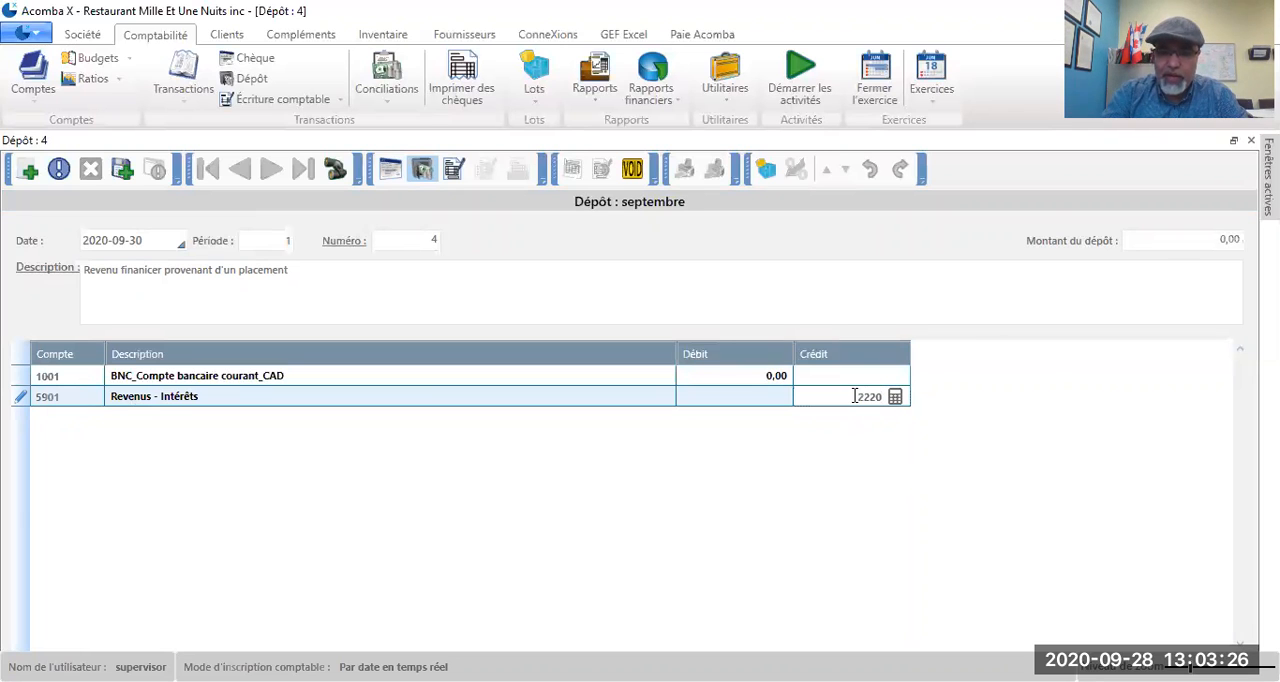
key("Return")
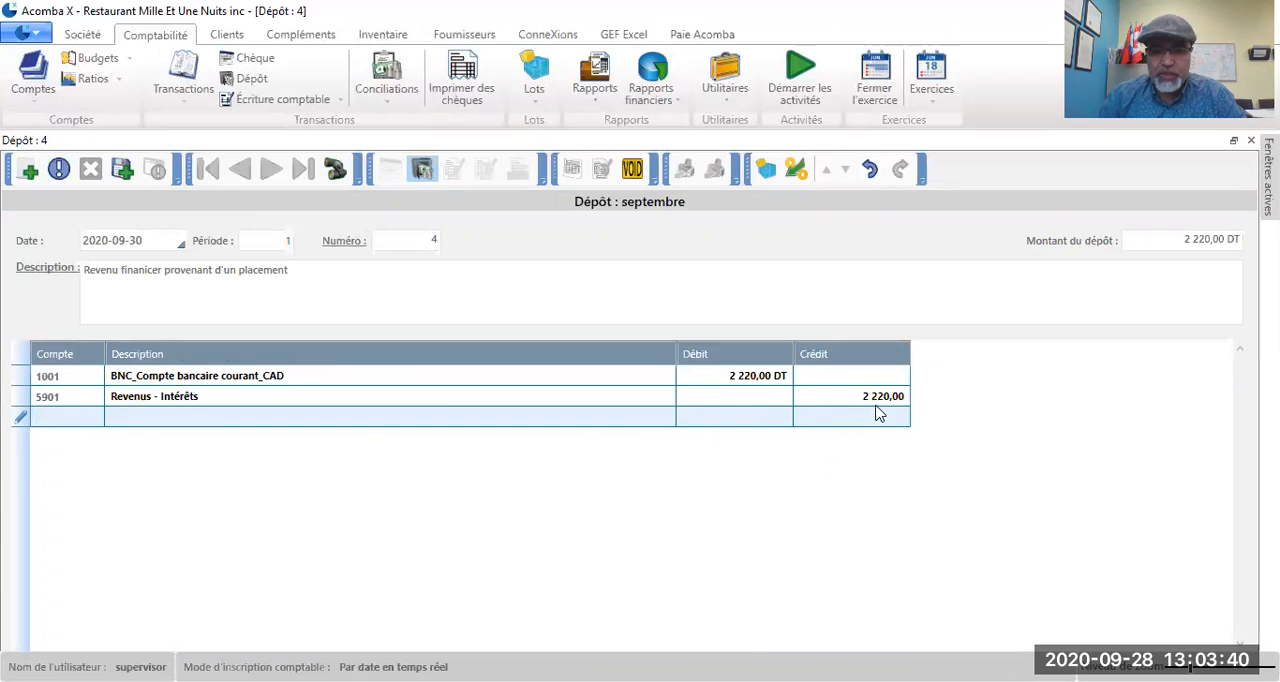
left_click(123, 170)
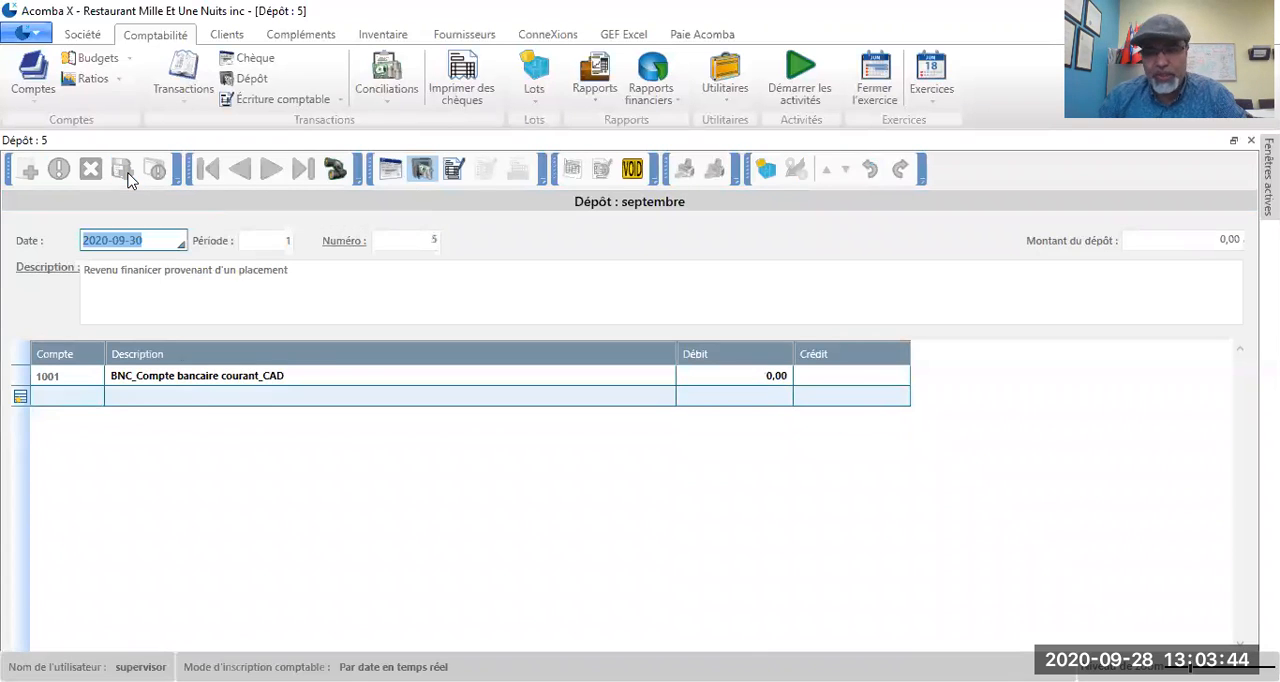
Step: Switch the new transaction to a journal entry and replace its description with "Frais et commission bancaires"
left_click(155, 240)
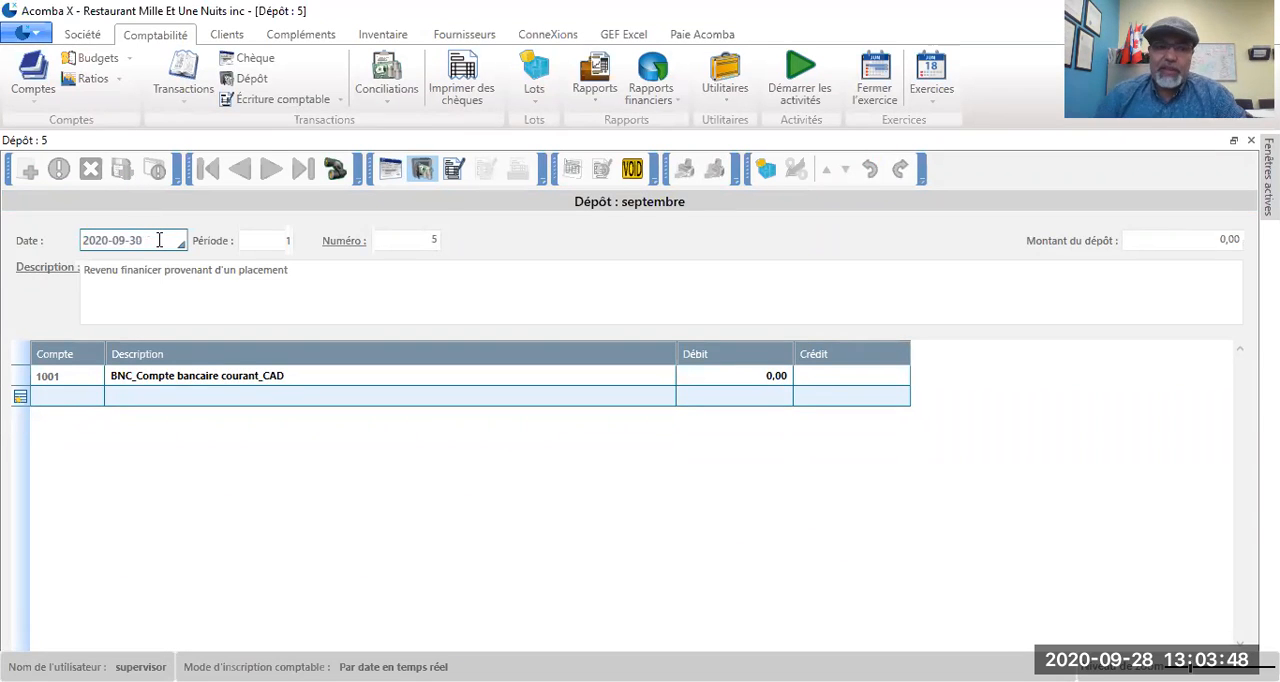
left_click(300, 266)
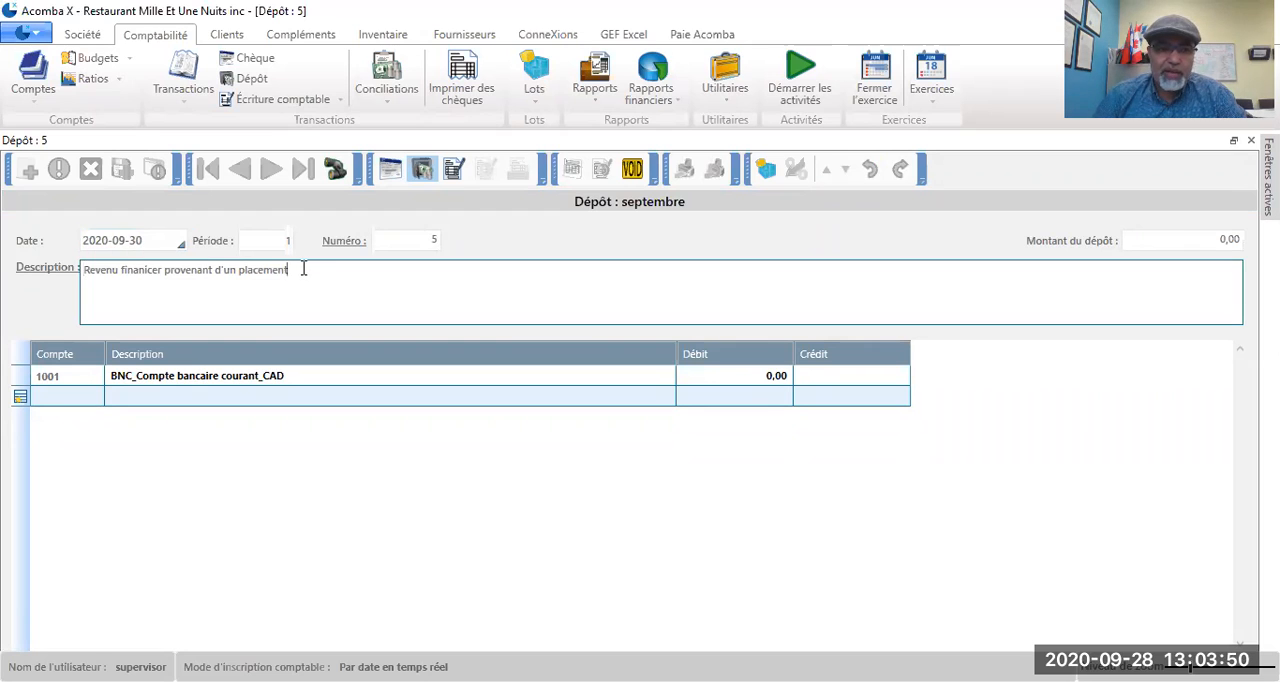
left_click_drag(296, 268, 62, 270)
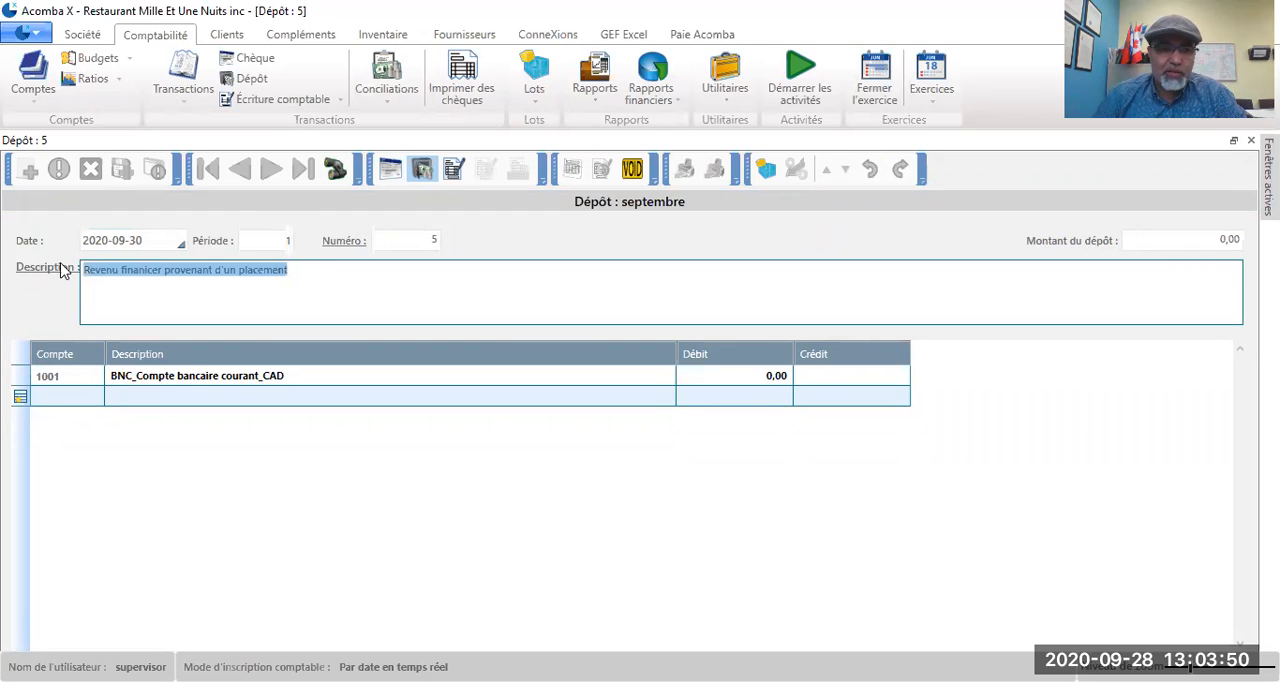
left_click(455, 172)
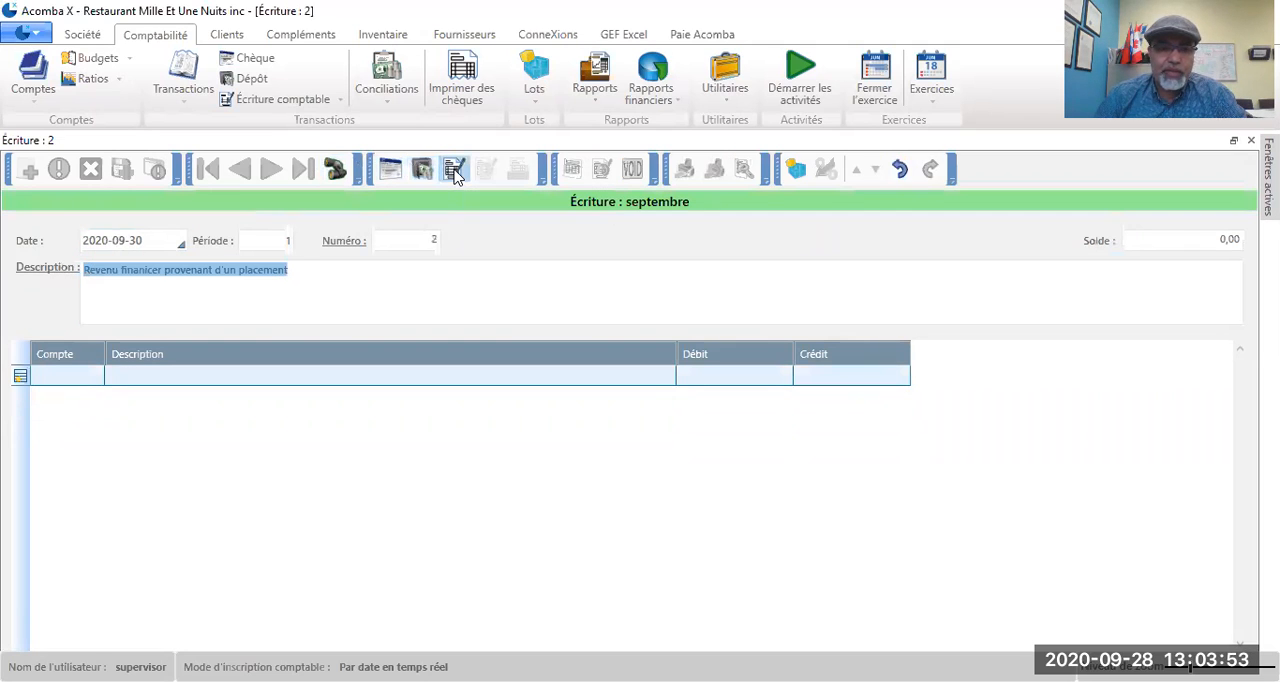
left_click(296, 272)
key("BackSpace")
key("BackSpace")
key("BackSpace")
key("BackSpace")
key("BackSpace")
key("BackSpace")
key("BackSpace")
key("BackSpace")
key("BackSpace")
key("BackSpace")
key("BackSpace")
key("BackSpace")
key("BackSpace")
key("BackSpace")
key("BackSpace")
key("BackSpace")
key("BackSpace")
key("BackSpace")
key("BackSpace")
key("BackSpace")
key("BackSpace")
type("Frais et commission ")
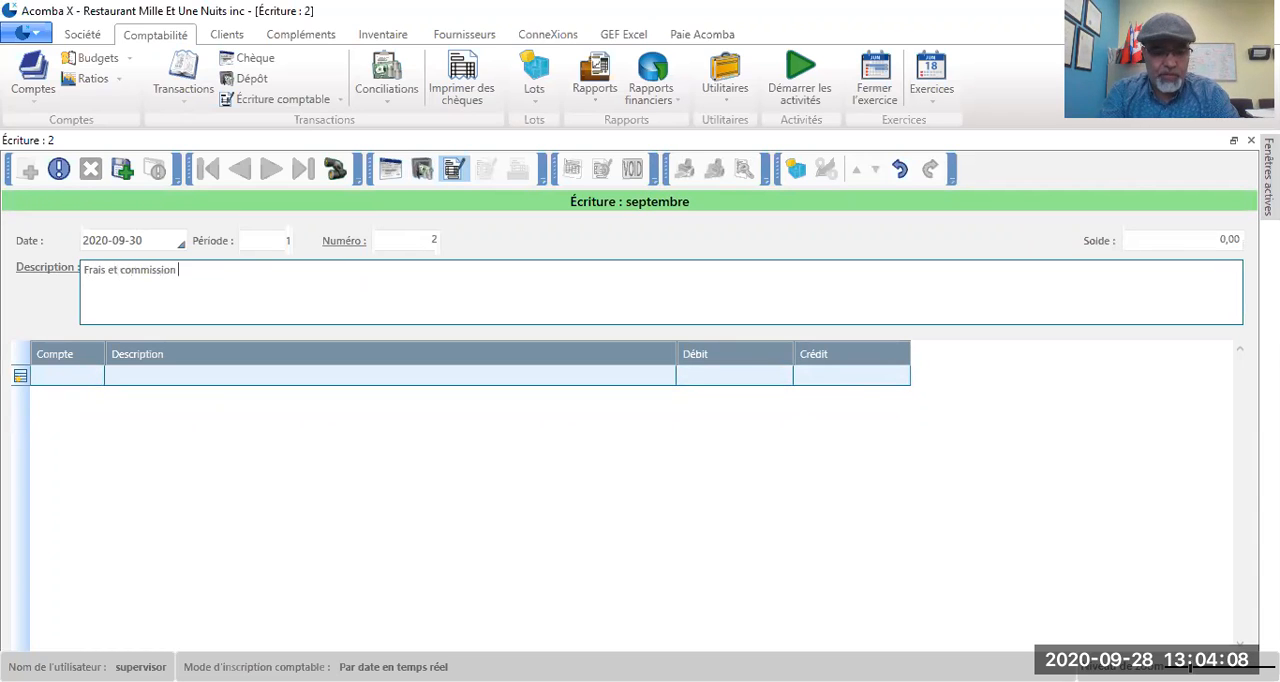
type("bancaires")
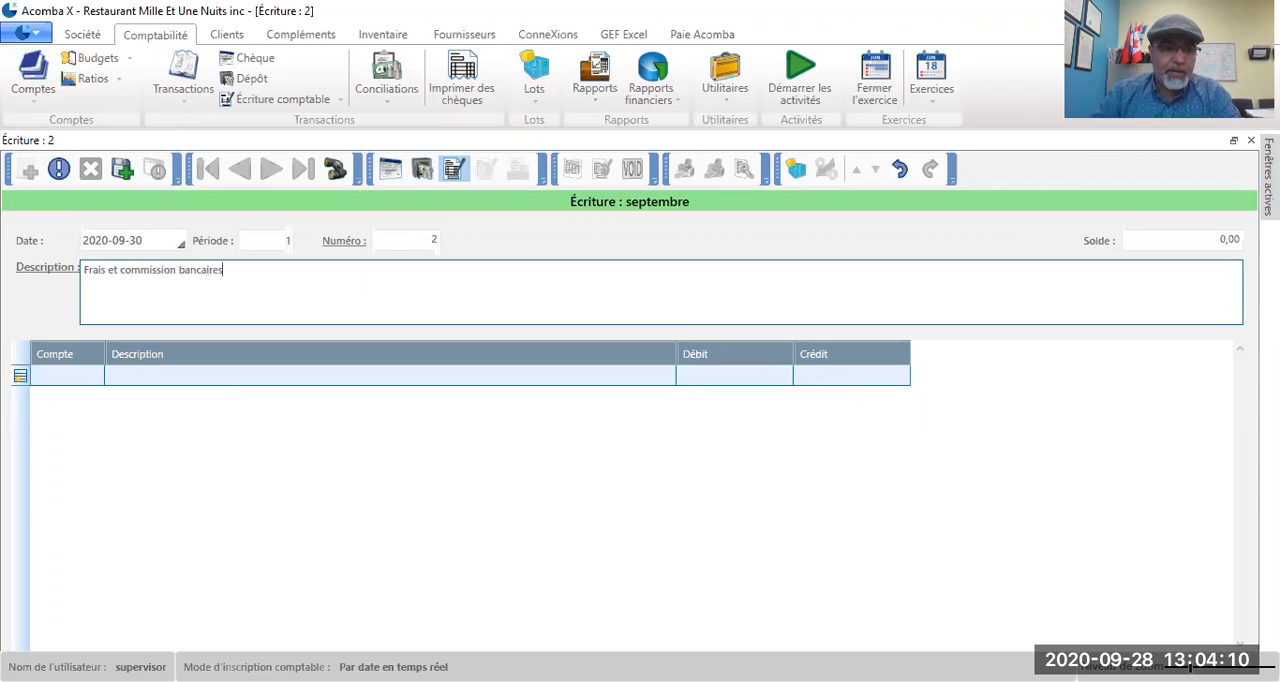
Step: Add a debit line of 1050 to account 9001, Intérêts et frais bancaires, in the journal entry
left_click(77, 375)
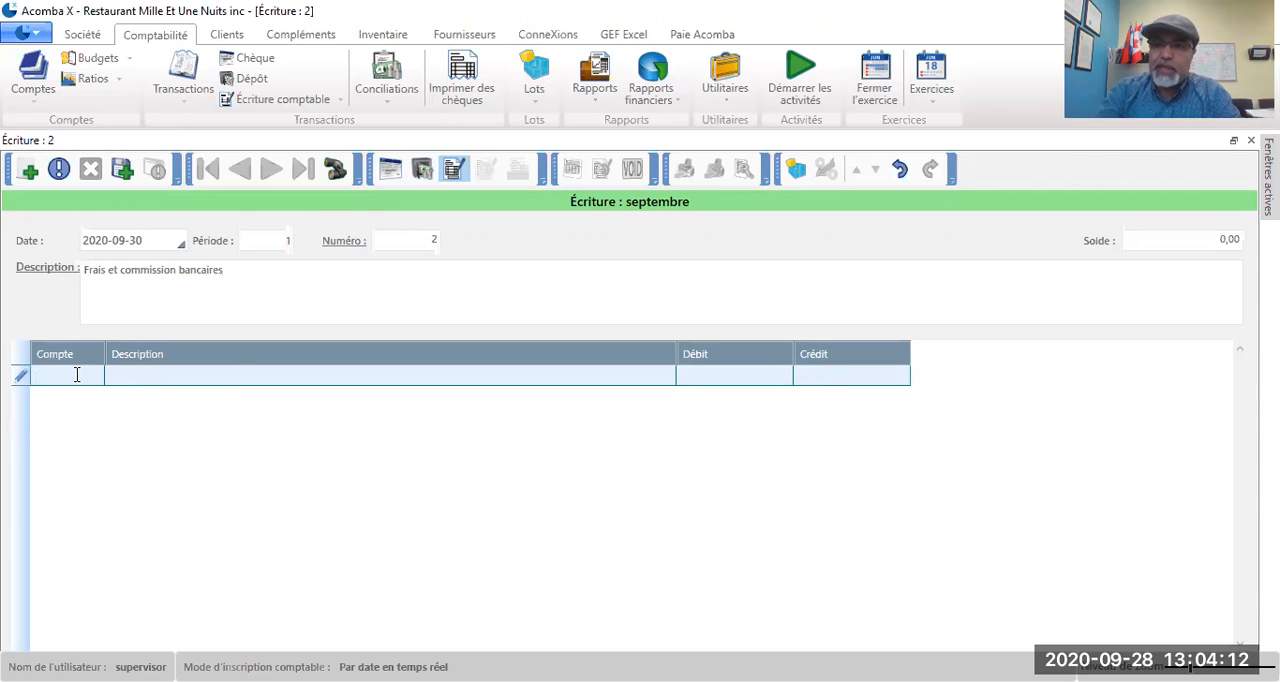
type("9001")
key("Tab")
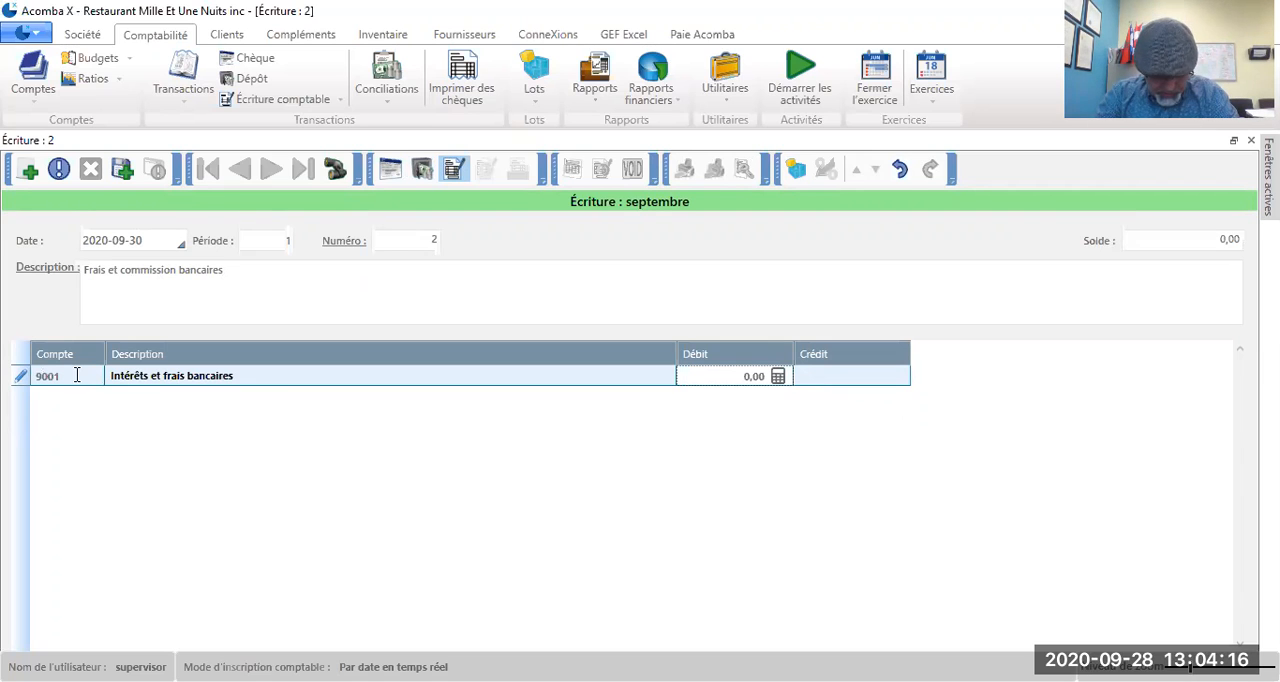
type("1050")
key("Return")
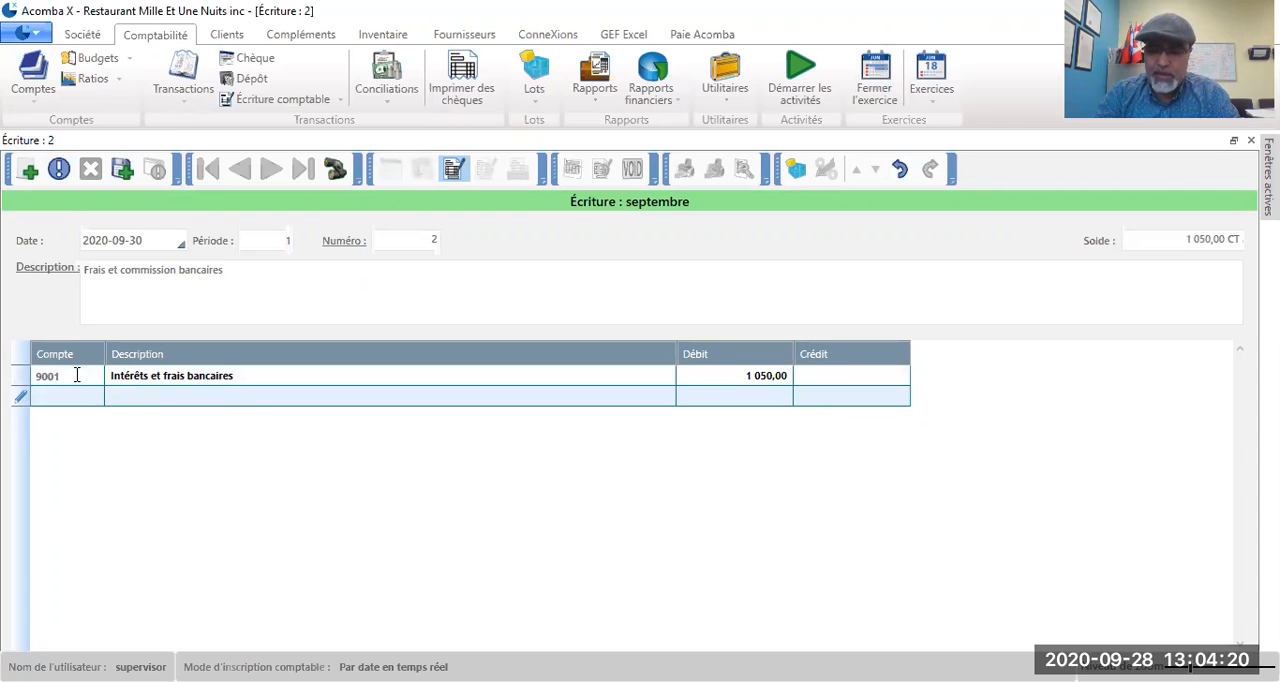
Step: Add a credit line of 1050 to account 1001, BNC_Compte bancaire courant_CAD, and save the journal entry
type("1001")
key("Return")
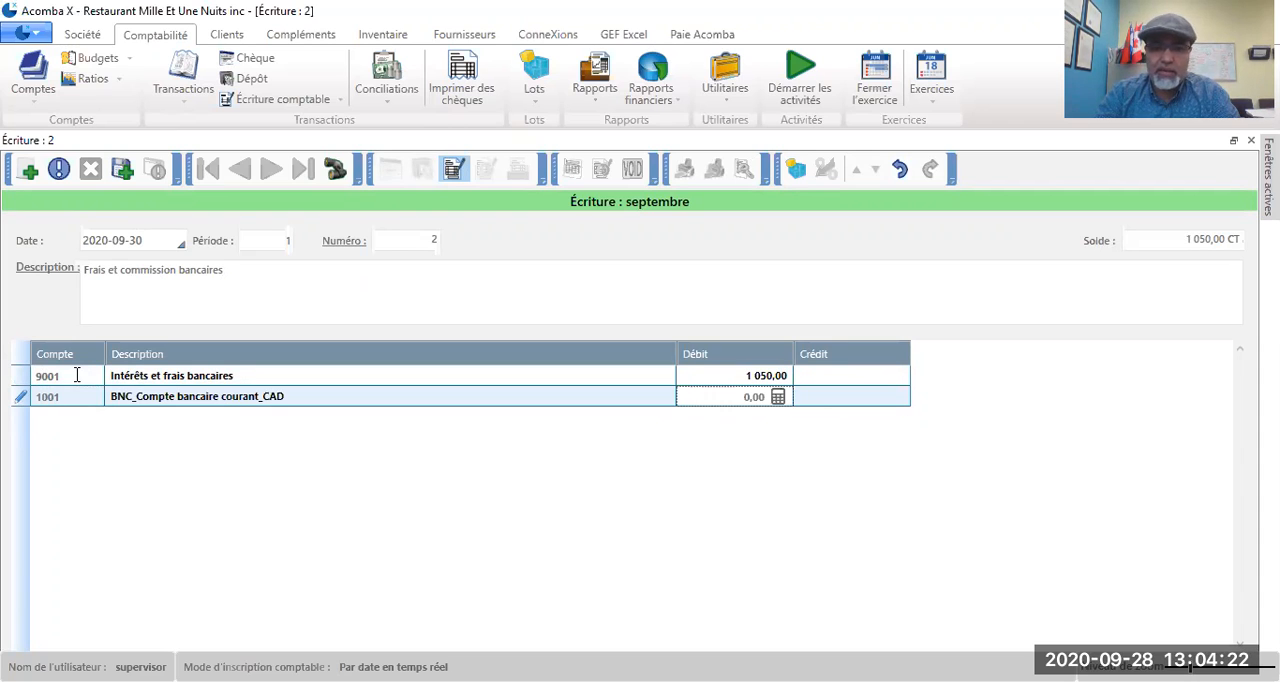
key("Return")
type("1050")
key("Return")
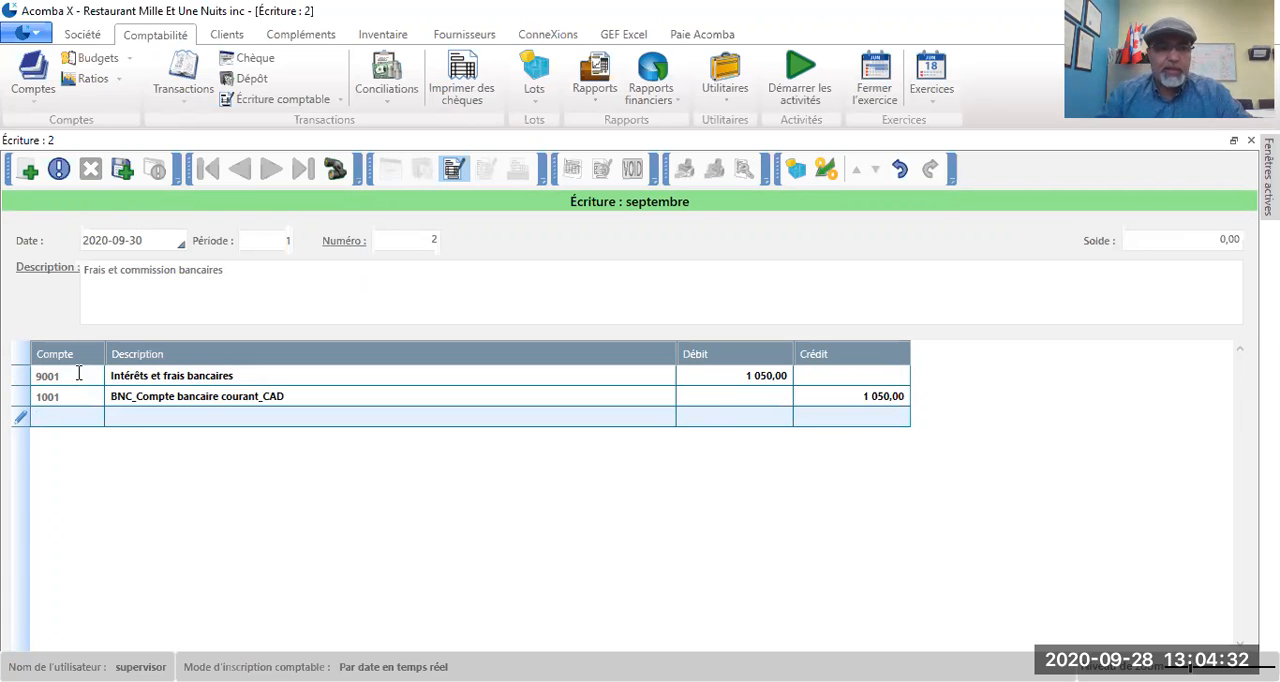
left_click(121, 173)
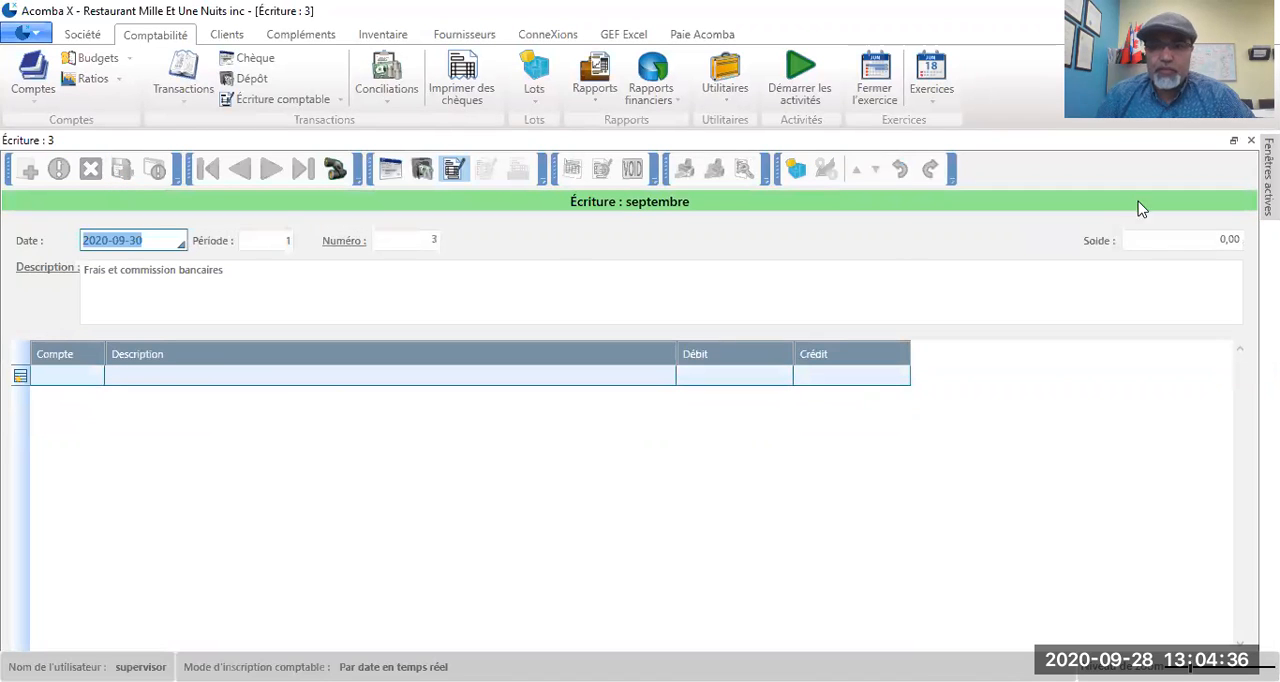
Step: Close the blank entry and the transaction list, then restore the account 1001 reconciliation and refresh its transactions
left_click(1251, 141)
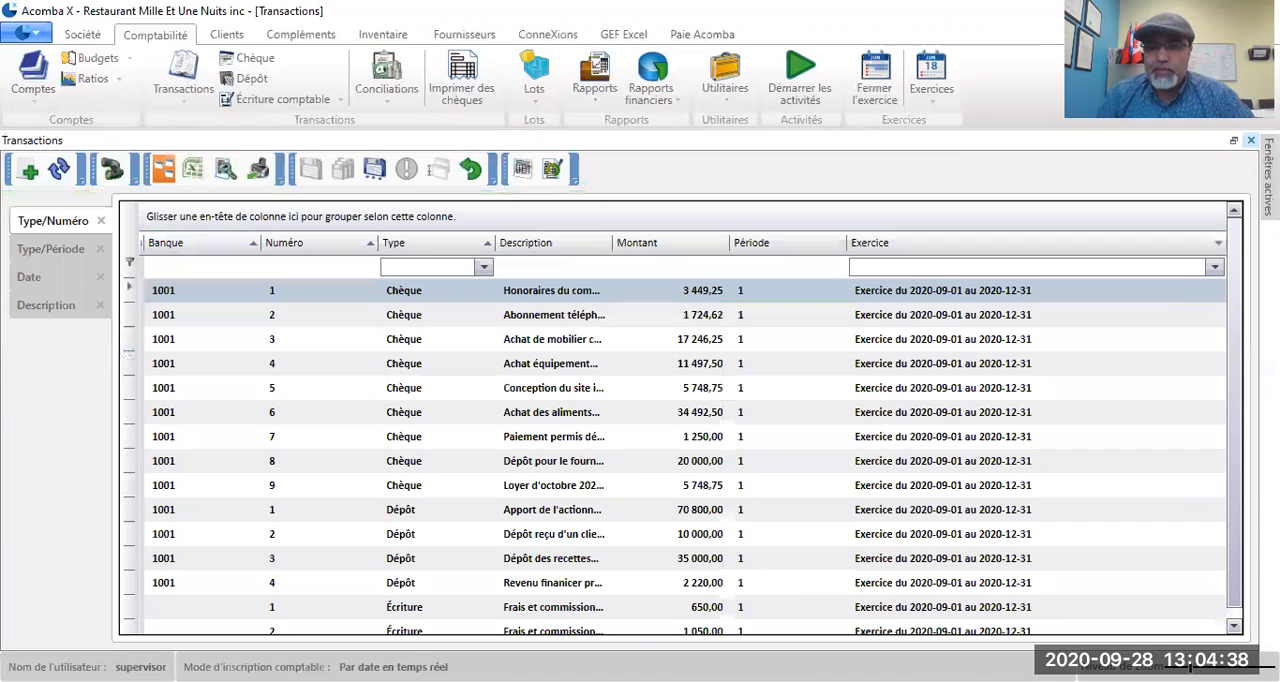
left_click(1251, 141)
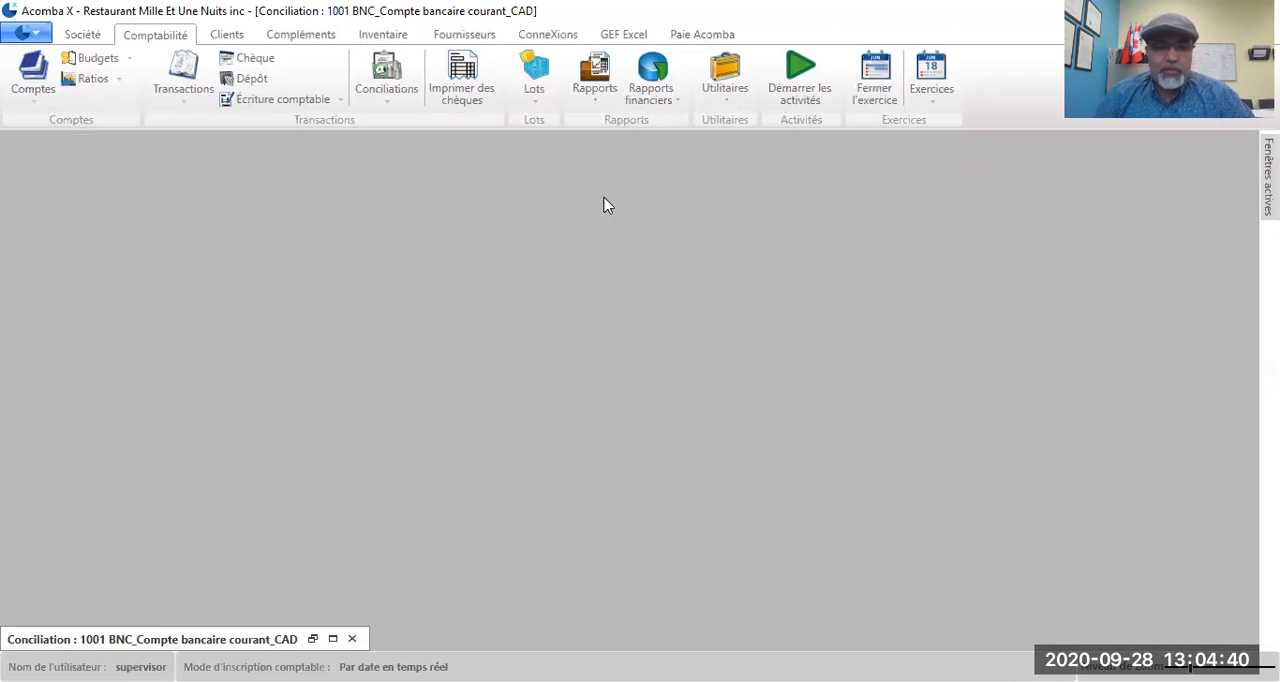
left_click(333, 639)
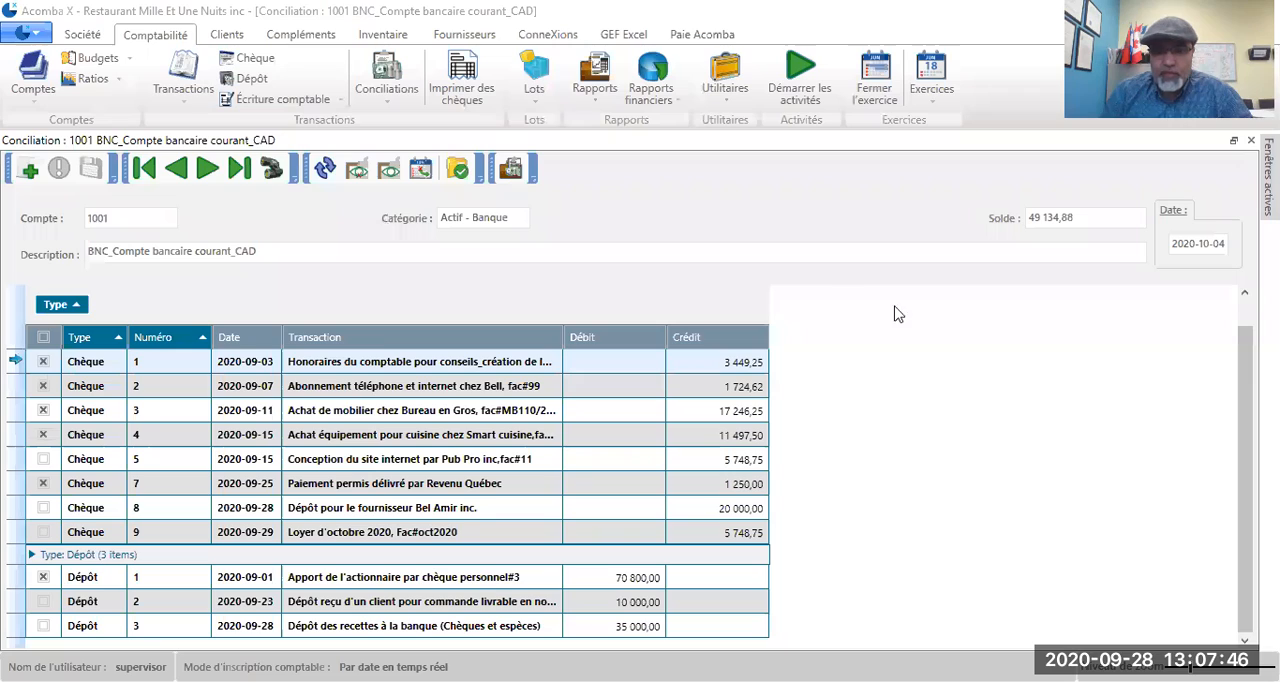
left_click(328, 172)
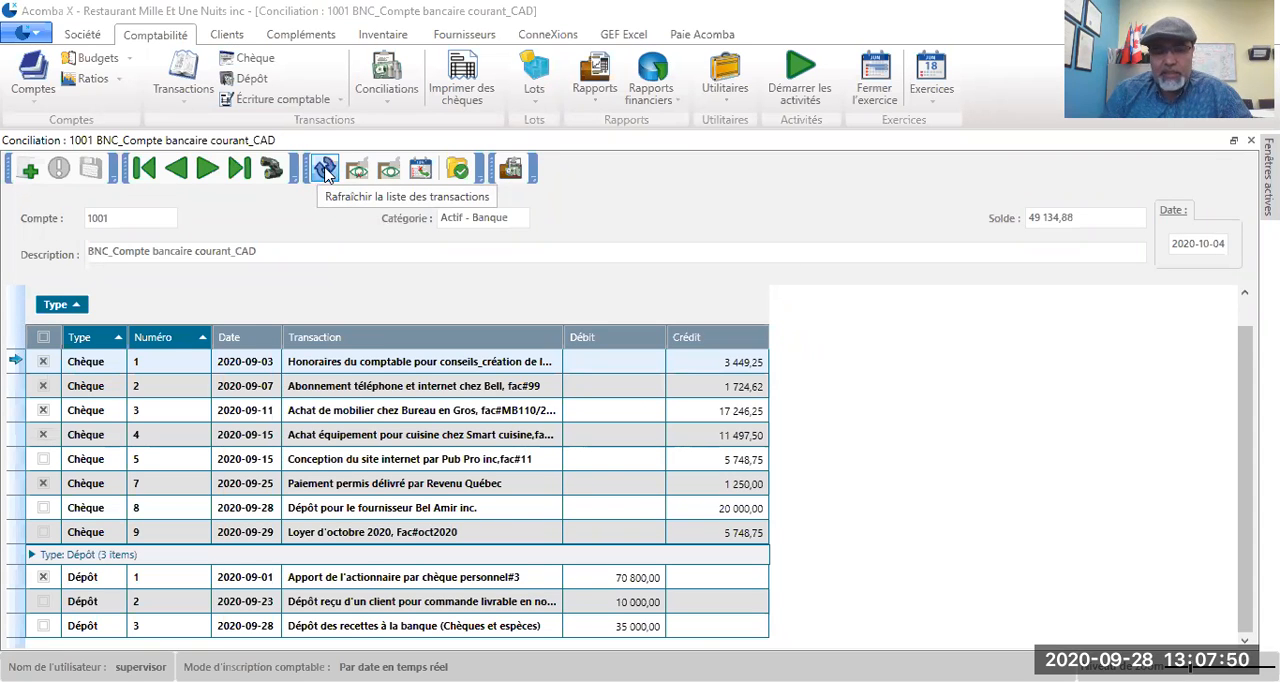
left_click(328, 173)
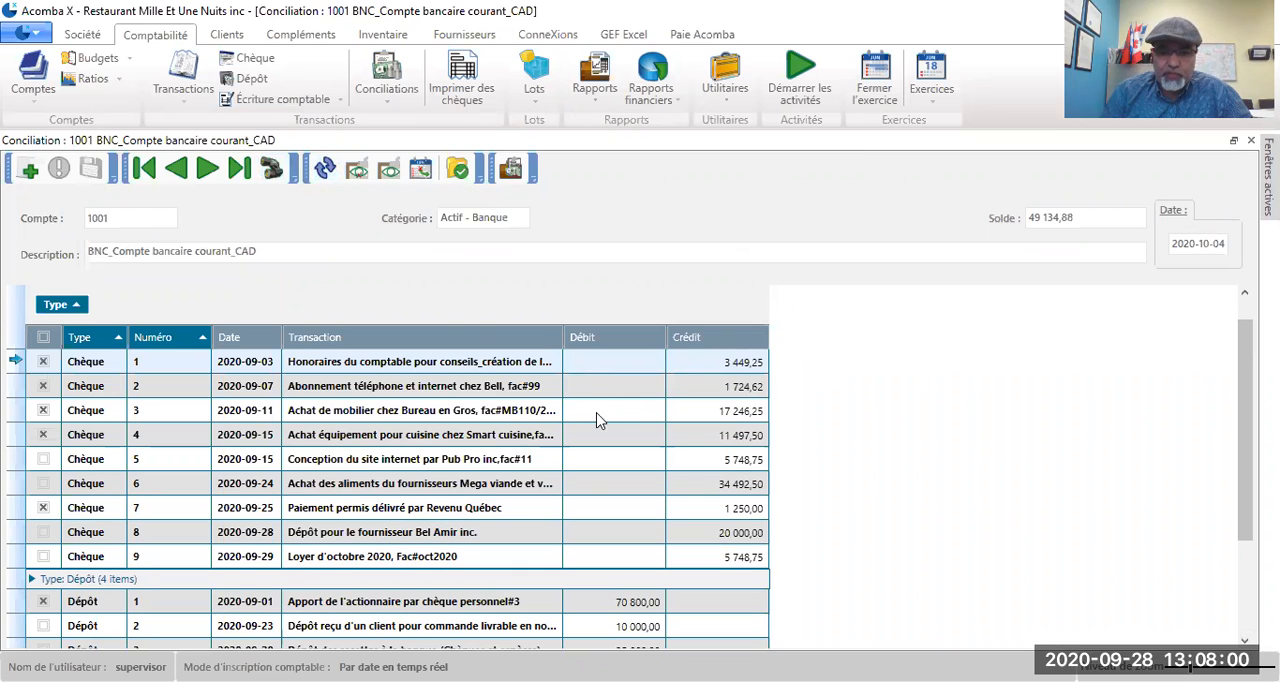
Step: Examine the reconciliation's cheques, deposits and entries, with the reconciled transactions both shown and hidden
scroll(597, 420, "down", 2)
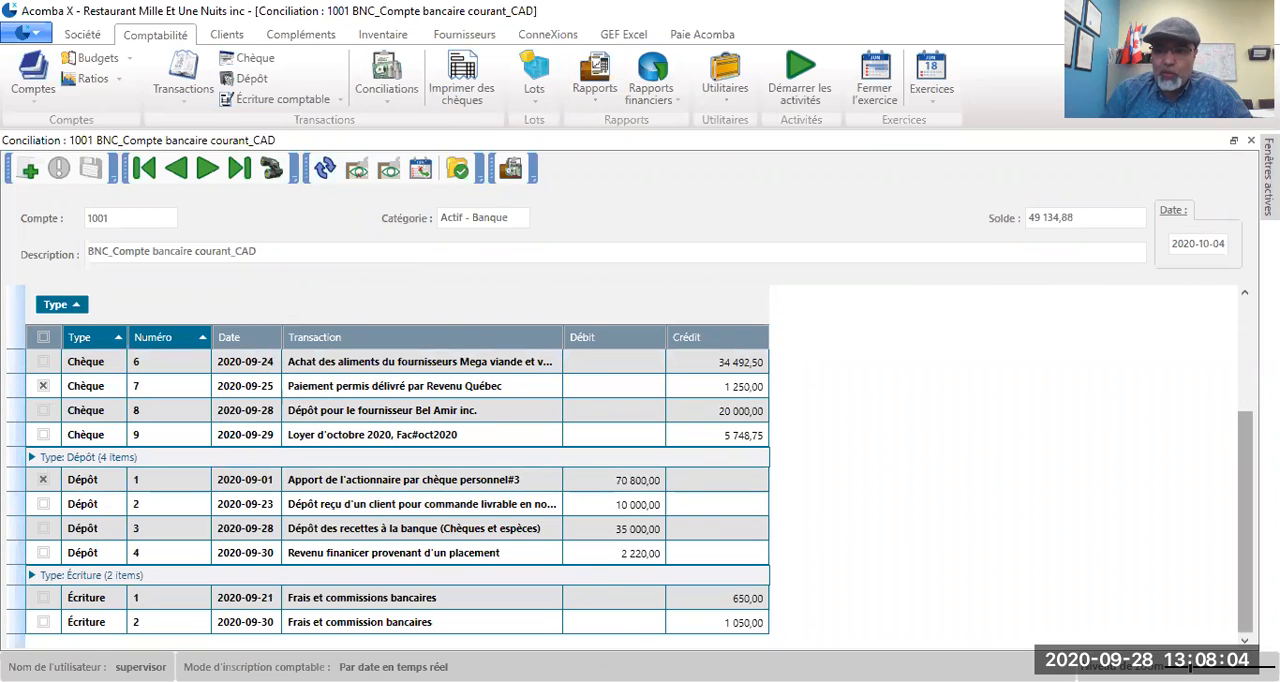
scroll(1240, 410, "up", 2)
scroll(1225, 450, "down", 2)
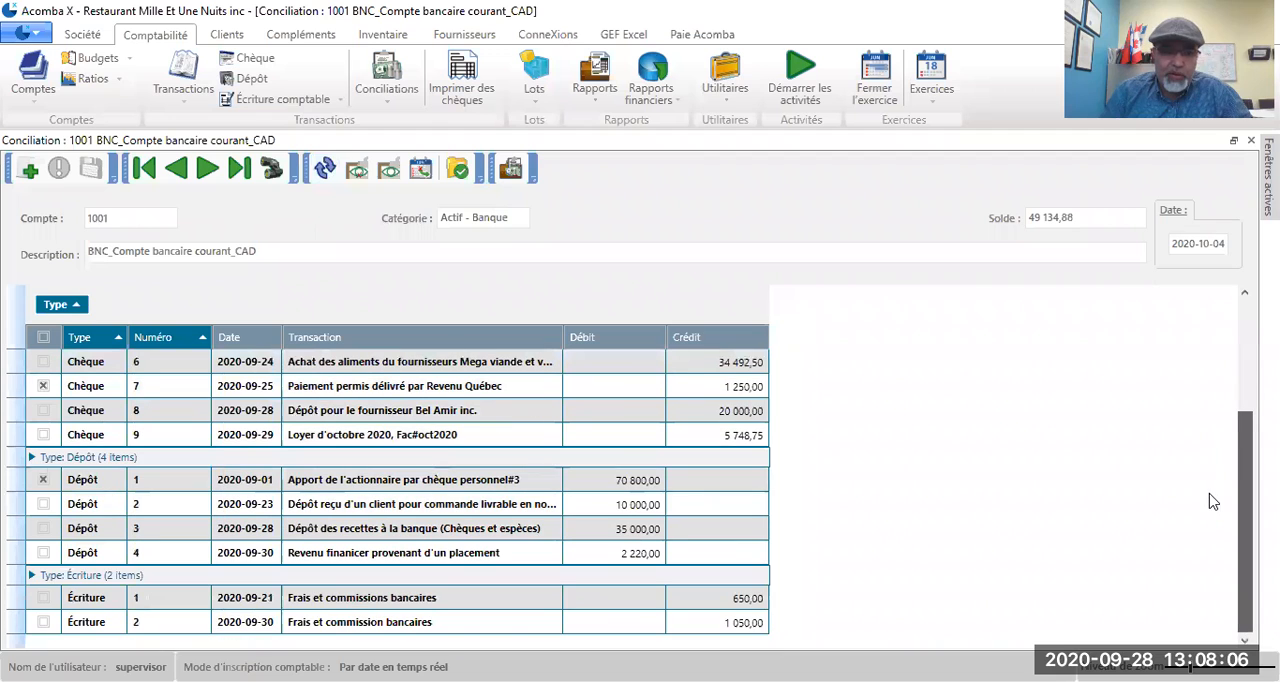
scroll(1212, 490, "up", 2)
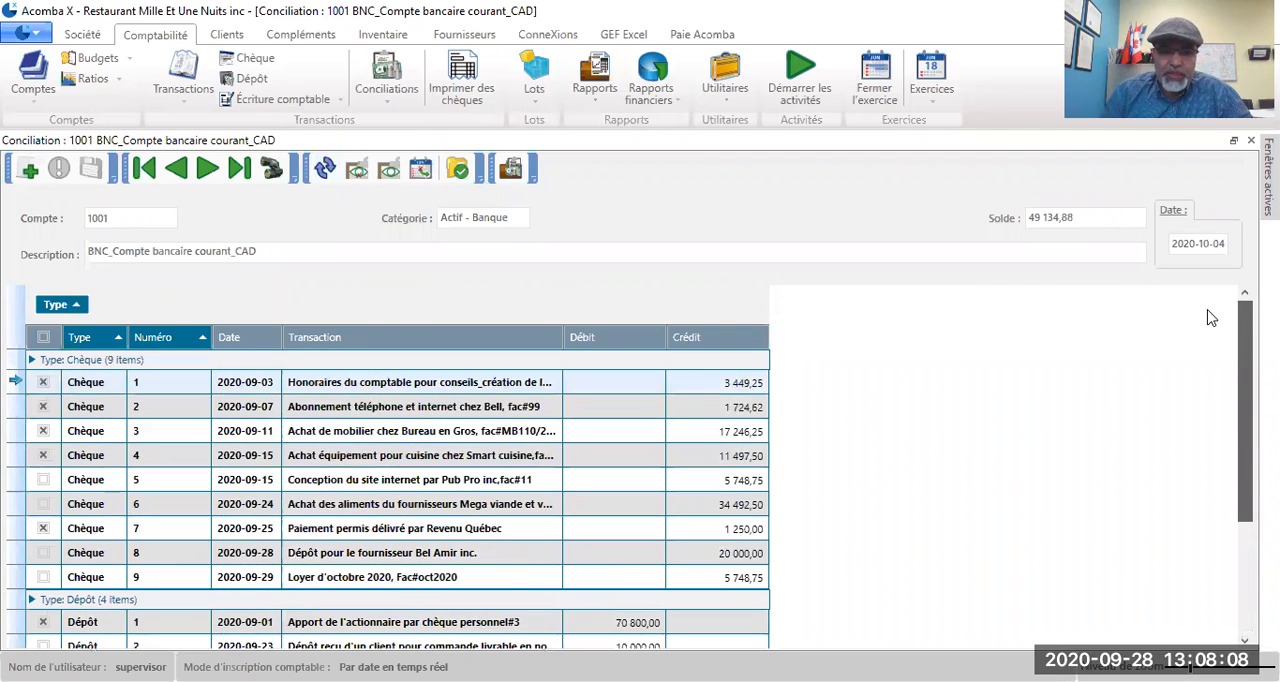
scroll(1208, 400, "down", 2)
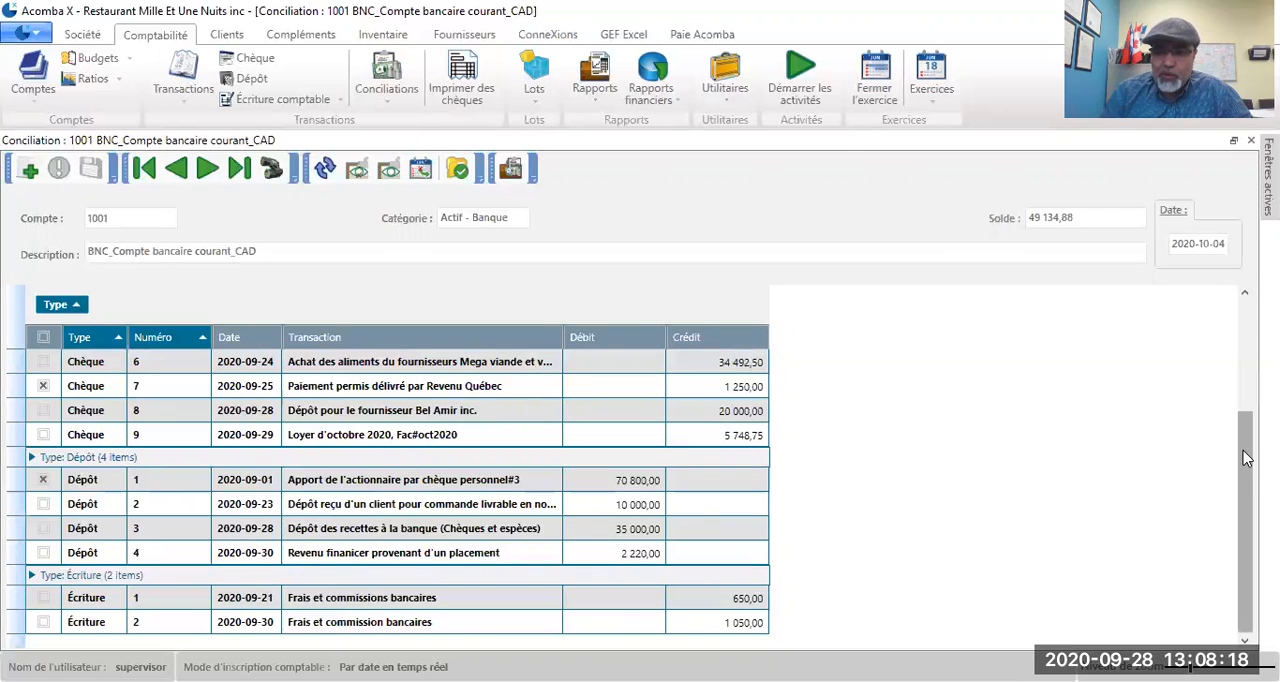
left_click_drag(1248, 492, 1234, 340)
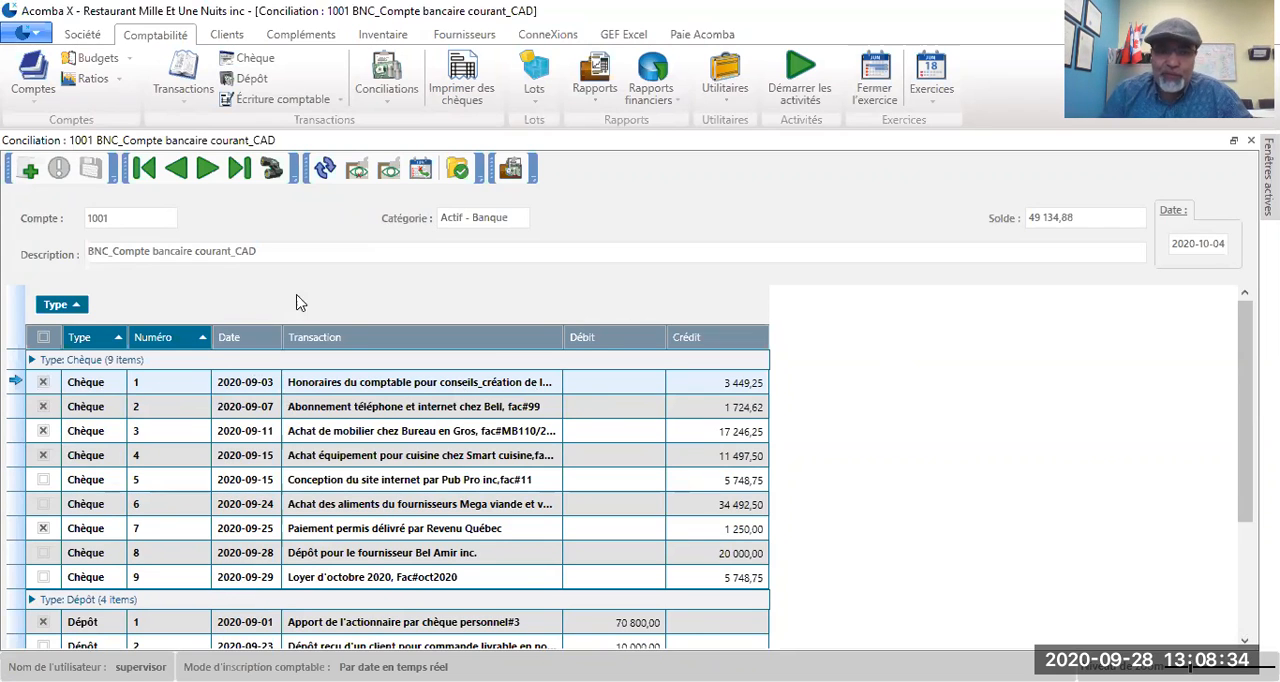
left_click(358, 172)
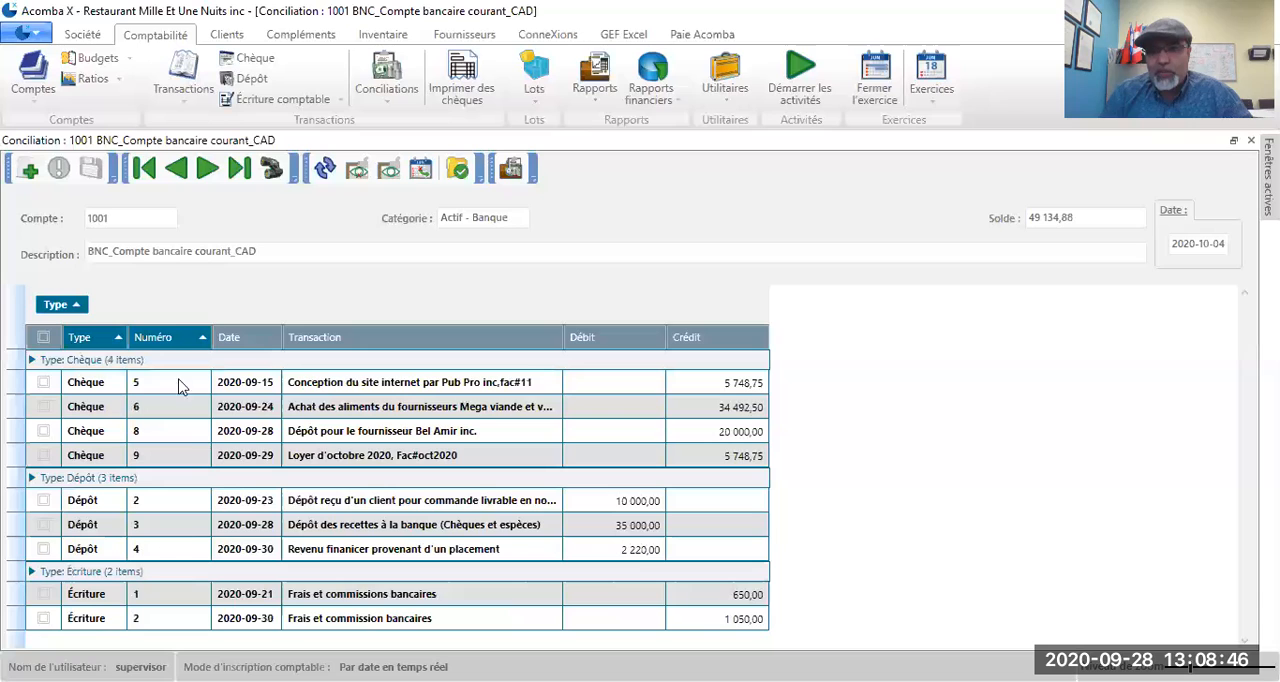
left_click(392, 175)
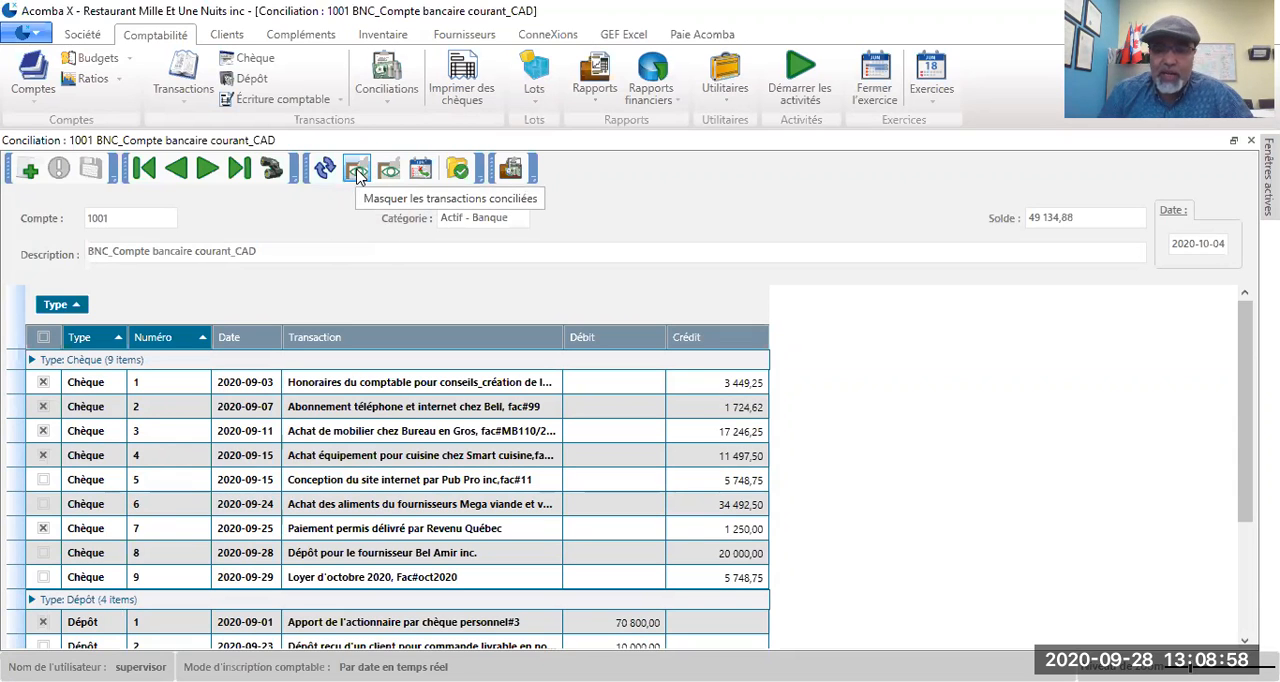
Step: Hide the reconciled transactions, mark cheque 6, deposit 4 and entries 1 and 2 as reconciled, and save the reconciliation
left_click(358, 171)
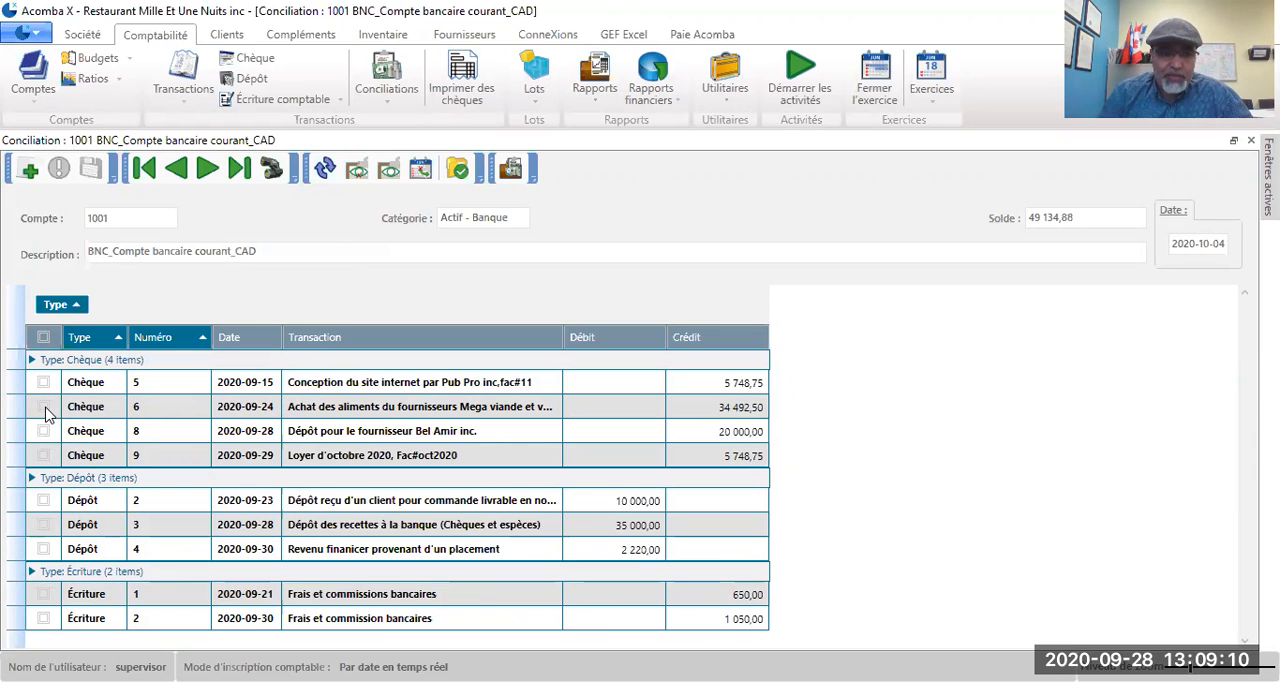
left_click(43, 408)
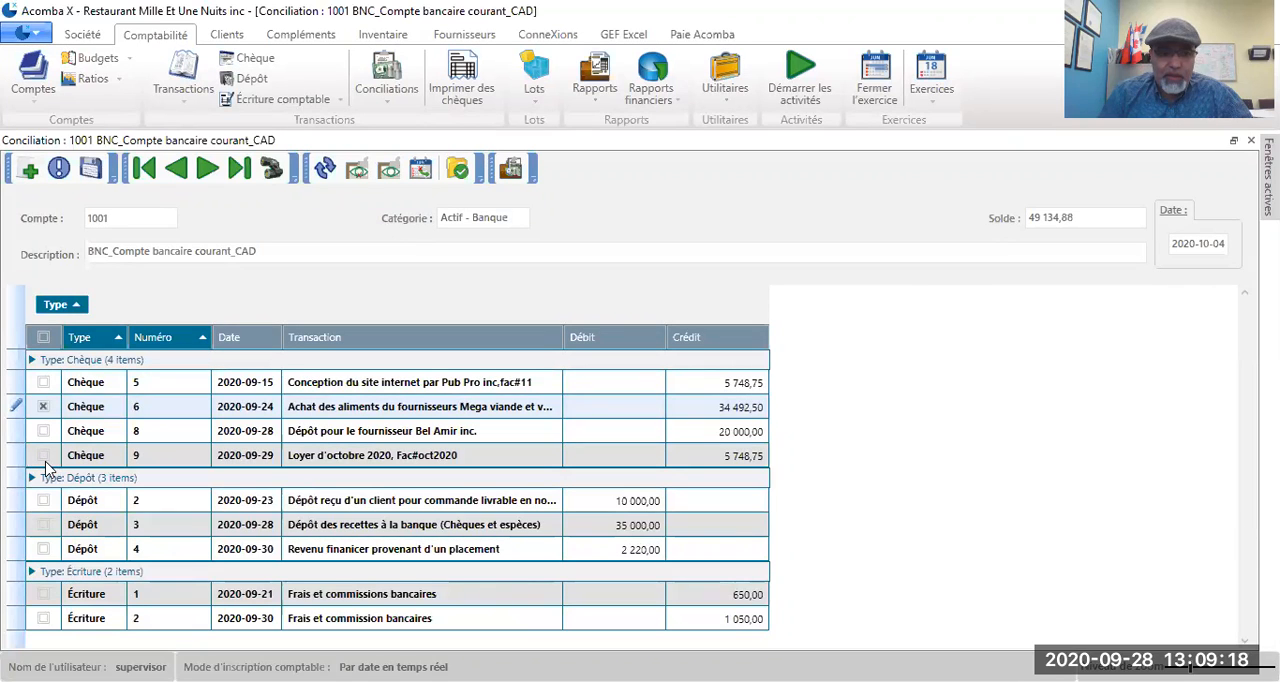
left_click(43, 549)
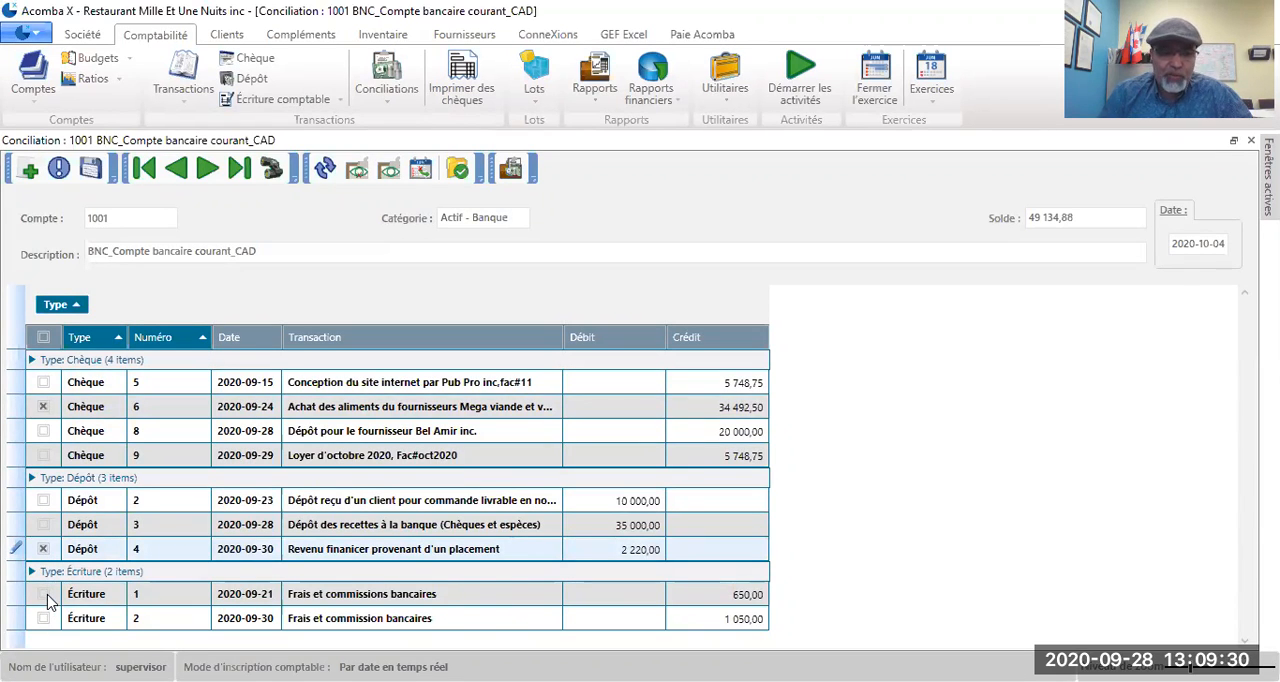
left_click(44, 594)
left_click(43, 619)
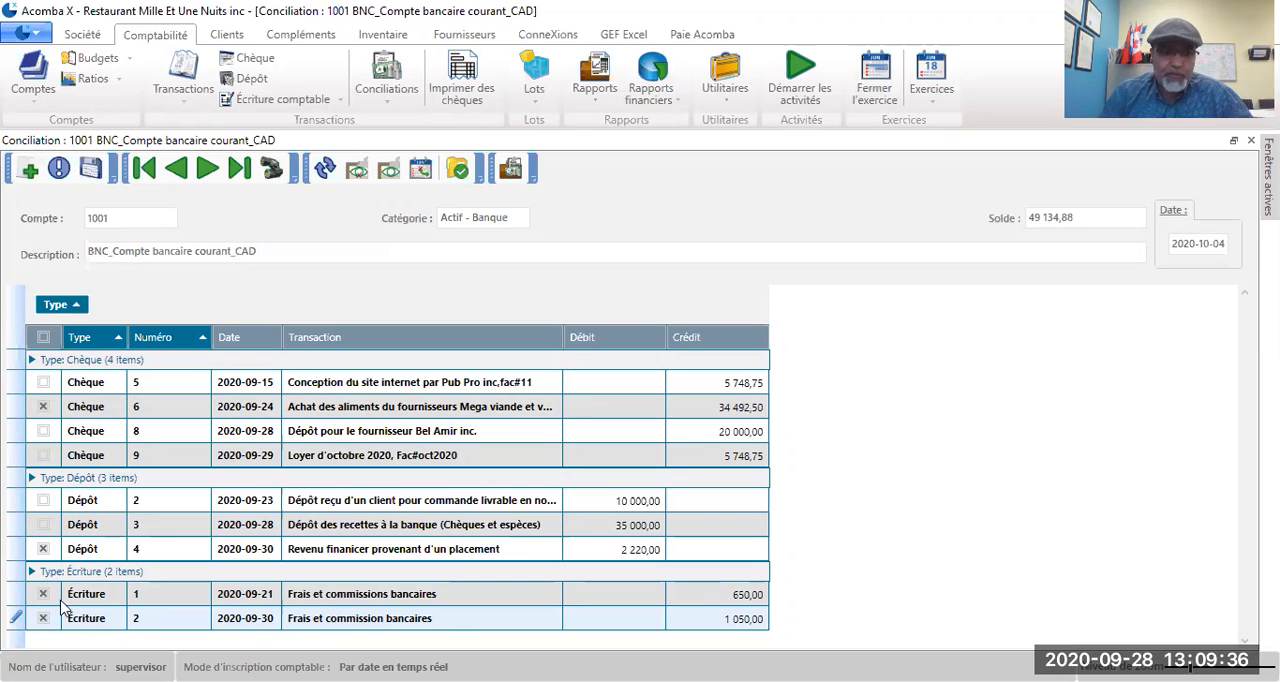
left_click(89, 170)
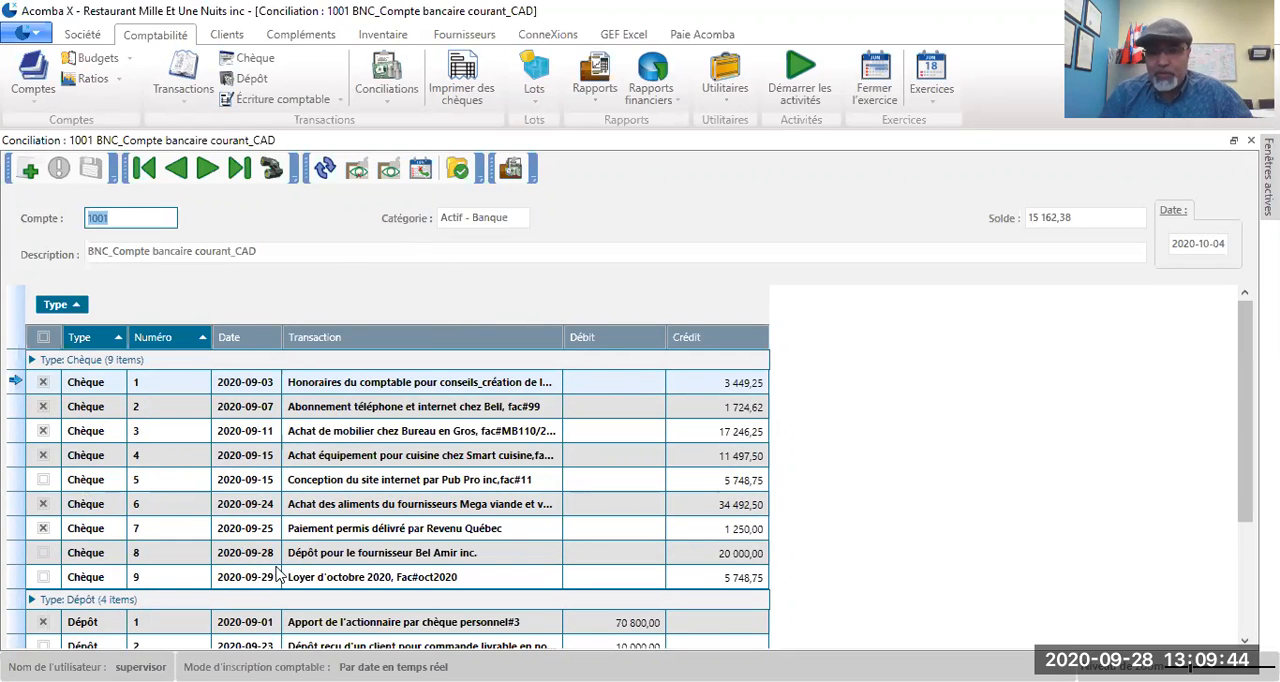
Step: Hide the reconciled transactions to review the outstanding cheques and deposits, then show all transactions again
left_click(357, 170)
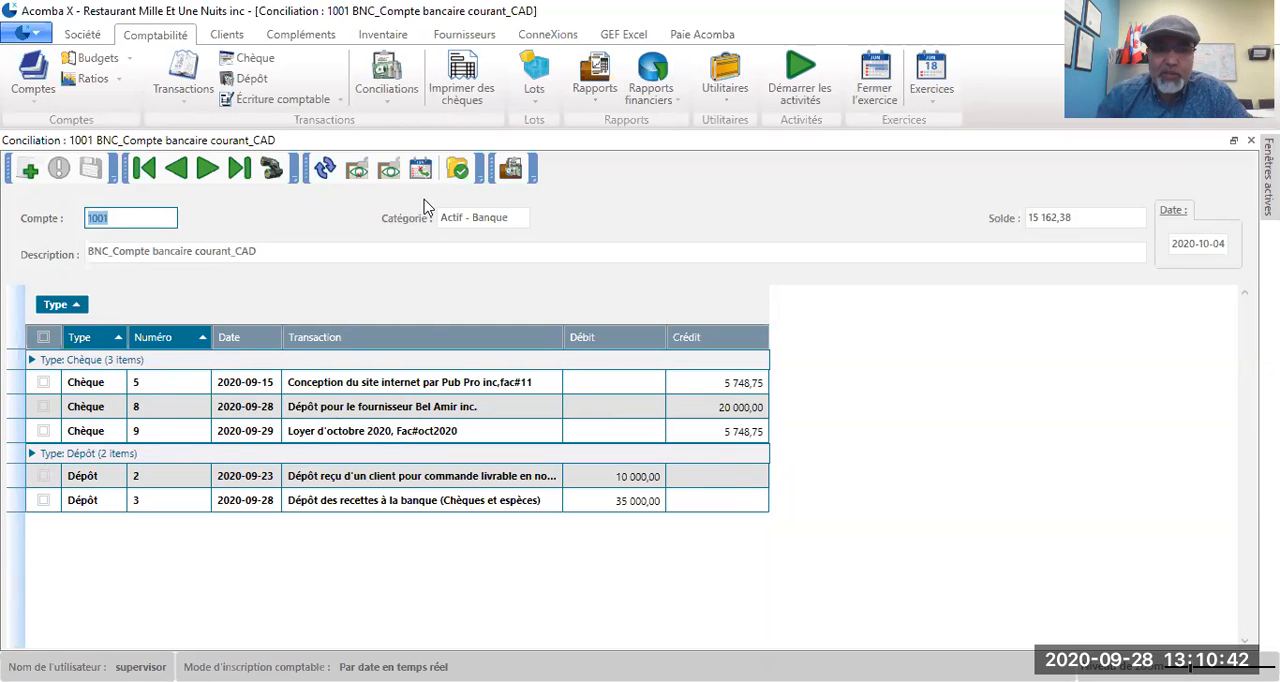
left_click(389, 171)
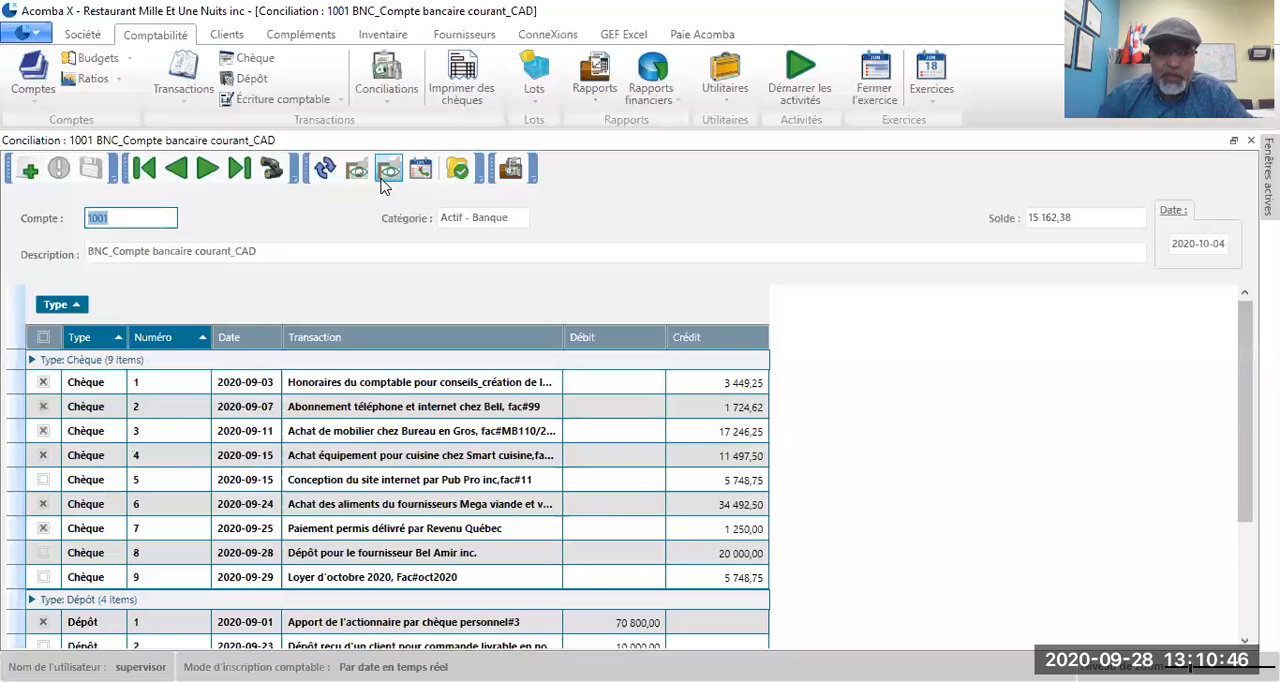
Step: Produce the reconciliation report for all transactions with a statement balance of 1659,88, and review its outstanding items and difference
left_click(510, 172)
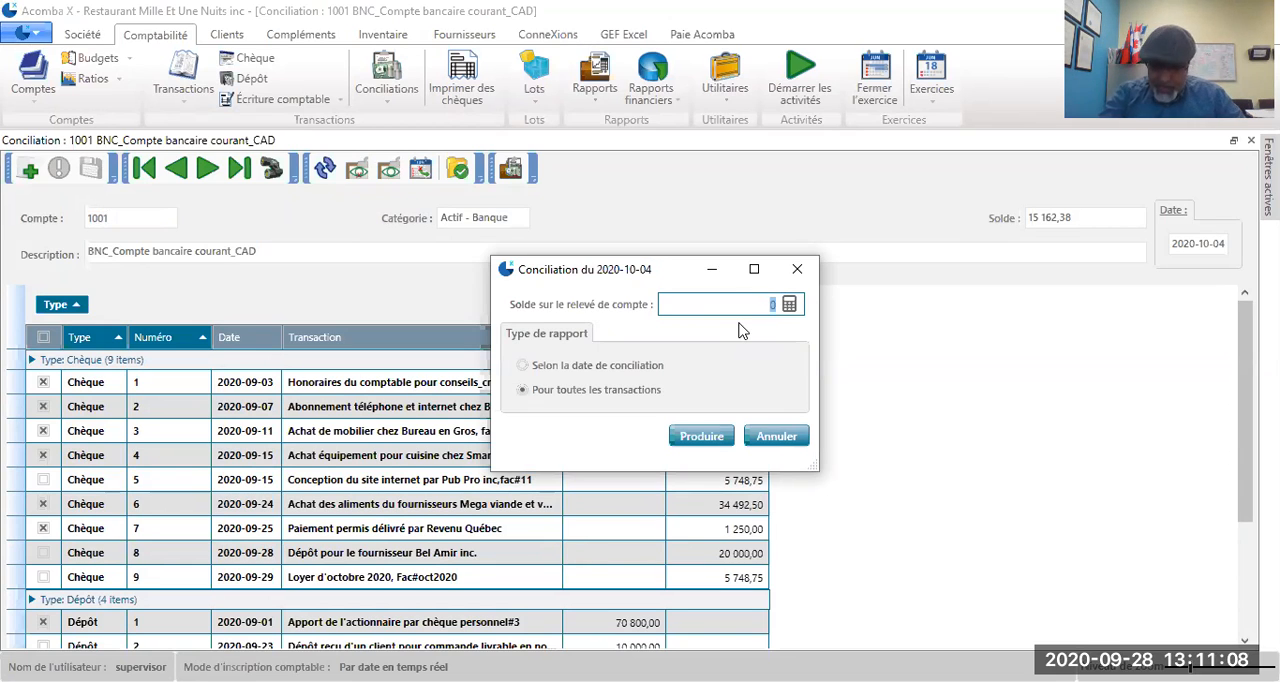
type("1659,88")
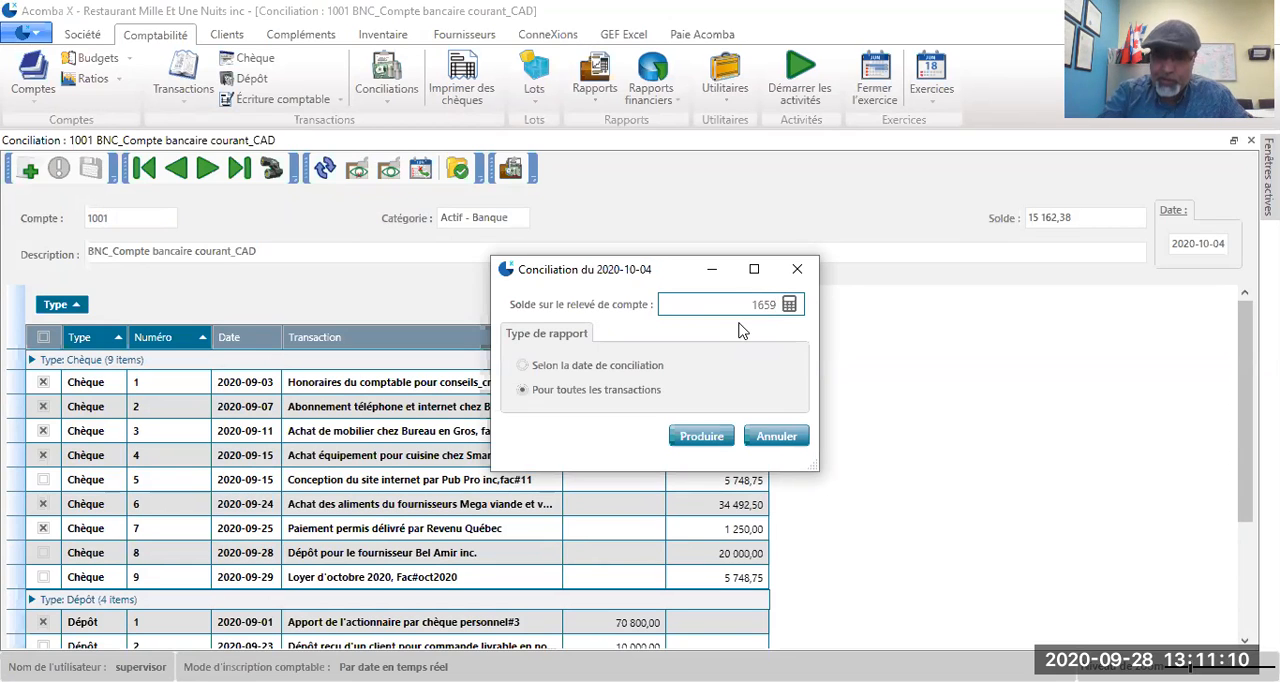
left_click(702, 446)
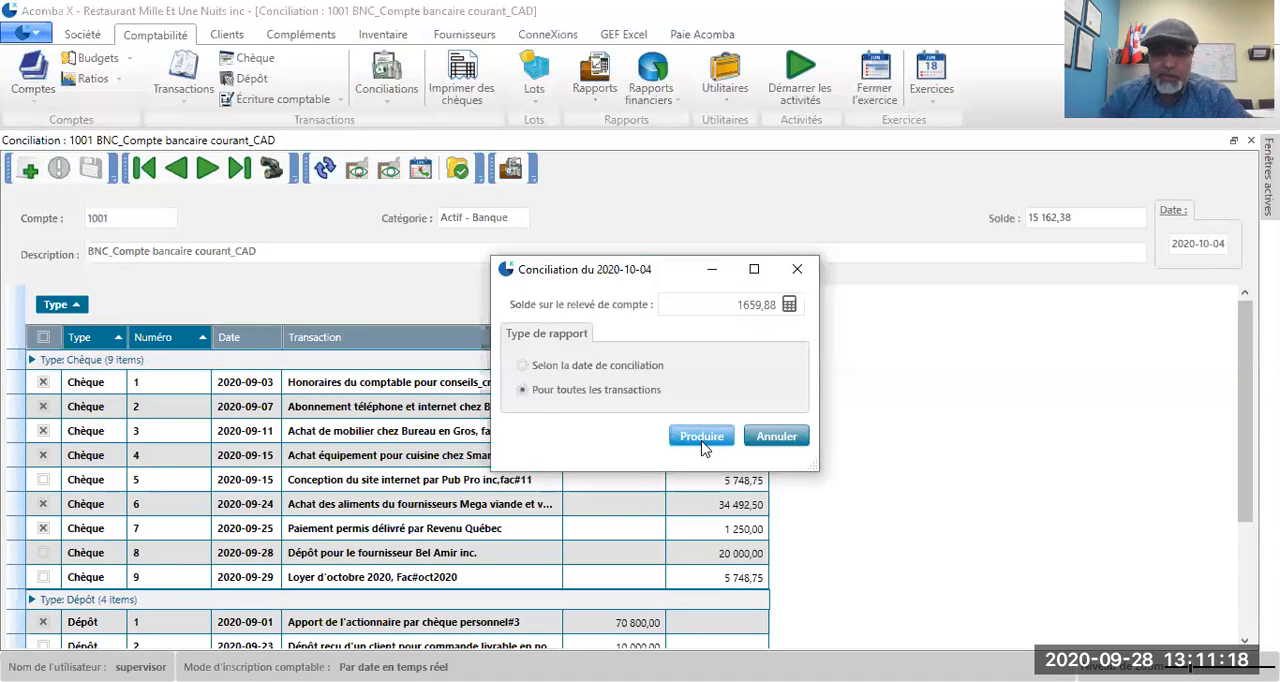
left_click(702, 437)
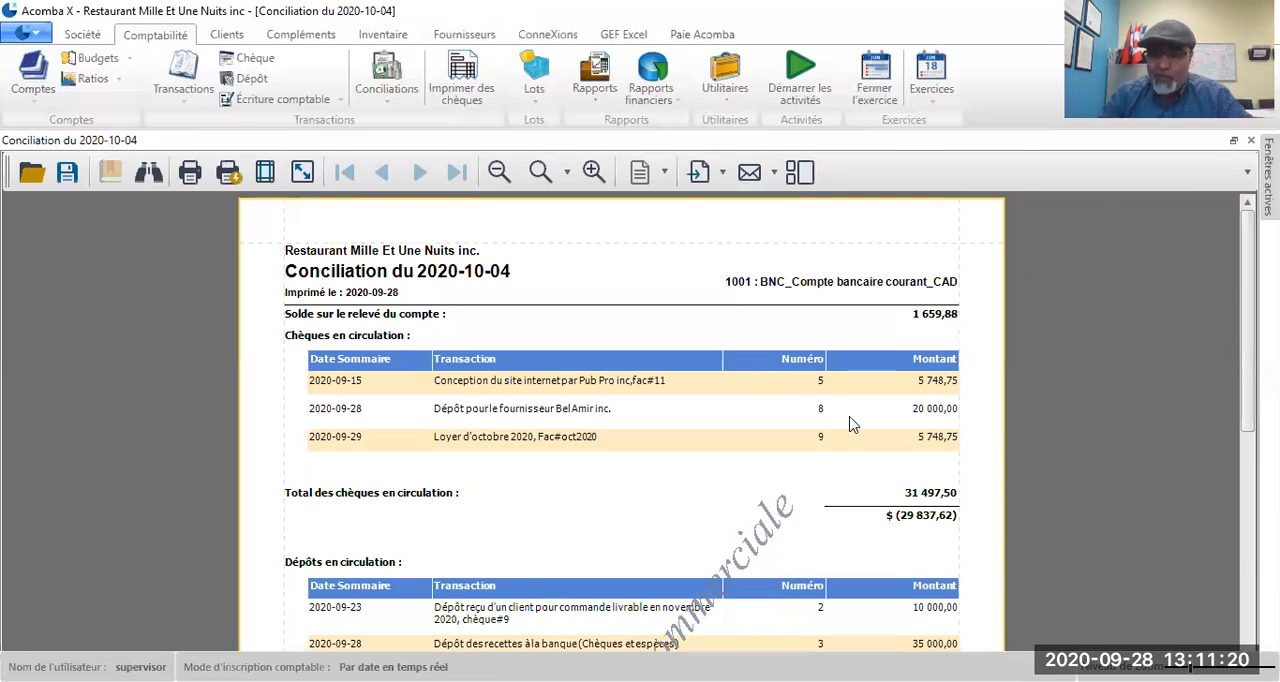
scroll(851, 424, "down", 5)
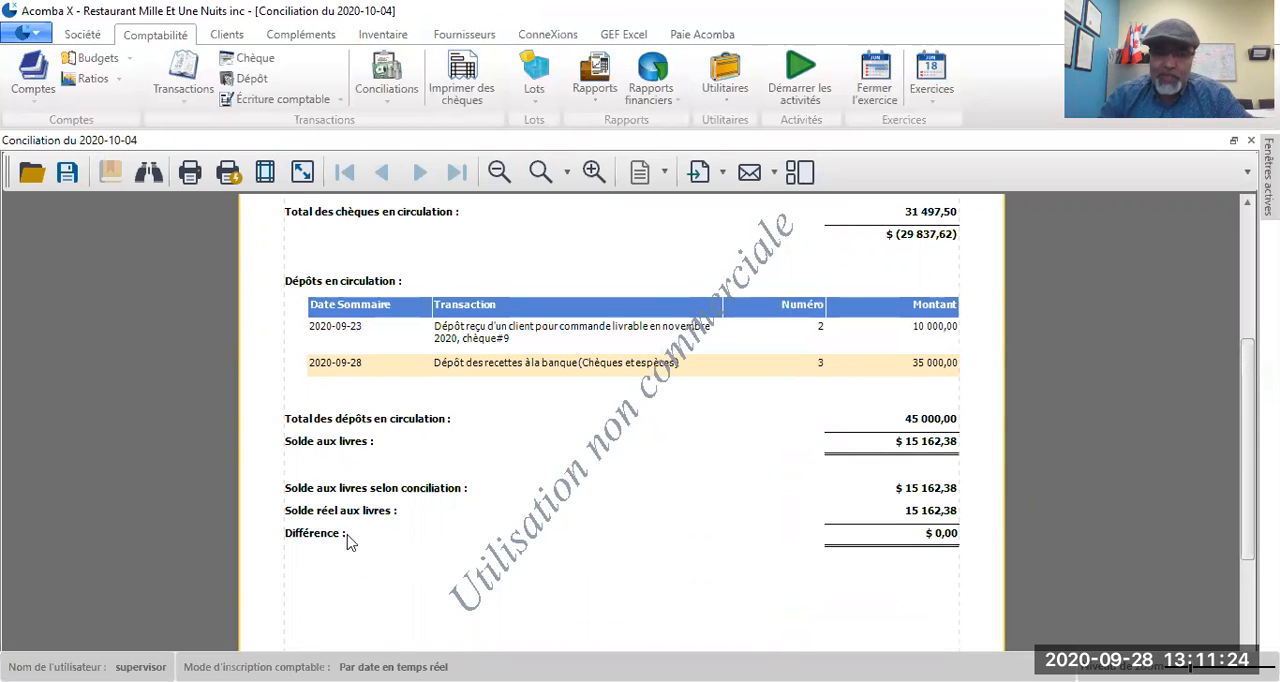
scroll(1016, 409, "up", 3)
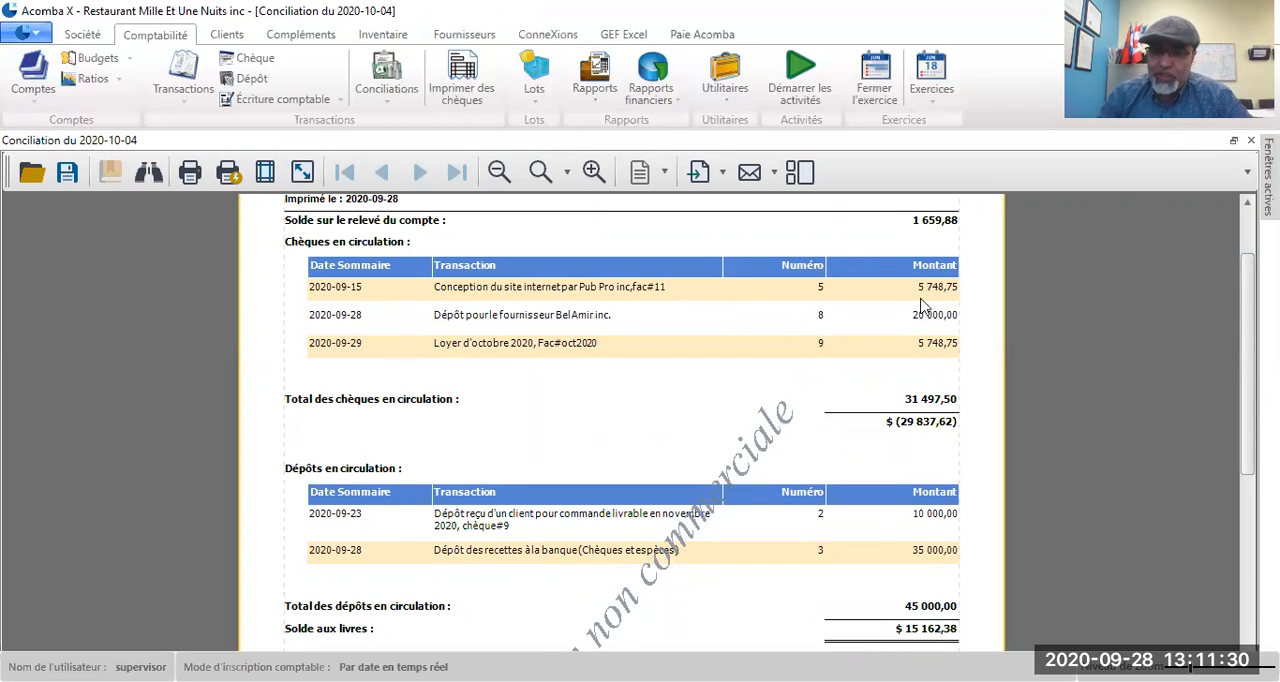
scroll(928, 353, "down", 1)
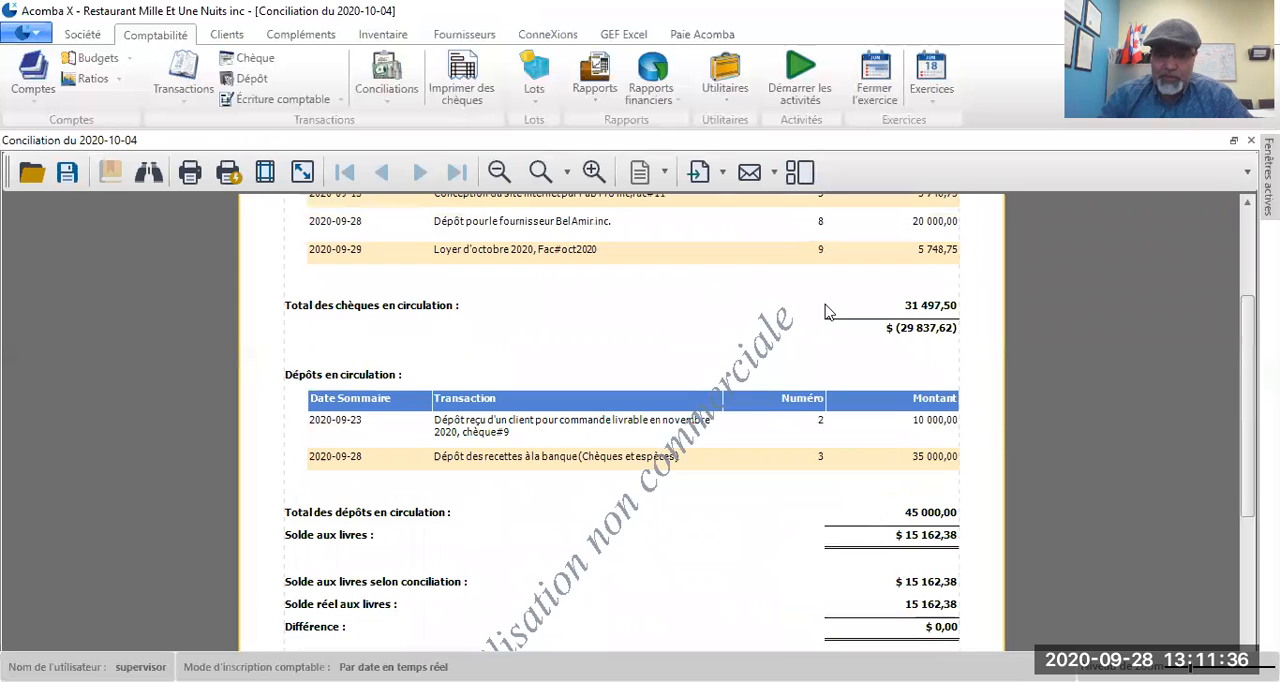
scroll(822, 310, "down", 1)
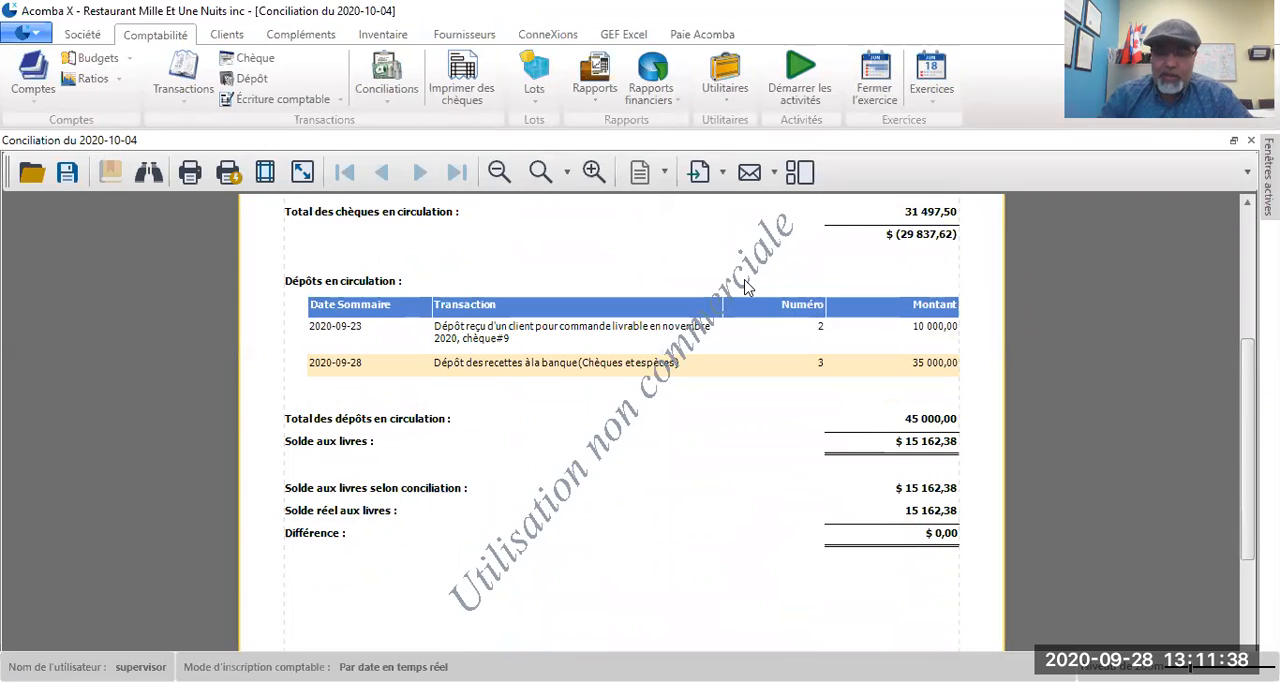